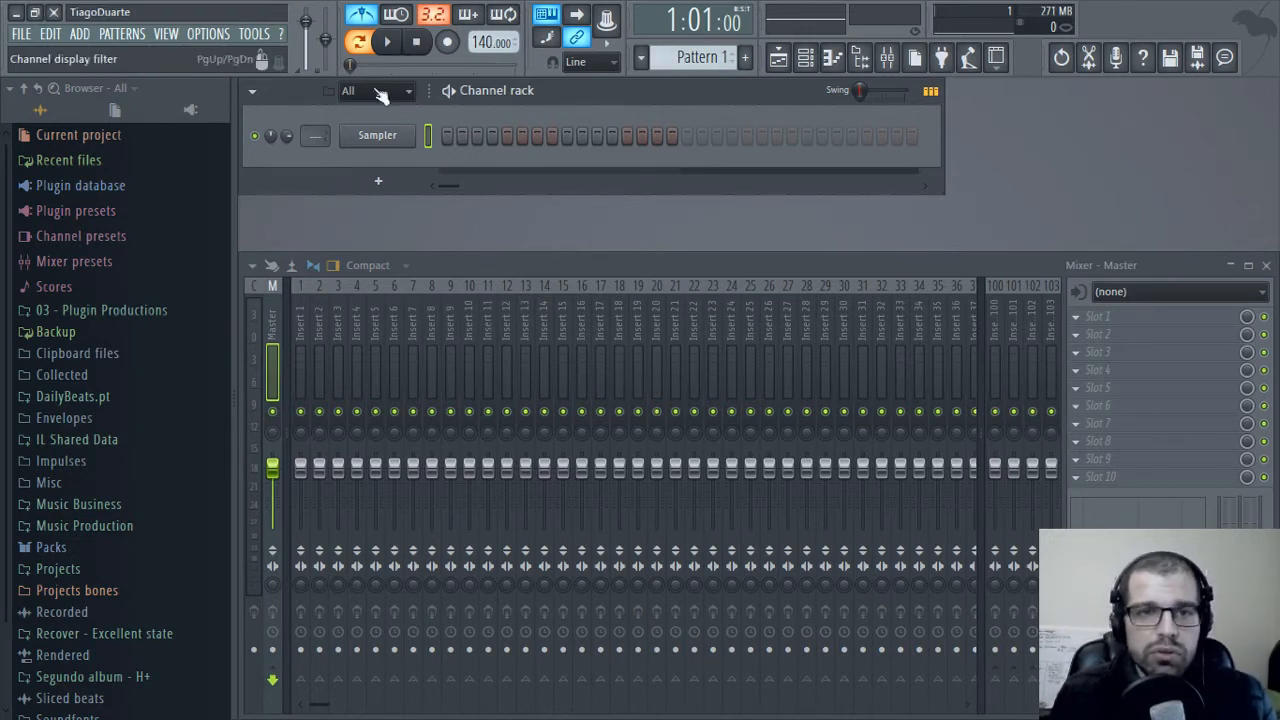
# - Hide the browser and view the options available for the channel rack's Swing control
pyautogui.click(862, 64)
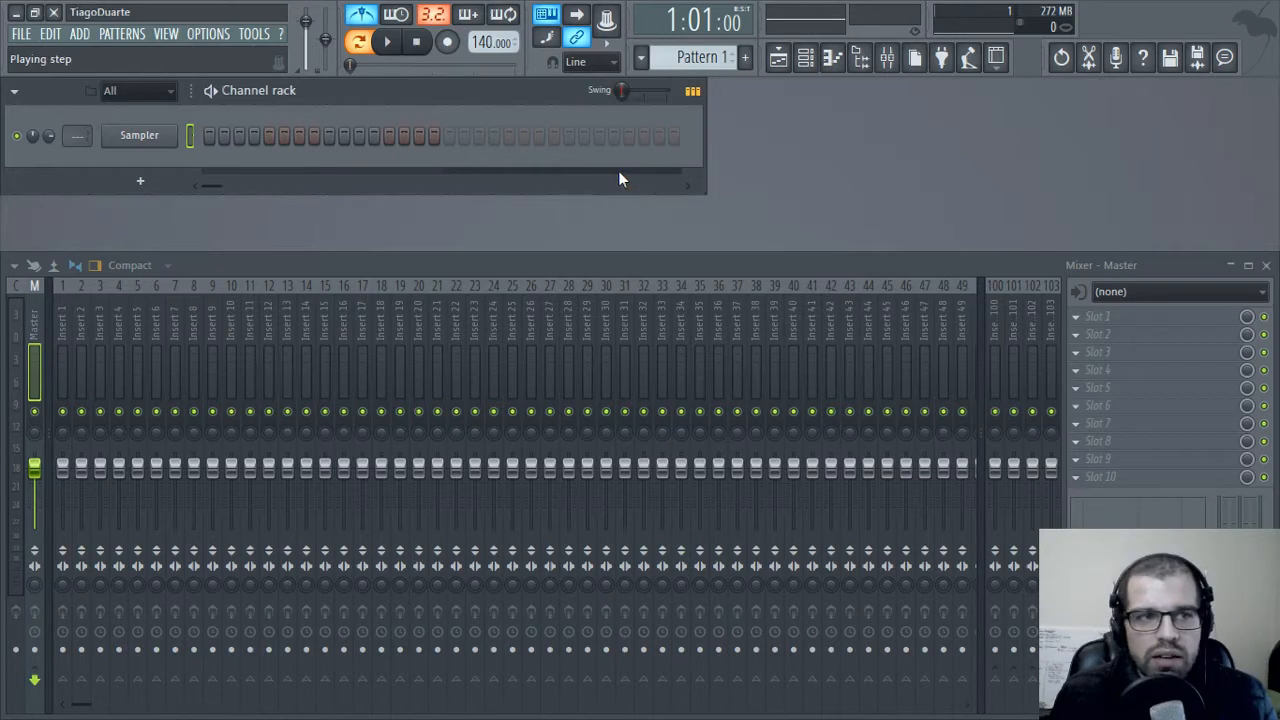
pyautogui.rightClick(624, 93)
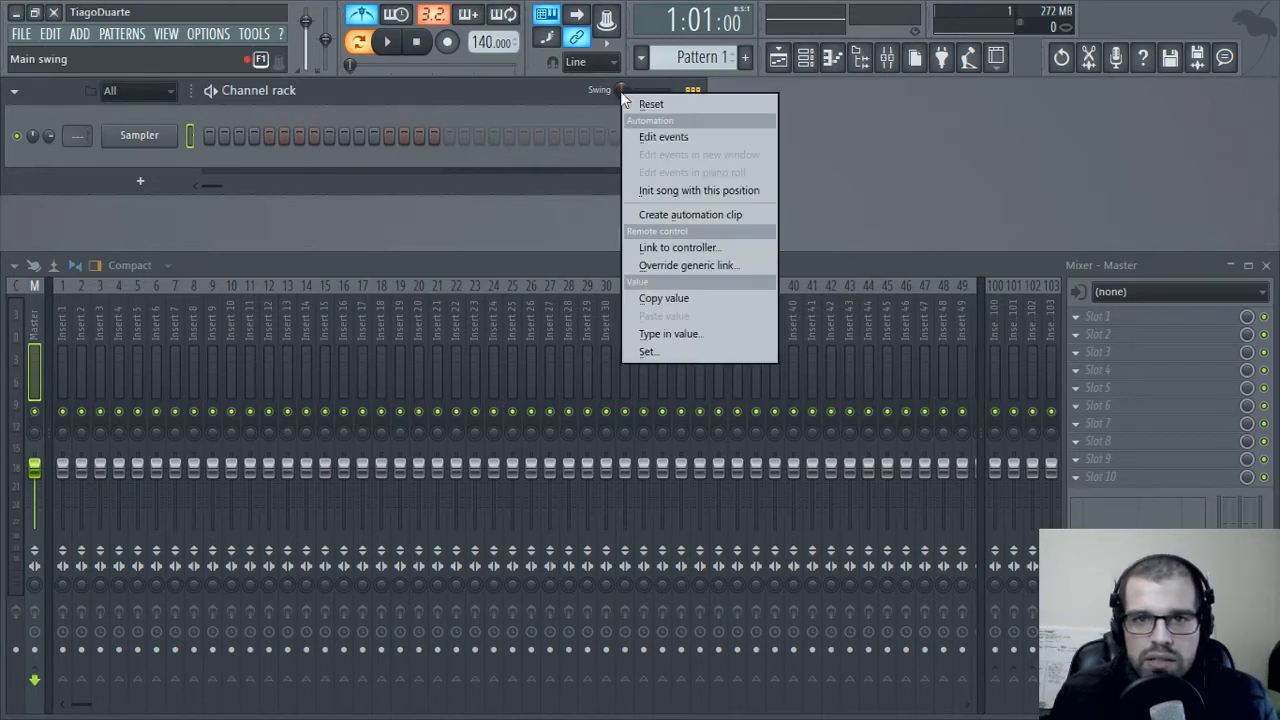
pyautogui.click(552, 88)
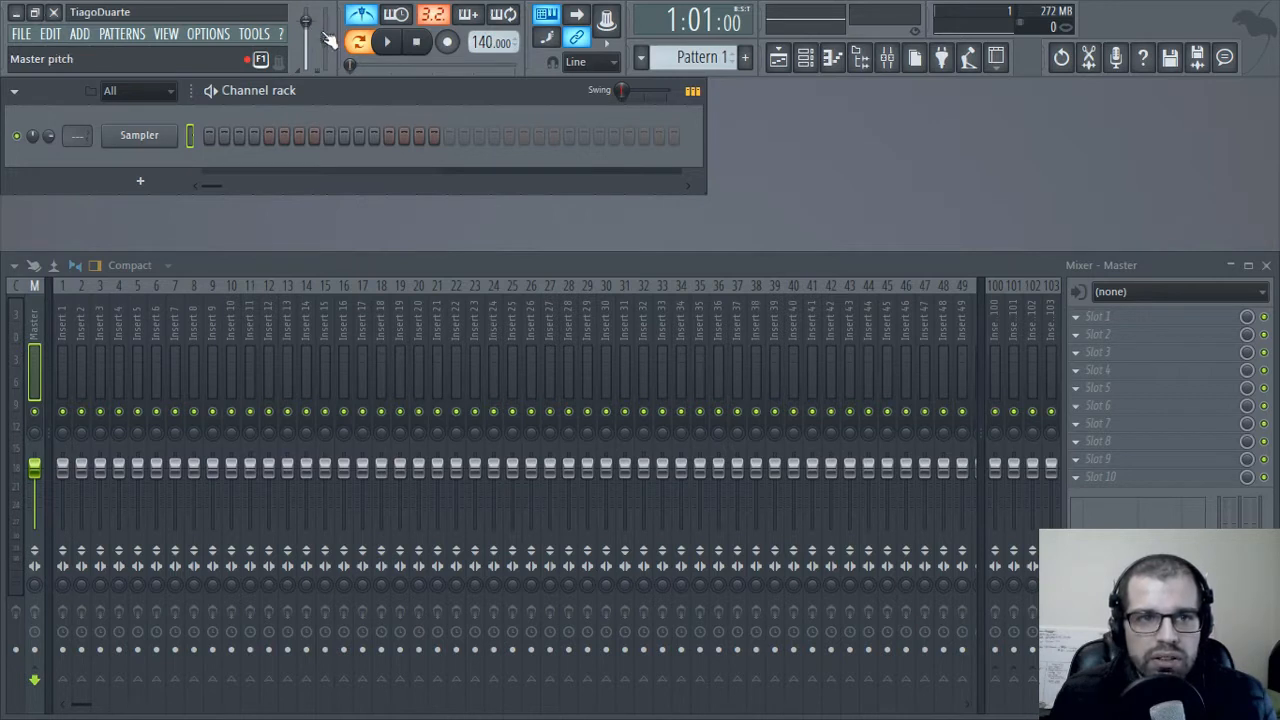
# - Examine the effect plugin categories offered for the Master track's first effect slot, including Delay reverb, Filter and Dynamics
pyautogui.moveTo(135, 322); pyautogui.dragTo(49, 320)
pyautogui.click(35, 308)
pyautogui.click(1090, 318)
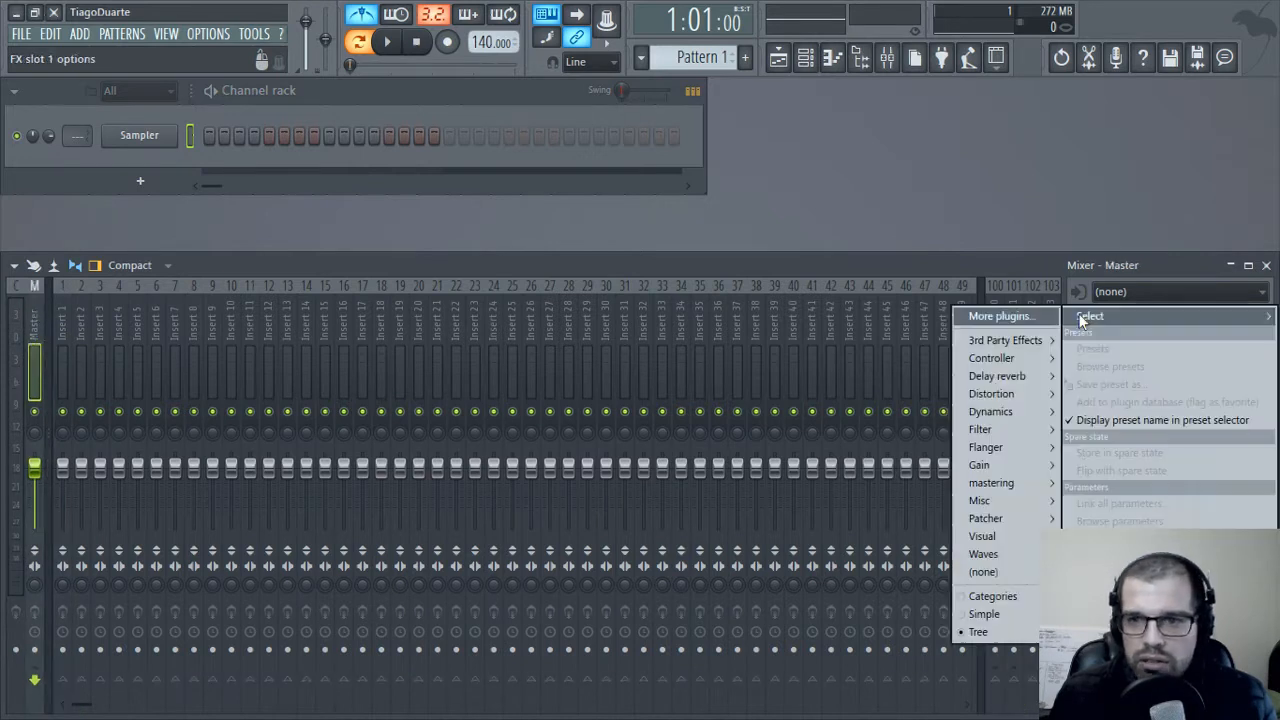
pyautogui.moveTo(1000, 340)
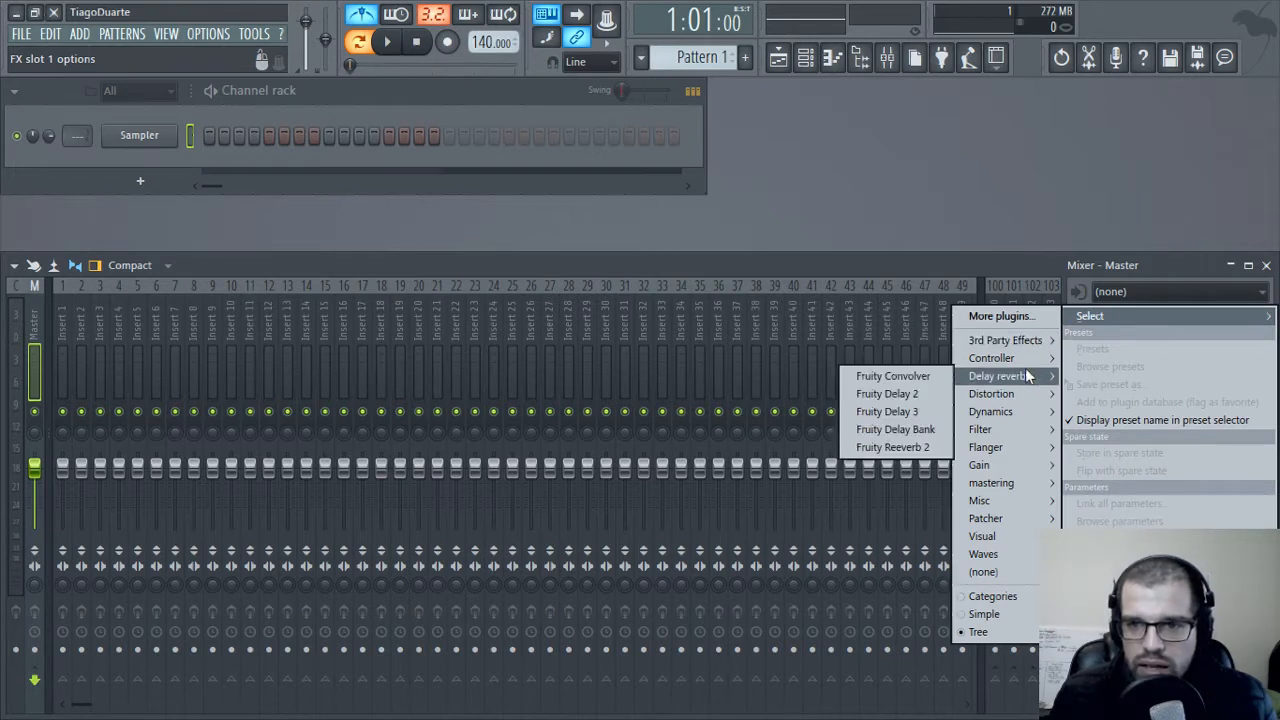
pyautogui.moveTo(1003, 440)
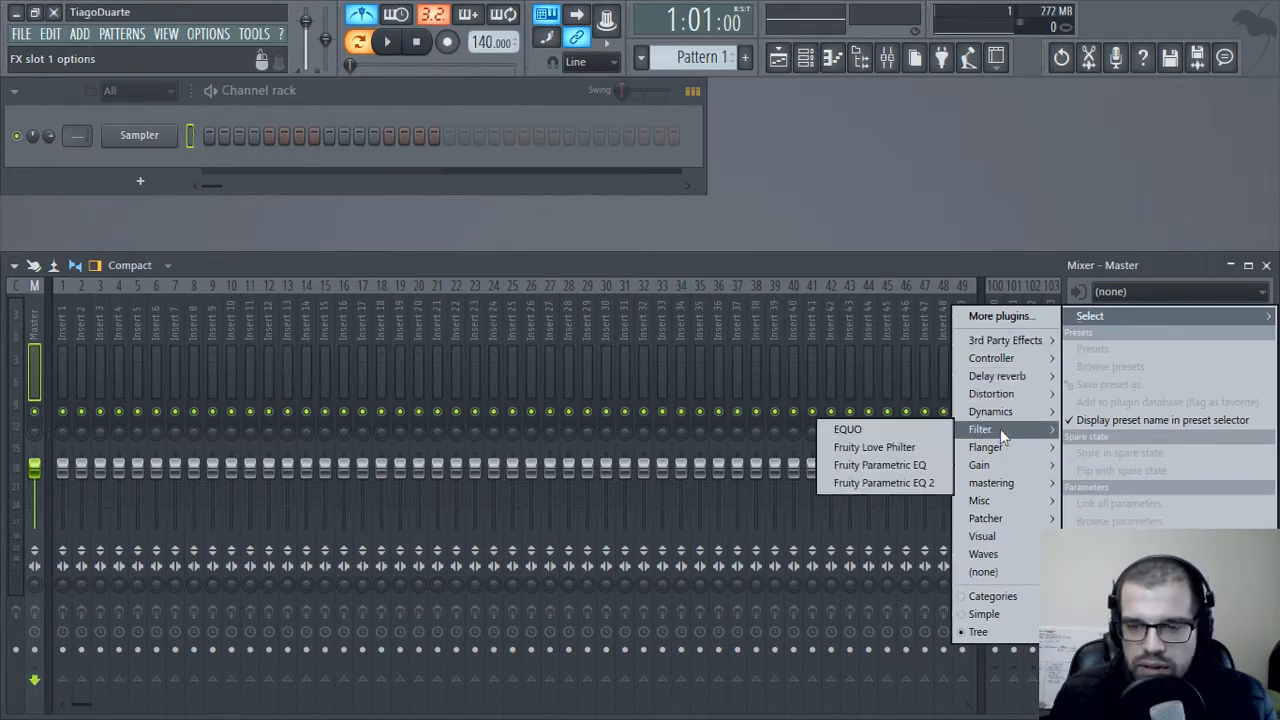
pyautogui.moveTo(1011, 407)
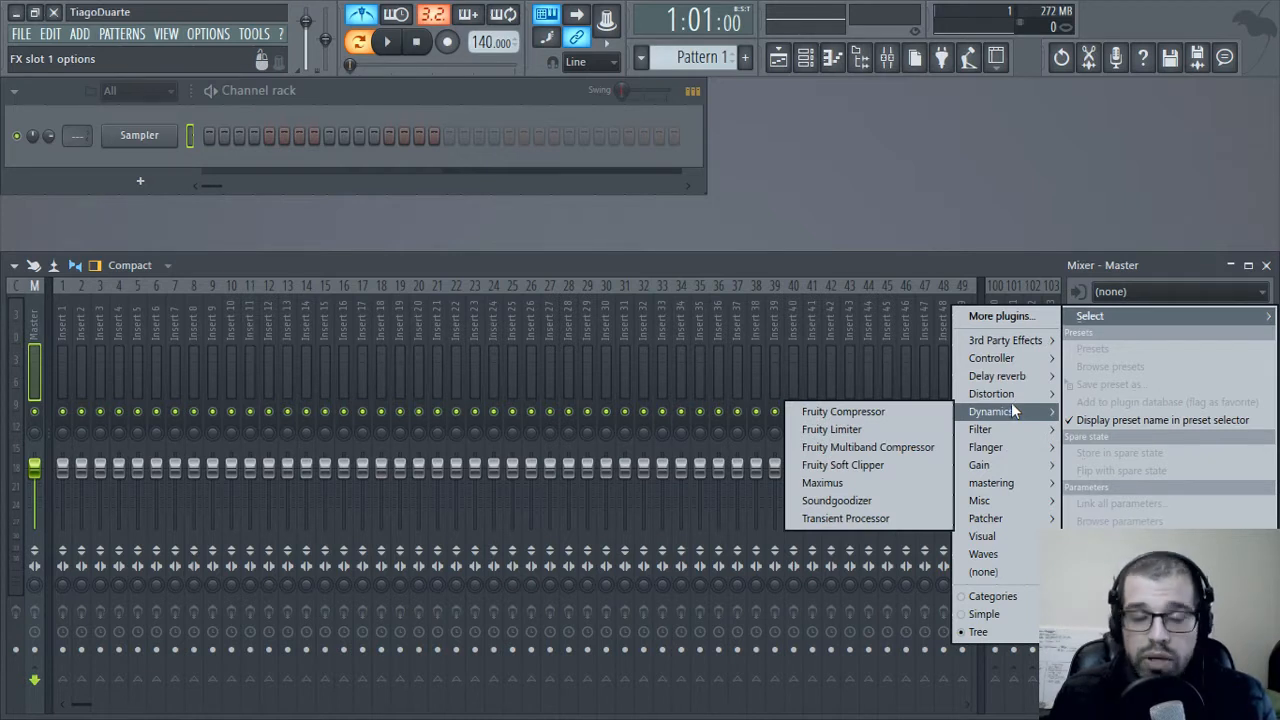
pyautogui.click(733, 269)
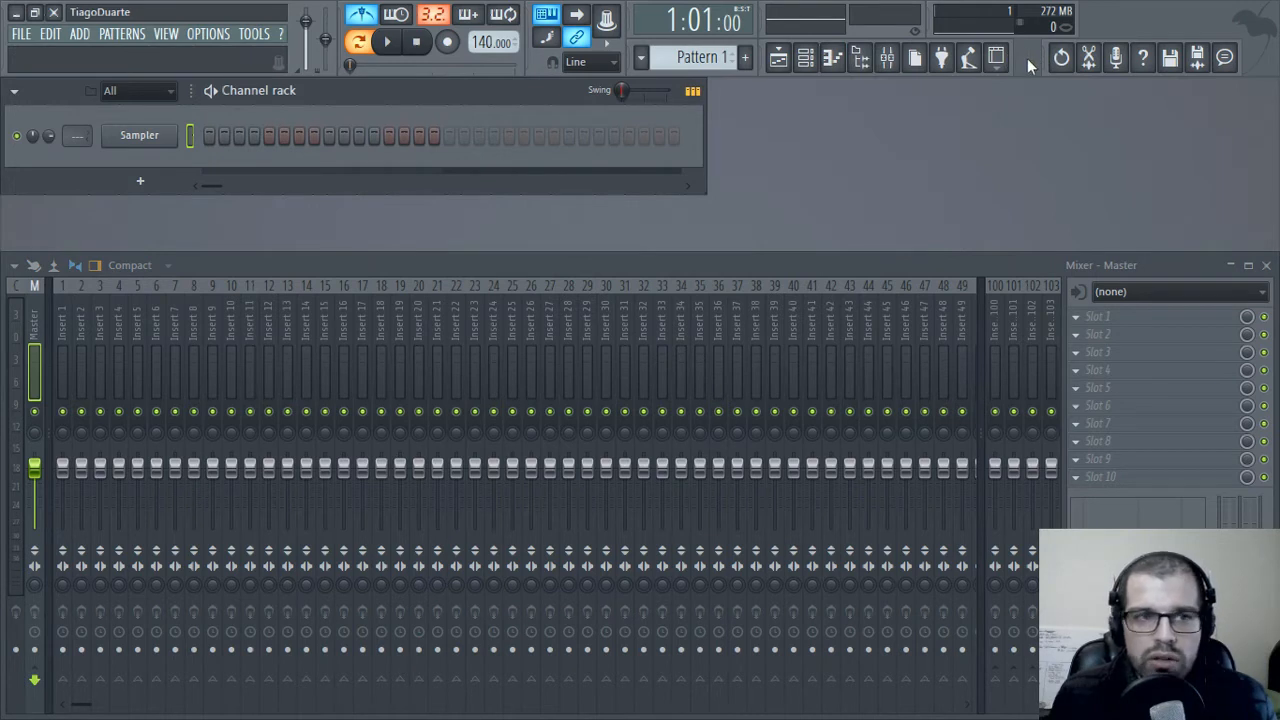
# - Unlock the toolbars, shift the second shortcut panel slightly closer to its neighbour, and lock the toolbars again
pyautogui.rightClick(1160, 22)
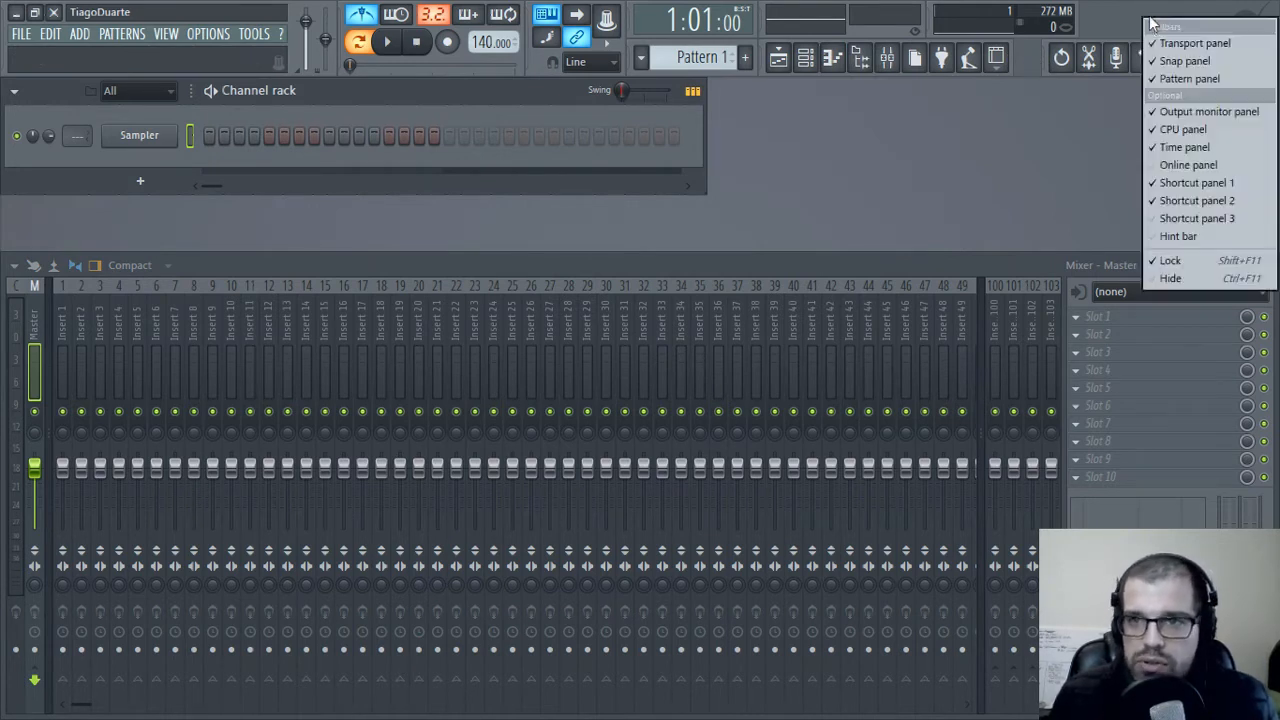
pyautogui.click(1138, 222)
pyautogui.moveTo(1040, 56); pyautogui.dragTo(1013, 52)
pyautogui.rightClick(1120, 14)
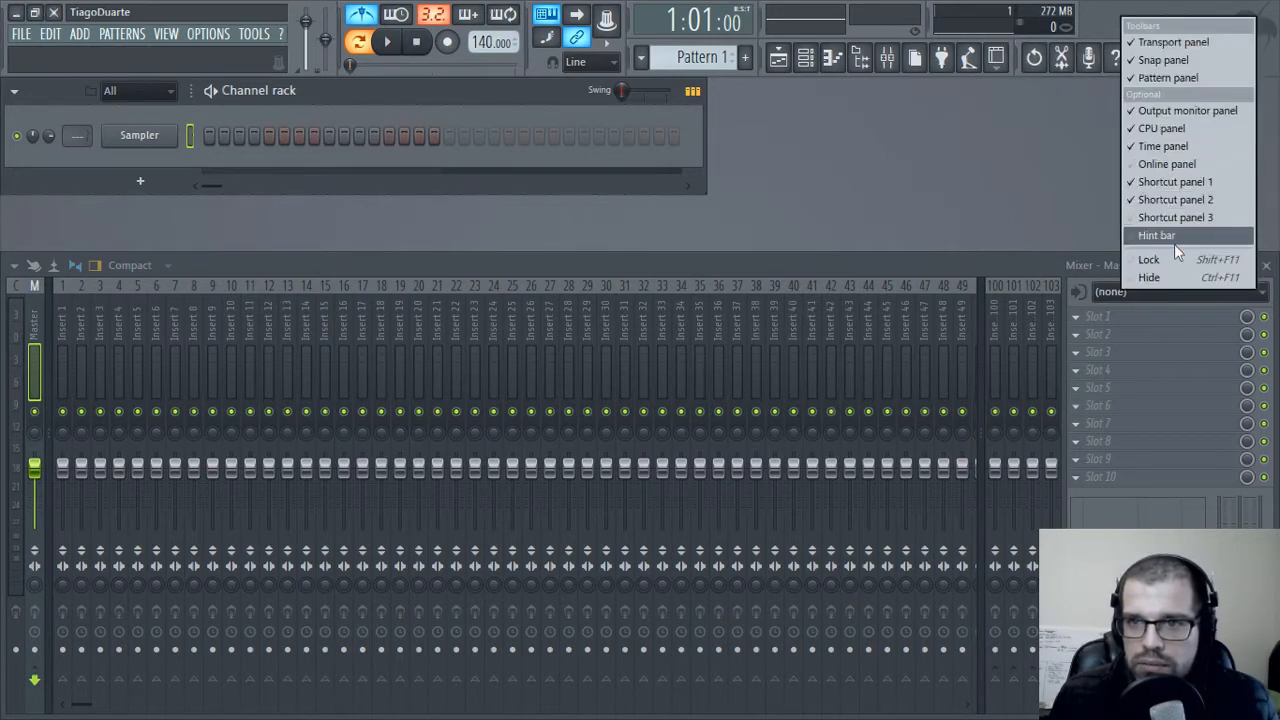
pyautogui.click(1170, 256)
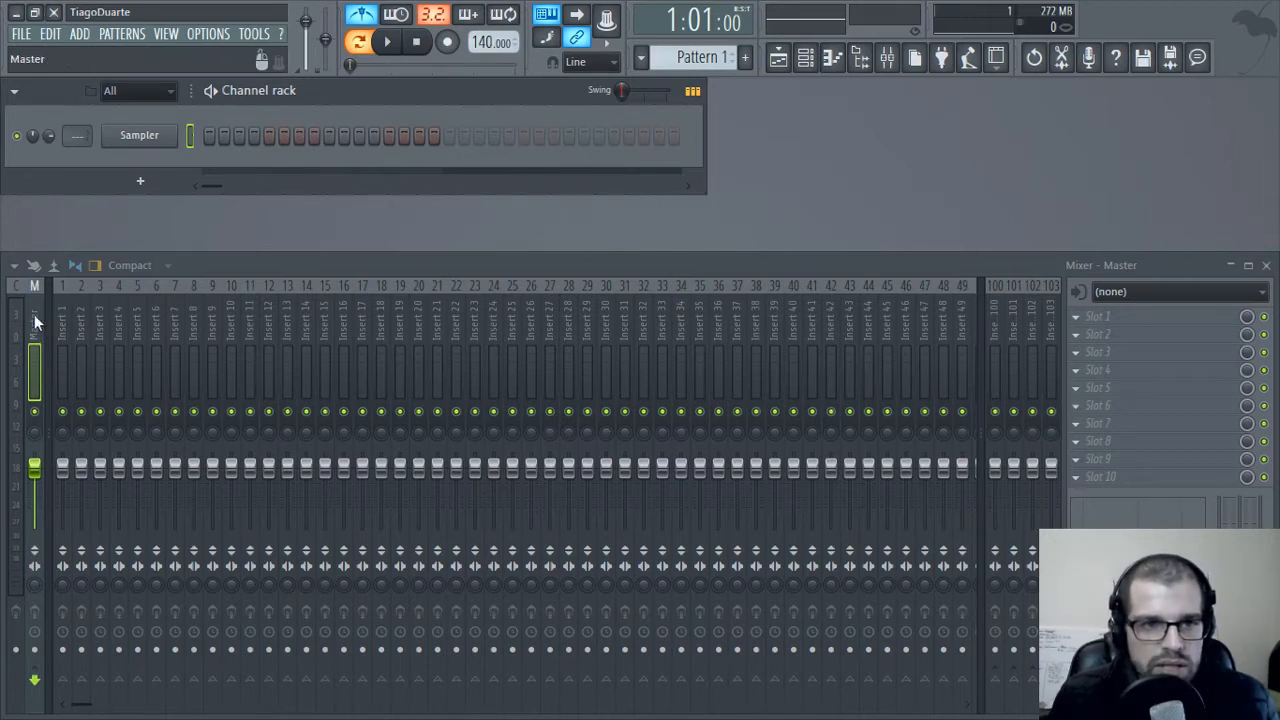
# - Show the browser and open the Drum Loops folder of the "22 - Hip Hop" sample pack inside DailyBeats.pt
pyautogui.click(860, 57)
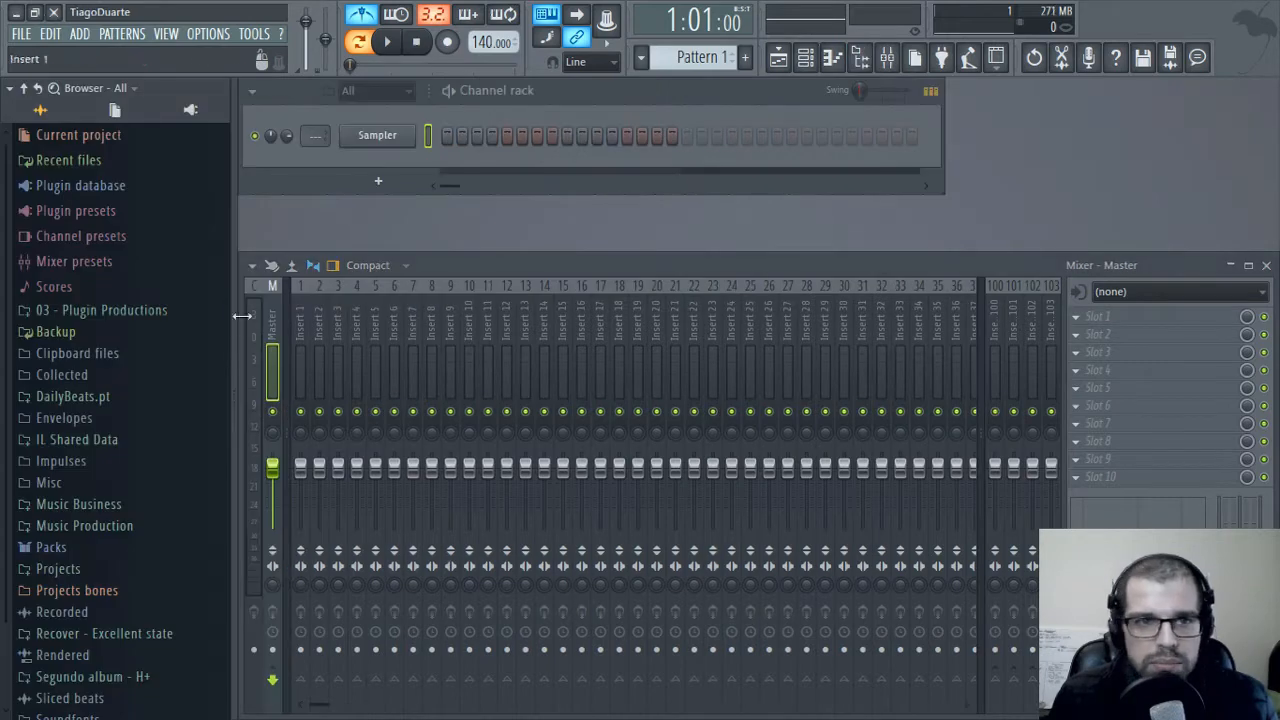
pyautogui.click(105, 400)
pyautogui.scroll(-8, 180, 515)
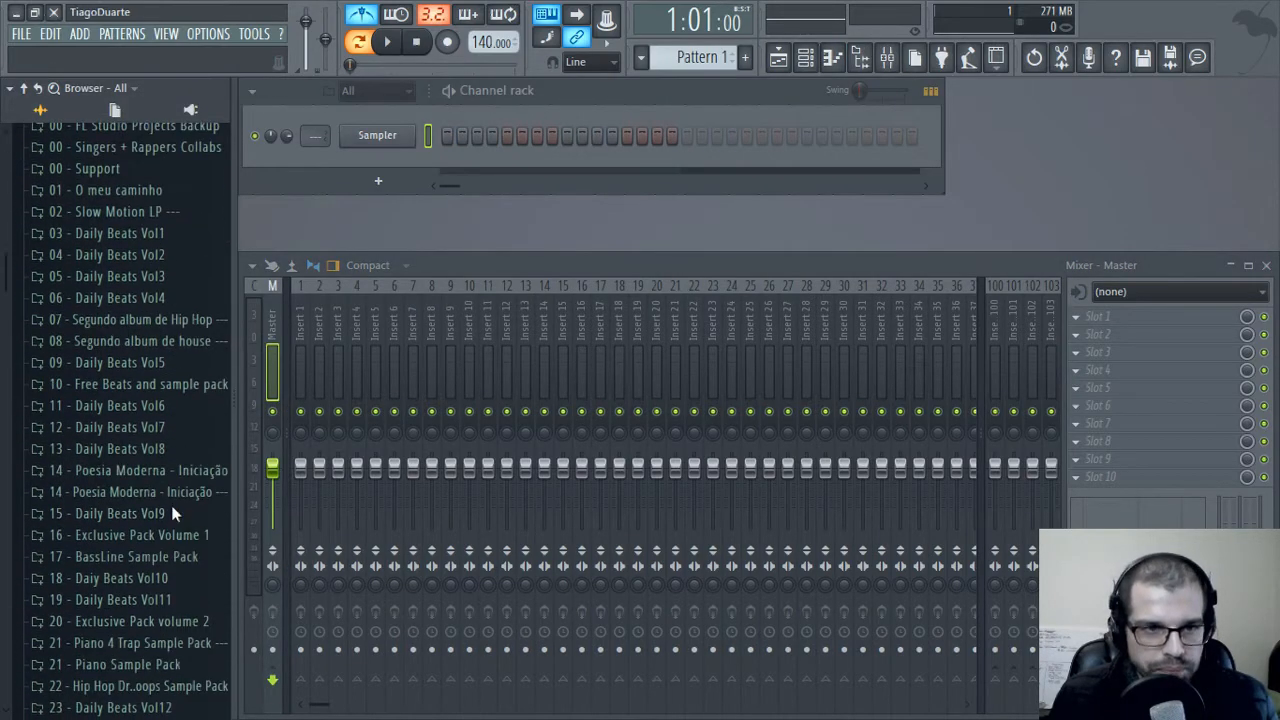
pyautogui.scroll(-2, 176, 508)
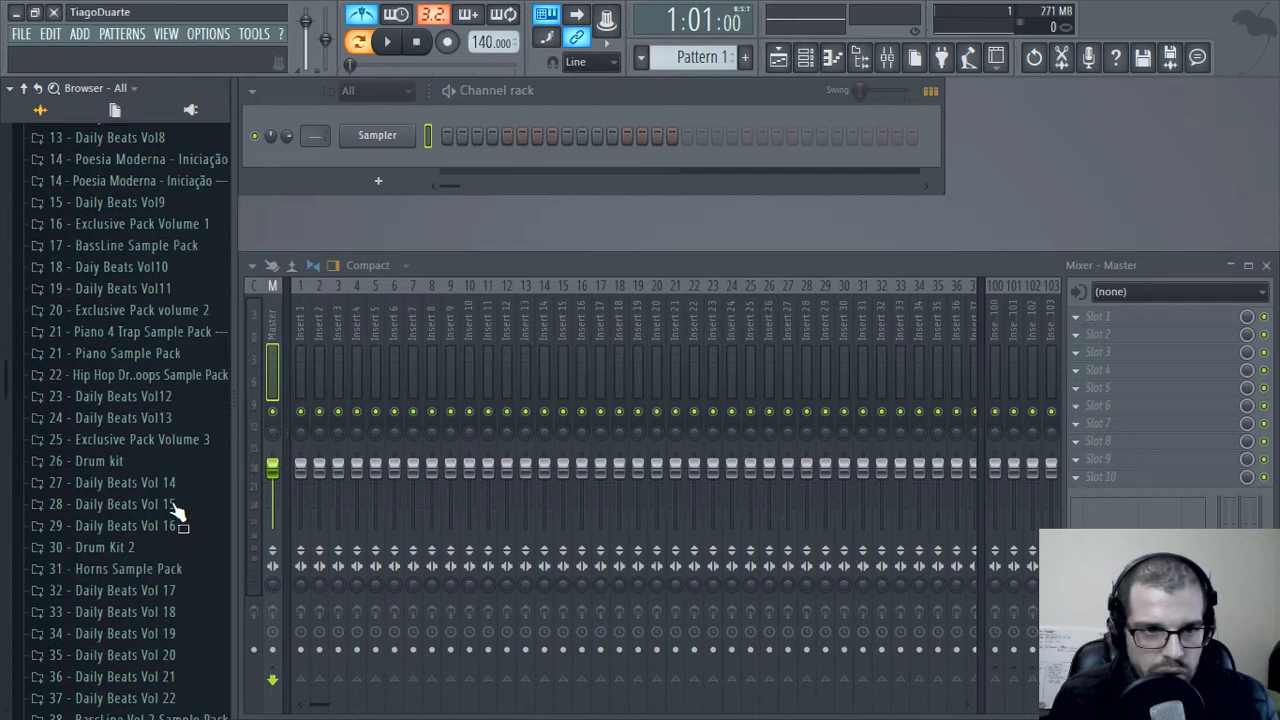
pyautogui.click(136, 371)
pyautogui.click(96, 413)
pyautogui.scroll(-5, 150, 480)
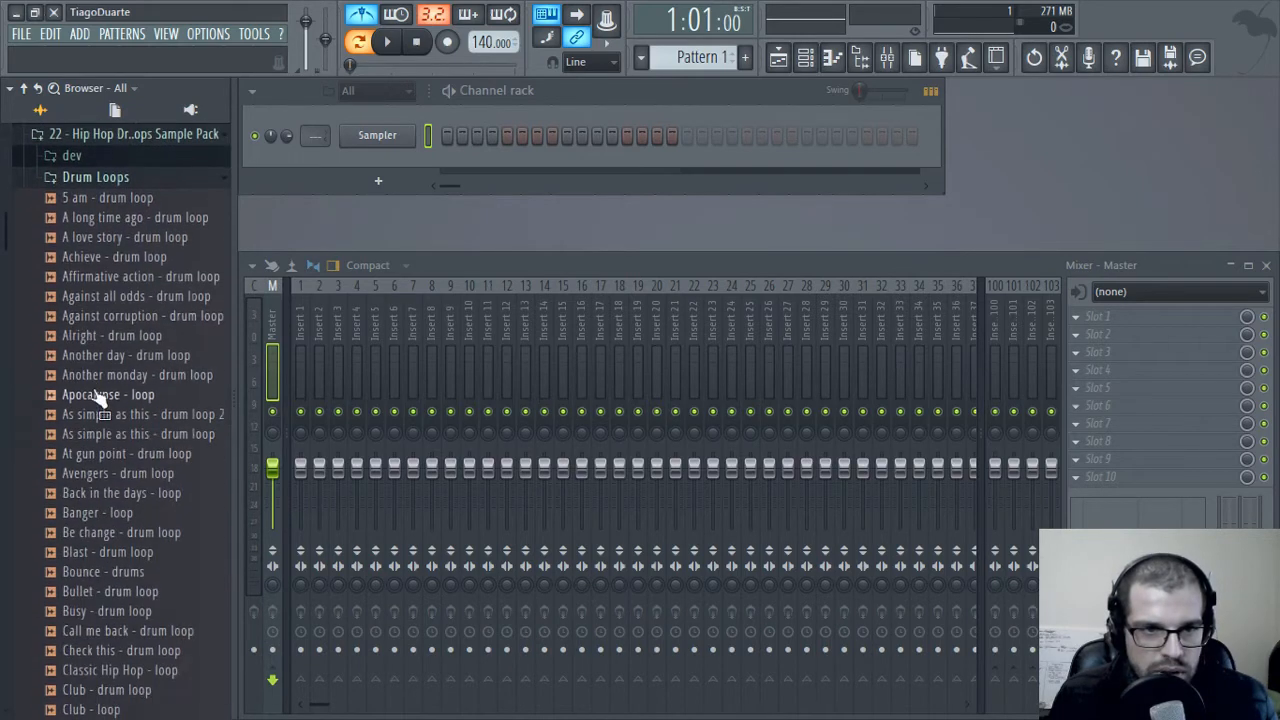
# - Audition the "Apocalypse - loop" and "Desert - drum loop" samples in the Drum Loops folder
pyautogui.click(115, 395)
pyautogui.scroll(-8, 114, 451)
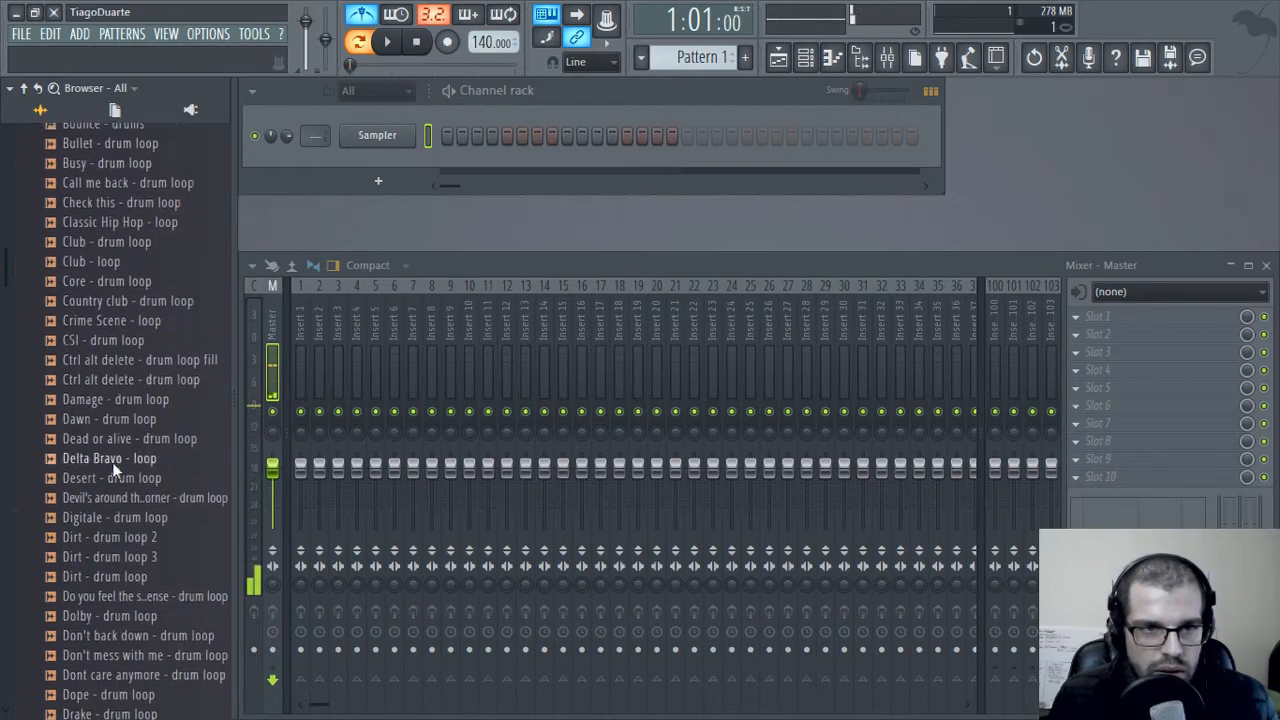
pyautogui.click(119, 453)
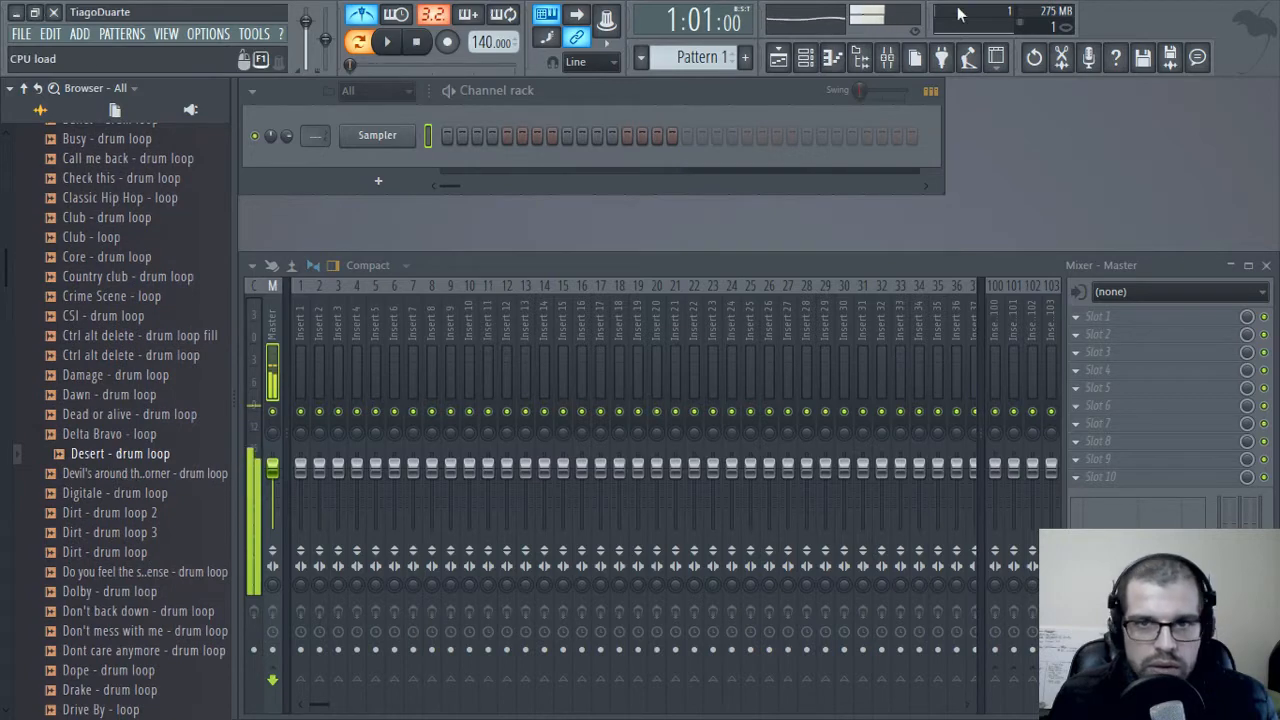
# - Open the playlist and audition more samples, including Digitale, Dirt 2, Dirt 3 and "Drum Loop 1 - 90bpm - 2 bar"
pyautogui.click(778, 57)
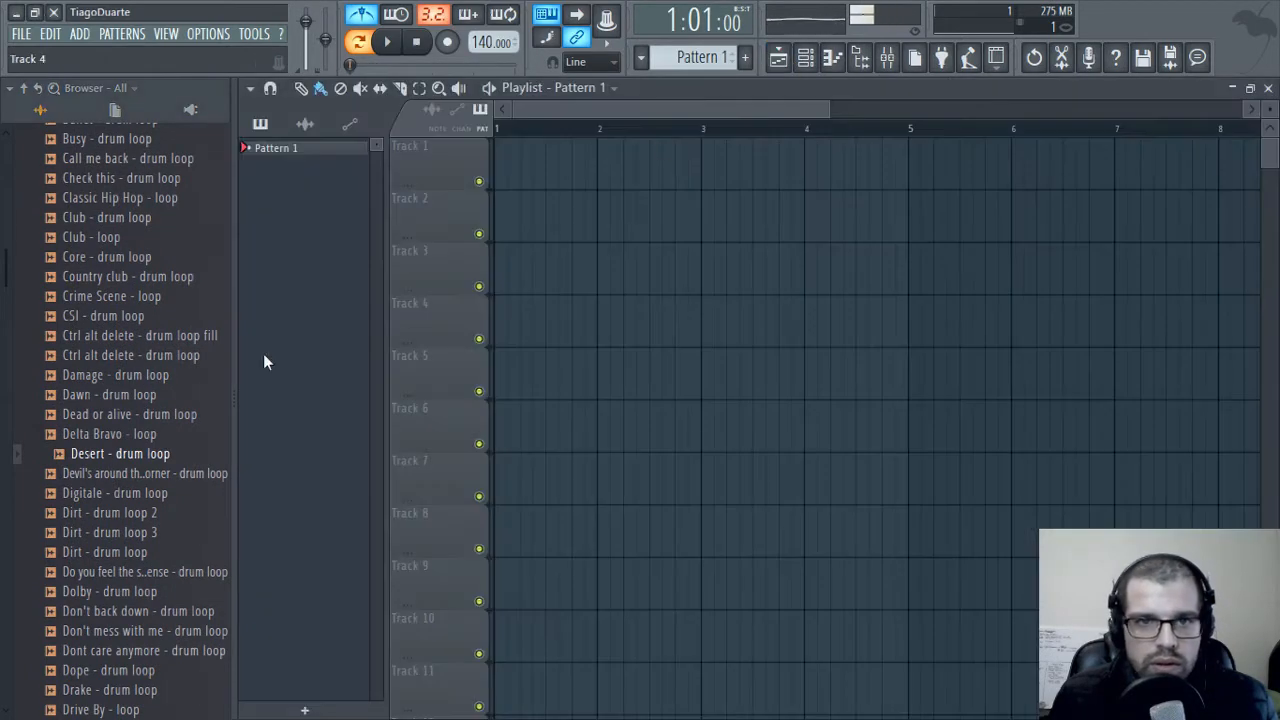
pyautogui.click(120, 492)
pyautogui.click(130, 514)
pyautogui.click(108, 532)
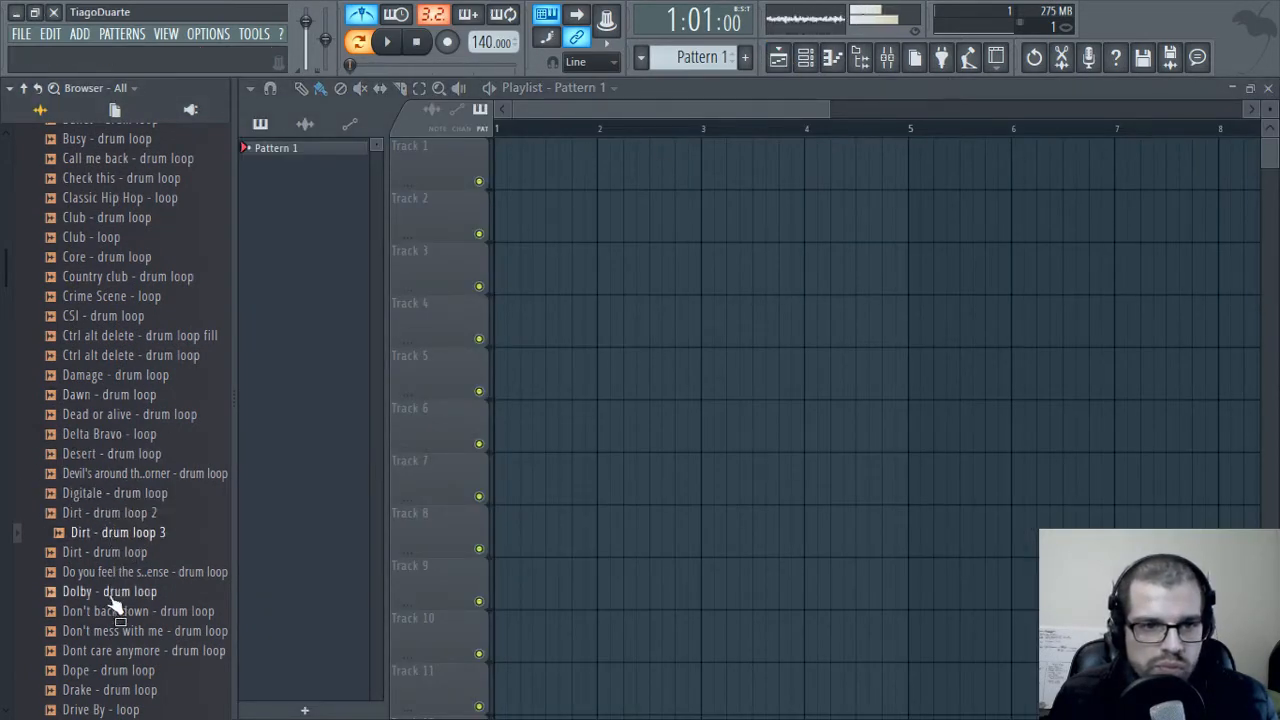
pyautogui.scroll(-7, 109, 410)
pyautogui.click(130, 357)
pyautogui.click(95, 338)
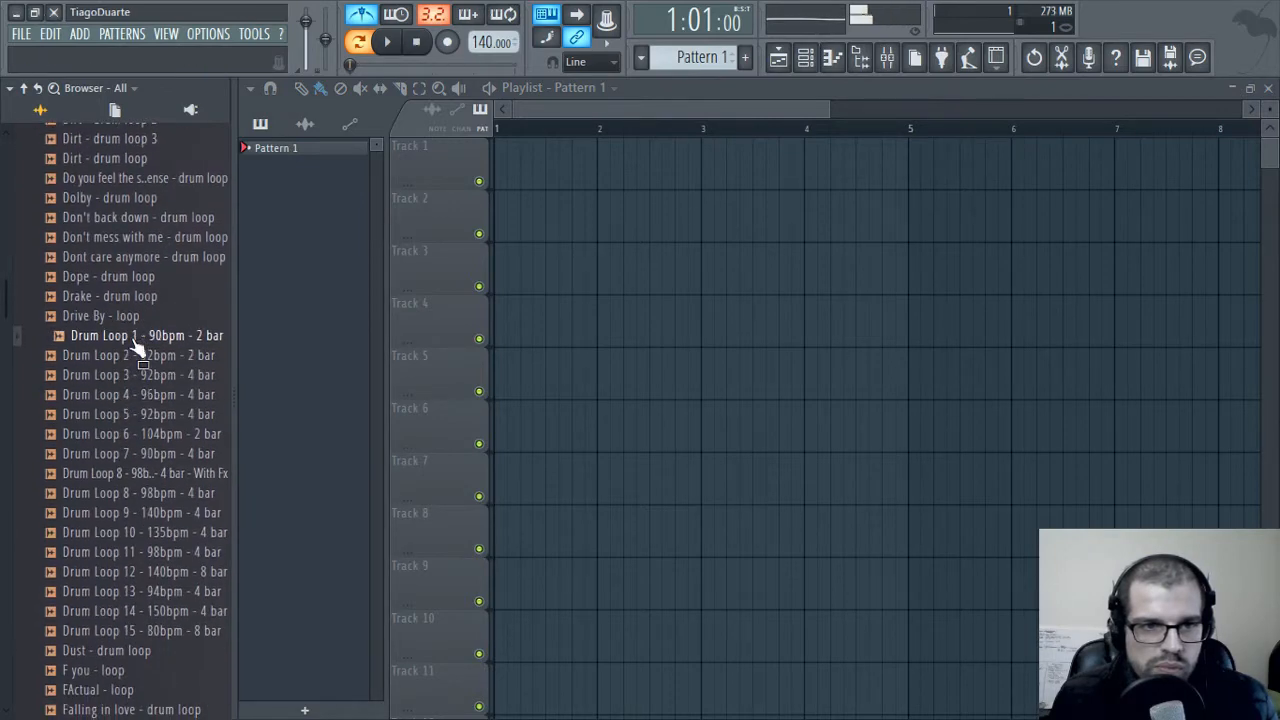
# - Audition "Fast motion - loop" and place it at the start of Track 1 in the playlist
pyautogui.scroll(-4, 105, 573)
pyautogui.scroll(-3, 105, 573)
pyautogui.click(113, 338)
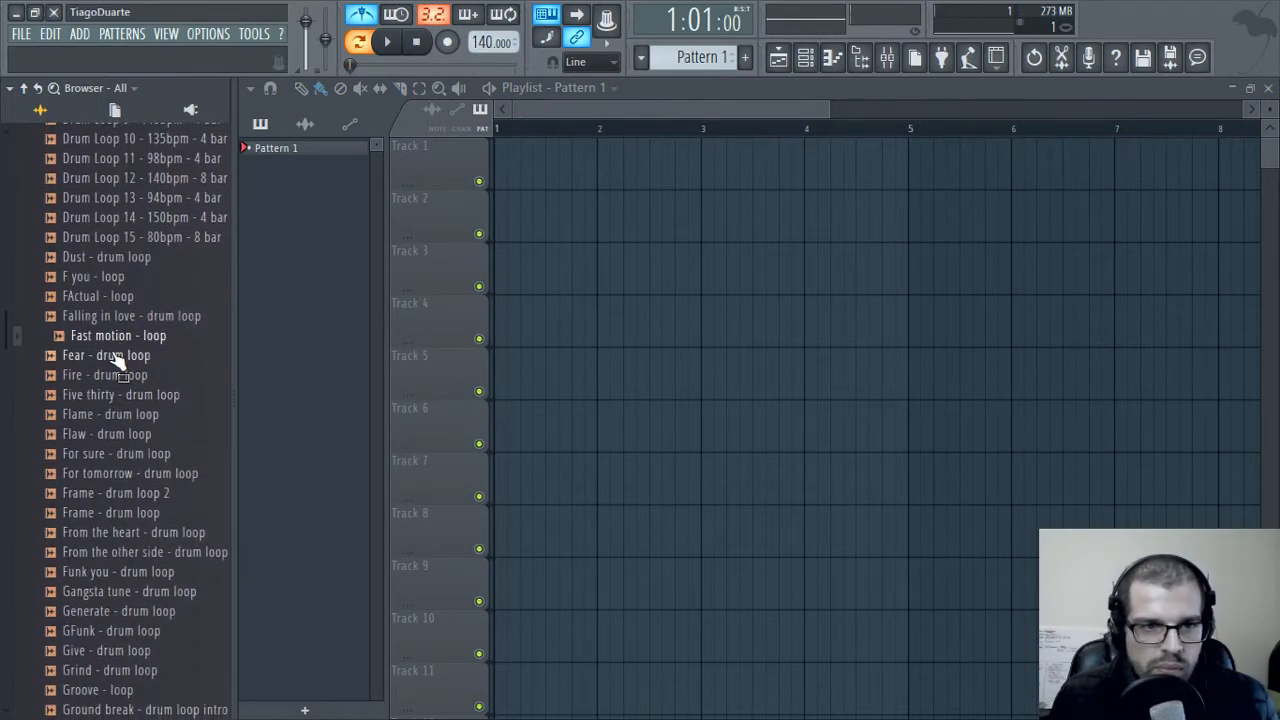
pyautogui.moveTo(115, 340); pyautogui.dragTo(555, 158)
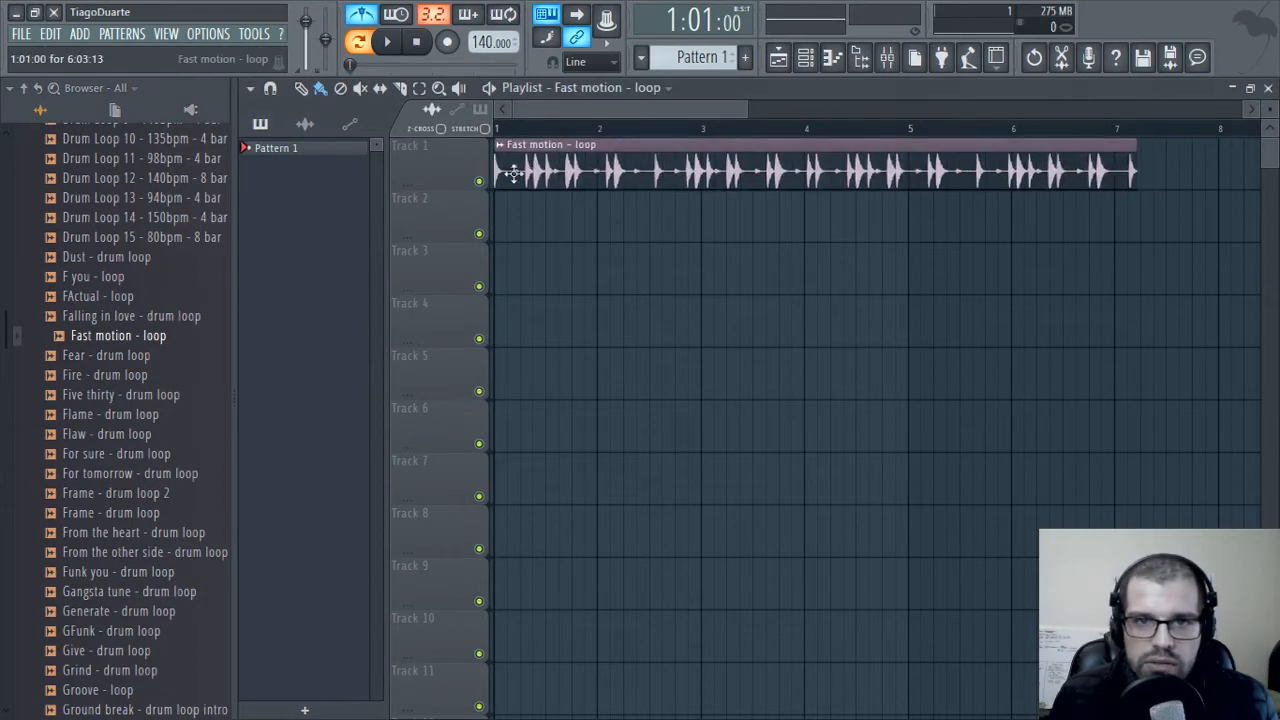
# - With the browser hidden, turn off the metronome and loop recording, and set the project tempo to 90 BPM
pyautogui.click(859, 57)
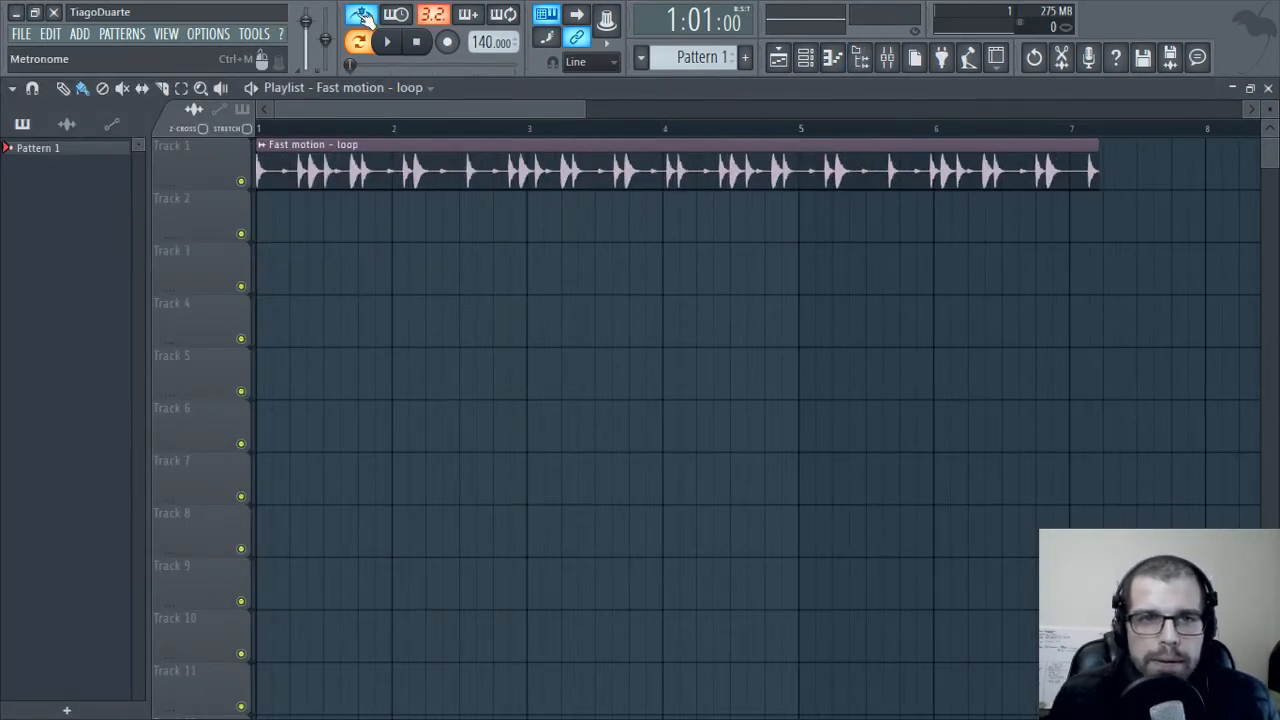
pyautogui.click(358, 50)
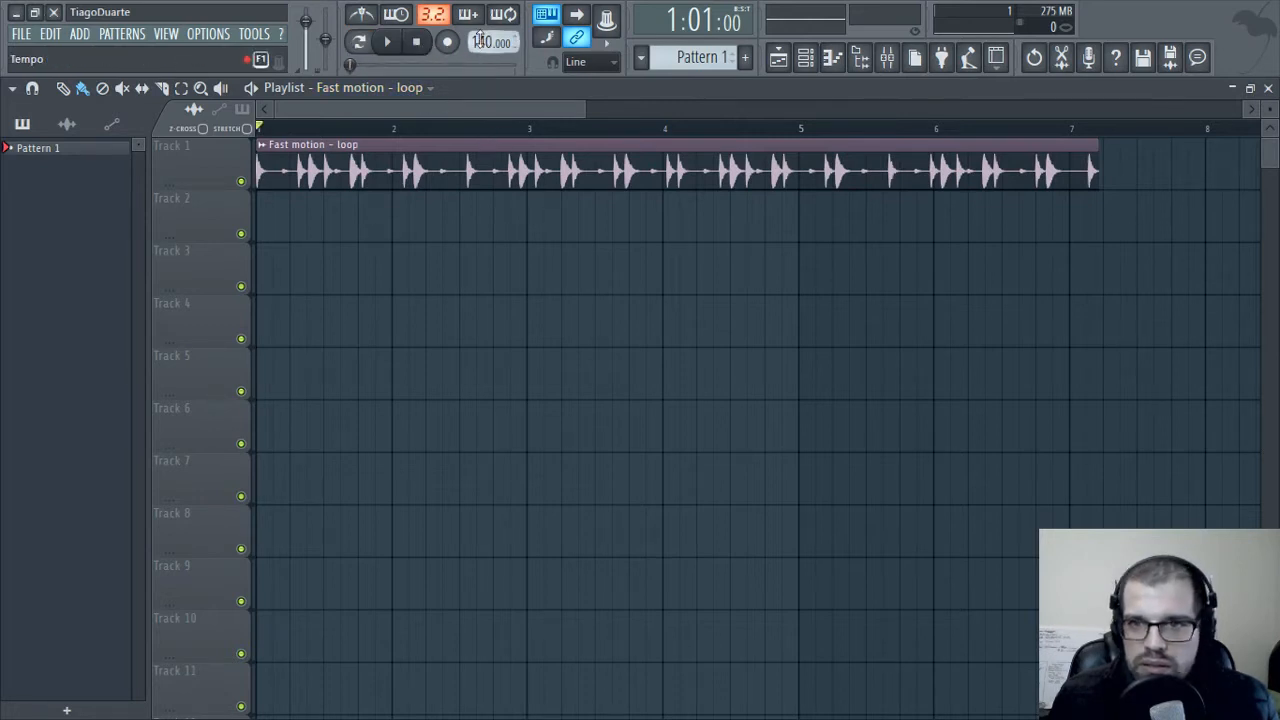
pyautogui.moveTo(482, 42); pyautogui.dragTo(482, 142)
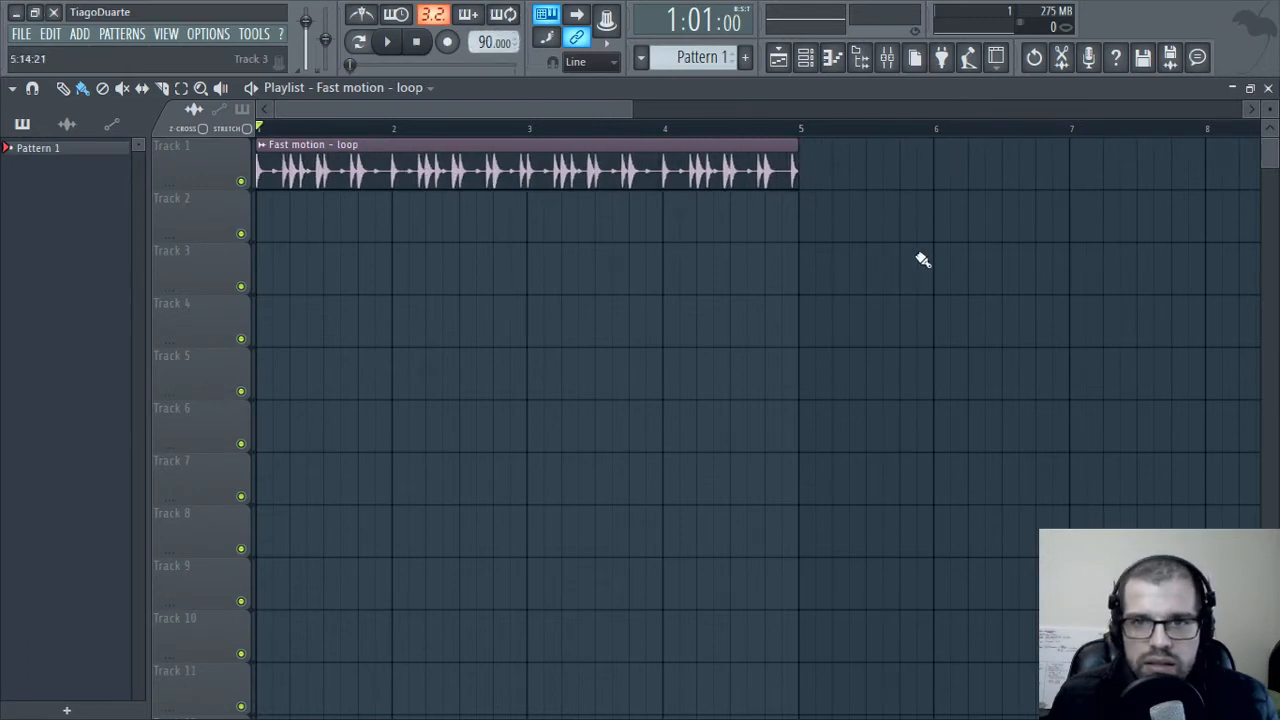
# - Inspect where the "Fast motion - loop" clip ends against the bar grid and play back the playlist
pyautogui.scroll(4, 670, 204)
pyautogui.scroll(-2, 625, 200)
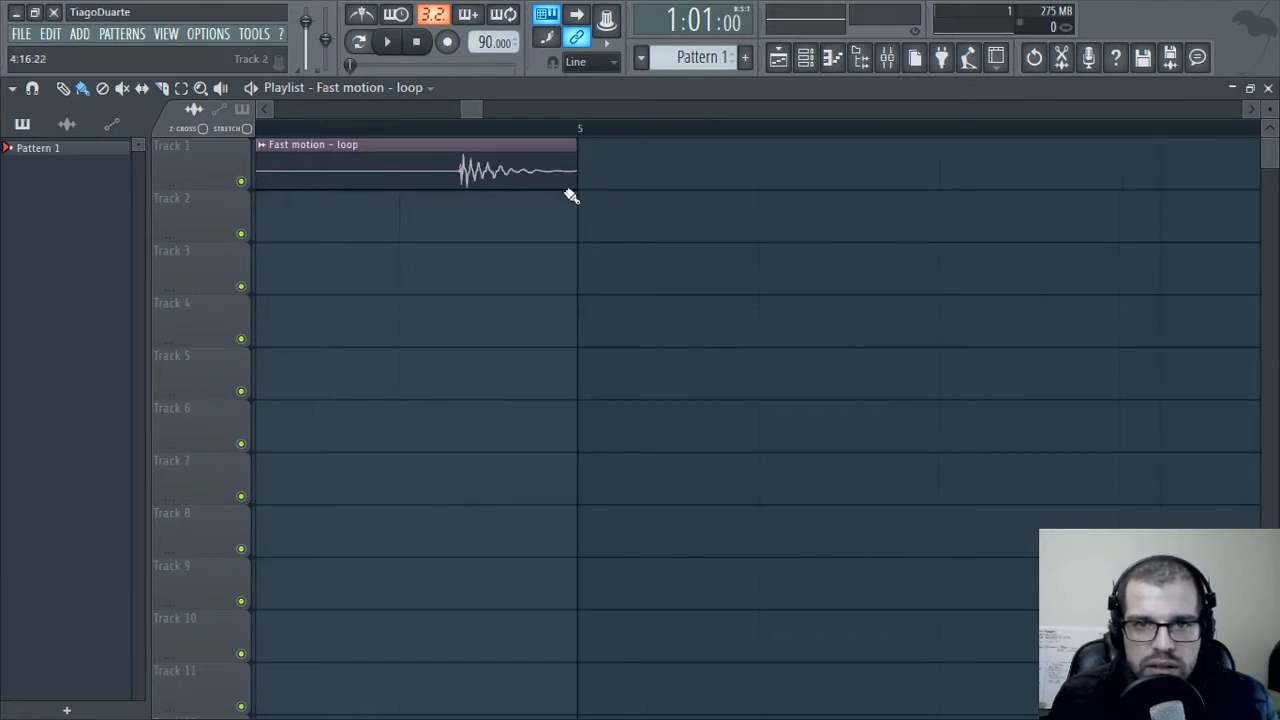
pyautogui.scroll(-5, 575, 190)
pyautogui.moveTo(594, 112); pyautogui.dragTo(654, 112)
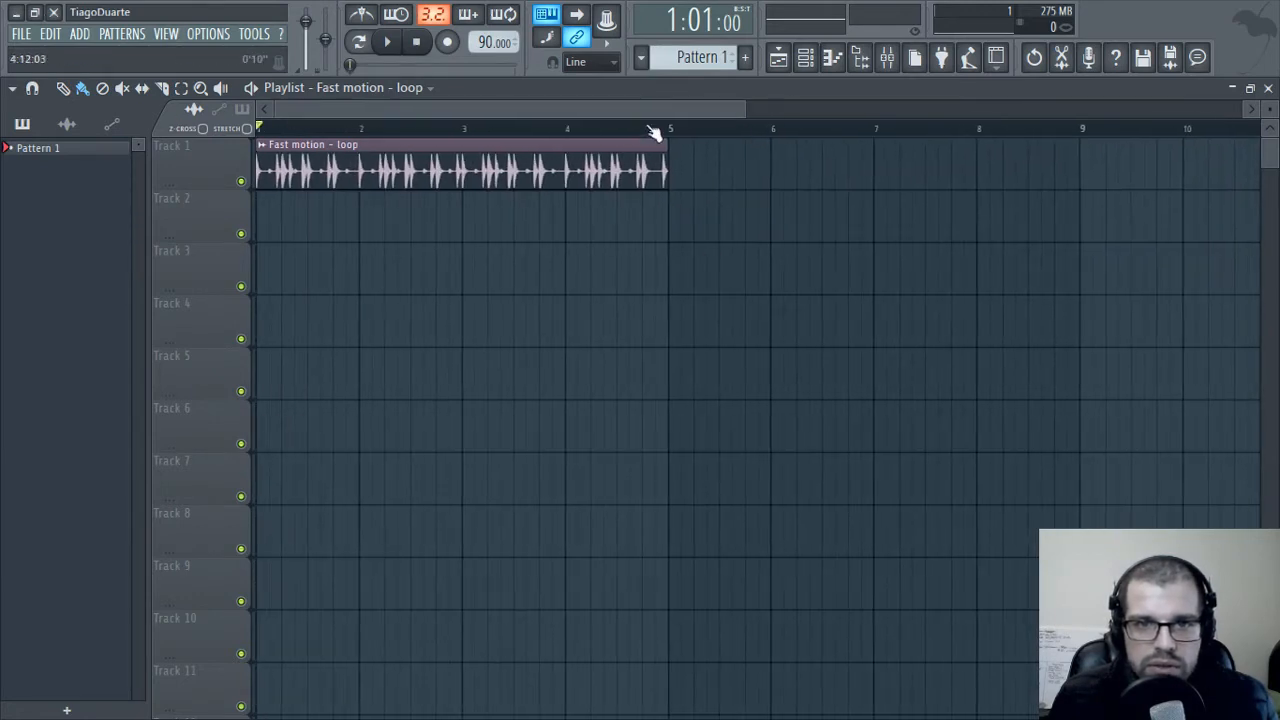
pyautogui.moveTo(736, 110); pyautogui.dragTo(540, 116)
pyautogui.press('space')
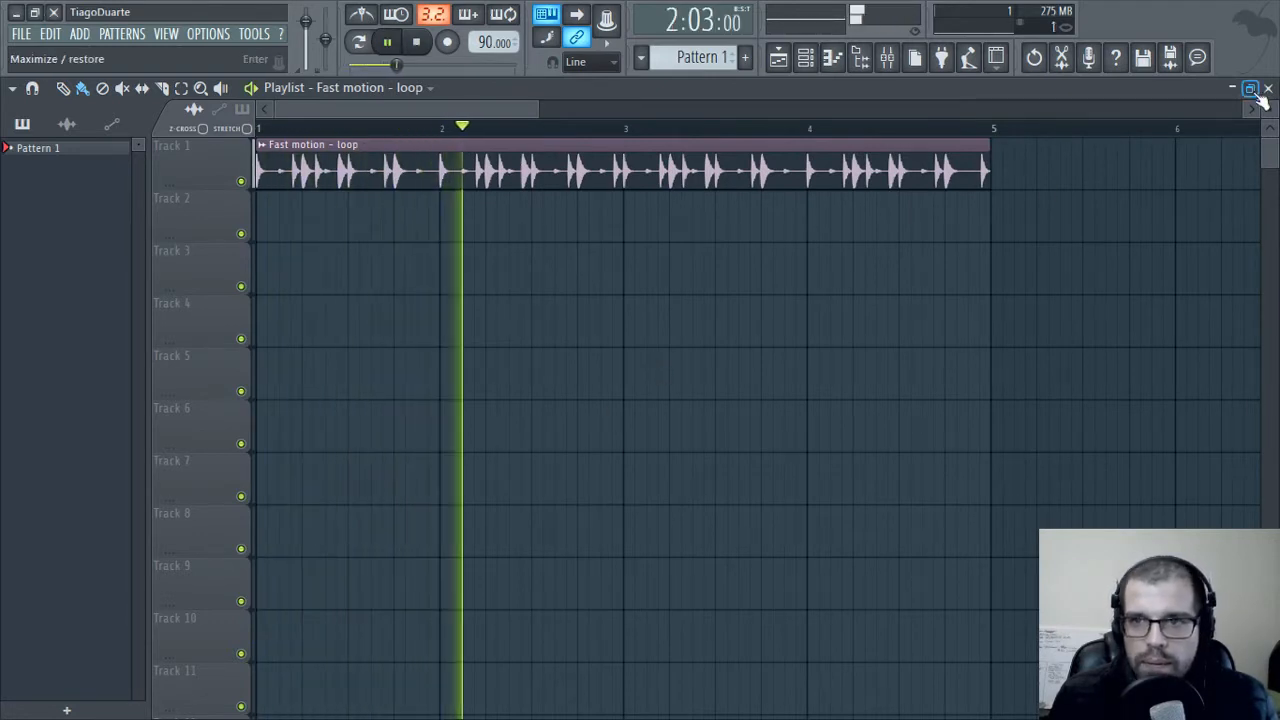
pyautogui.press('space')
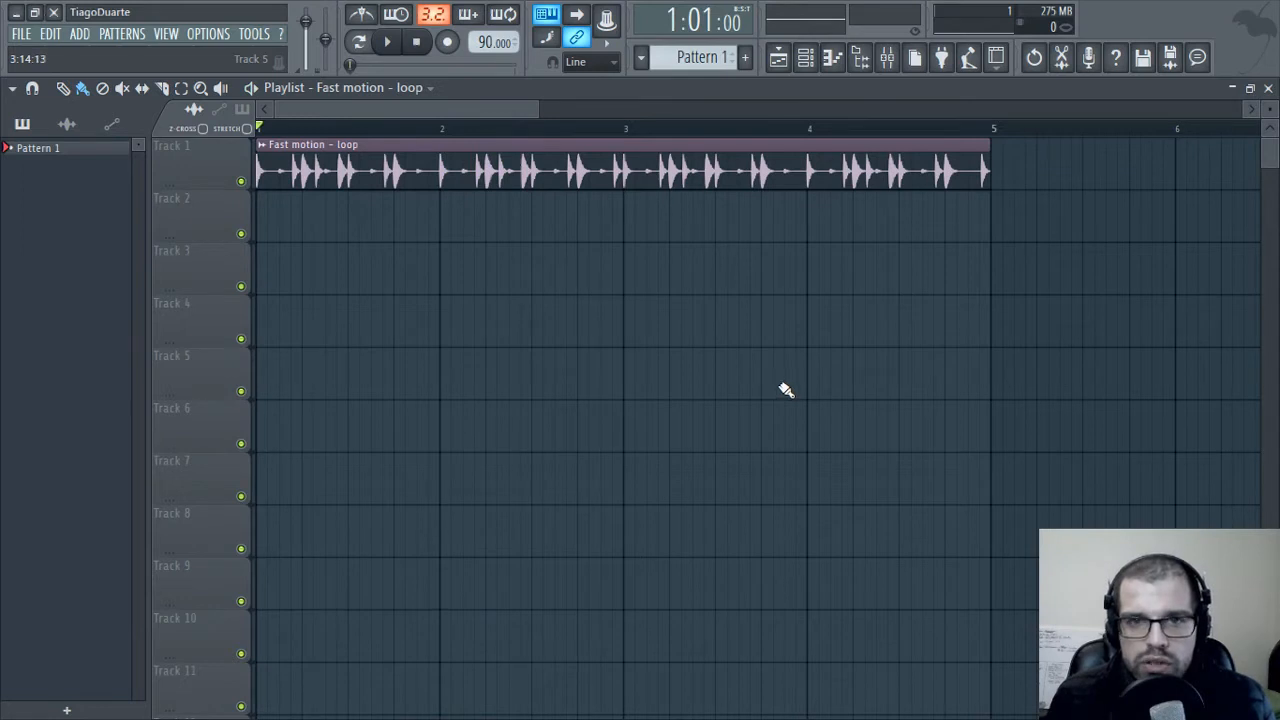
# - Select bars 1 and 2 on the playlist timeline and set the playlist's snap to Bar
pyautogui.scroll(-2, 780, 375)
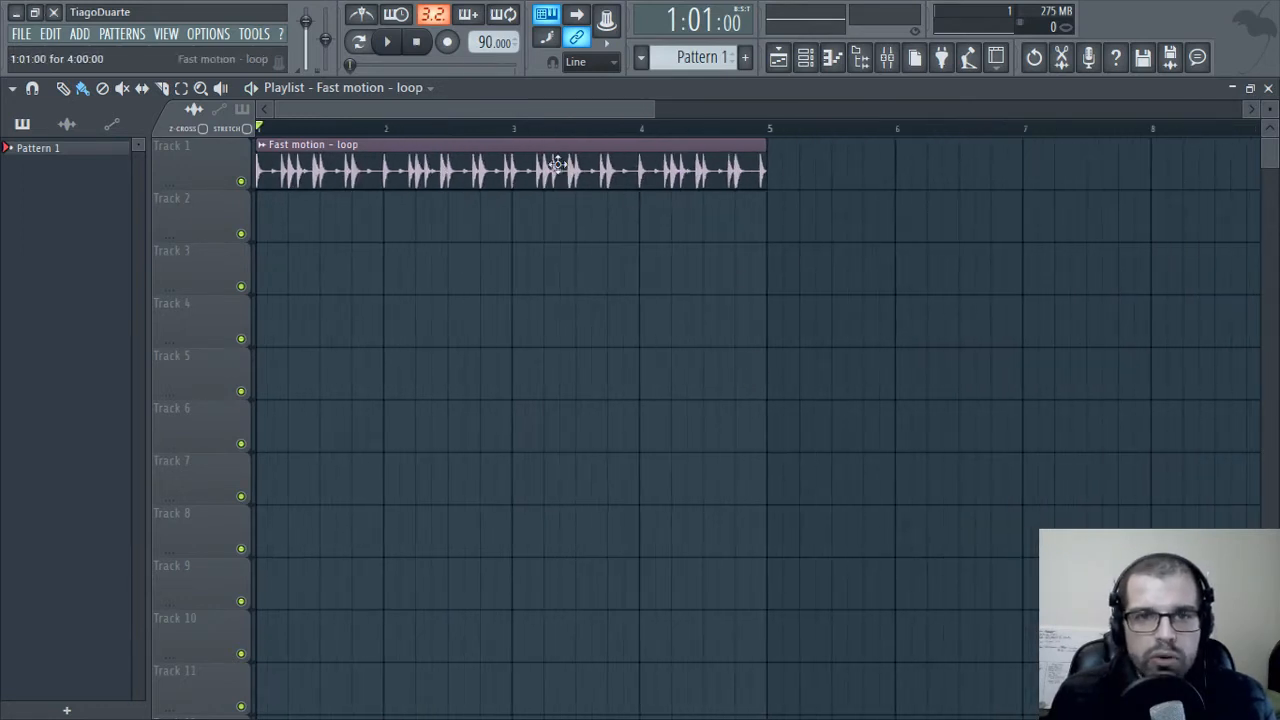
pyautogui.moveTo(514, 129); pyautogui.dragTo(258, 129)
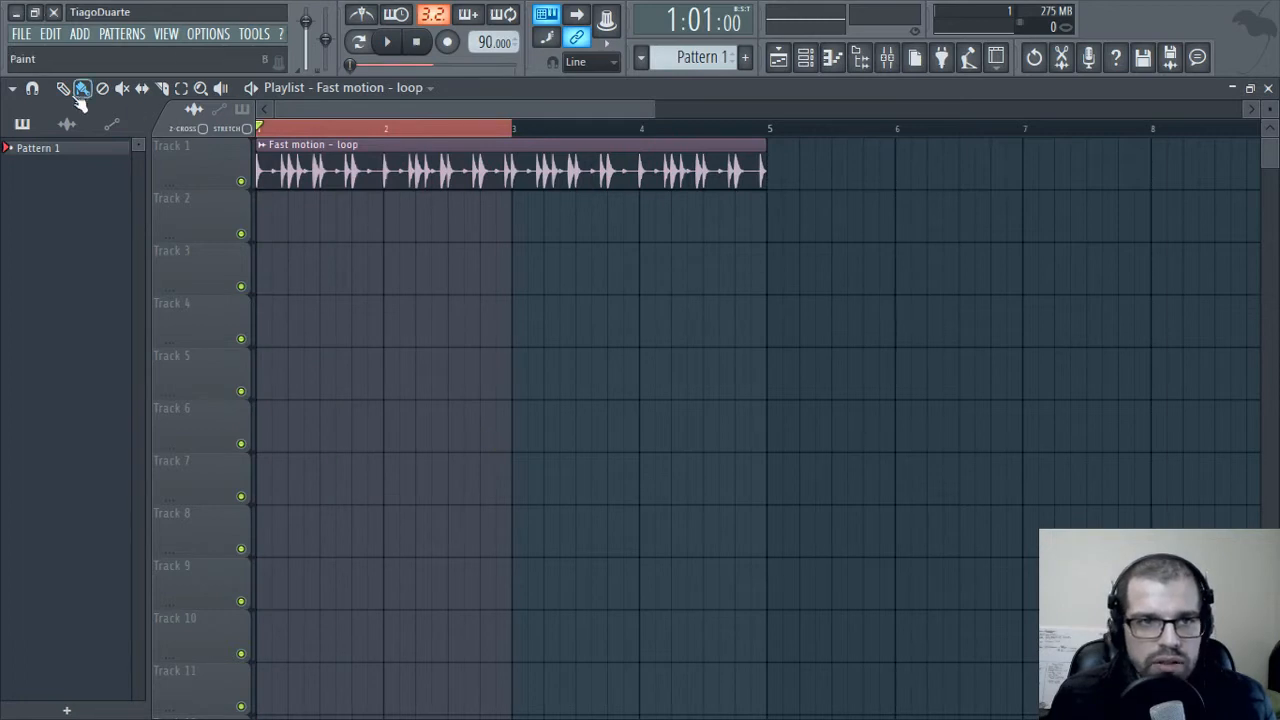
pyautogui.click(32, 88)
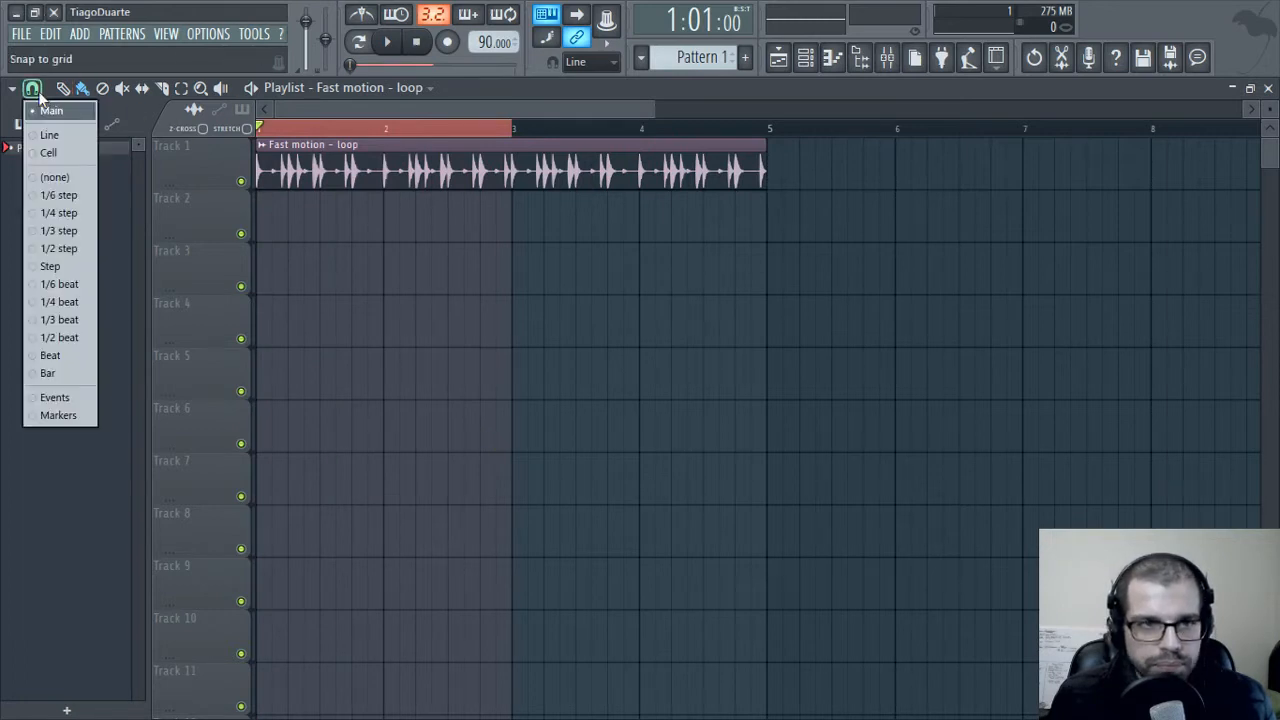
pyautogui.click(52, 372)
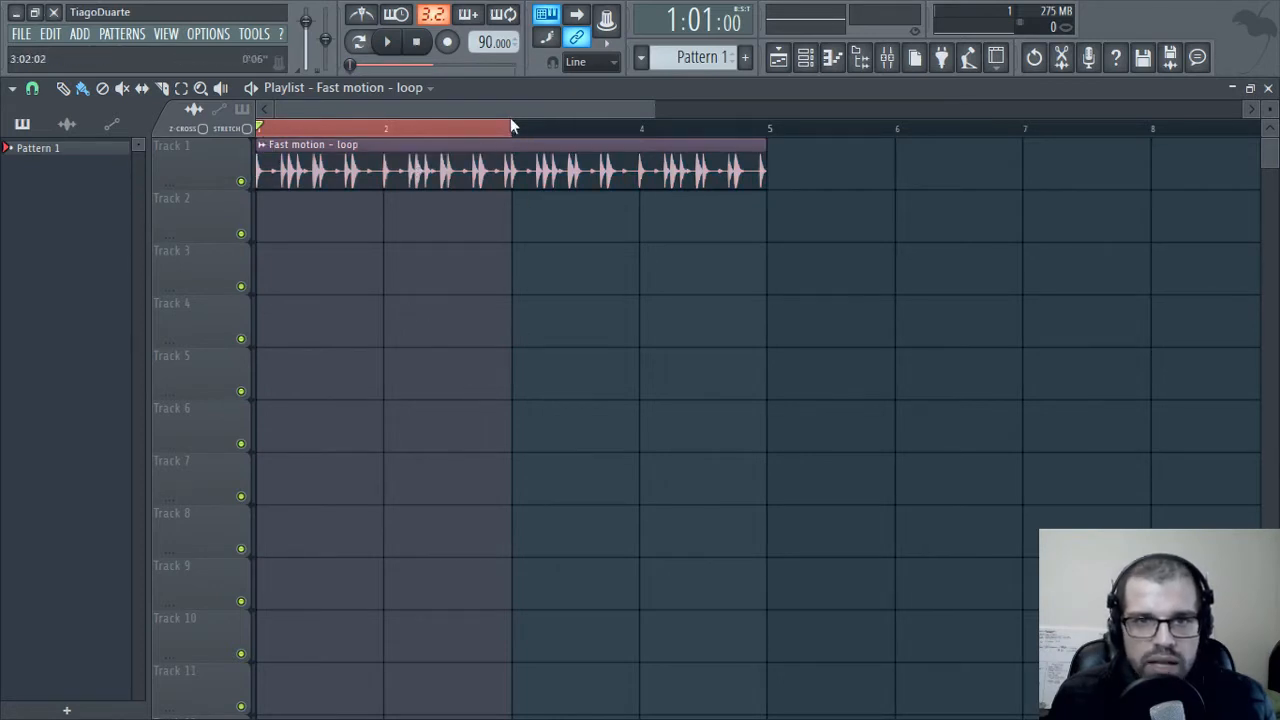
# - Select bars 3 and 4 on the playlist timeline and clear the selection
pyautogui.moveTo(512, 124); pyautogui.dragTo(766, 140)
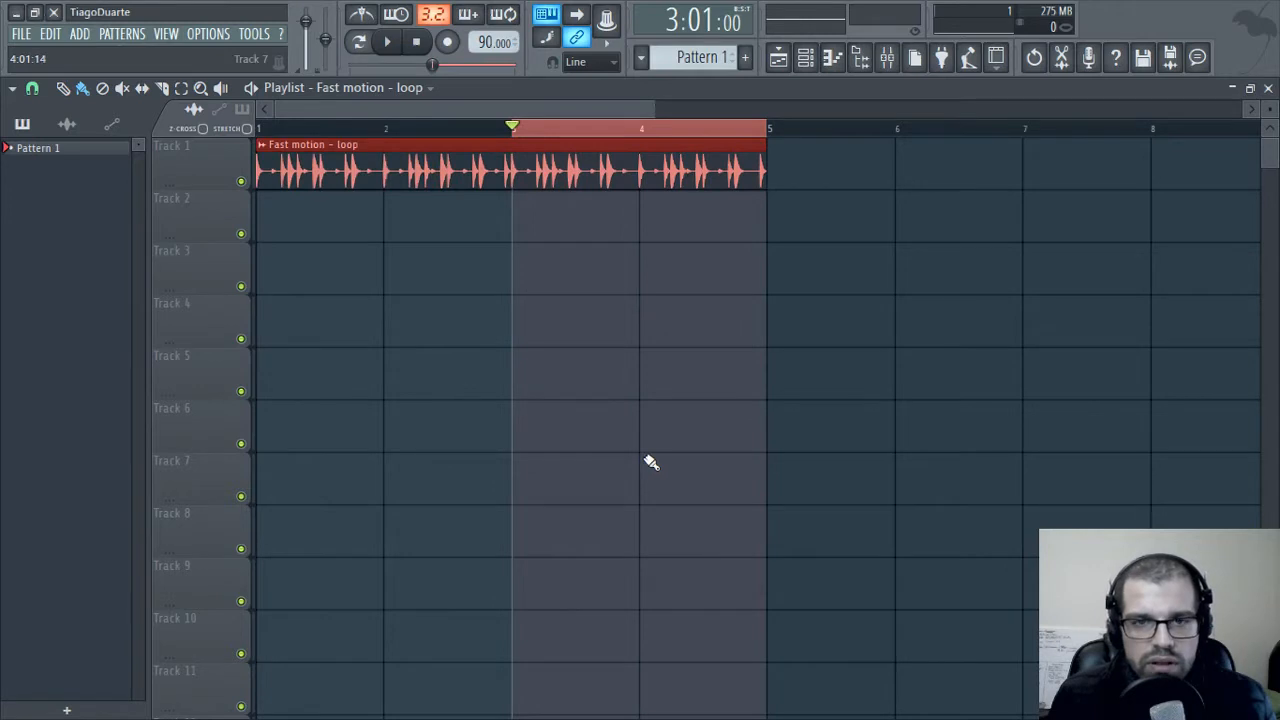
pyautogui.click(514, 131)
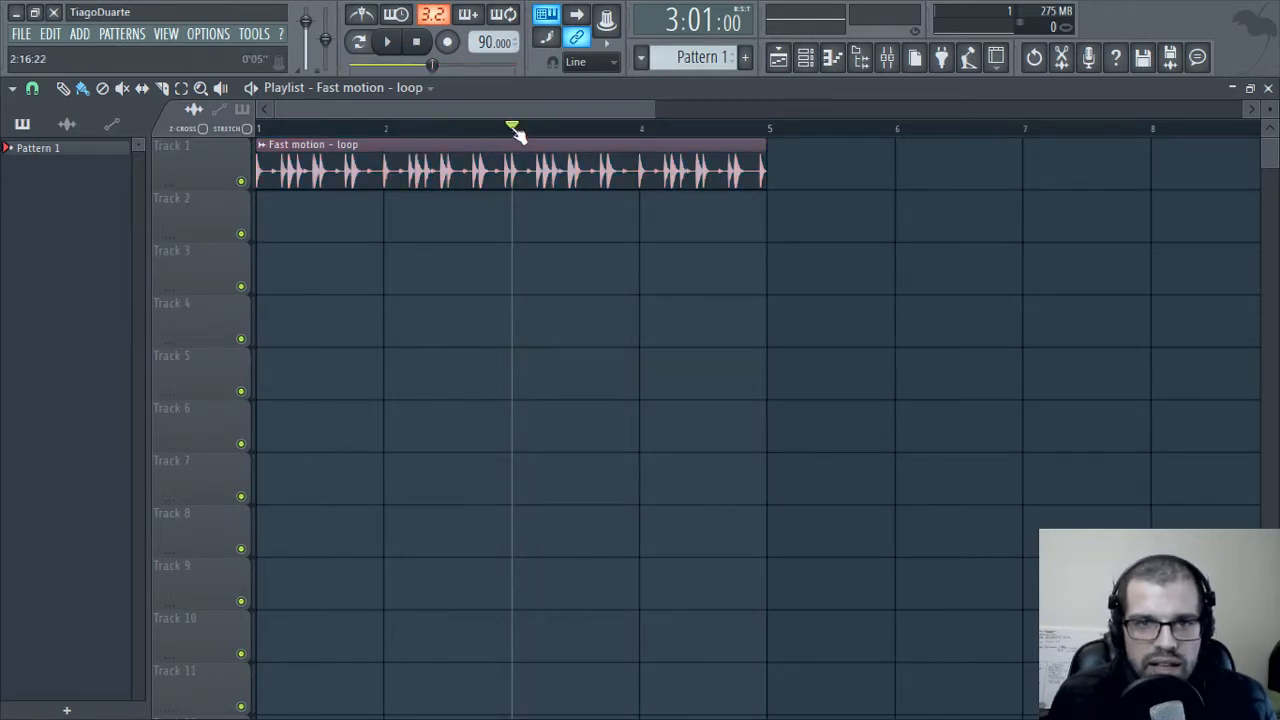
# - Unlock the toolbar layout, show Shortcut panel 3 and hide Shortcut panel 2
pyautogui.rightClick(1155, 31)
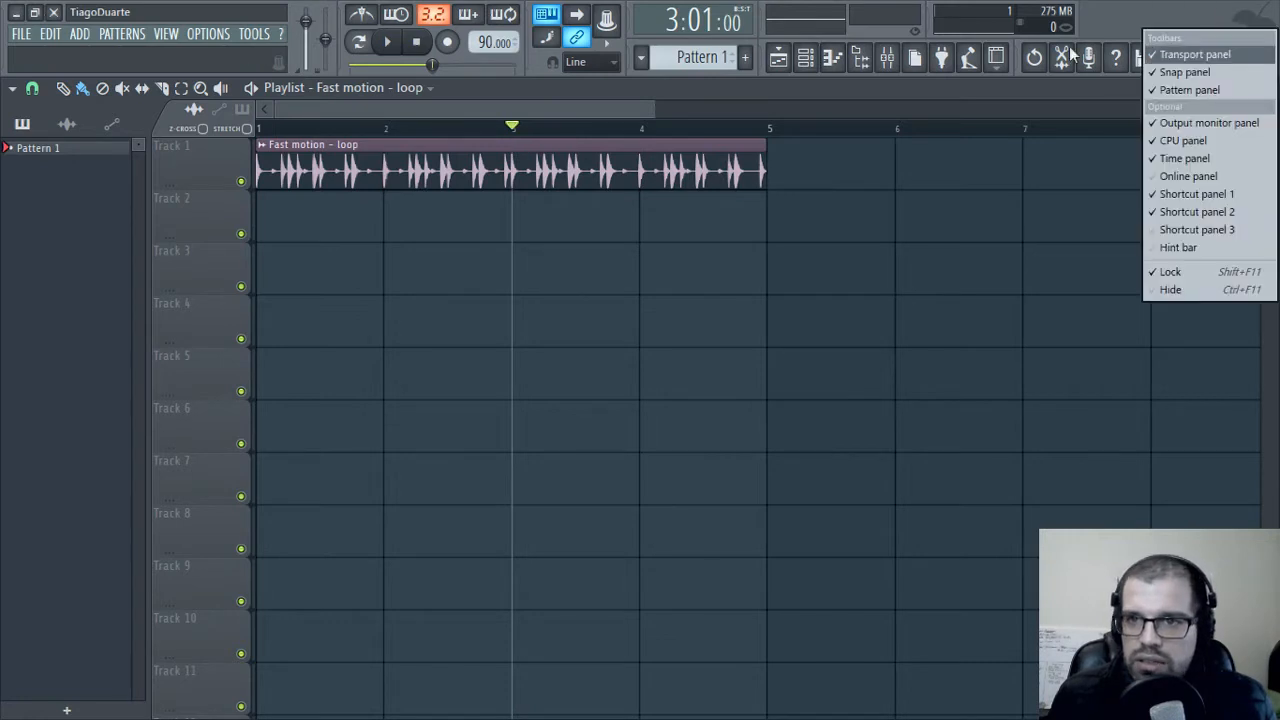
pyautogui.rightClick(1148, 10)
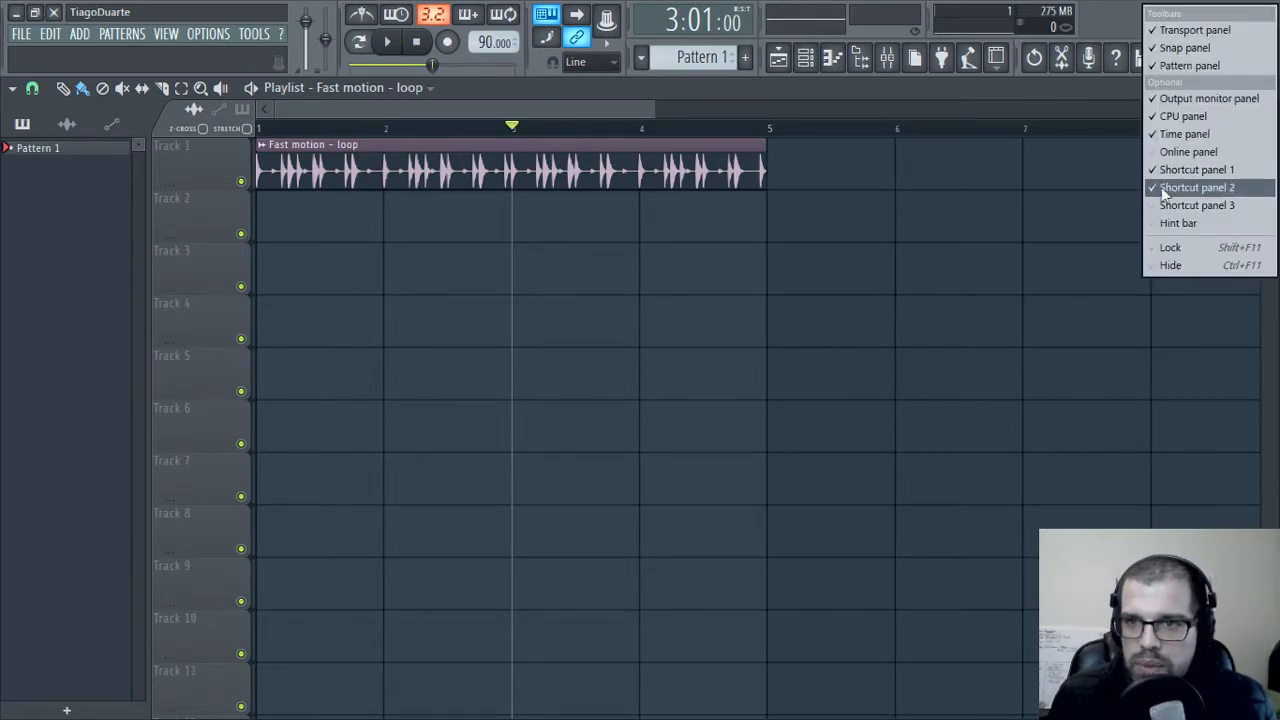
pyautogui.click(1180, 206)
pyautogui.rightClick(1153, 17)
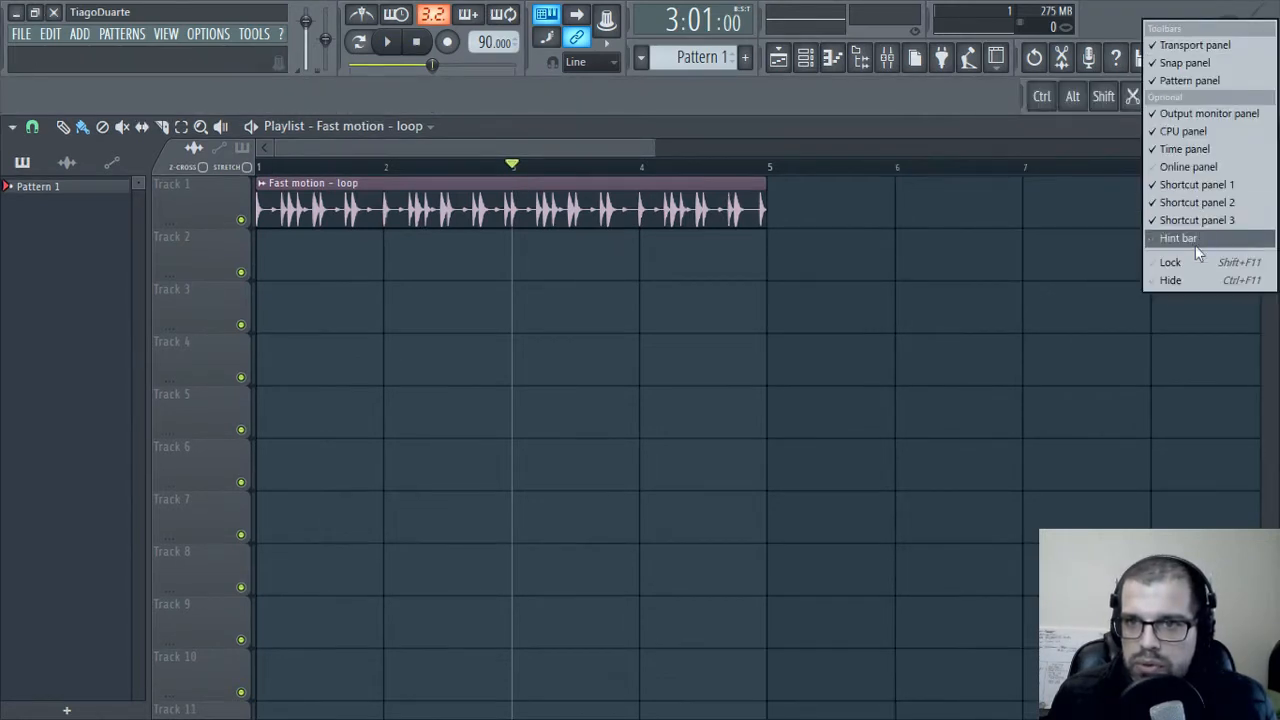
pyautogui.click(1204, 202)
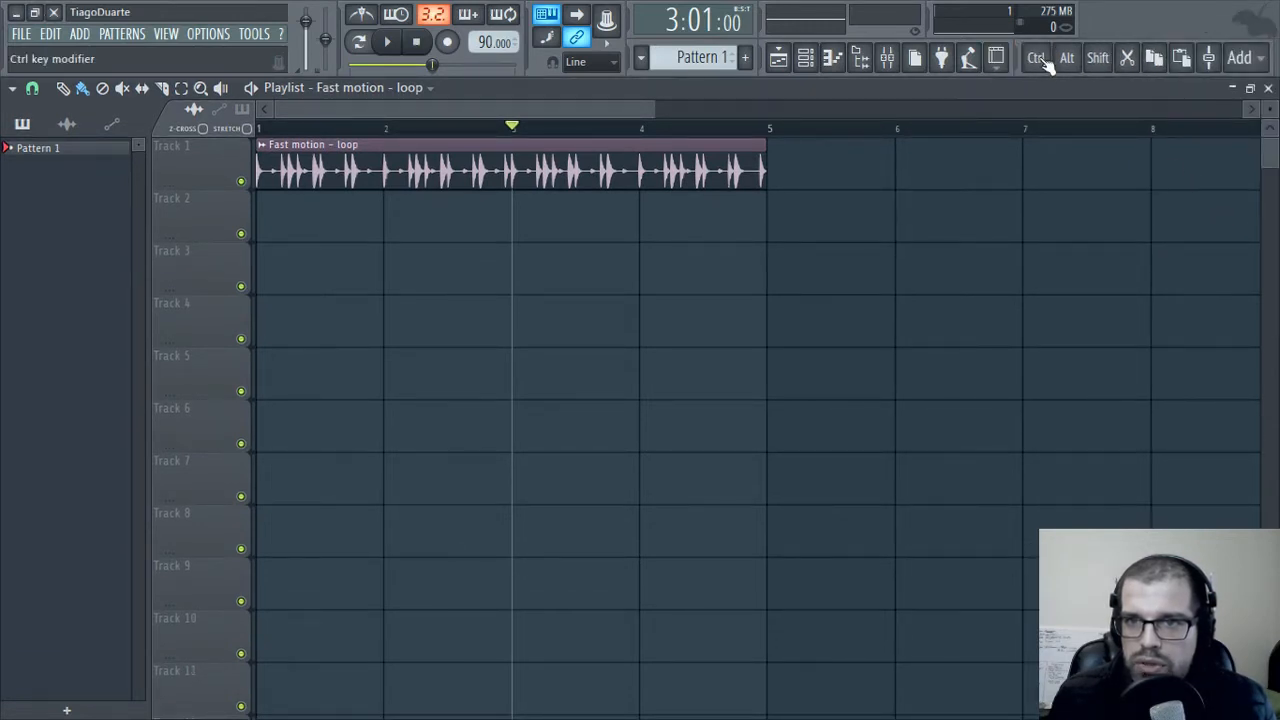
# - Test the Ctrl, Alt and Shift modifier indicators in the toolbar and lock the toolbar layout again
pyautogui.press('ctrl')
pyautogui.press('shift')
pyautogui.press('alt')
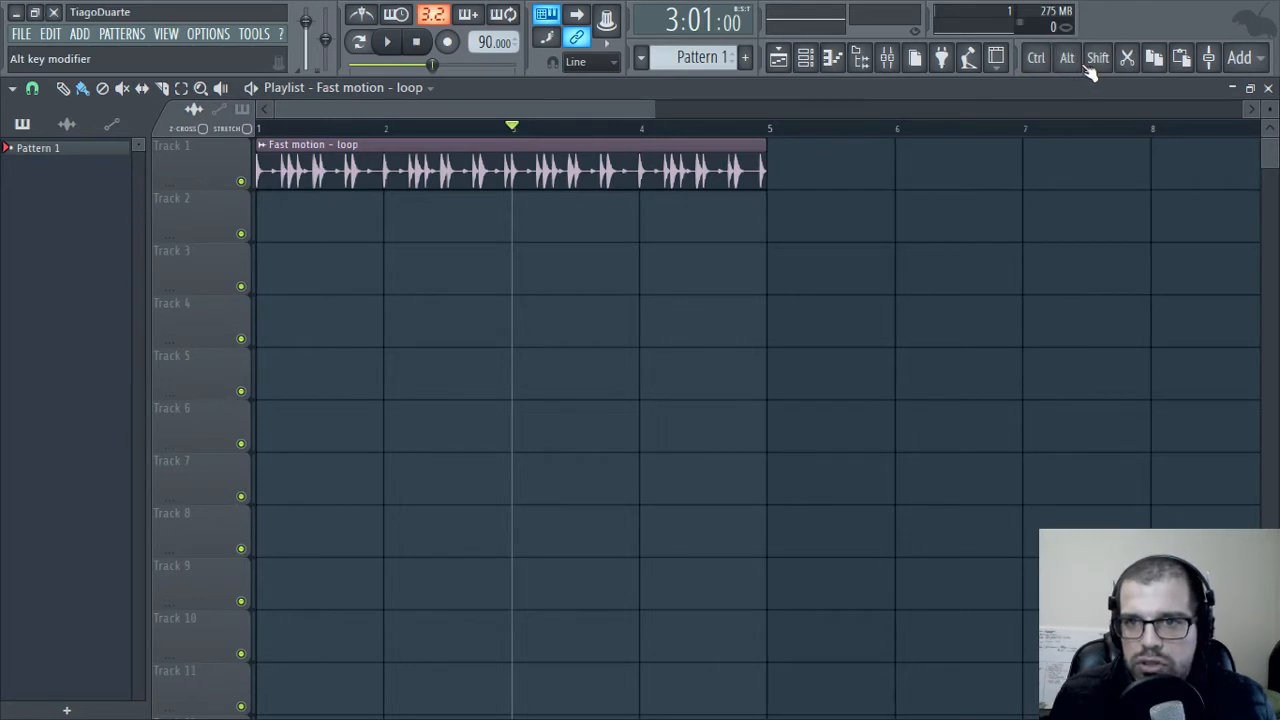
pyautogui.press('alt')
pyautogui.press('shift')
pyautogui.press('alt')
pyautogui.hotkey('ctrl', 'shift')
pyautogui.rightClick(1130, 27)
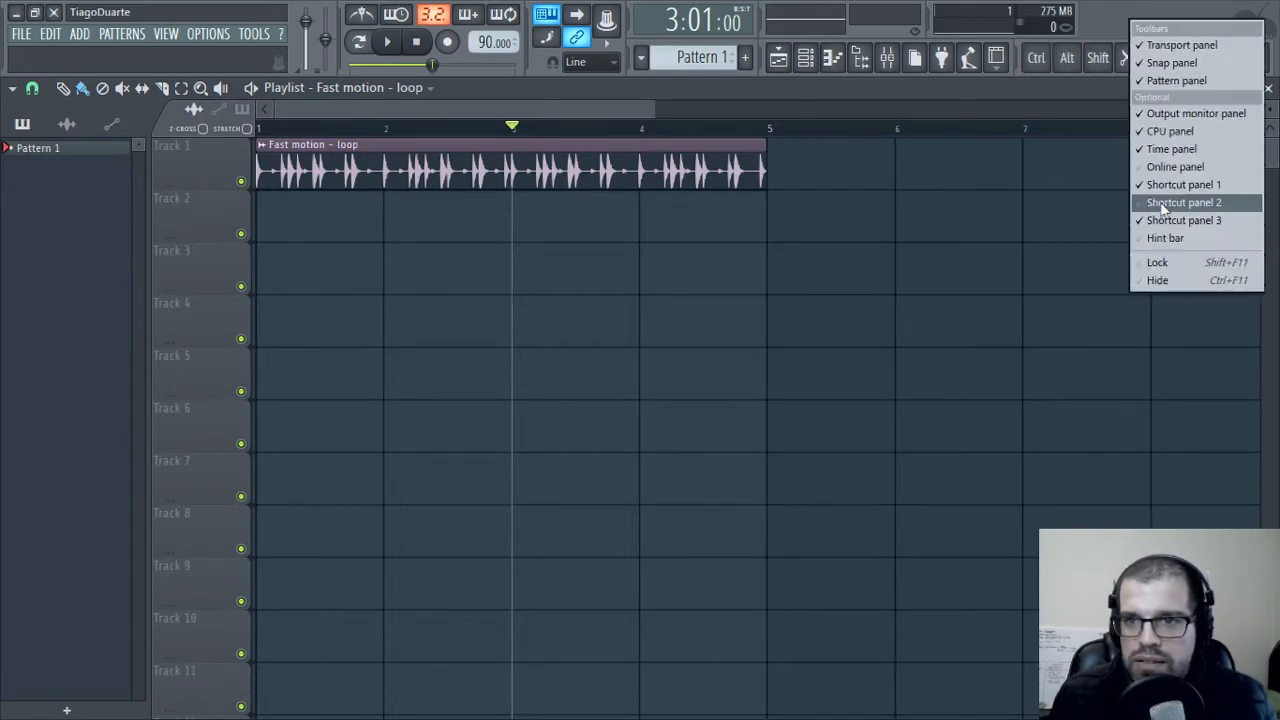
pyautogui.click(1172, 265)
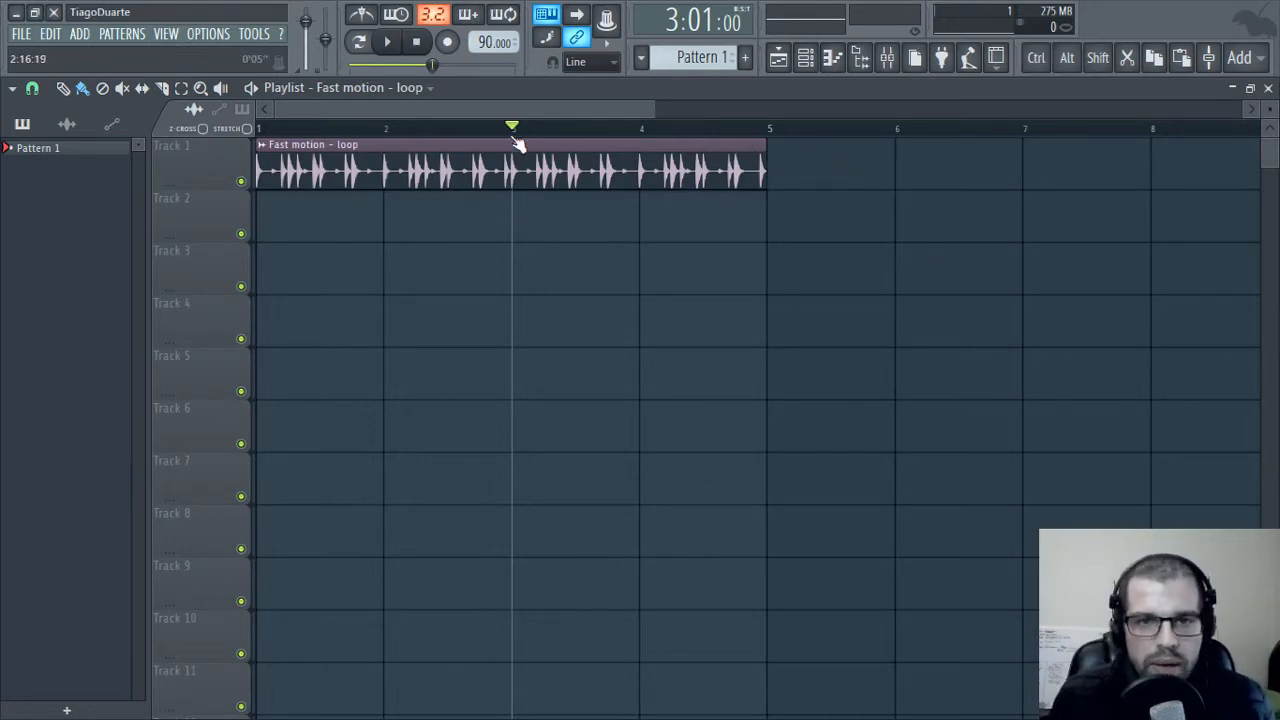
# - Select bars 1 and 2 on the playlist timeline, then close the playlist window
pyautogui.moveTo(517, 129); pyautogui.dragTo(200, 145)
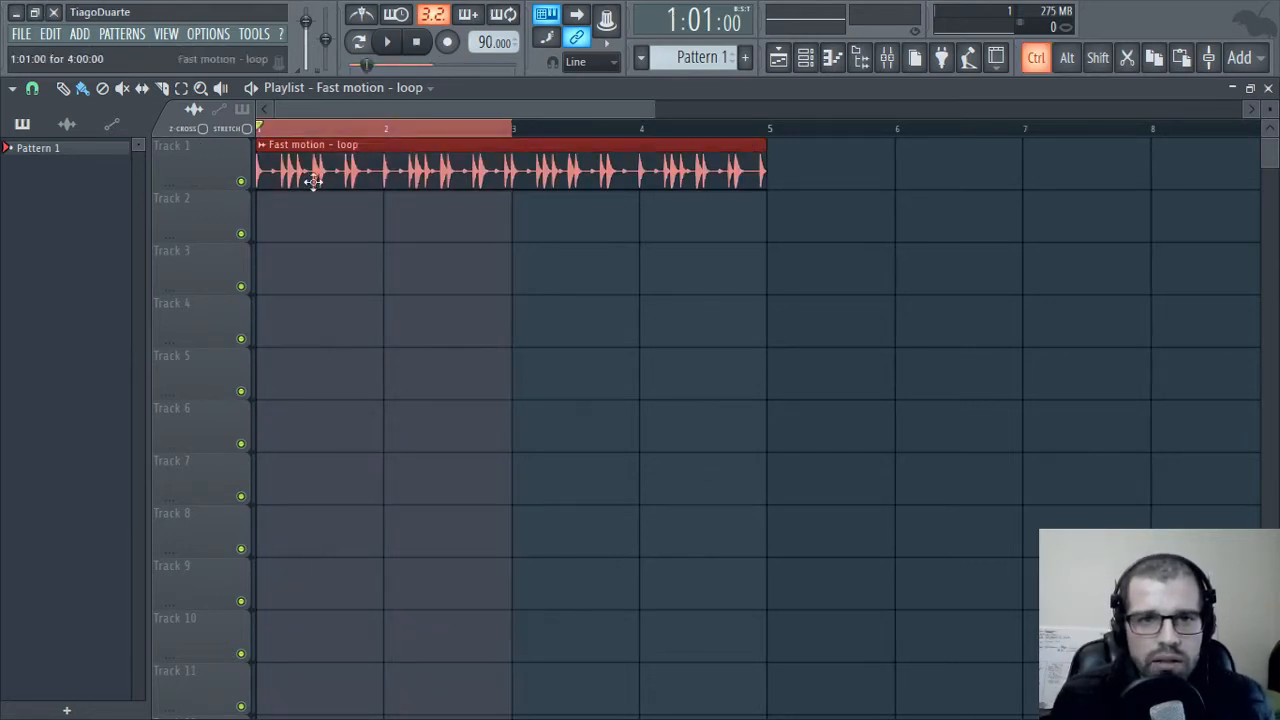
pyautogui.keyDown('ctrl'); pyautogui.click(508, 206); pyautogui.keyUp('ctrl')
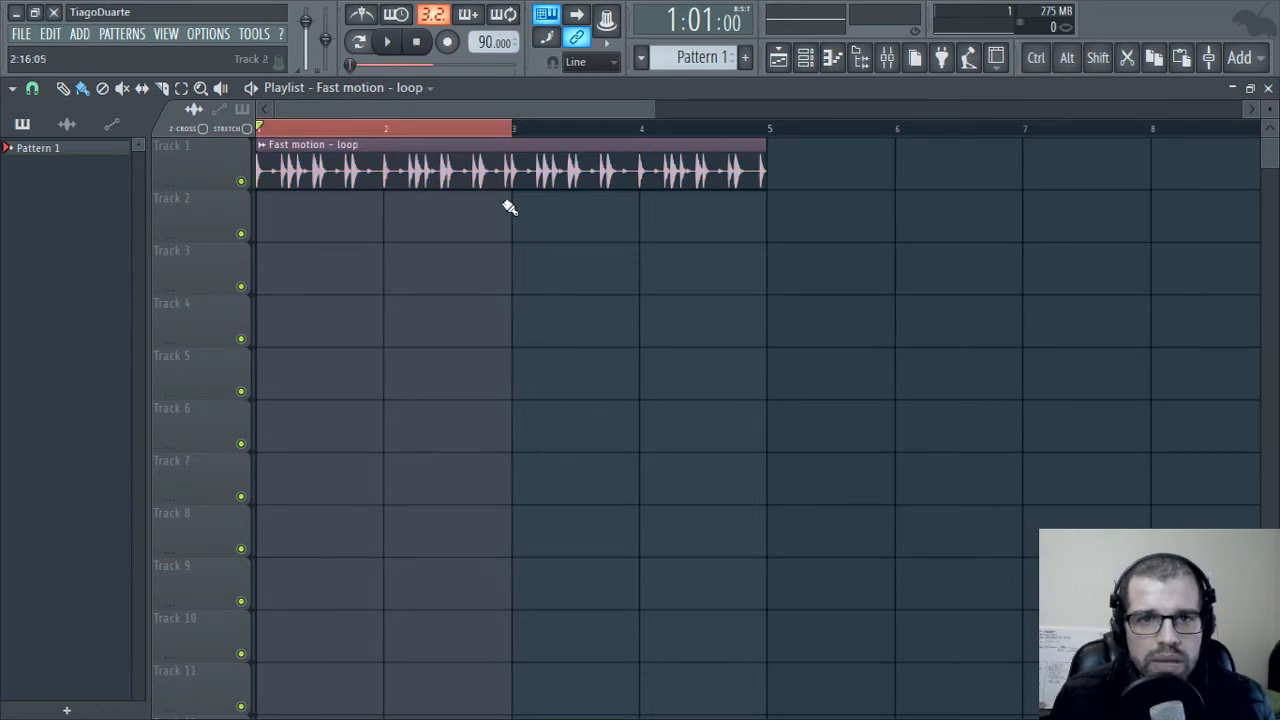
pyautogui.click(1268, 88)
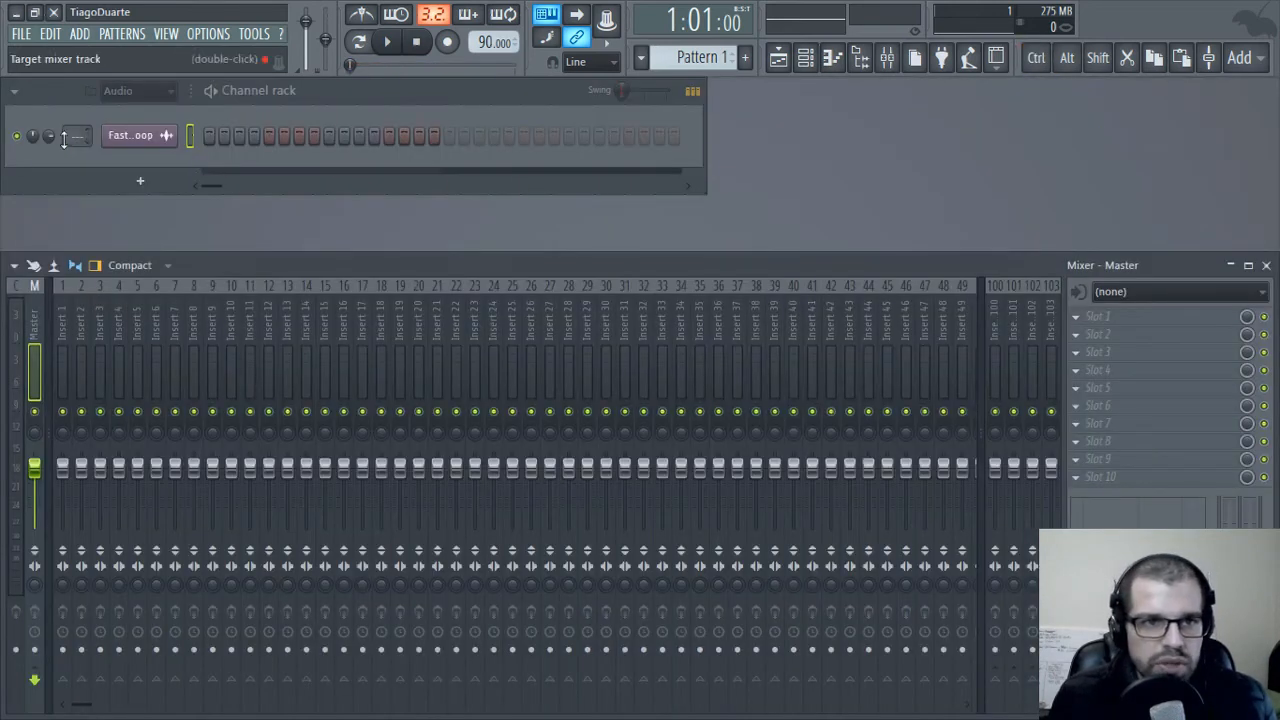
# - Route the "Fast motion - loop" channel to mixer insert 1 and lower that insert's volume slightly while the loop plays
pyautogui.scroll(1, 77, 136)
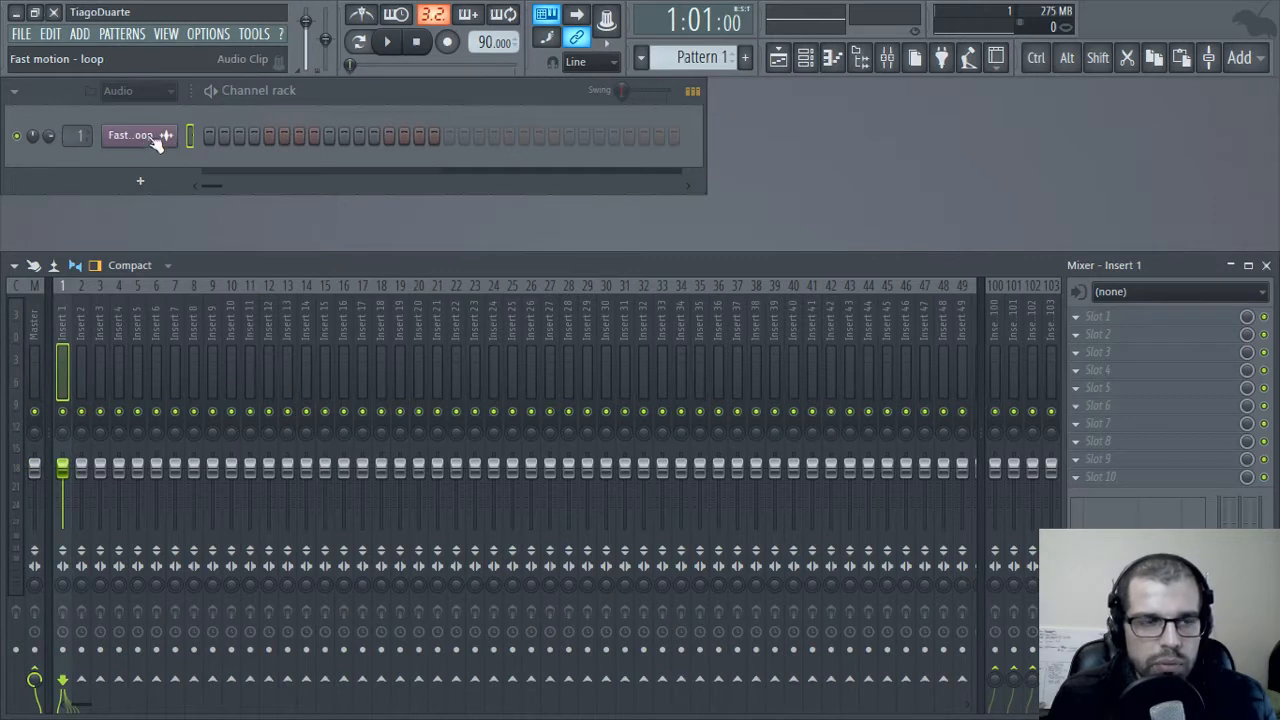
pyautogui.press('space')
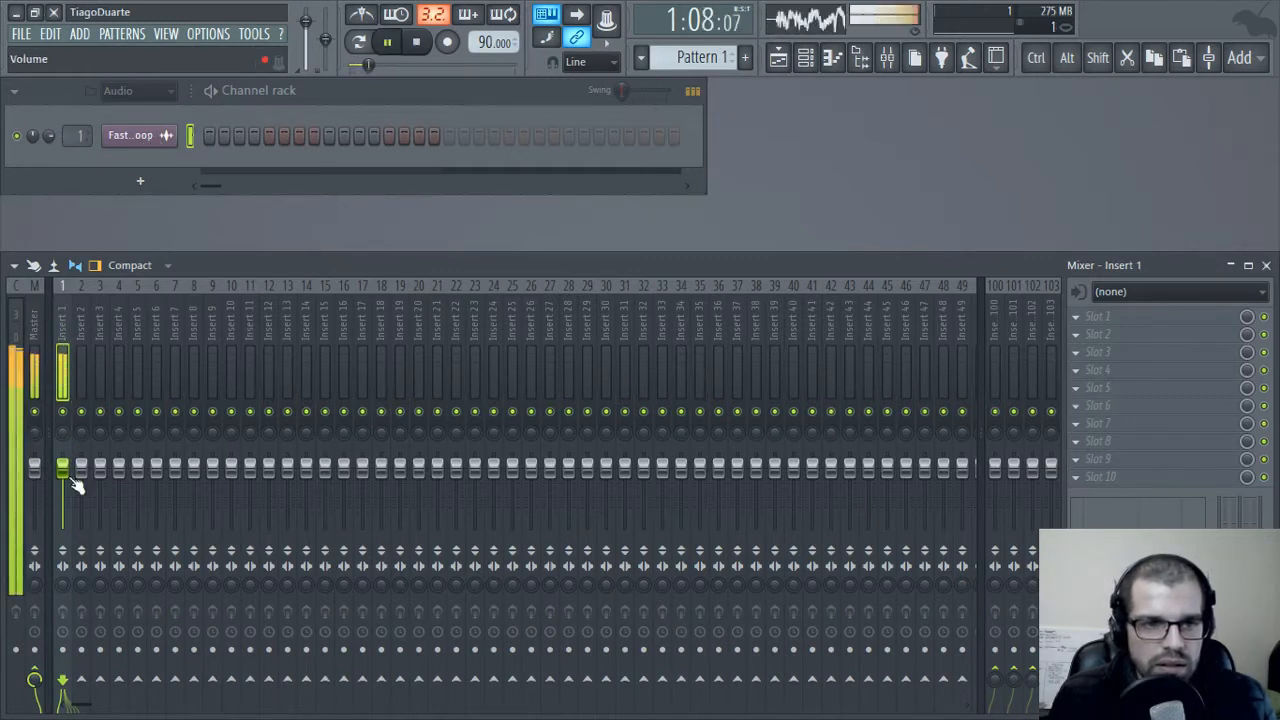
pyautogui.moveTo(74, 482); pyautogui.dragTo(75, 497)
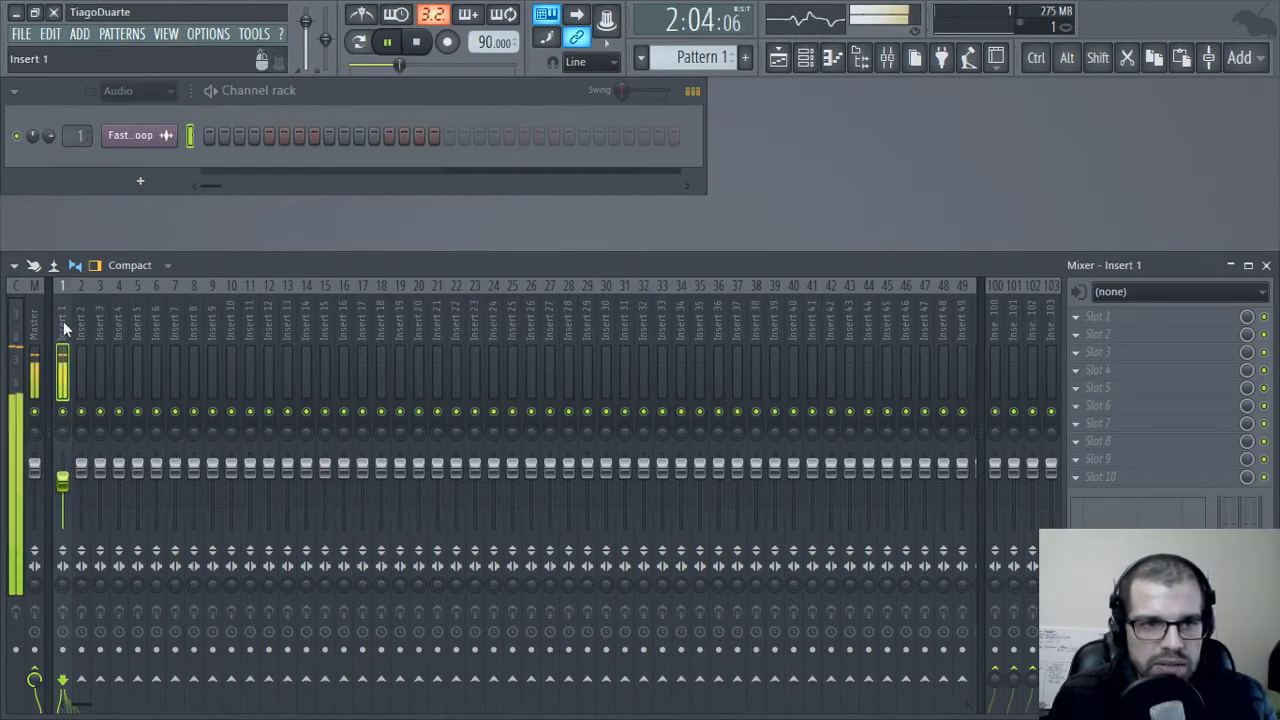
pyautogui.press('space')
# - Load Fruity Parametric EQ 2 into slot 1 of mixer insert 1 and play the loop through it
pyautogui.click(1110, 316)
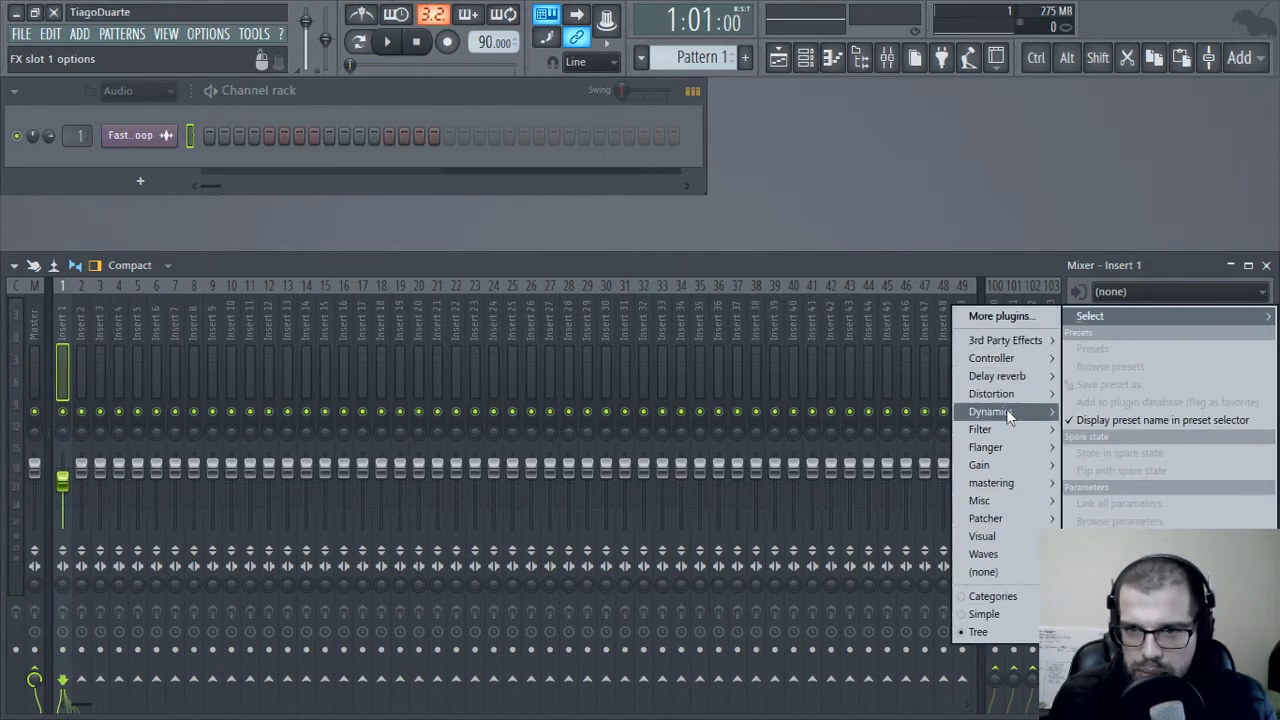
pyautogui.moveTo(1004, 446)
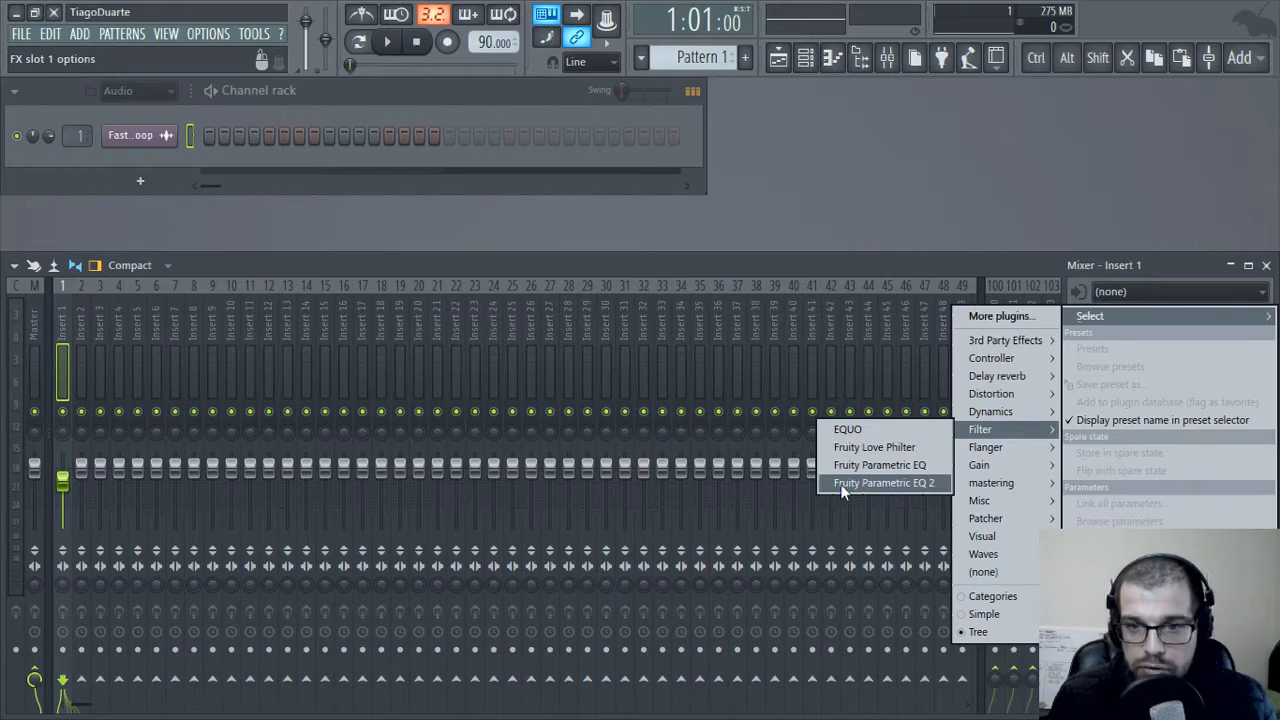
pyautogui.click(910, 485)
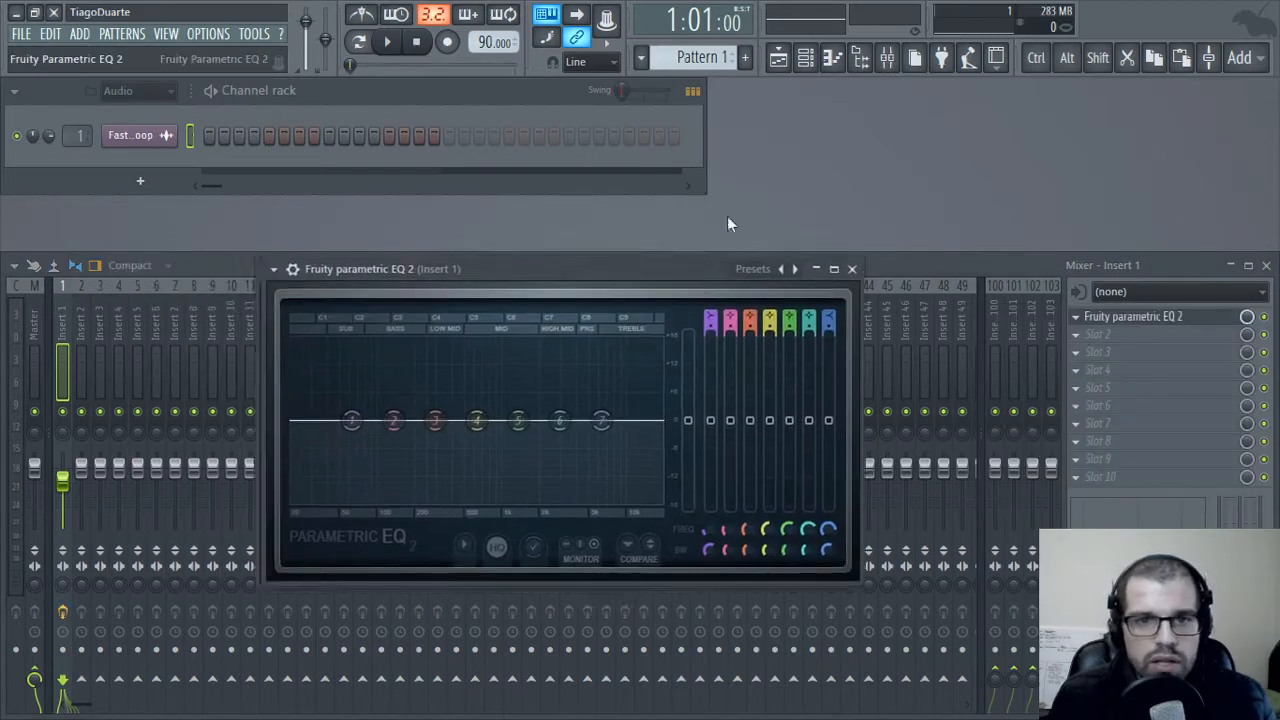
pyautogui.press('space')
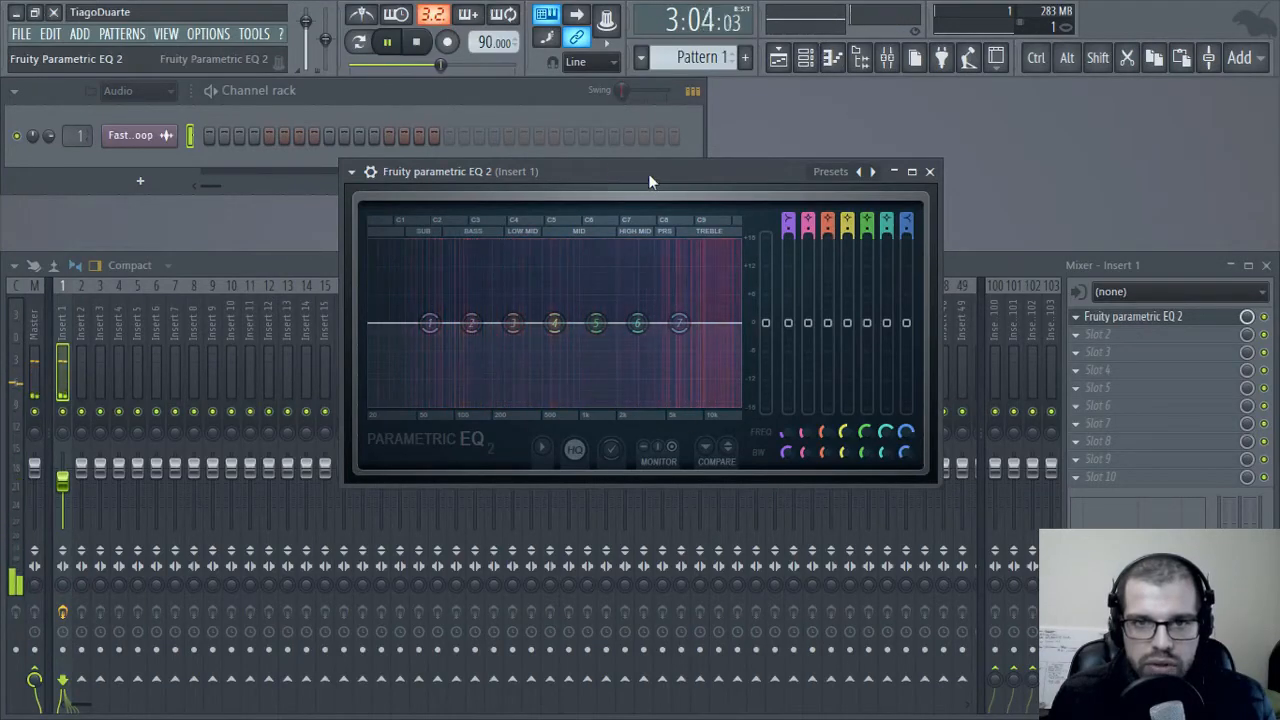
pyautogui.press('space')
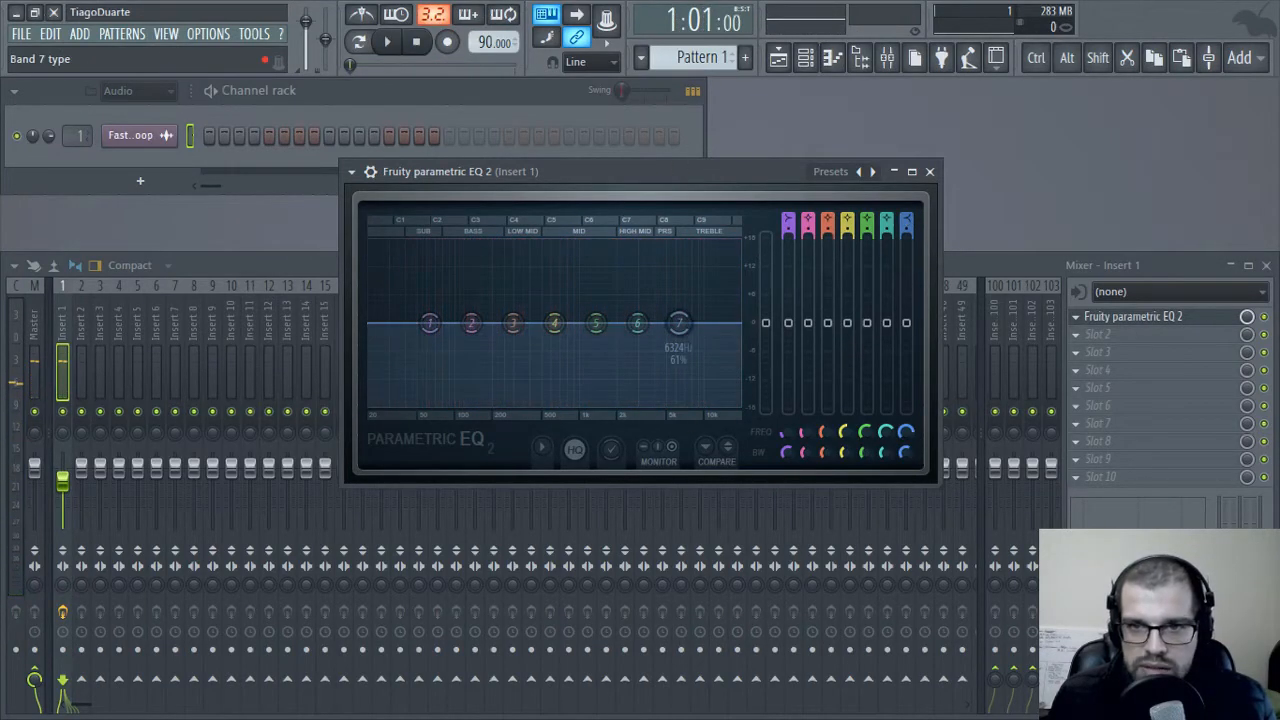
# - Set EQ band 7 to high pass, adjust its slope and move its cutoff to band 4's frequency while the loop plays
pyautogui.moveTo(906, 220); pyautogui.dragTo(906, 234)
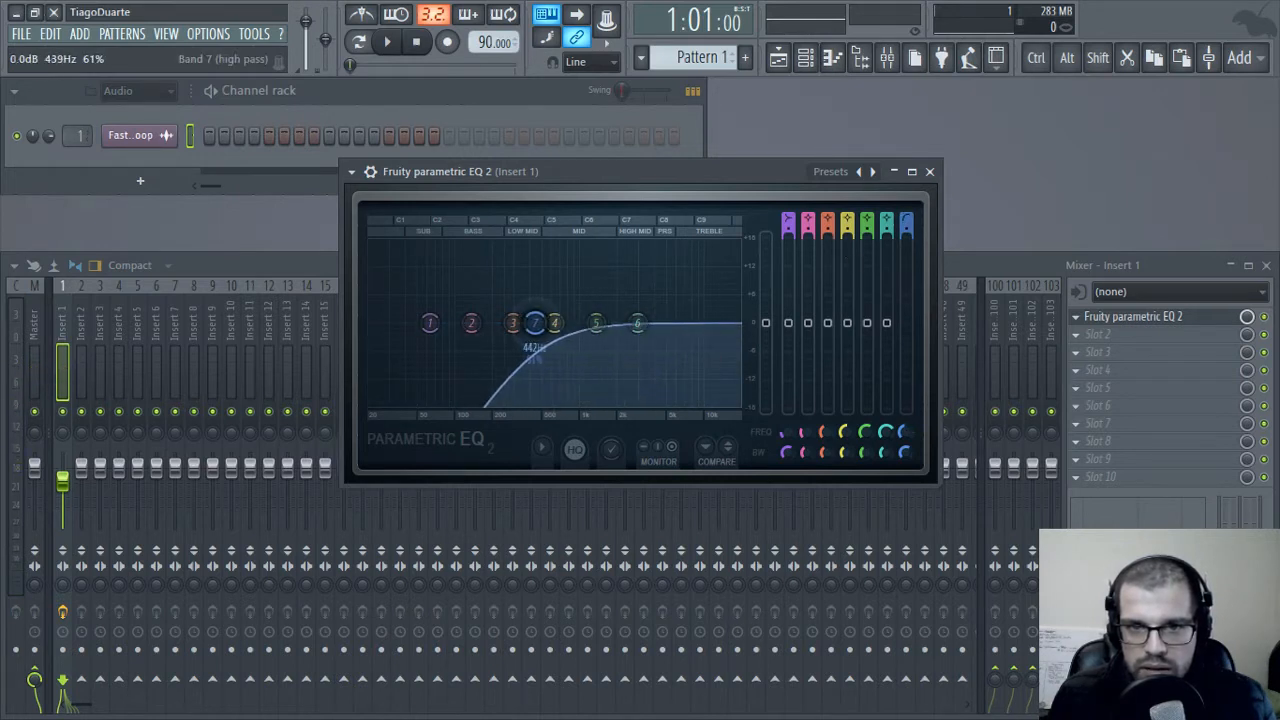
pyautogui.moveTo(535, 322); pyautogui.dragTo(474, 322)
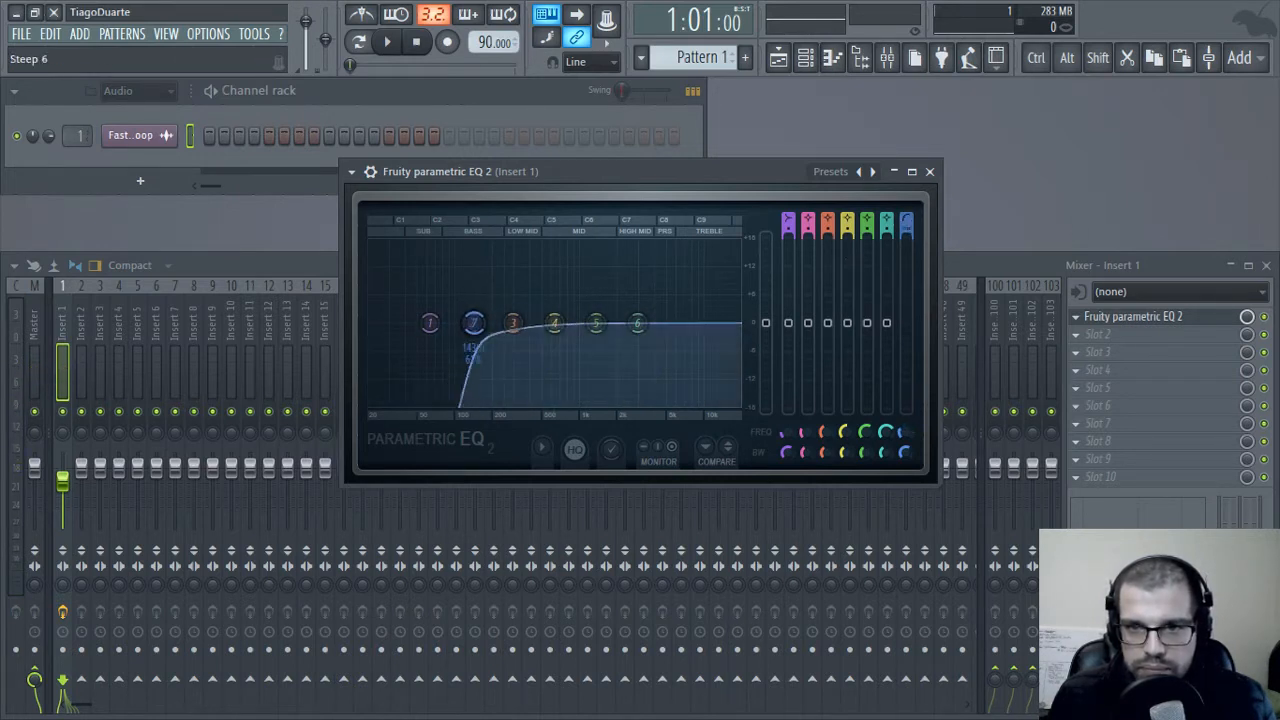
pyautogui.press('space')
pyautogui.moveTo(908, 231); pyautogui.dragTo(908, 248)
pyautogui.moveTo(903, 452); pyautogui.dragTo(903, 460)
pyautogui.moveTo(474, 322); pyautogui.dragTo(557, 322)
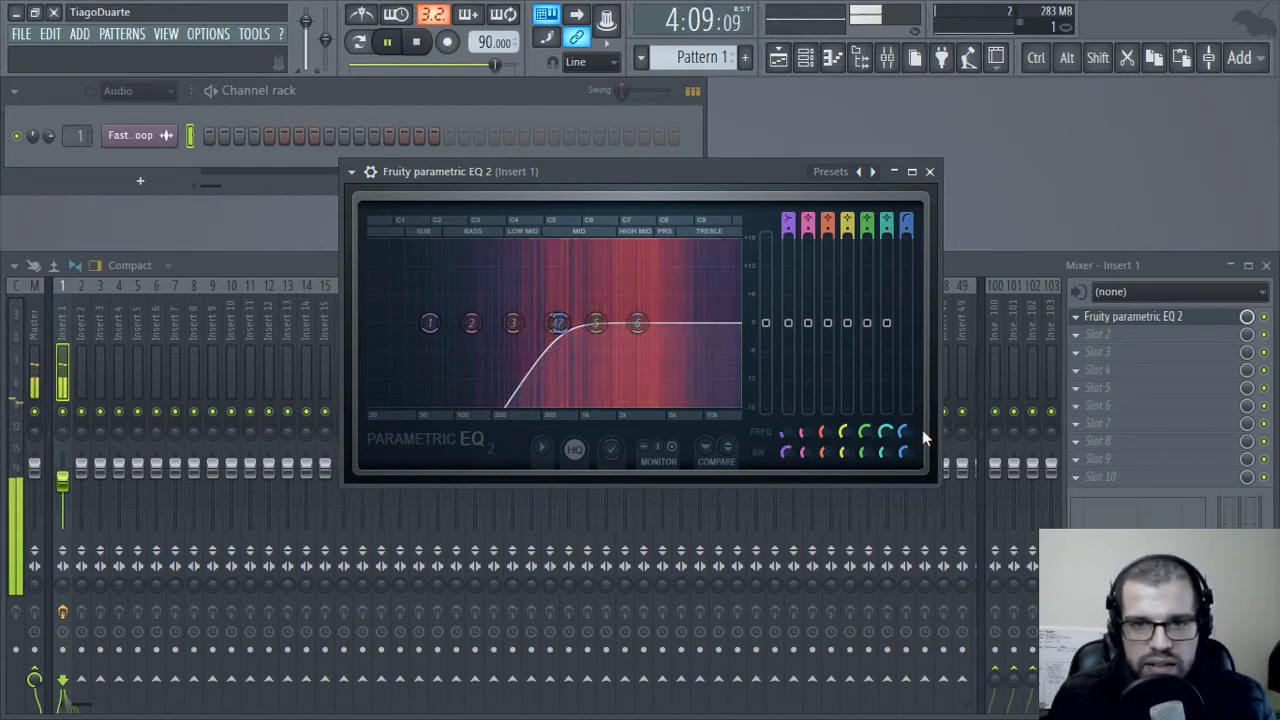
pyautogui.press('space')
# - Reopen the playlist and practise selecting bars 1 and 2 on its timeline, leaving the selection cleared
pyautogui.click(778, 57)
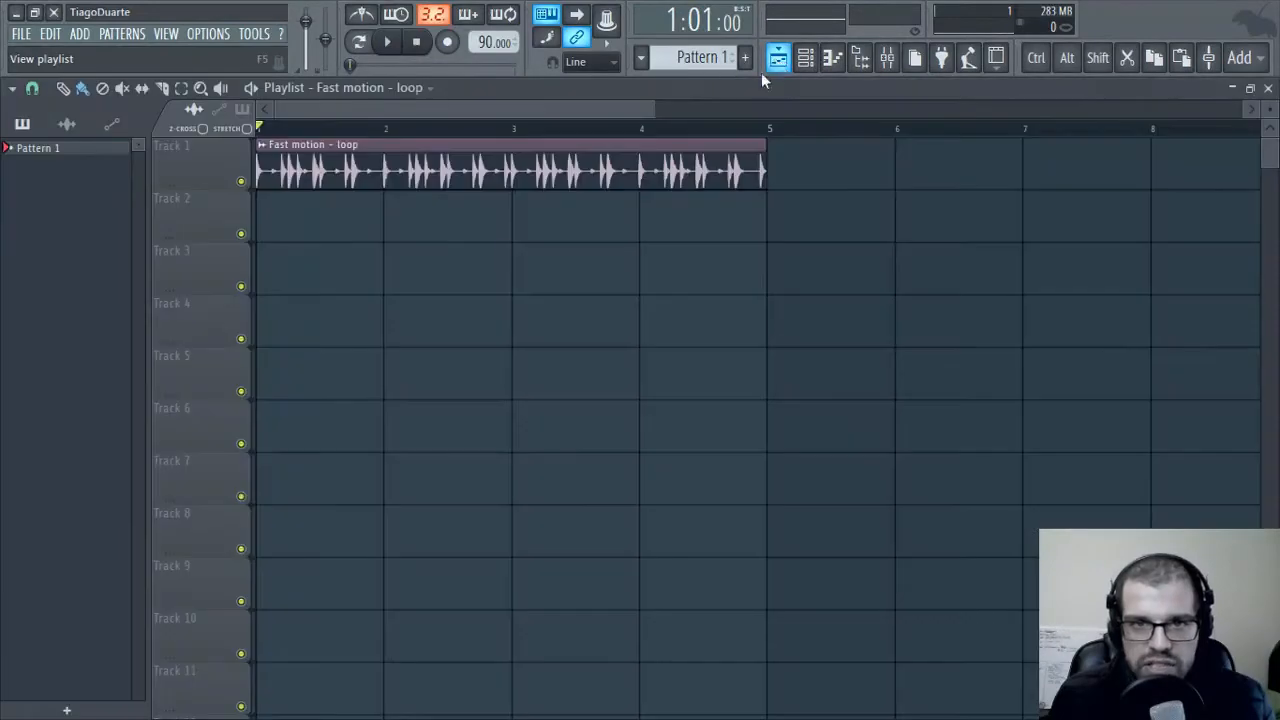
pyautogui.keyDown('ctrl'); pyautogui.moveTo(514, 131); pyautogui.dragTo(160, 148); pyautogui.keyUp('ctrl')
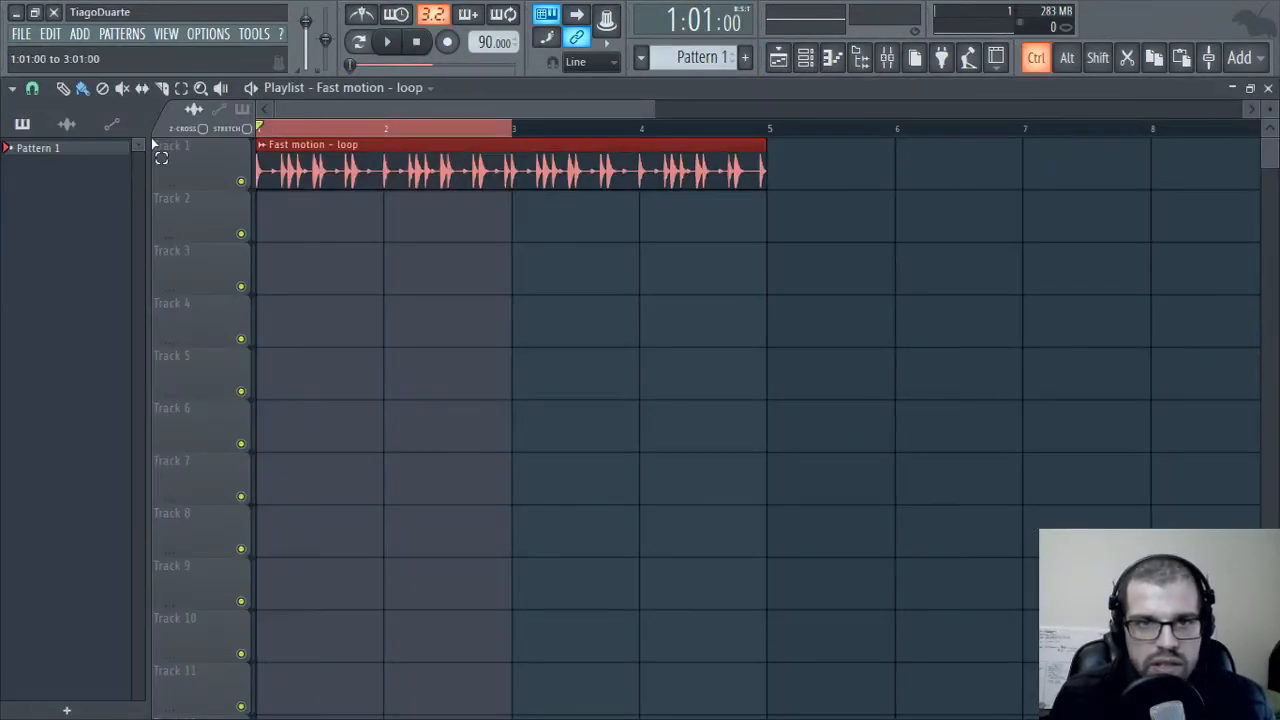
pyautogui.keyDown('ctrl'); pyautogui.click(498, 132); pyautogui.keyUp('ctrl')
pyautogui.keyDown('ctrl'); pyautogui.moveTo(515, 131); pyautogui.dragTo(188, 145); pyautogui.keyUp('ctrl')
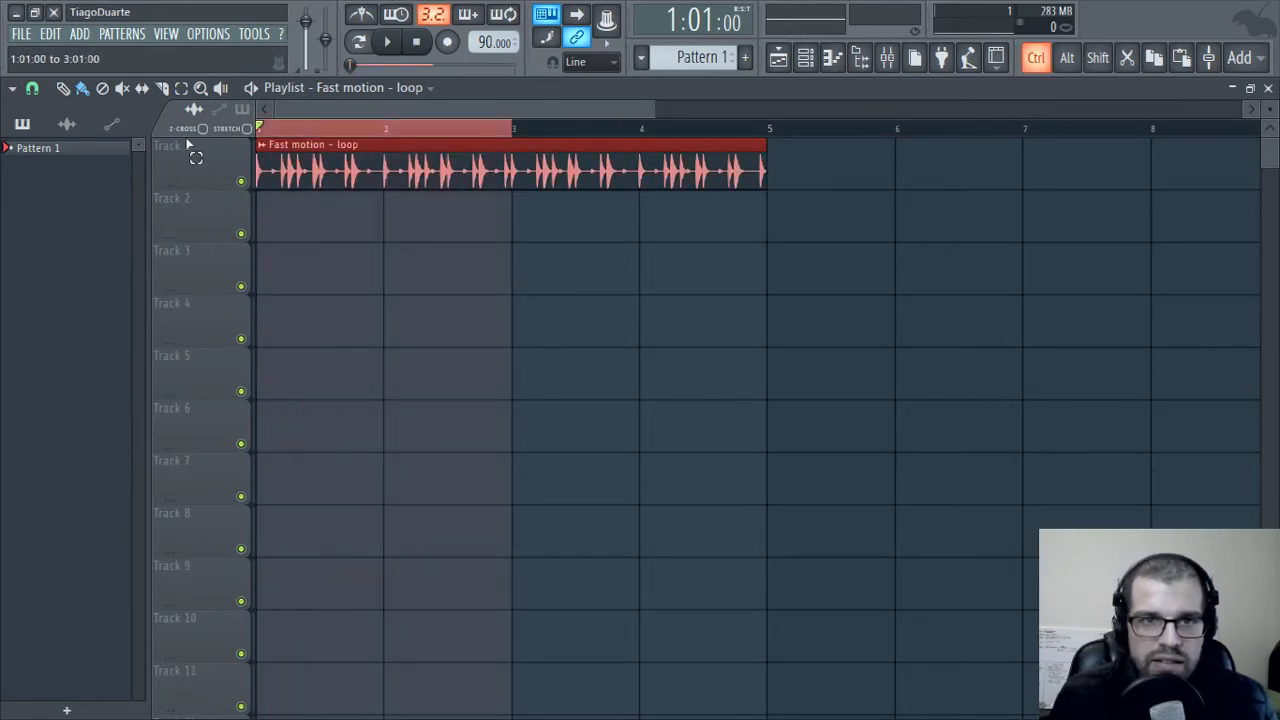
pyautogui.keyDown('ctrl'); pyautogui.click(362, 140); pyautogui.keyUp('ctrl')
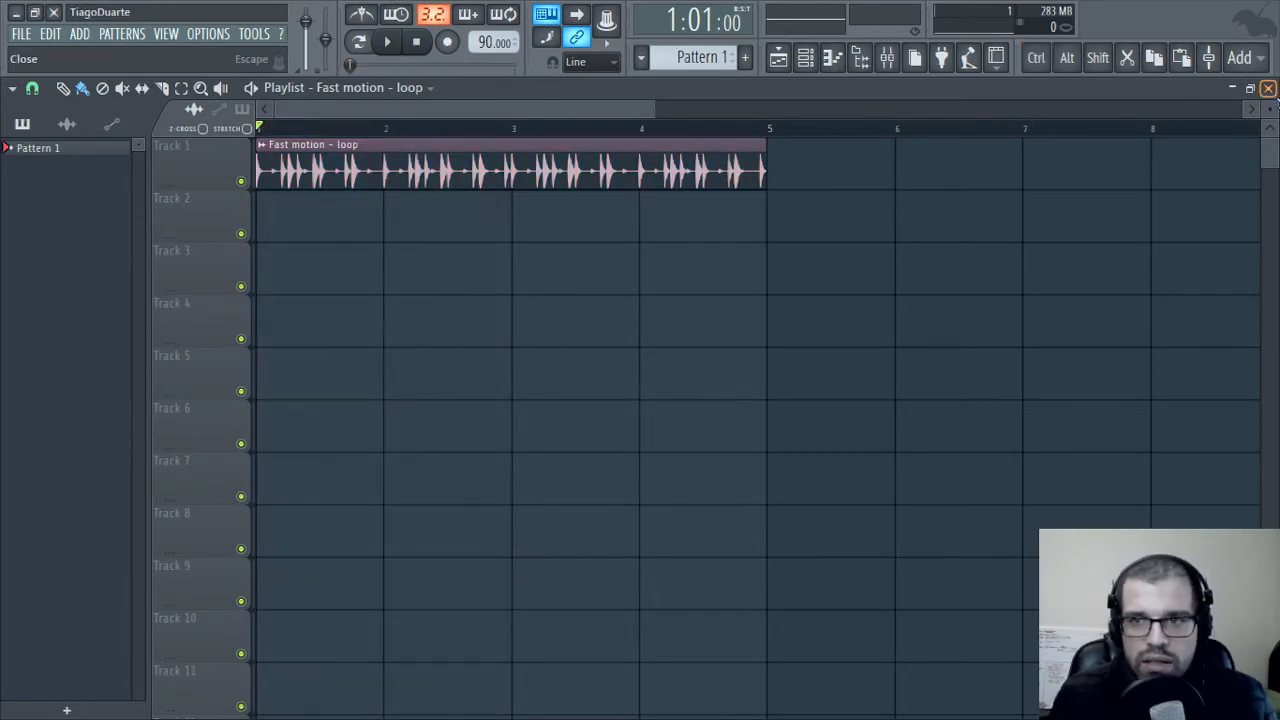
# - Restore the playlist from its maximized size, widen it to the window edge and close the Fruity Parametric EQ 2 window
pyautogui.doubleClick(1108, 90)
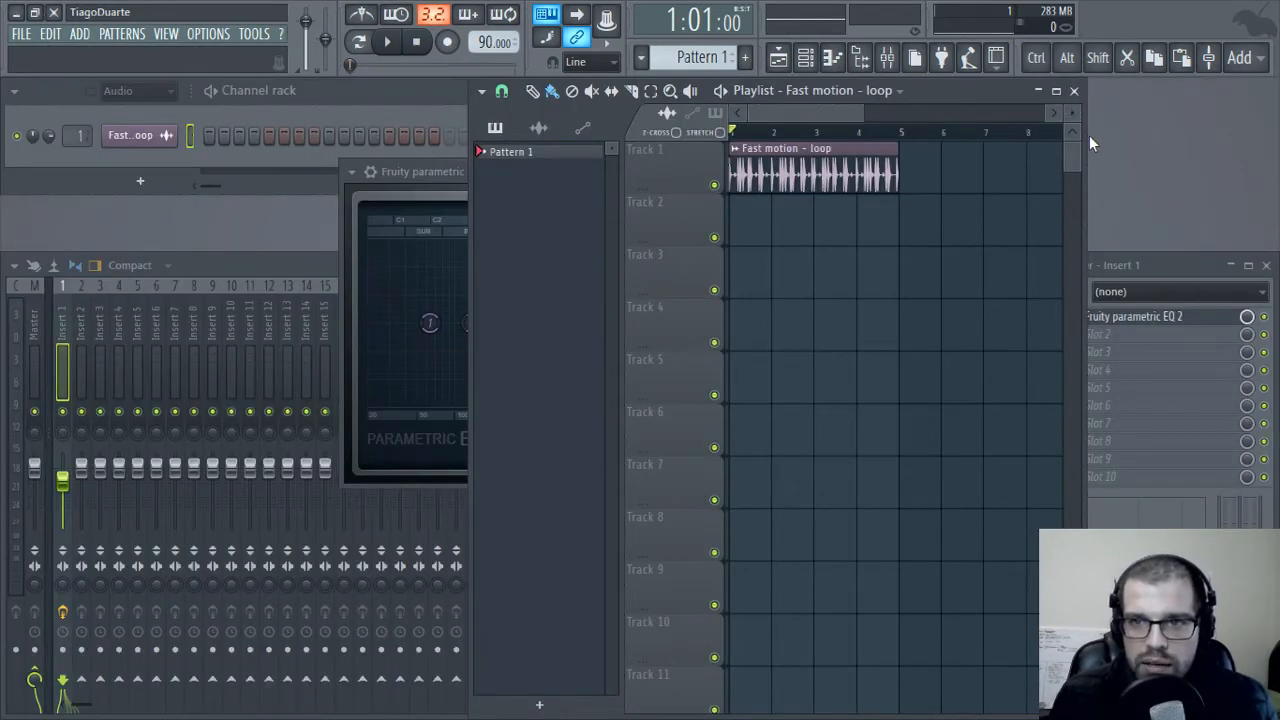
pyautogui.moveTo(1088, 143); pyautogui.dragTo(1278, 145)
pyautogui.click(420, 172)
pyautogui.moveTo(520, 176); pyautogui.dragTo(205, 220)
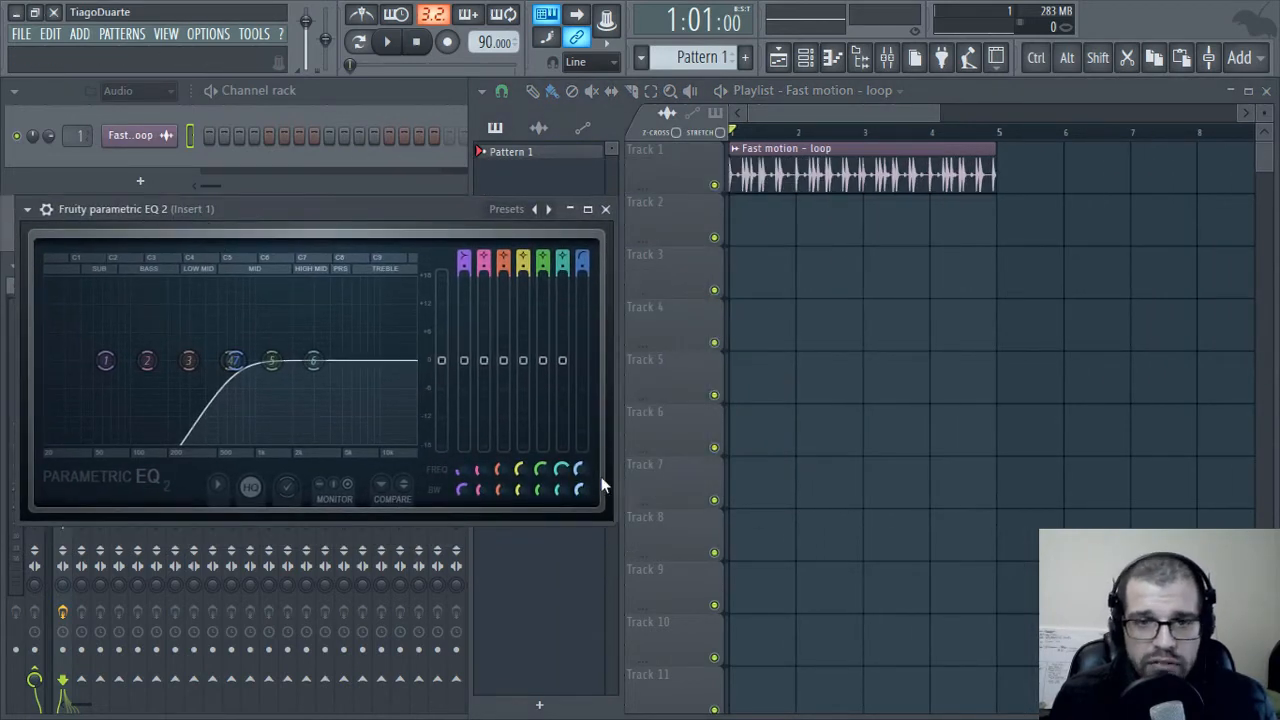
pyautogui.click(606, 210)
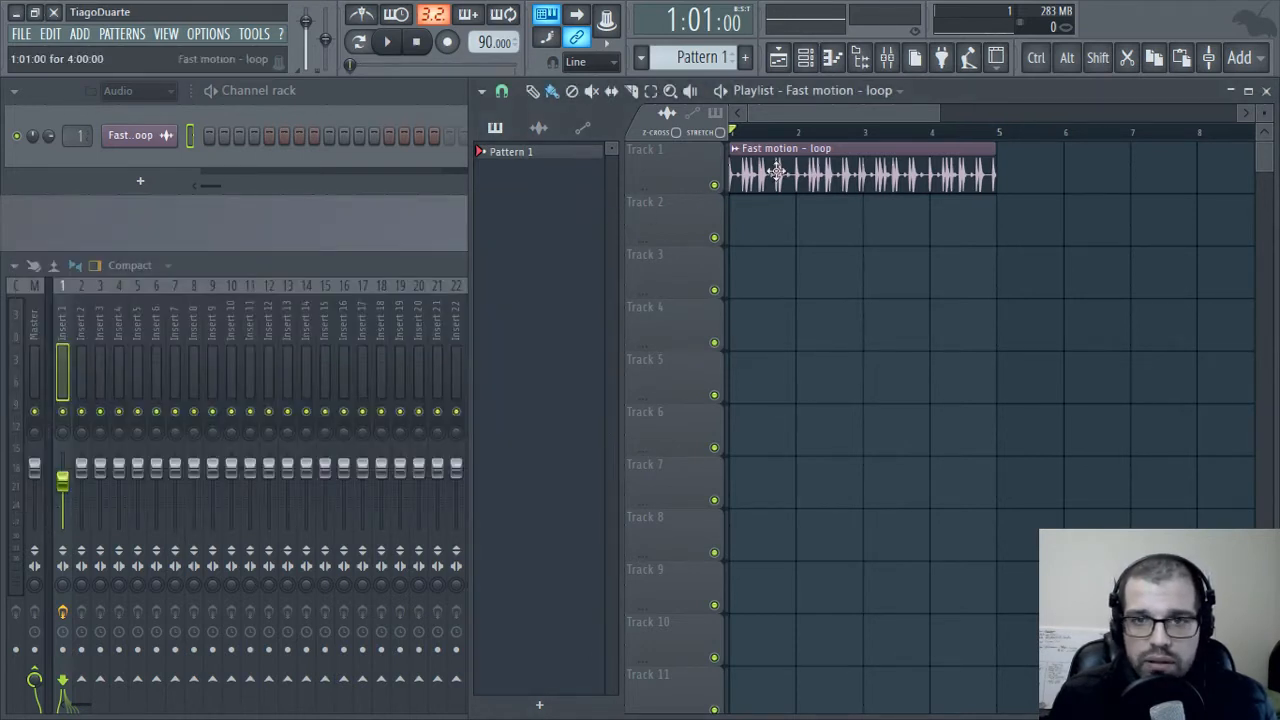
# - Try to select bars 1 to 4 on the playlist timeline, across the full length of the loop clip
pyautogui.press('ctrl')
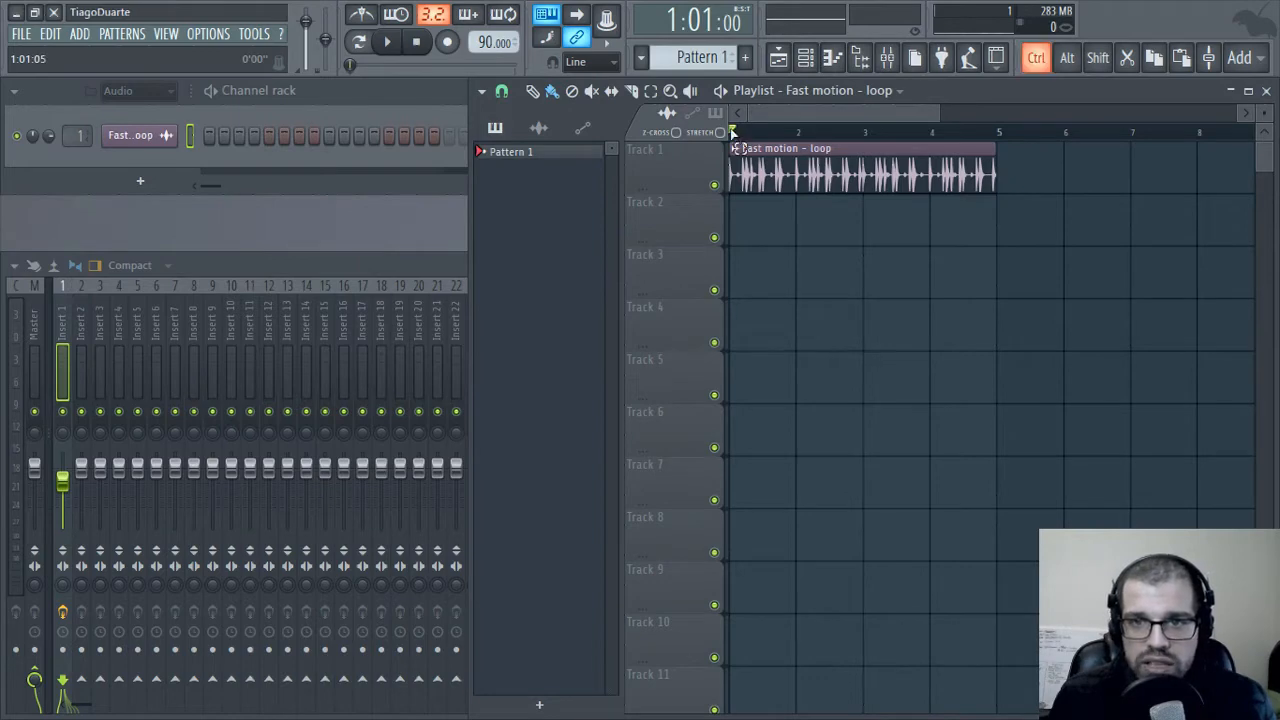
pyautogui.moveTo(733, 131); pyautogui.dragTo(1003, 133)
pyautogui.click(998, 133)
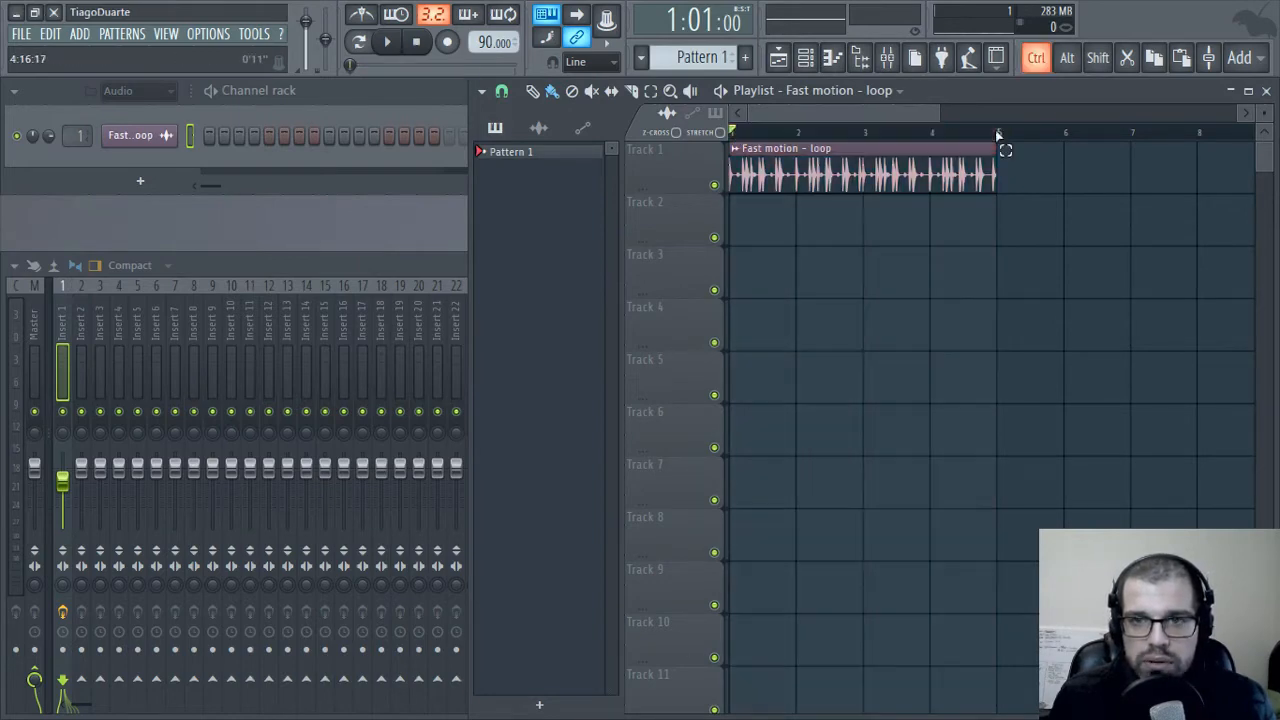
# - Move the playlist window clear of the mixer's effect slots, select bars 1–2 and then bars 3–4 on the timeline, and clear the selection
pyautogui.moveTo(1140, 98); pyautogui.dragTo(676, 97)
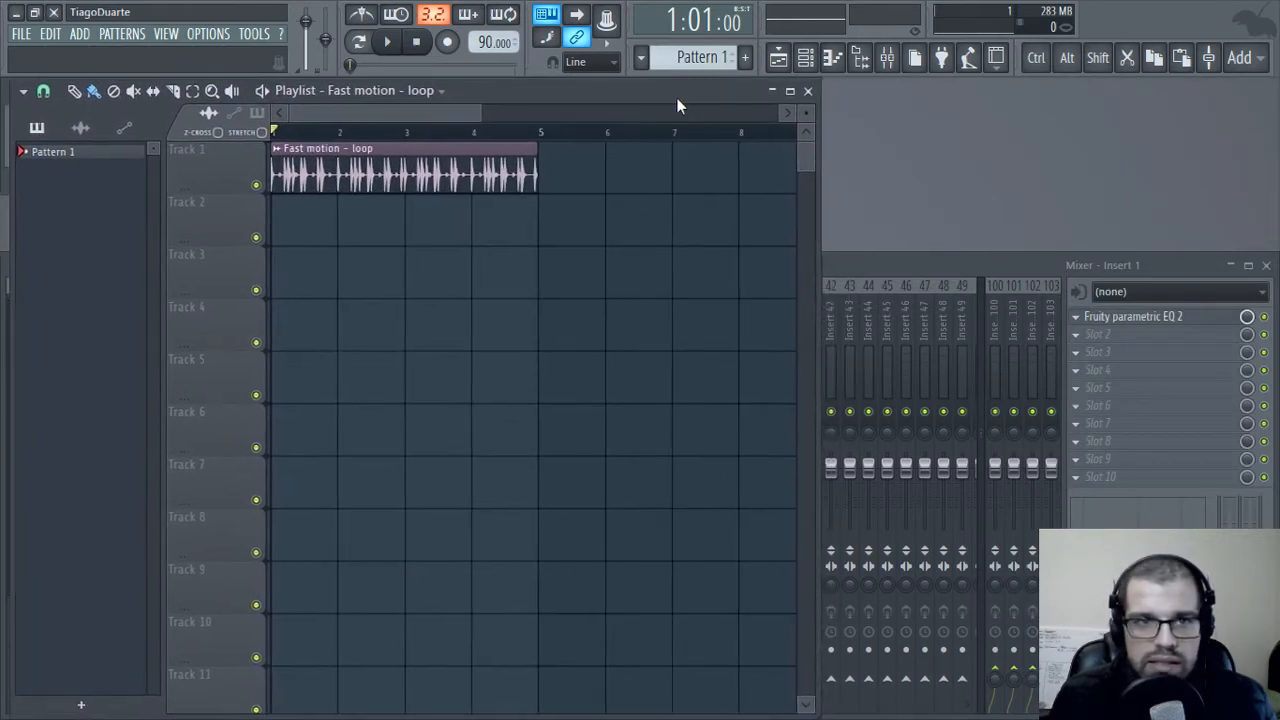
pyautogui.moveTo(407, 133); pyautogui.dragTo(272, 133)
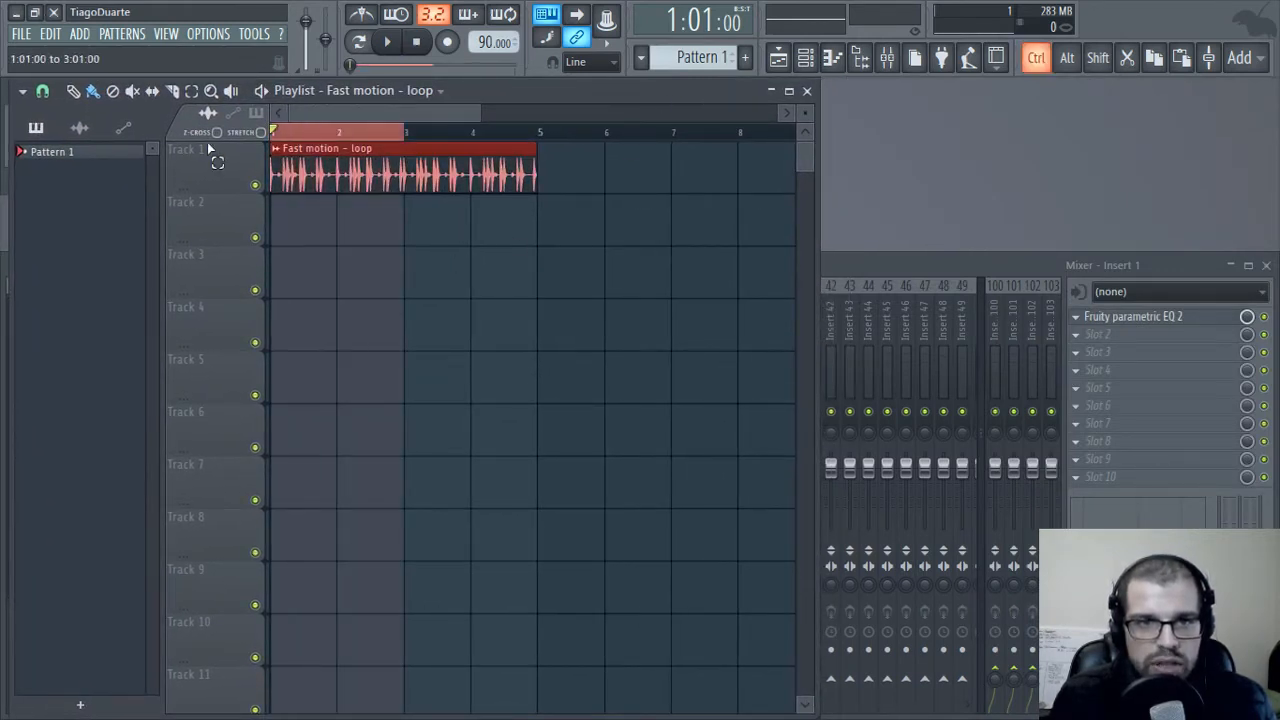
pyautogui.moveTo(420, 145); pyautogui.dragTo(557, 157)
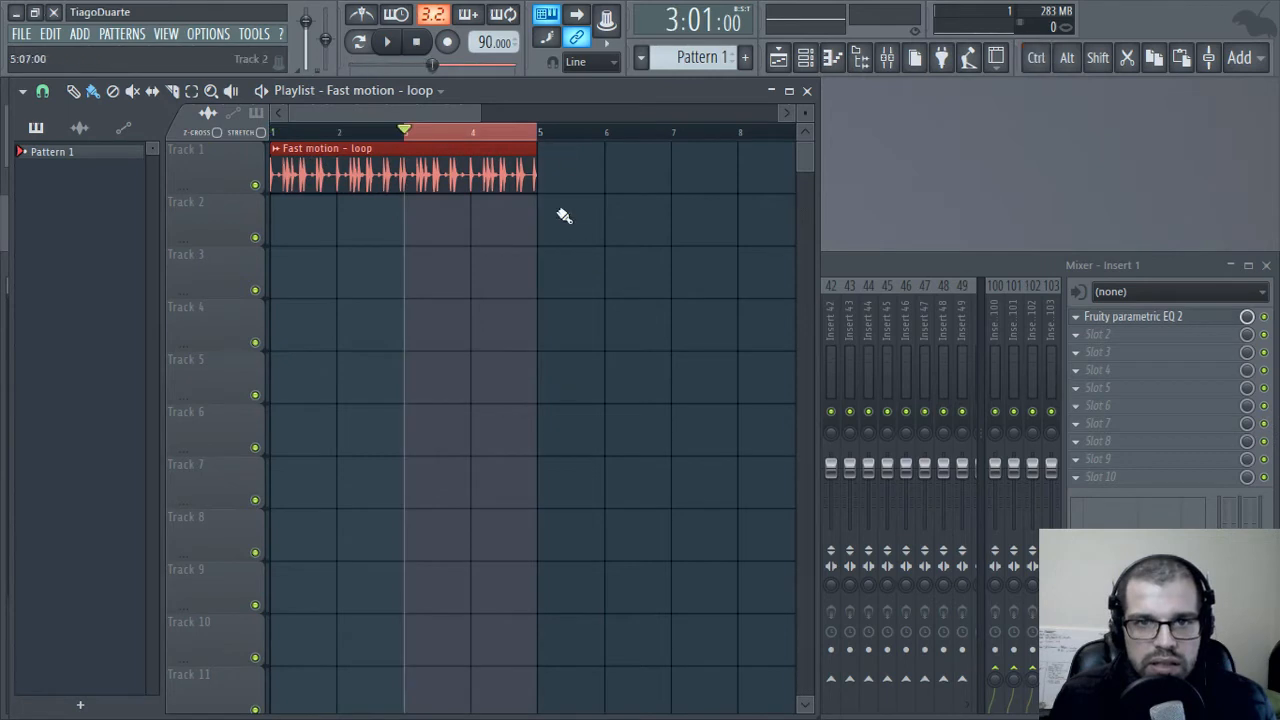
pyautogui.hotkey('ctrl', 'd')
pyautogui.click(416, 41)
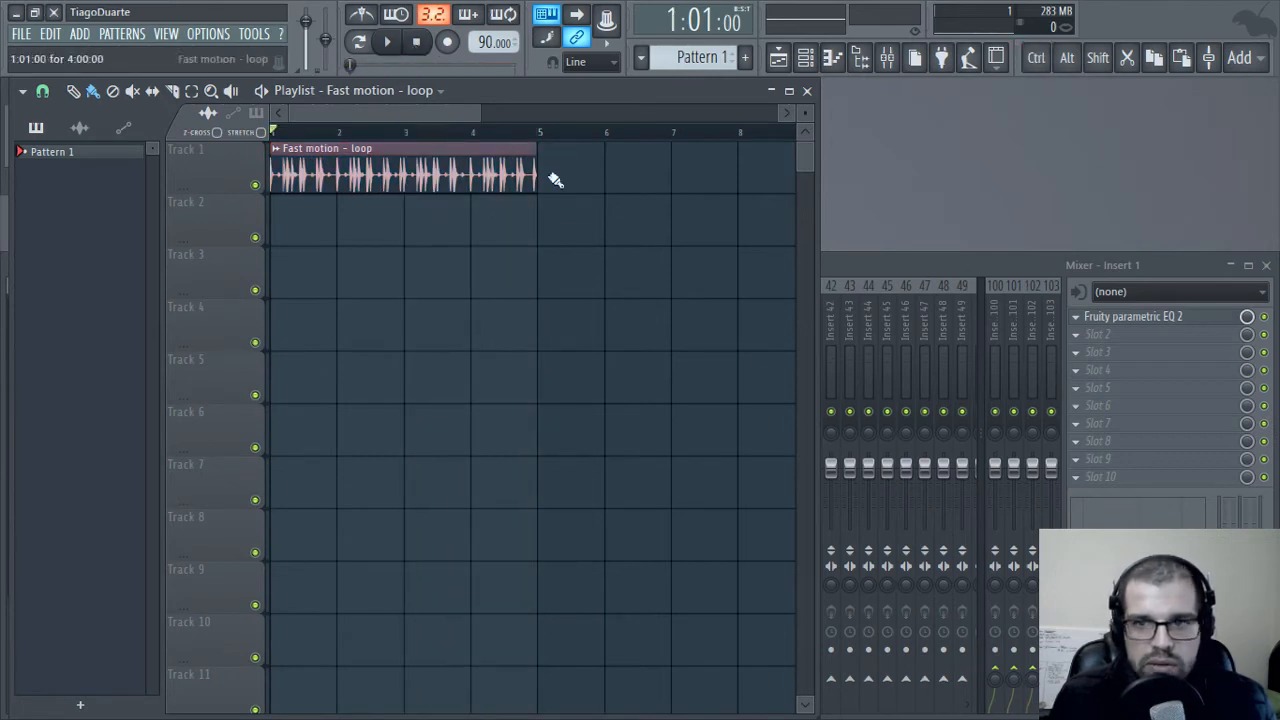
# - Bypass Fruity Parametric EQ 2 in slot 1 of mixer insert 1
pyautogui.click(1264, 317)
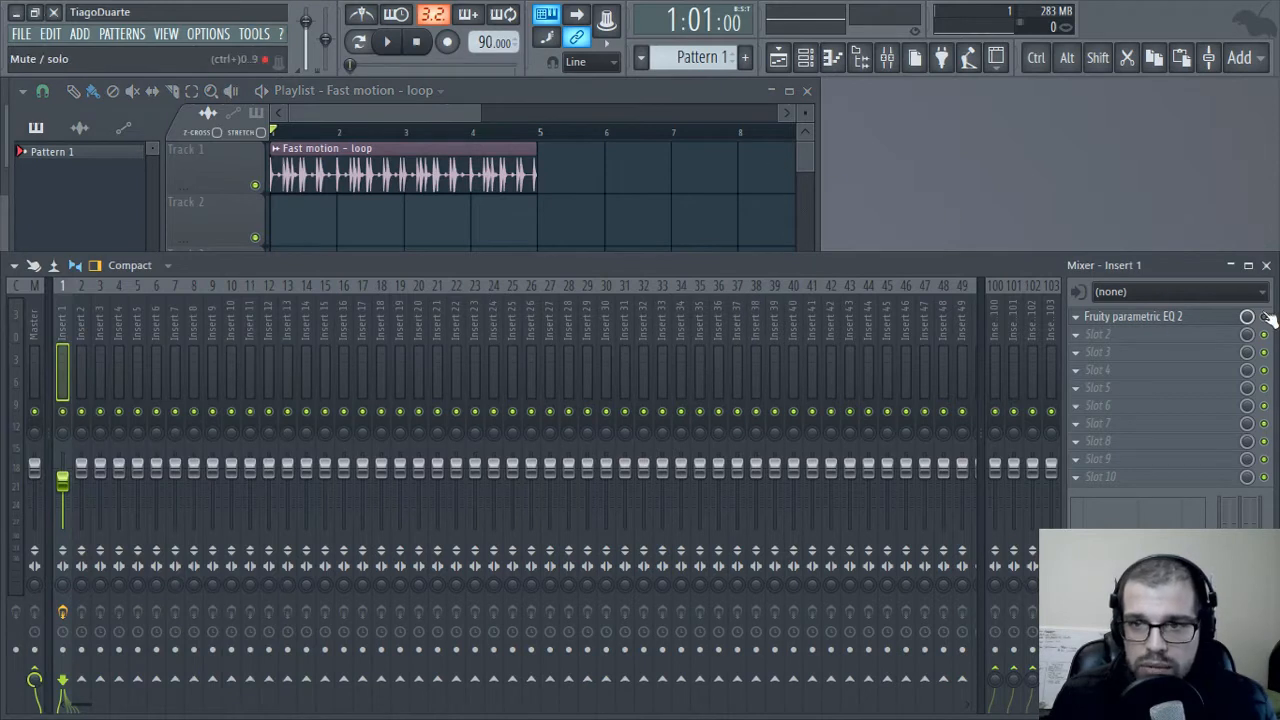
# - Audition the beginning of the loop twice with Fruity Parametric EQ 2 enabled
pyautogui.press('space')
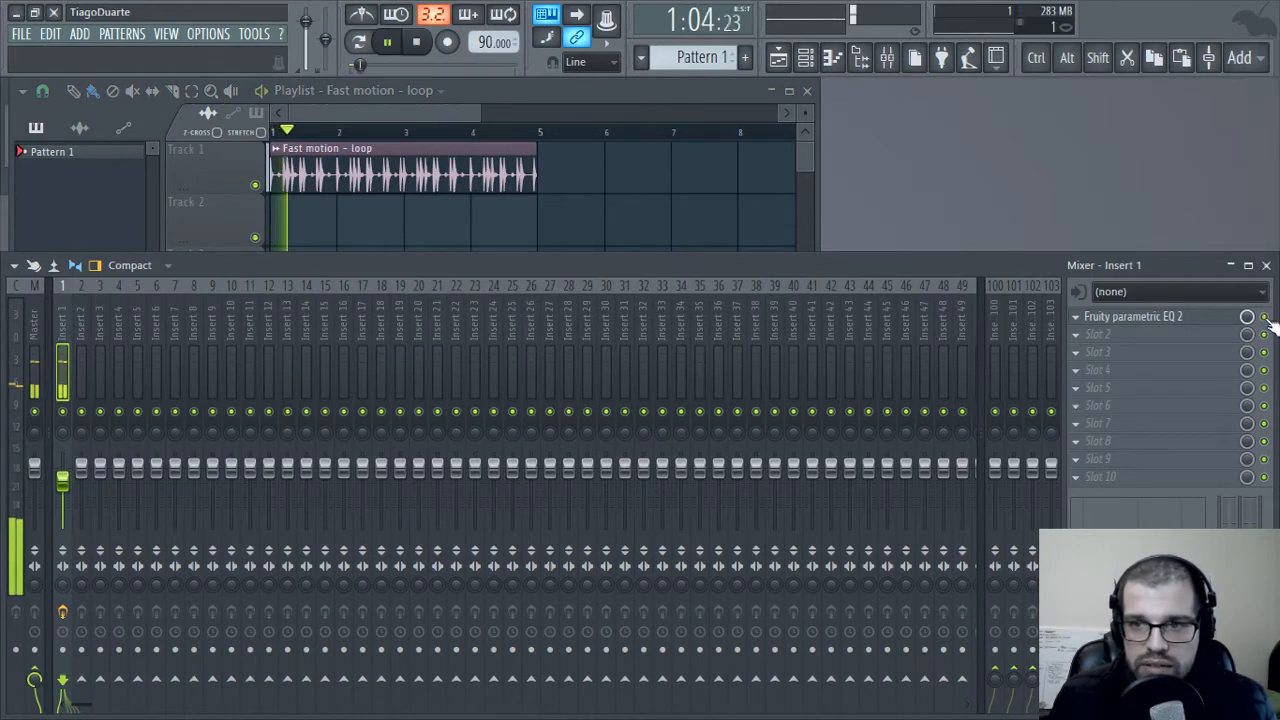
pyautogui.press('space')
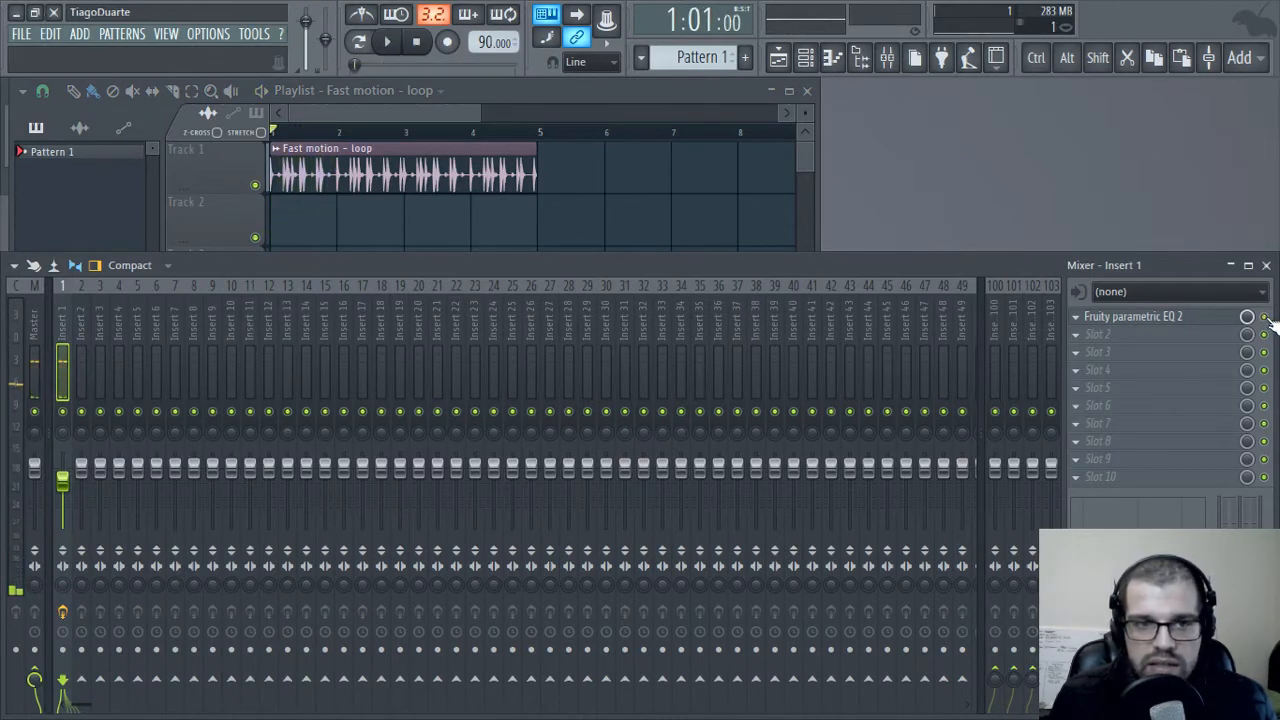
pyautogui.press('space')
pyautogui.press('space')
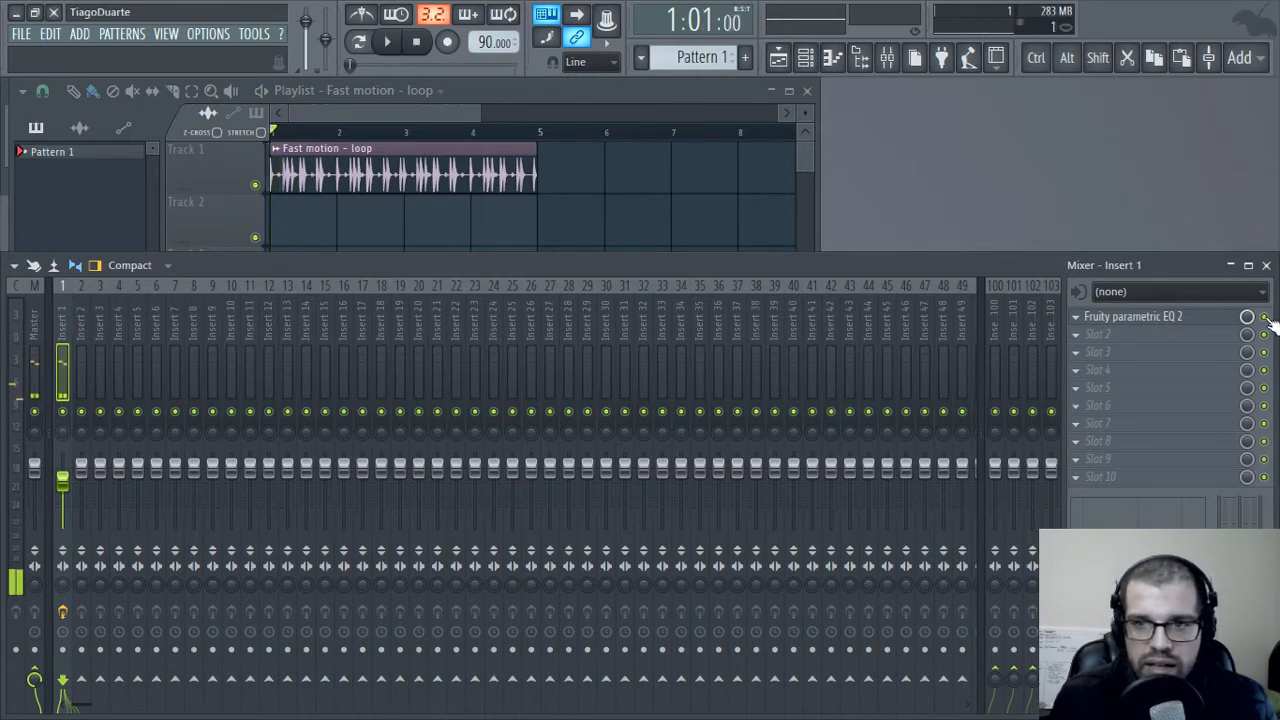
# - Create an automation clip for the mute switch of Fruity Parametric EQ 2 and leave no playlist clips selected
pyautogui.rightClick(1264, 318)
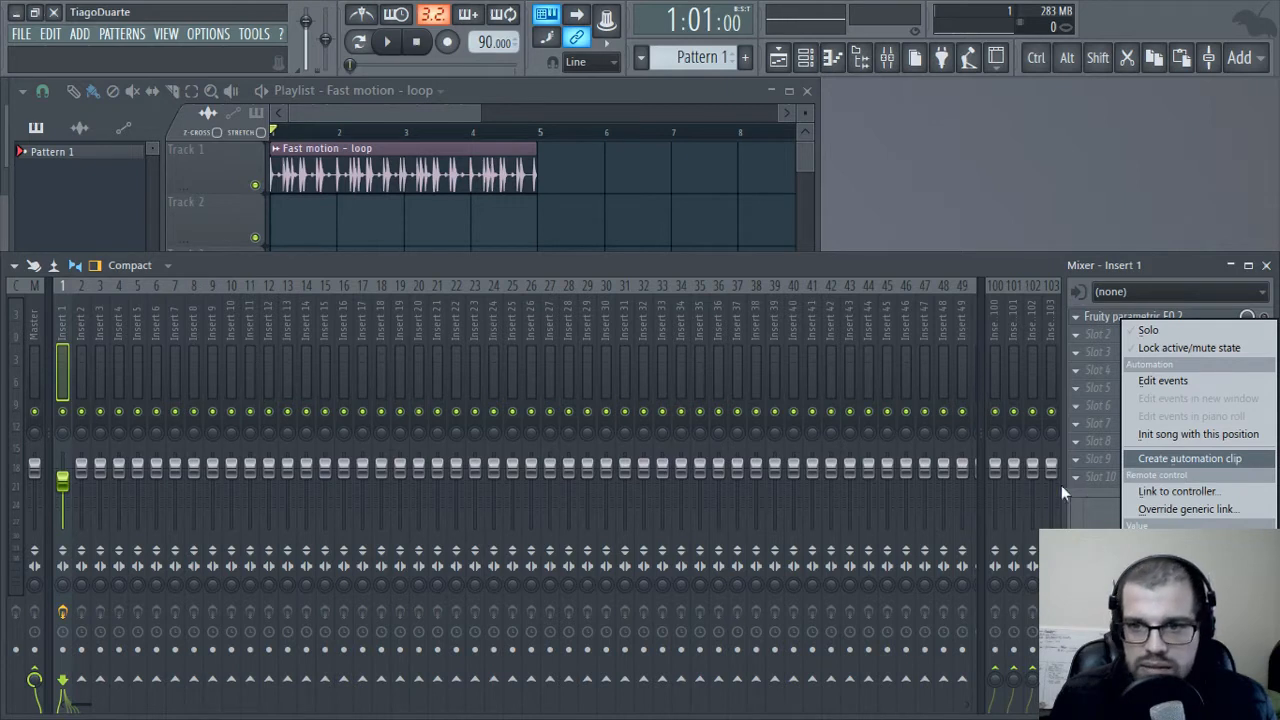
pyautogui.click(1174, 459)
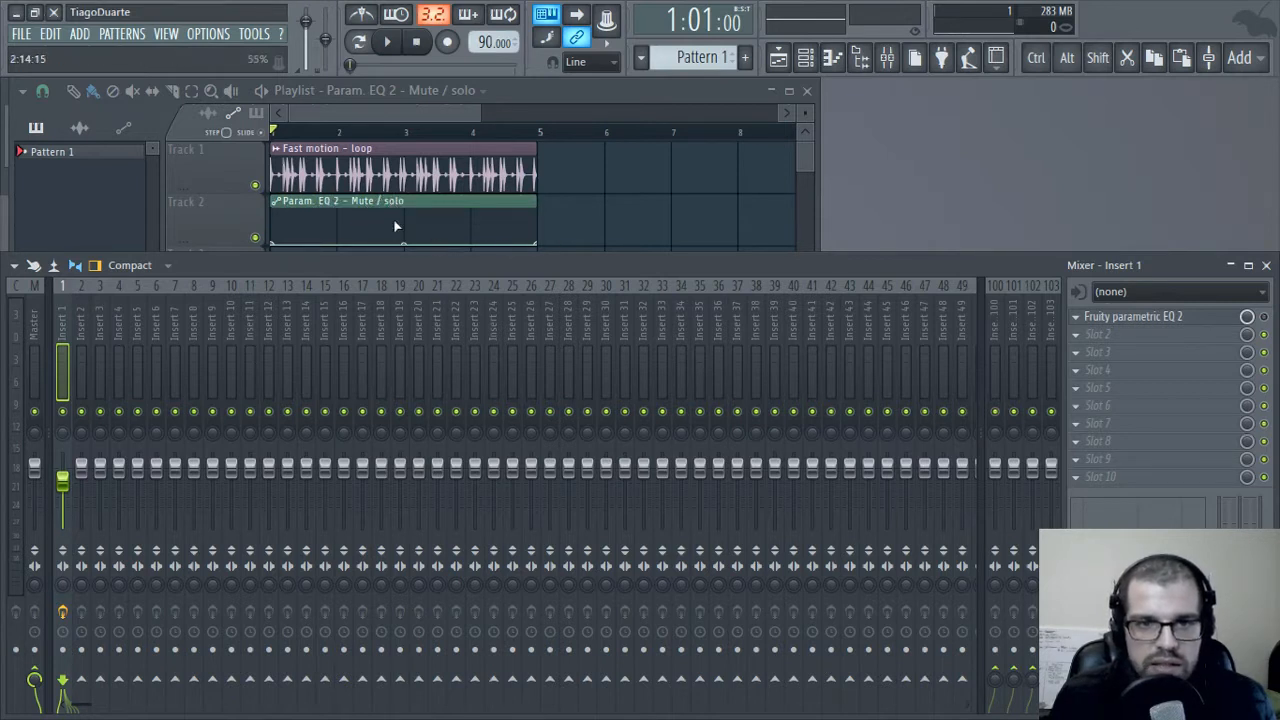
pyautogui.press('ctrl')
pyautogui.press('ctrl')
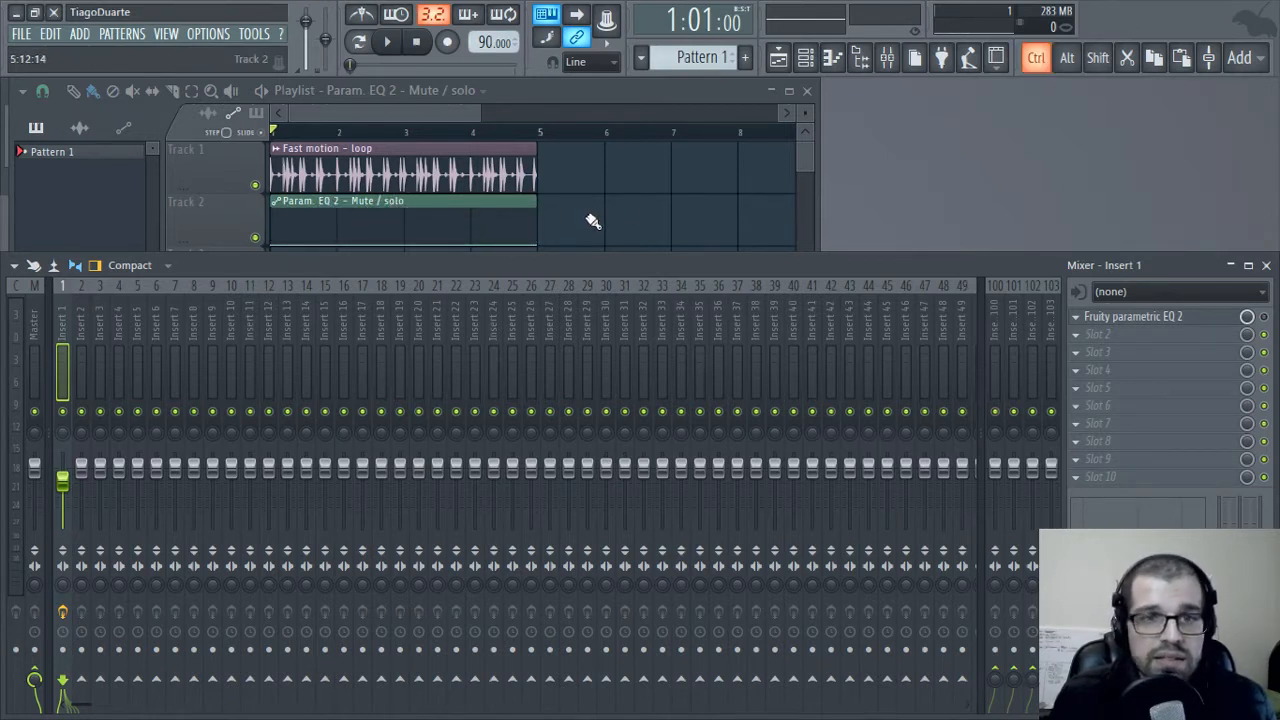
pyautogui.moveTo(588, 216); pyautogui.dragTo(472, 226)
pyautogui.moveTo(564, 162); pyautogui.dragTo(460, 173)
pyautogui.rightClick(523, 426)
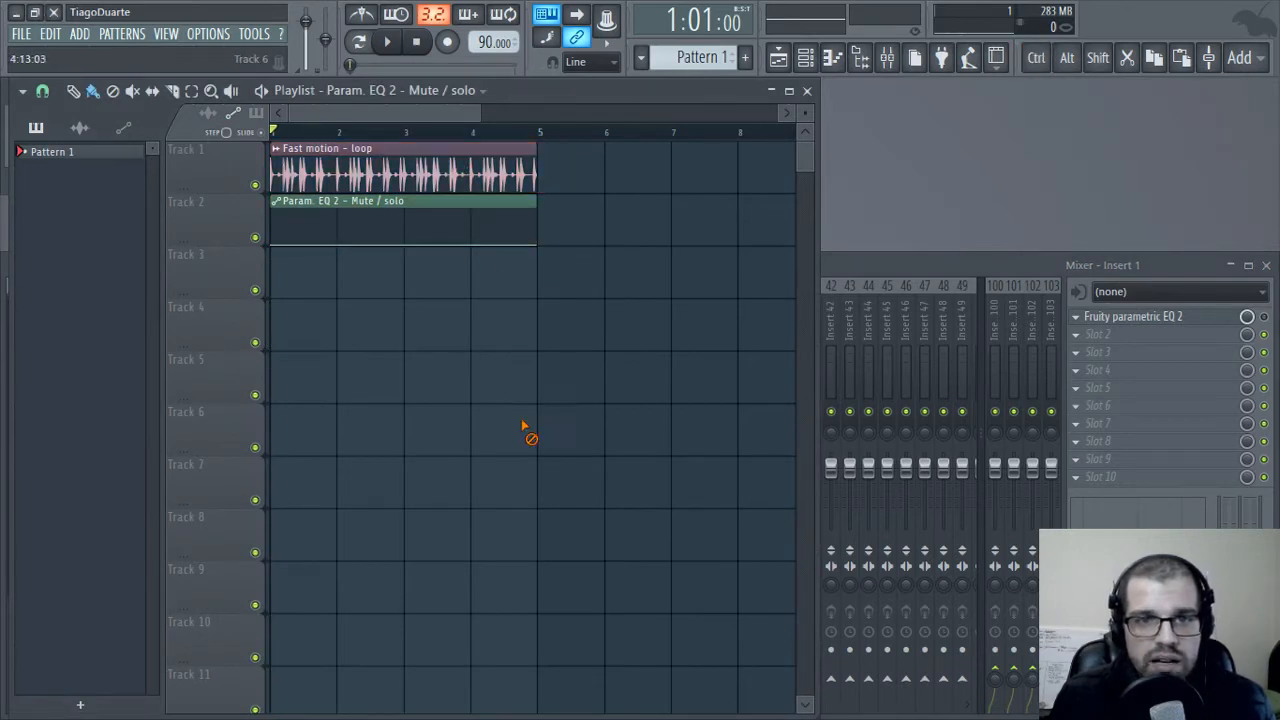
# - Place a Pattern 1 clip across bars 1 to 4 on track 3, select the playlist clips and clear the selection
pyautogui.click(697, 58)
pyautogui.click(368, 275)
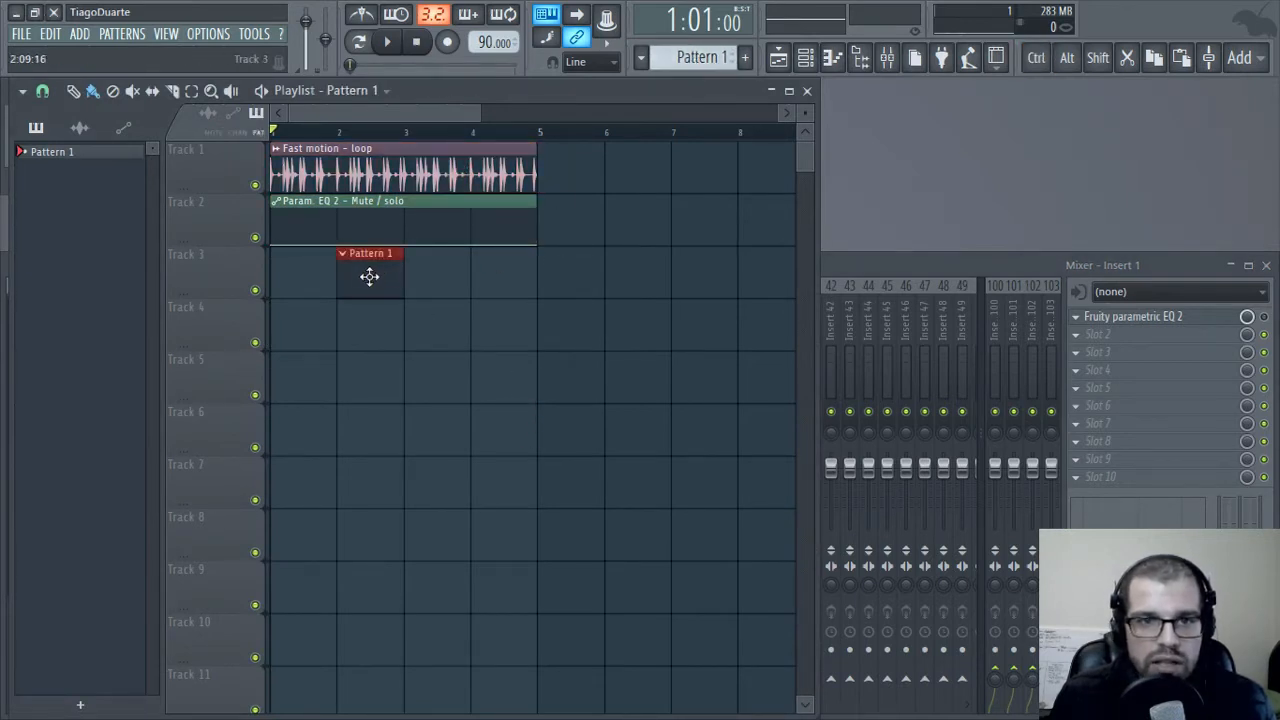
pyautogui.moveTo(370, 277); pyautogui.dragTo(517, 297)
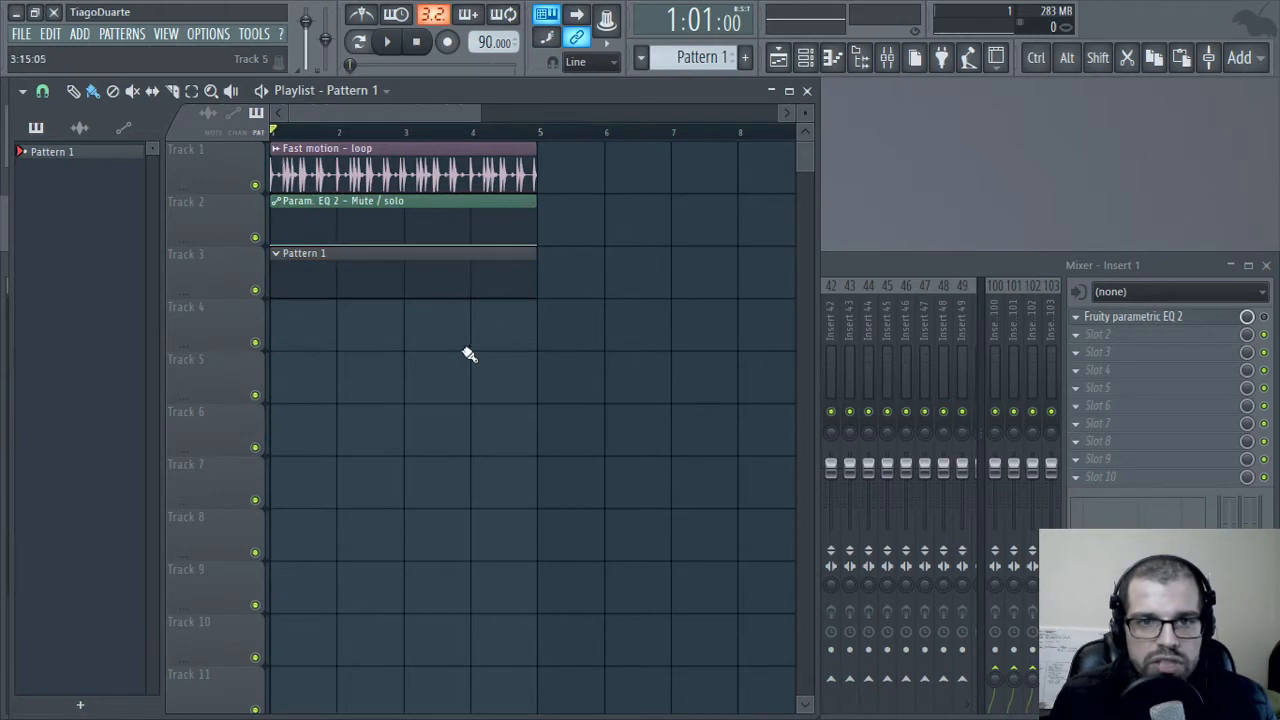
pyautogui.moveTo(629, 345); pyautogui.dragTo(283, 160)
pyautogui.keyDown('ctrl'); pyautogui.click(475, 432); pyautogui.keyUp('ctrl')
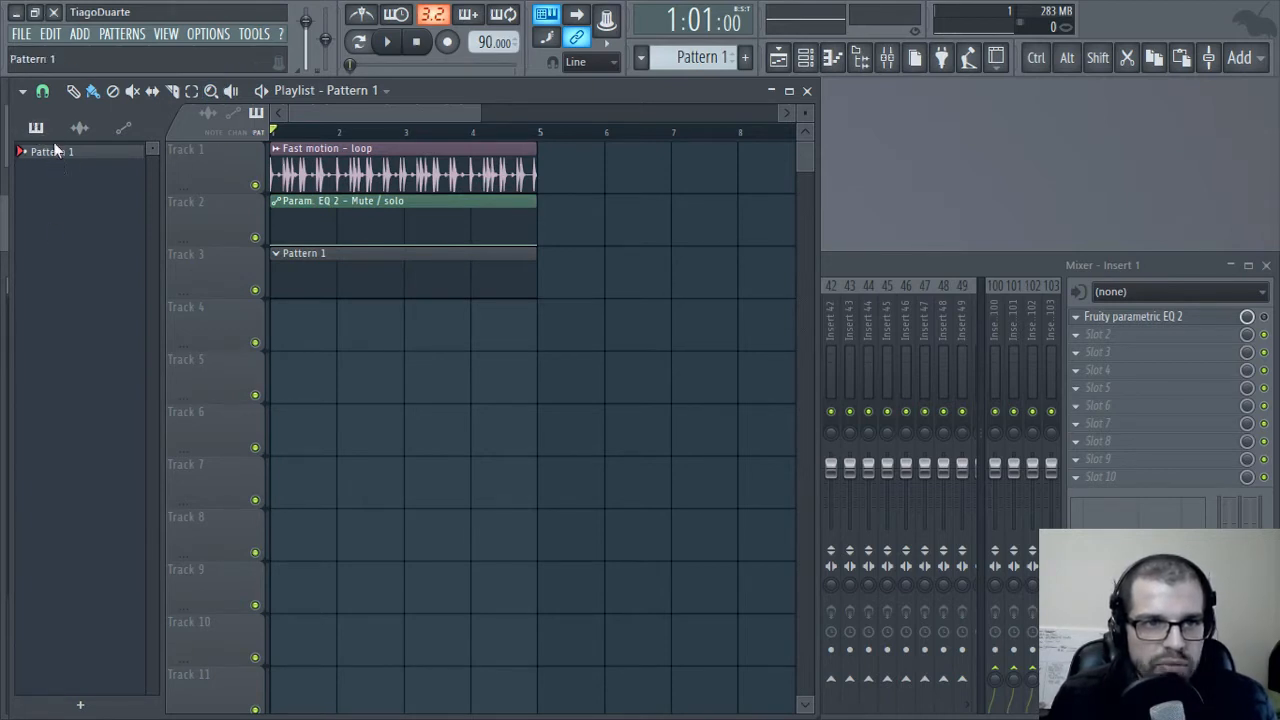
# - Browse the picker's audio and automation clips, and switch the playlist focus through automation, pattern and audio clips
pyautogui.moveTo(80, 130)
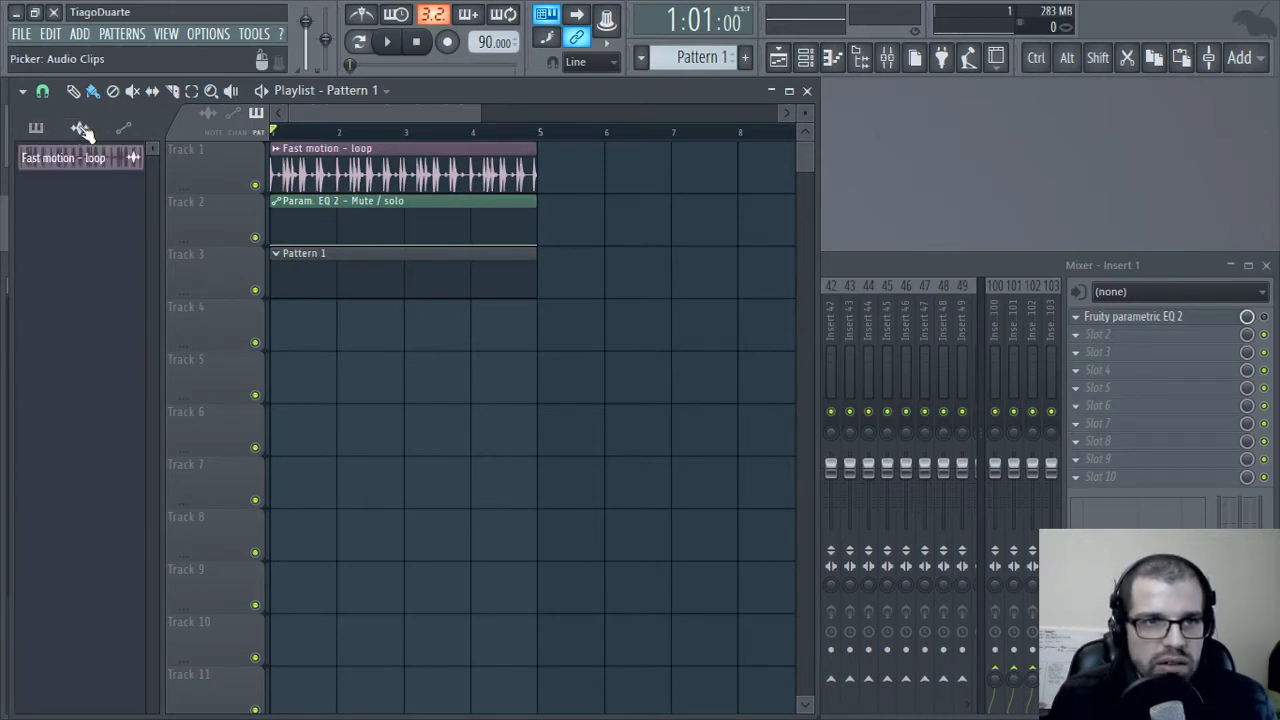
pyautogui.moveTo(127, 130)
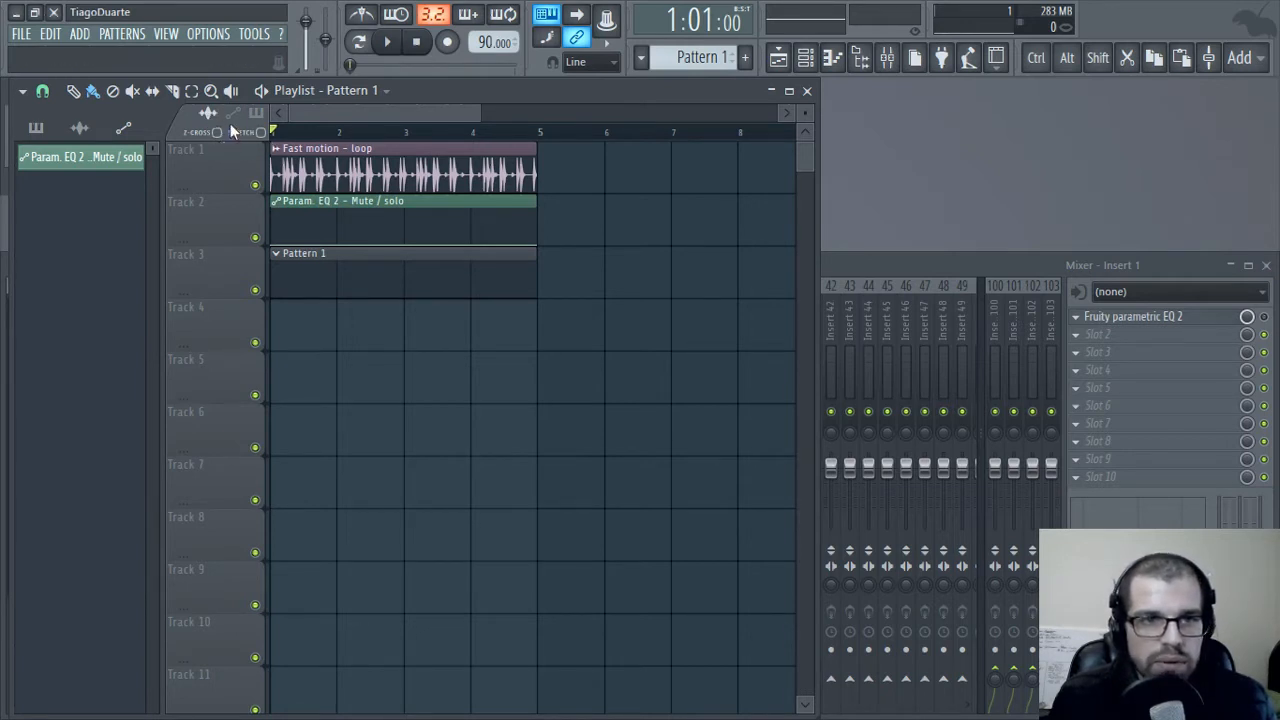
pyautogui.click(238, 115)
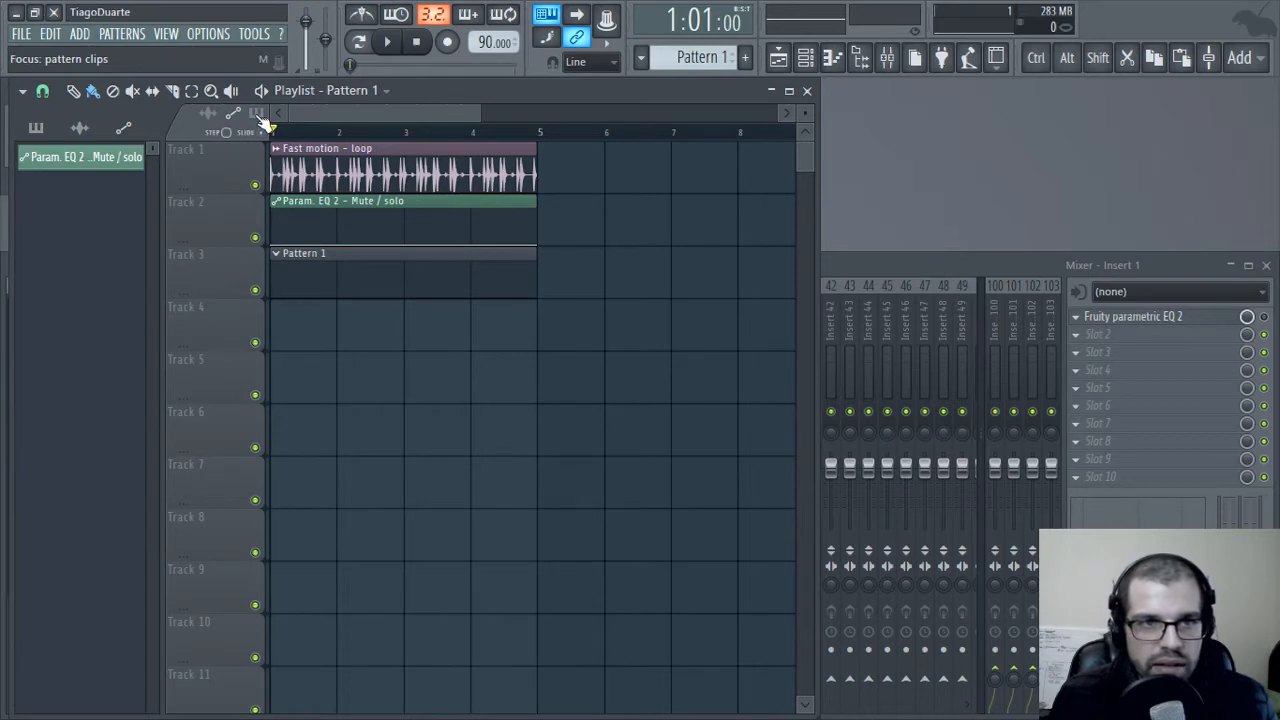
pyautogui.click(258, 116)
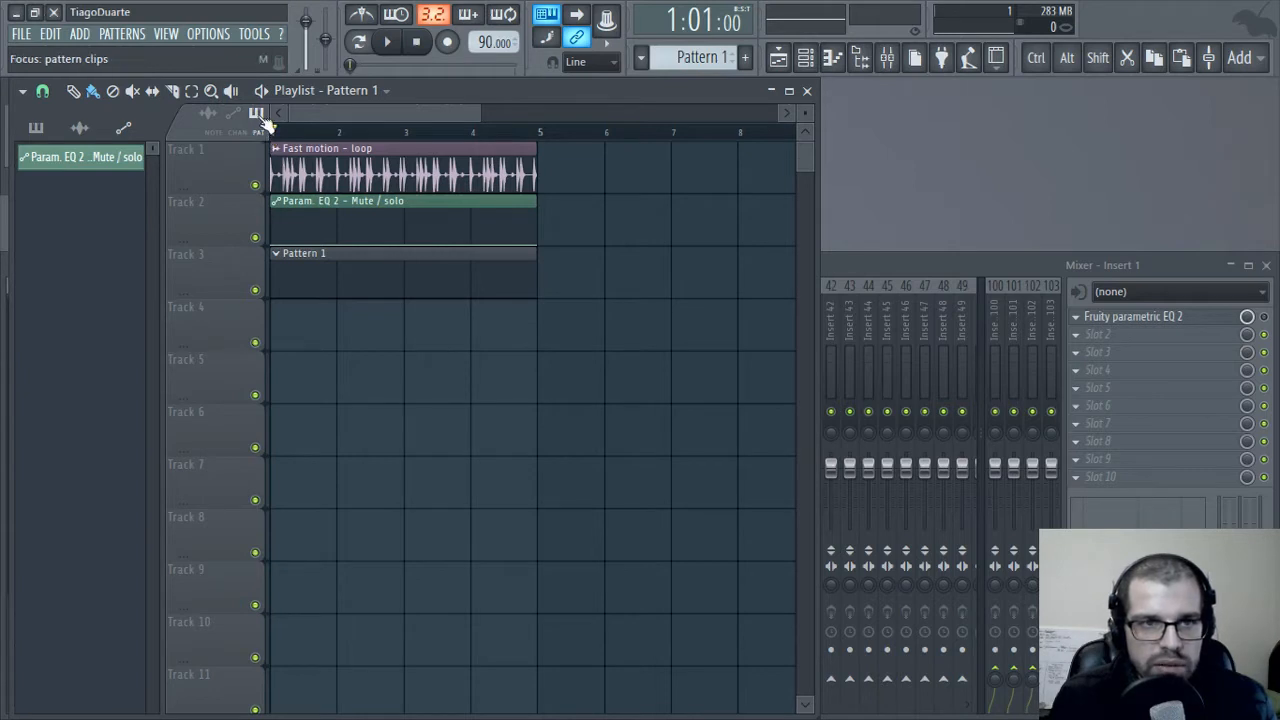
pyautogui.click(208, 113)
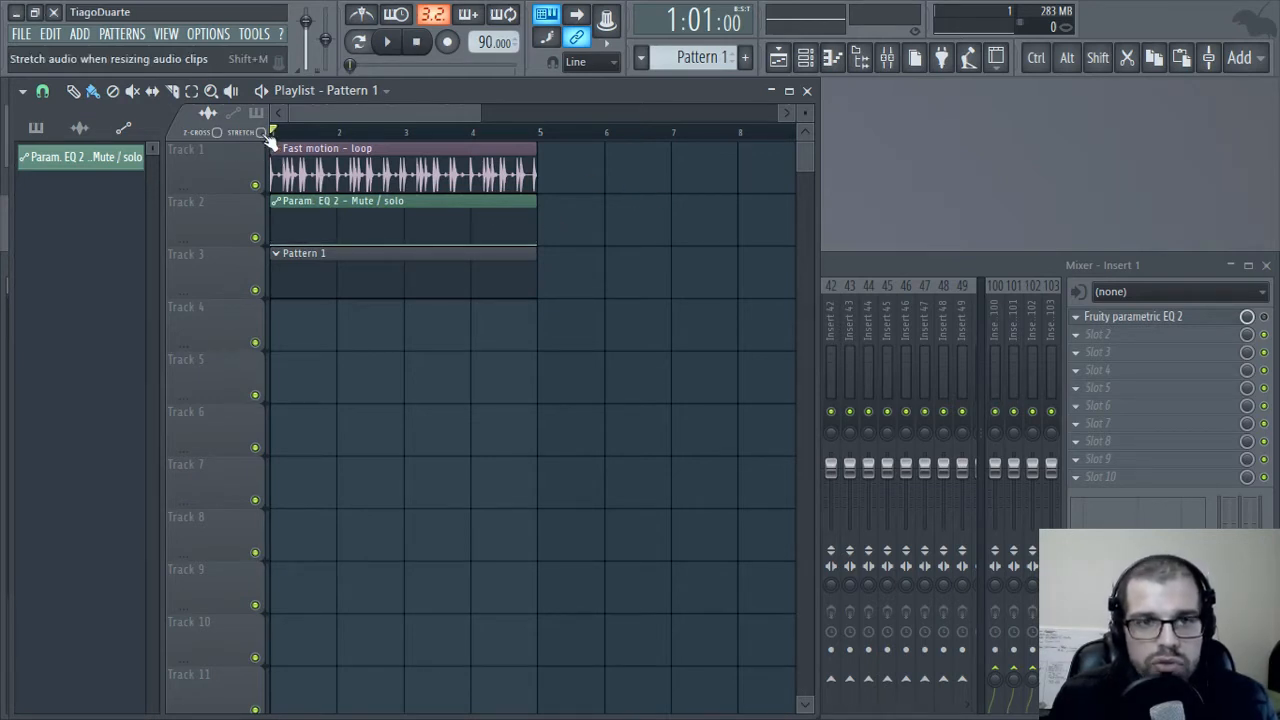
# - Stretch the Fast motion loop clip on track 1 to six bars and audition it
pyautogui.moveTo(531, 177); pyautogui.dragTo(650, 186)
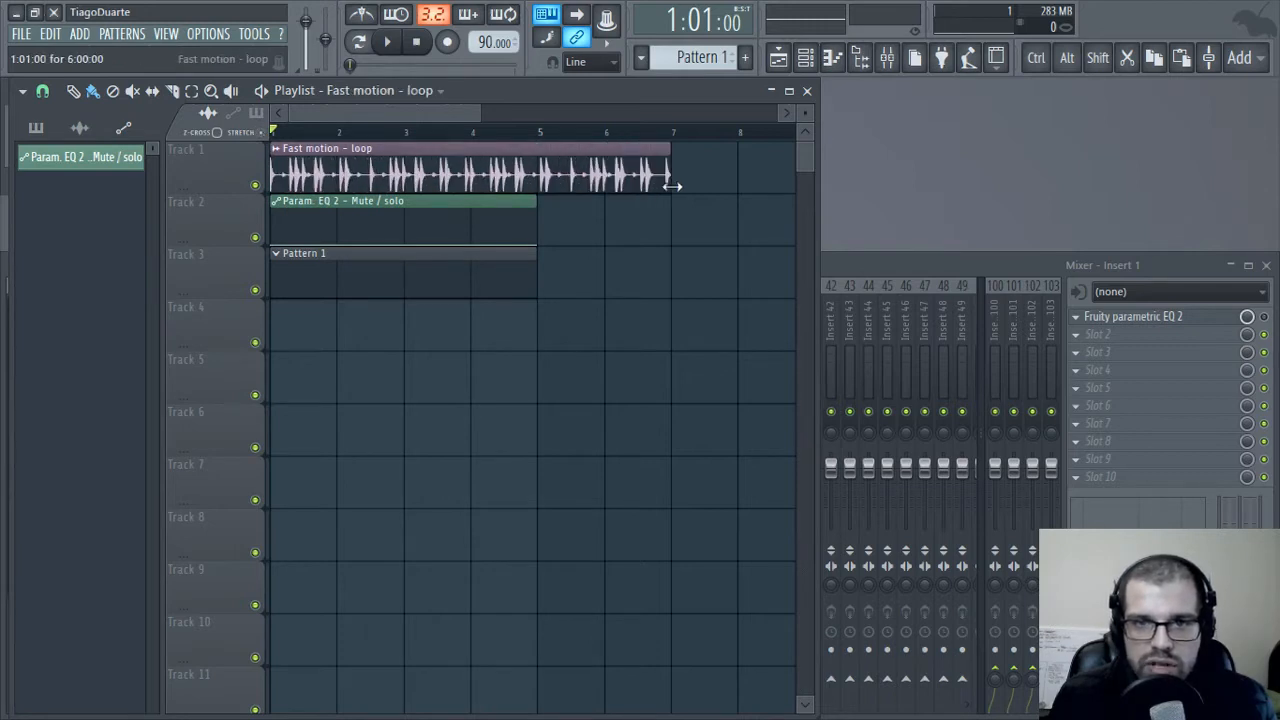
pyautogui.press('space')
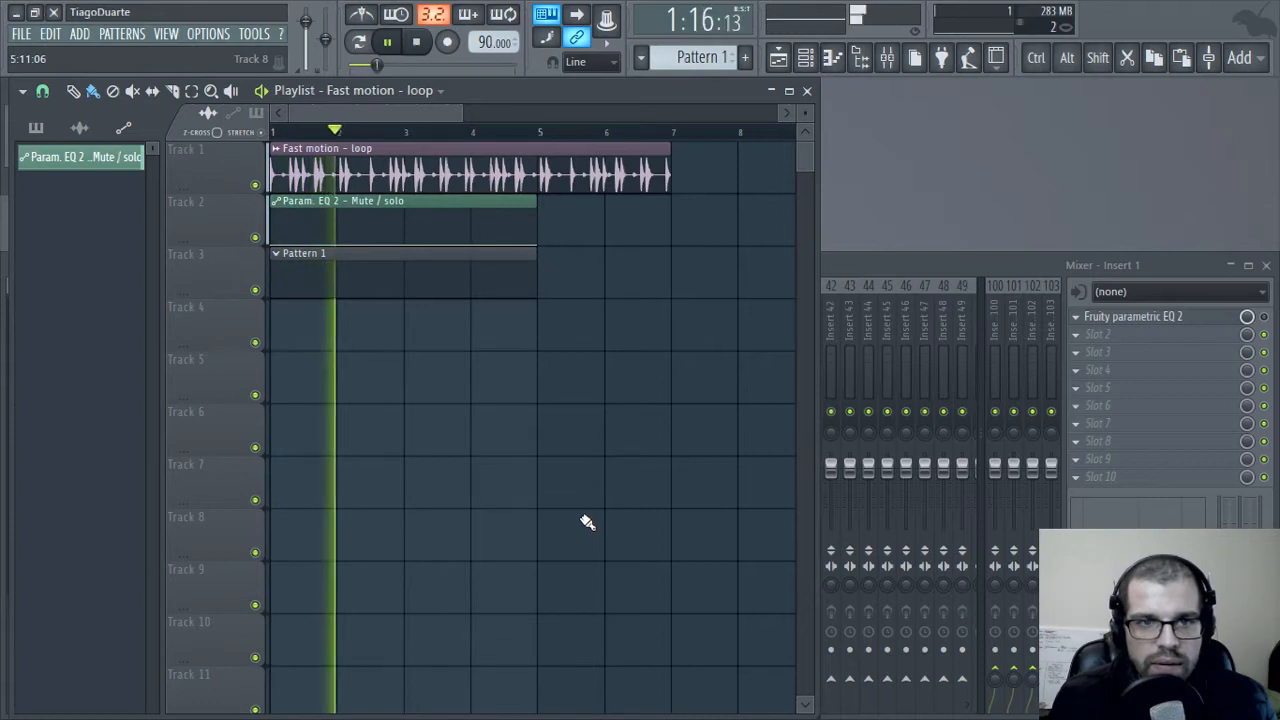
pyautogui.press('space')
# - Remove the stray loop copy at bar 7 and shorten the stretched loop clip back to four bars
pyautogui.click(675, 184)
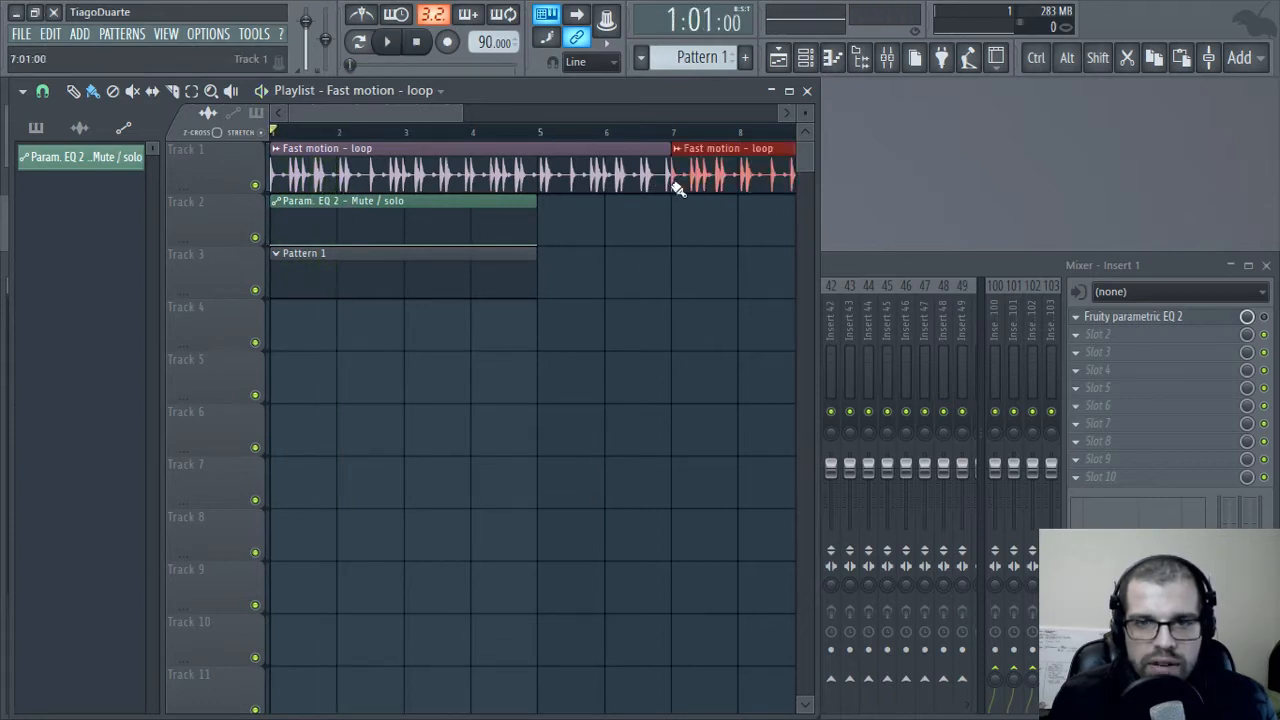
pyautogui.rightClick(675, 184)
pyautogui.moveTo(667, 185); pyautogui.dragTo(516, 188)
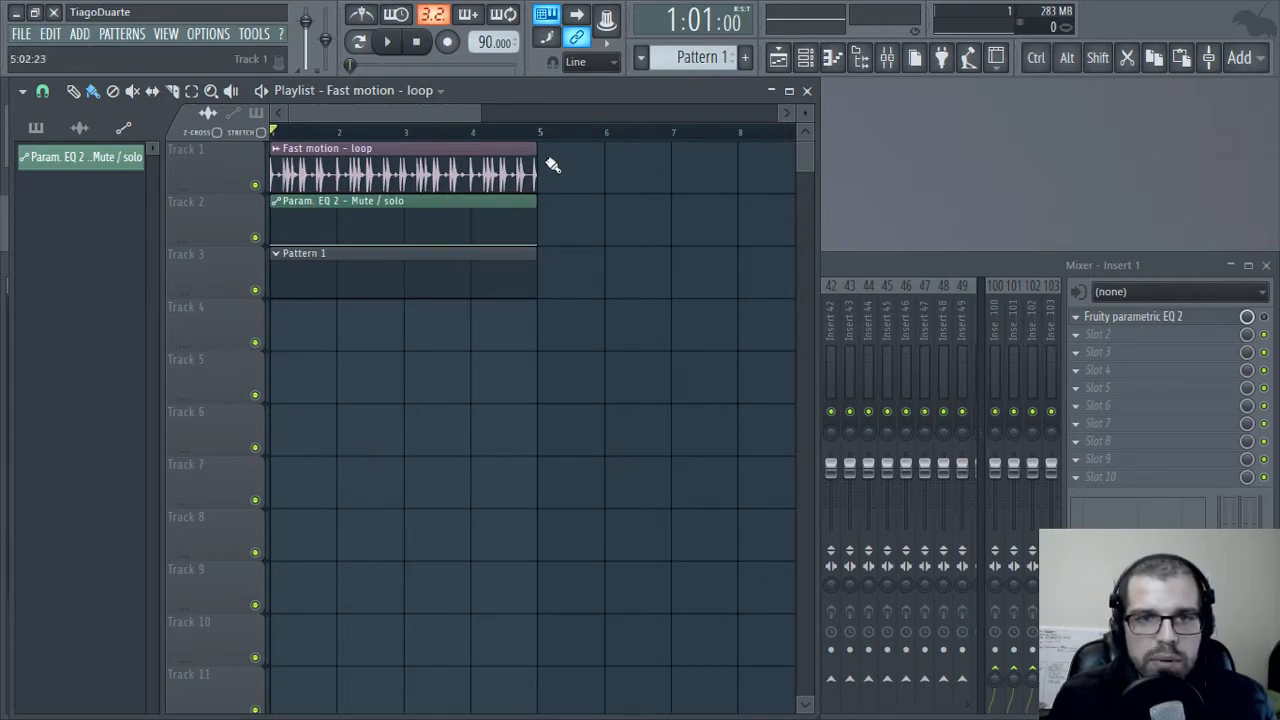
pyautogui.moveTo(502, 186); pyautogui.dragTo(537, 188)
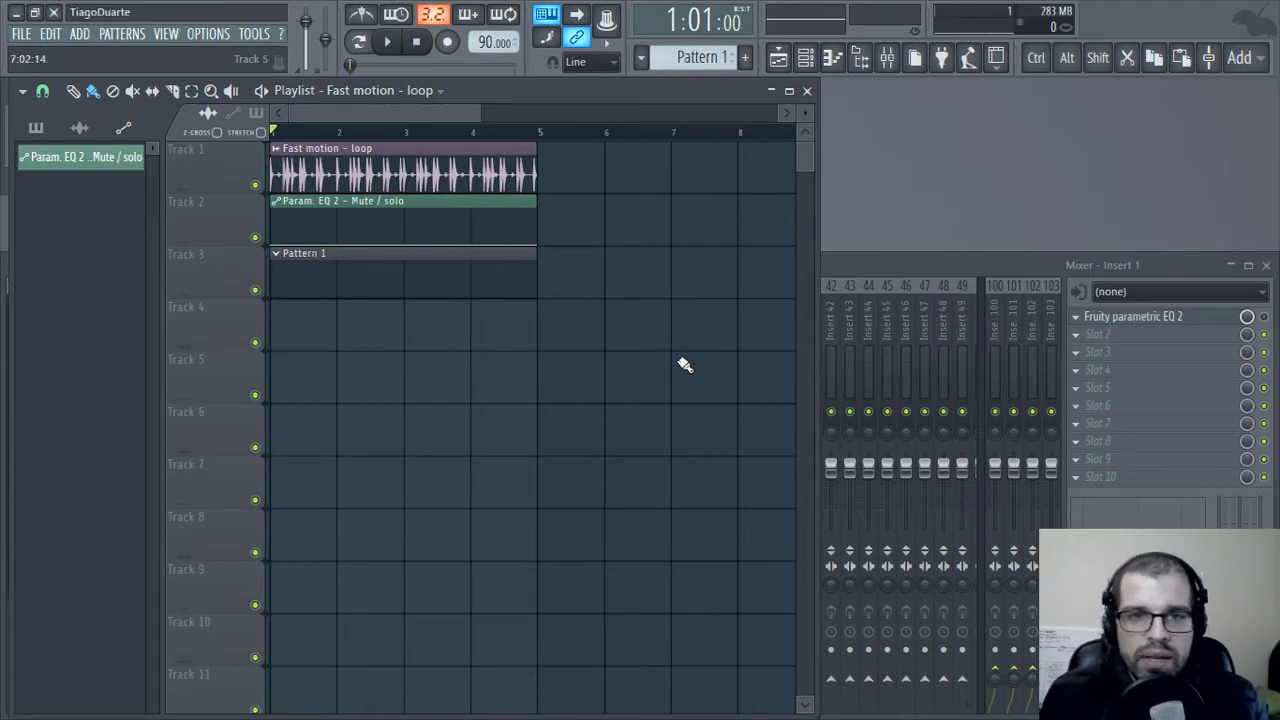
# - Delete the Pattern 1 clip from track 3, and try the EQ mute automation's end point at 68% before returning it to 0%
pyautogui.rightClick(521, 283)
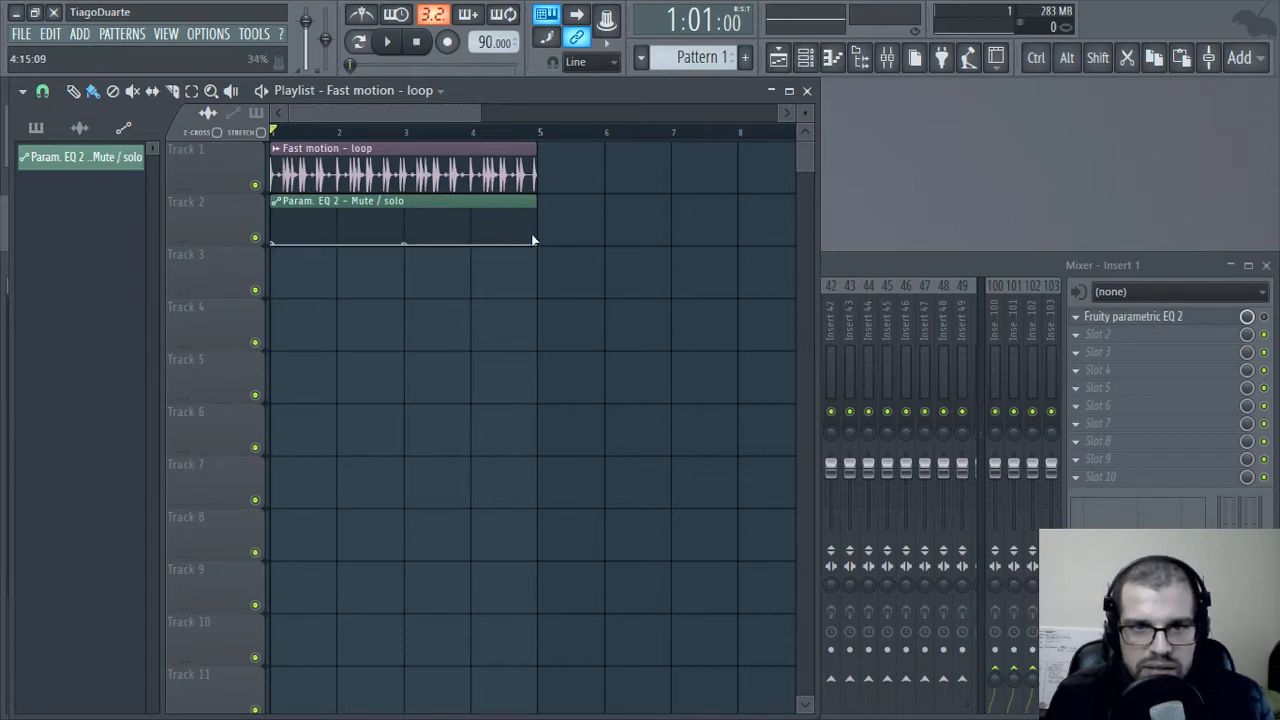
pyautogui.moveTo(532, 240)
pyautogui.mouseDown()
pyautogui.moveTo(533, 226)
pyautogui.moveTo(530, 263)
pyautogui.mouseUp()
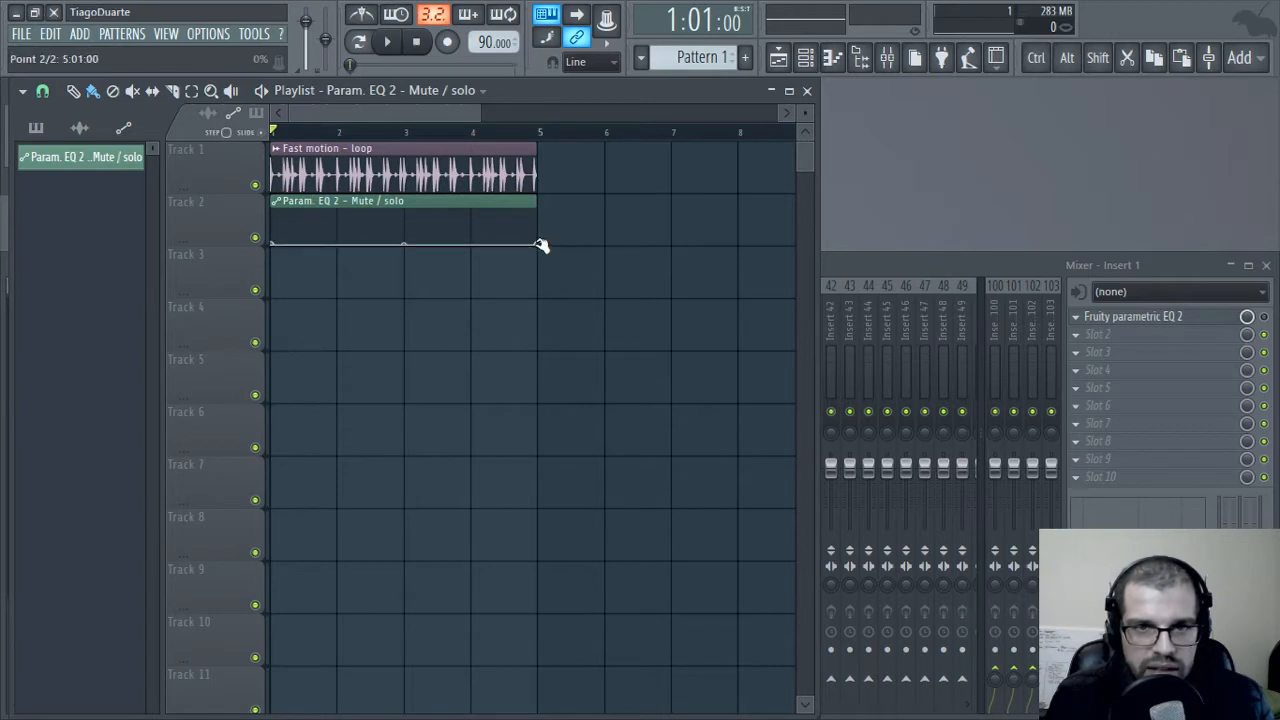
pyautogui.moveTo(540, 247); pyautogui.dragTo(536, 220)
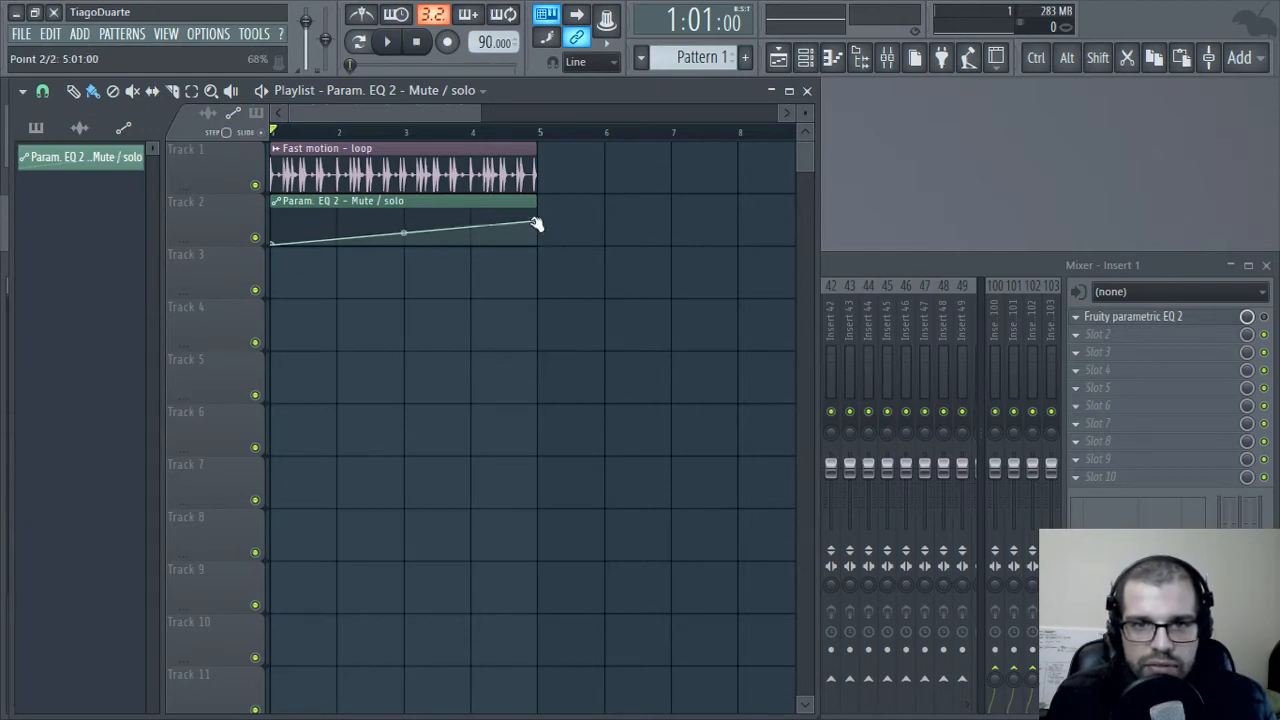
pyautogui.moveTo(537, 221); pyautogui.dragTo(543, 257)
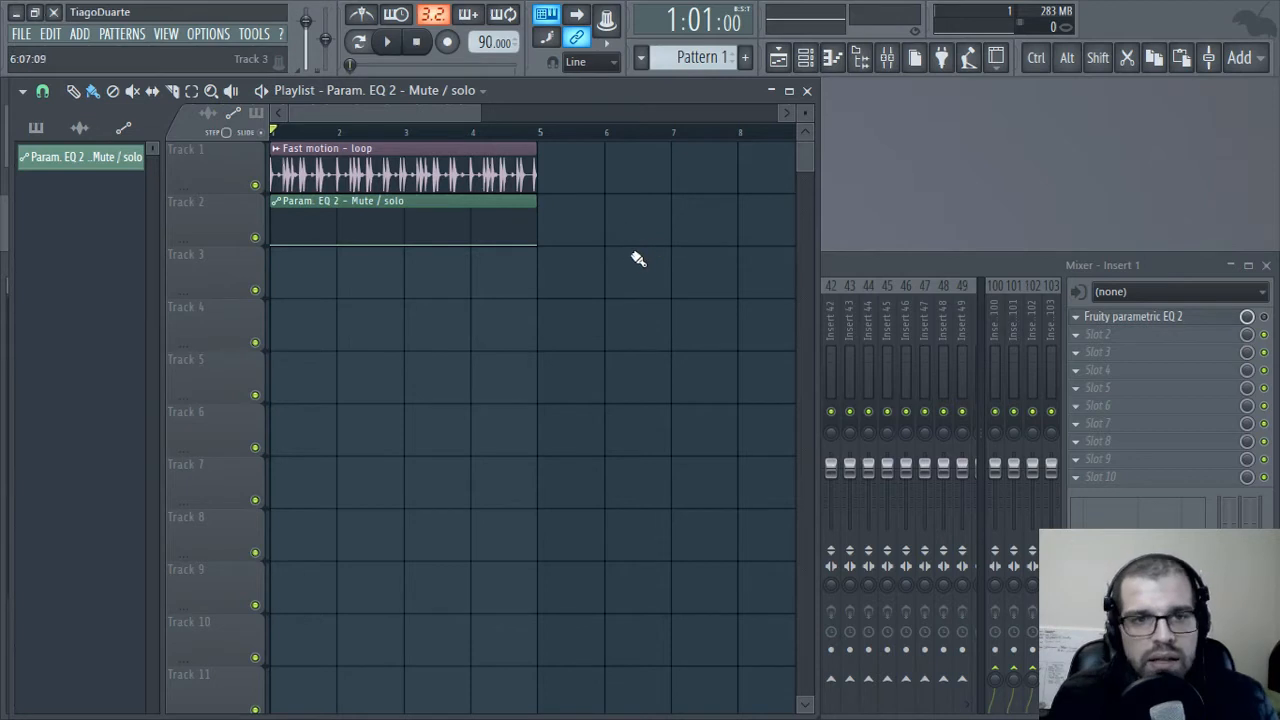
# - Duplicate the Fast motion loop clip along track 1 so that four consecutive clips fill bars 1 to 16
pyautogui.press('ctrl')
pyautogui.scroll(-5, 558, 189)
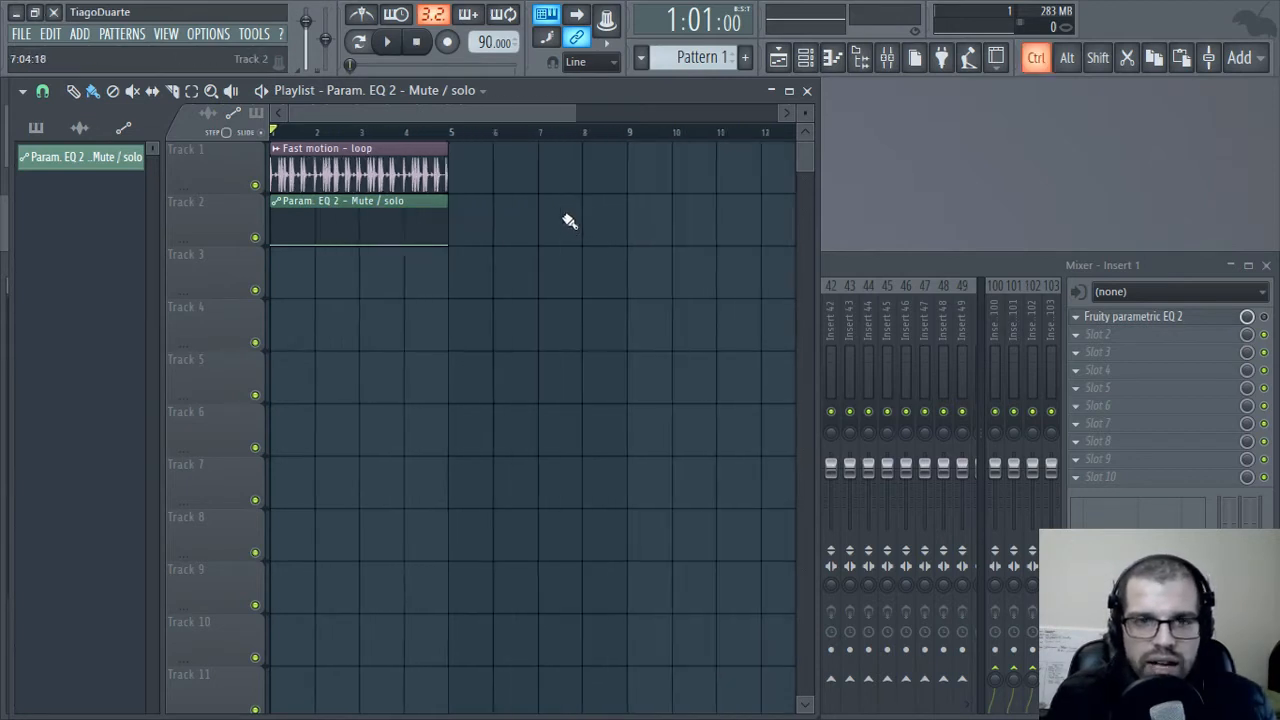
pyautogui.press('shift')
pyautogui.moveTo(315, 165); pyautogui.dragTo(634, 176)
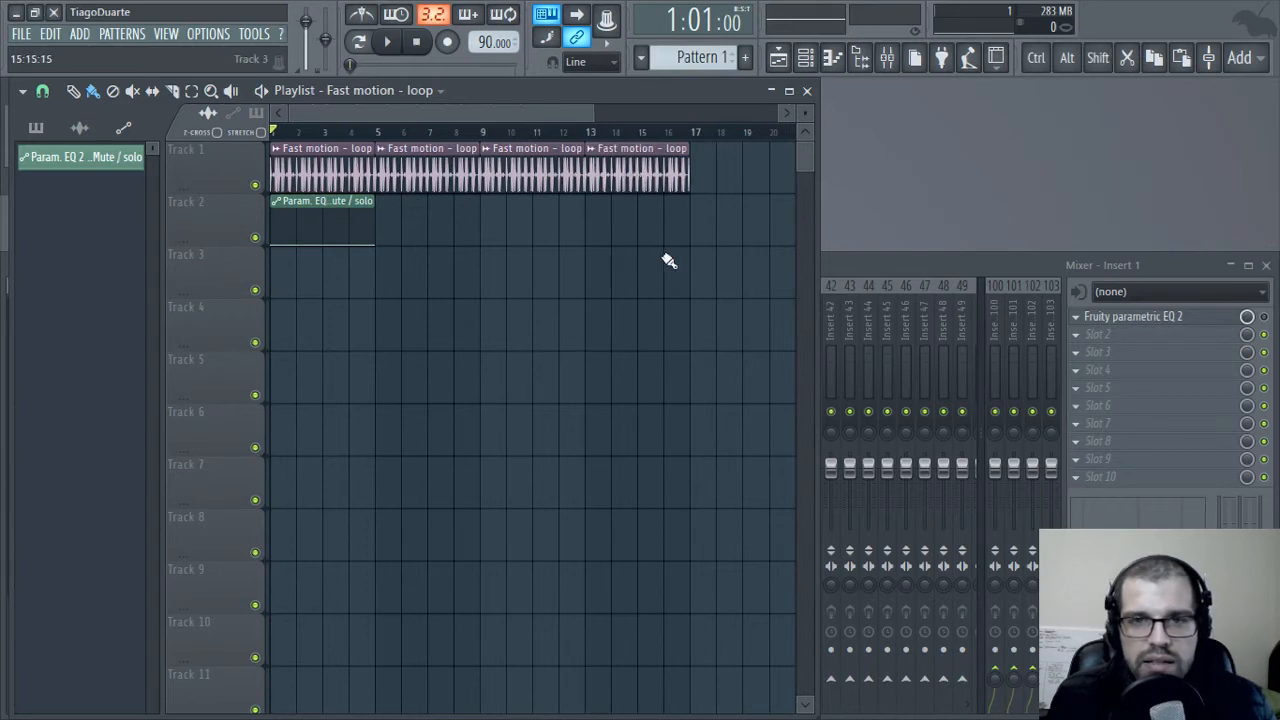
pyautogui.press('ctrl')
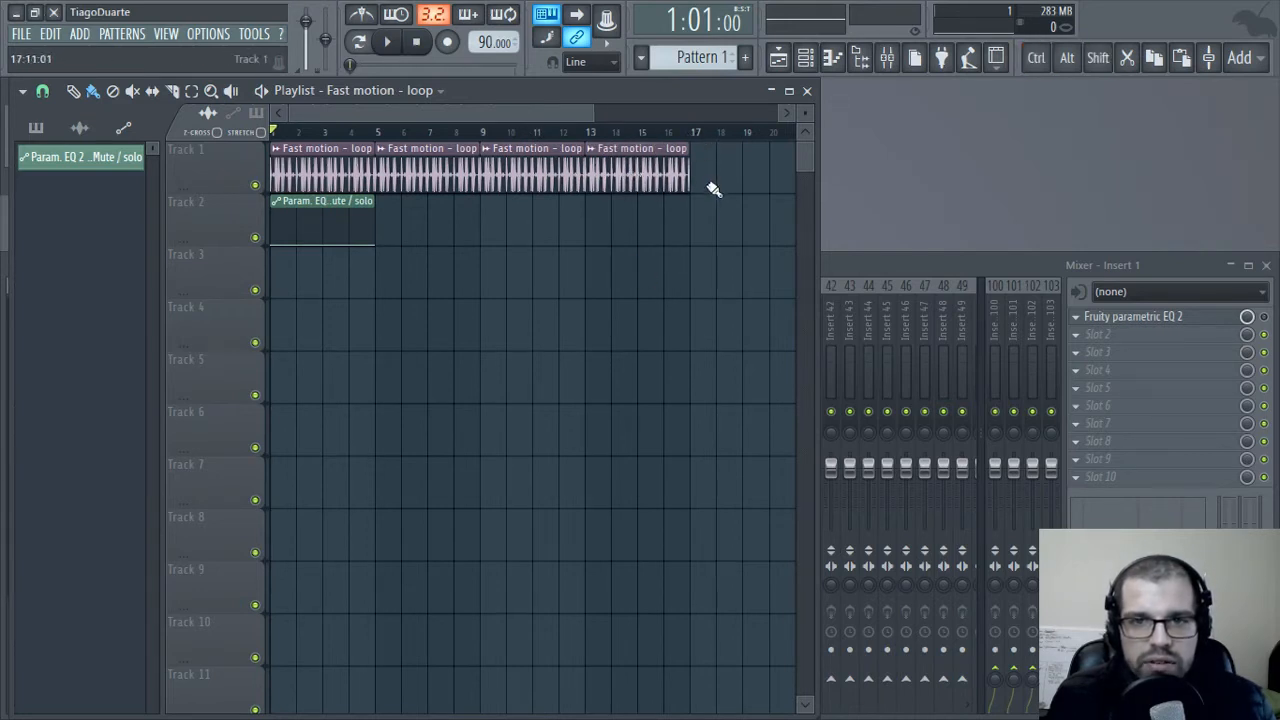
# - Set band 7 of Fruity Parametric EQ 2 to about 673 Hz and create an automation clip for its frequency
pyautogui.click(1160, 318)
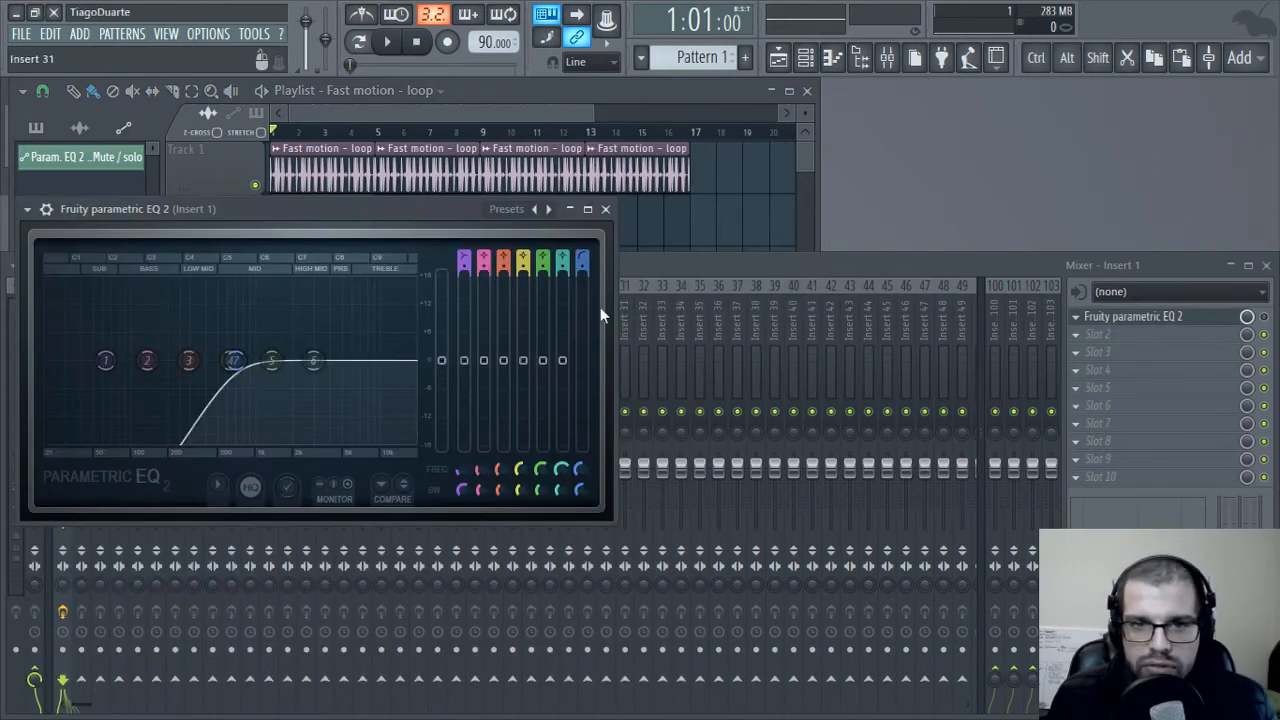
pyautogui.moveTo(467, 215); pyautogui.dragTo(897, 233)
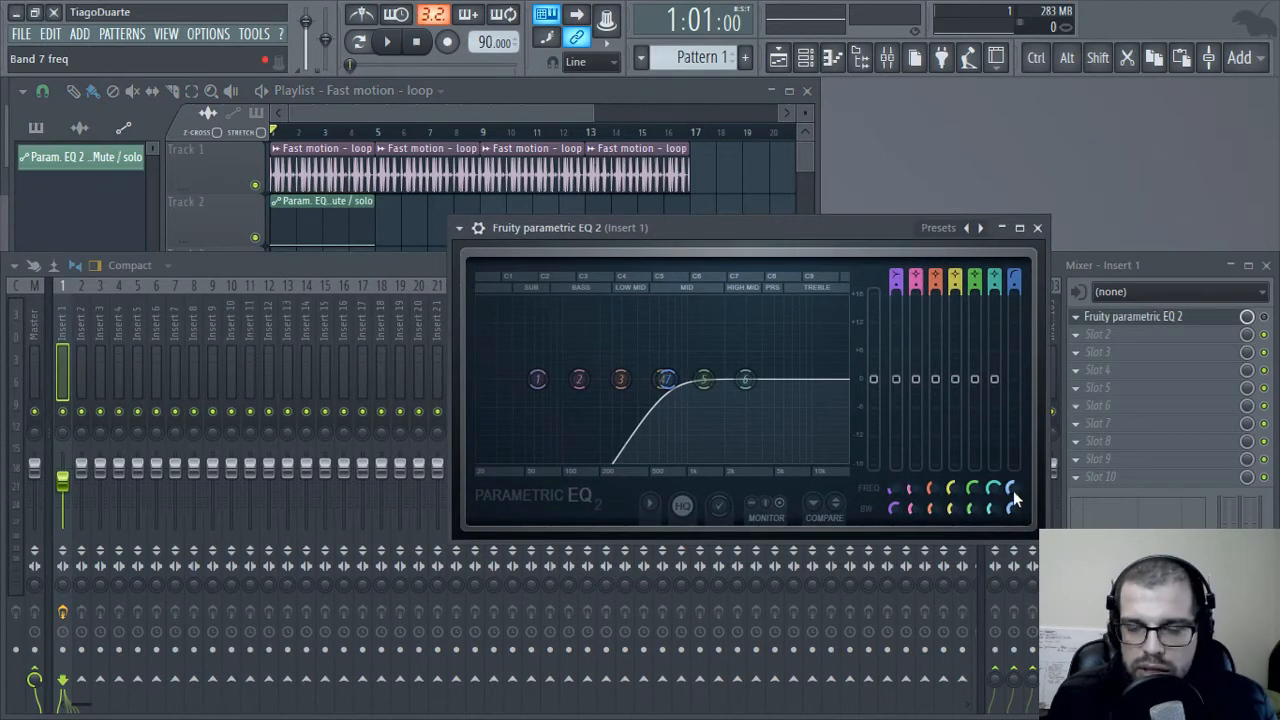
pyautogui.moveTo(1010, 490); pyautogui.dragTo(1010, 485)
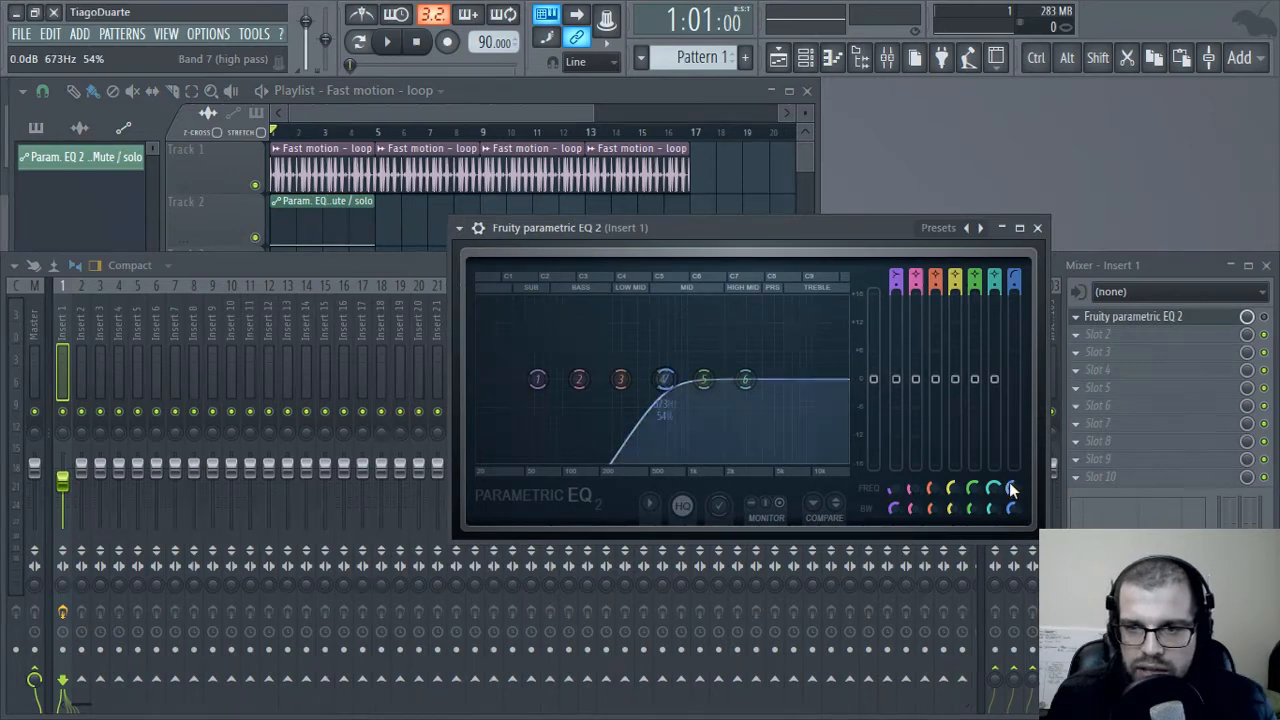
pyautogui.rightClick(1009, 483)
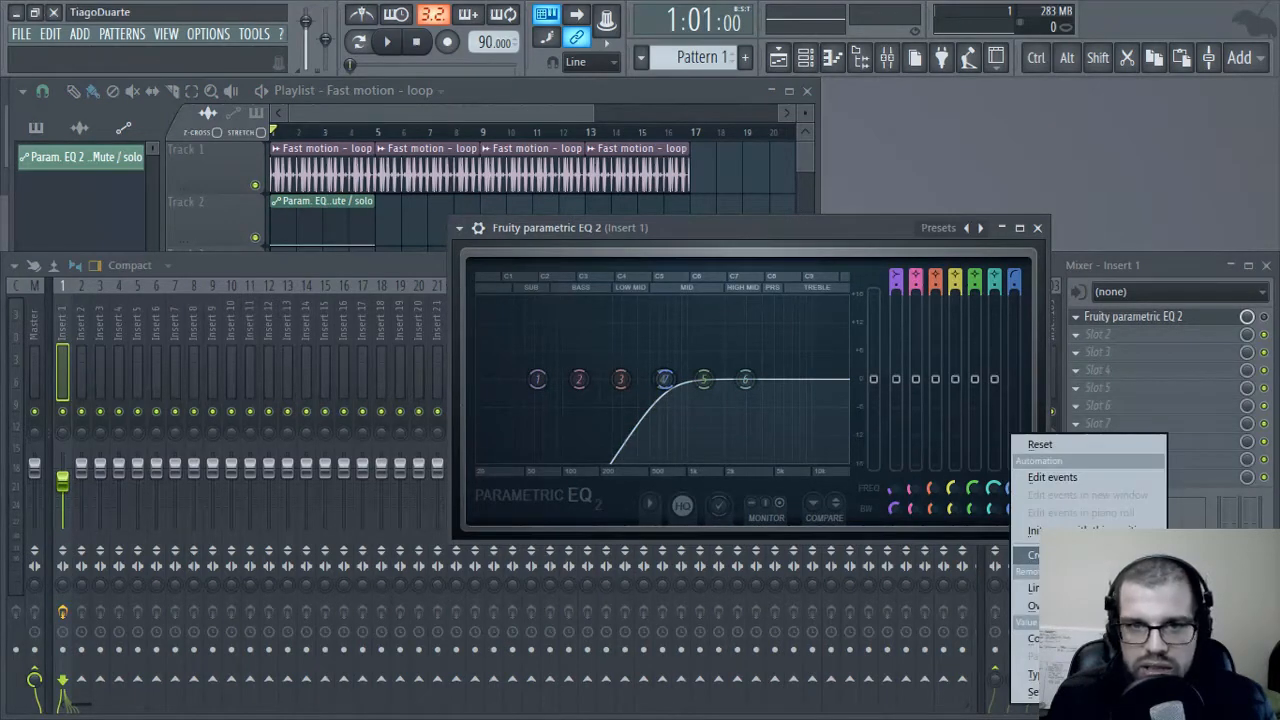
pyautogui.click(1036, 555)
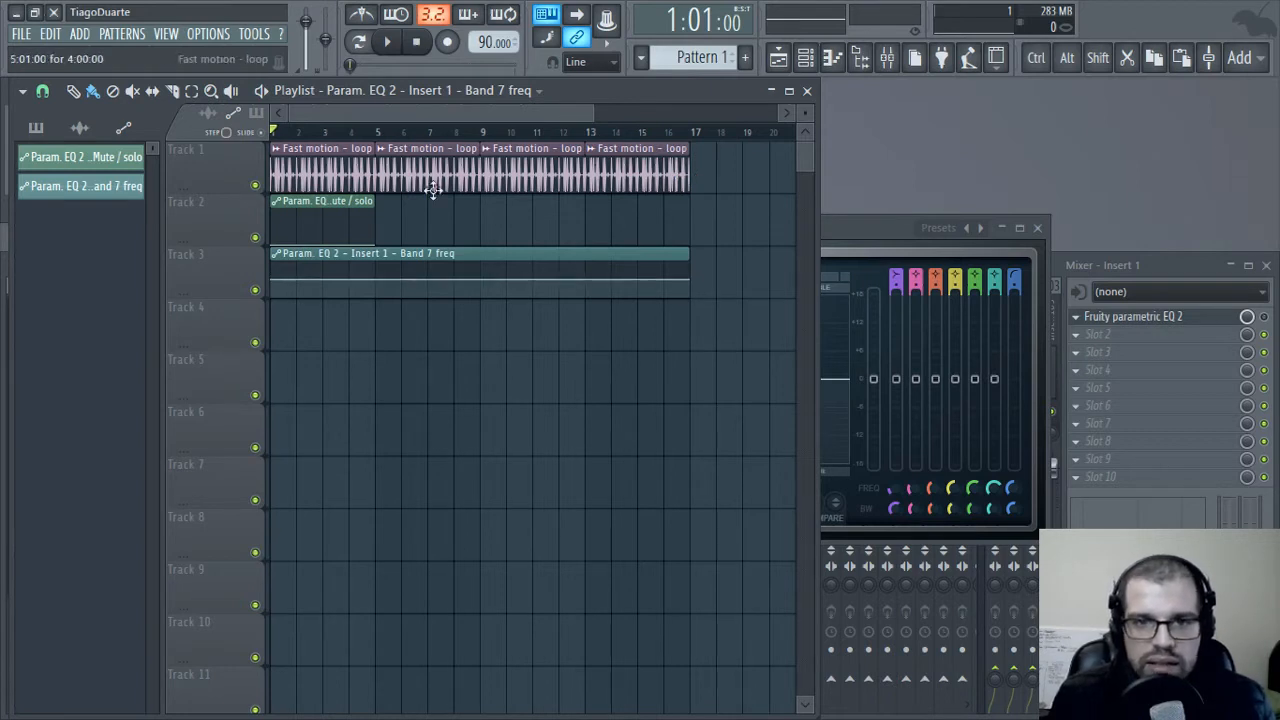
# - Select bars 1 to 2 on the playlist timeline, covering the first loop clip and both EQ automation clips
pyautogui.press('ctrl')
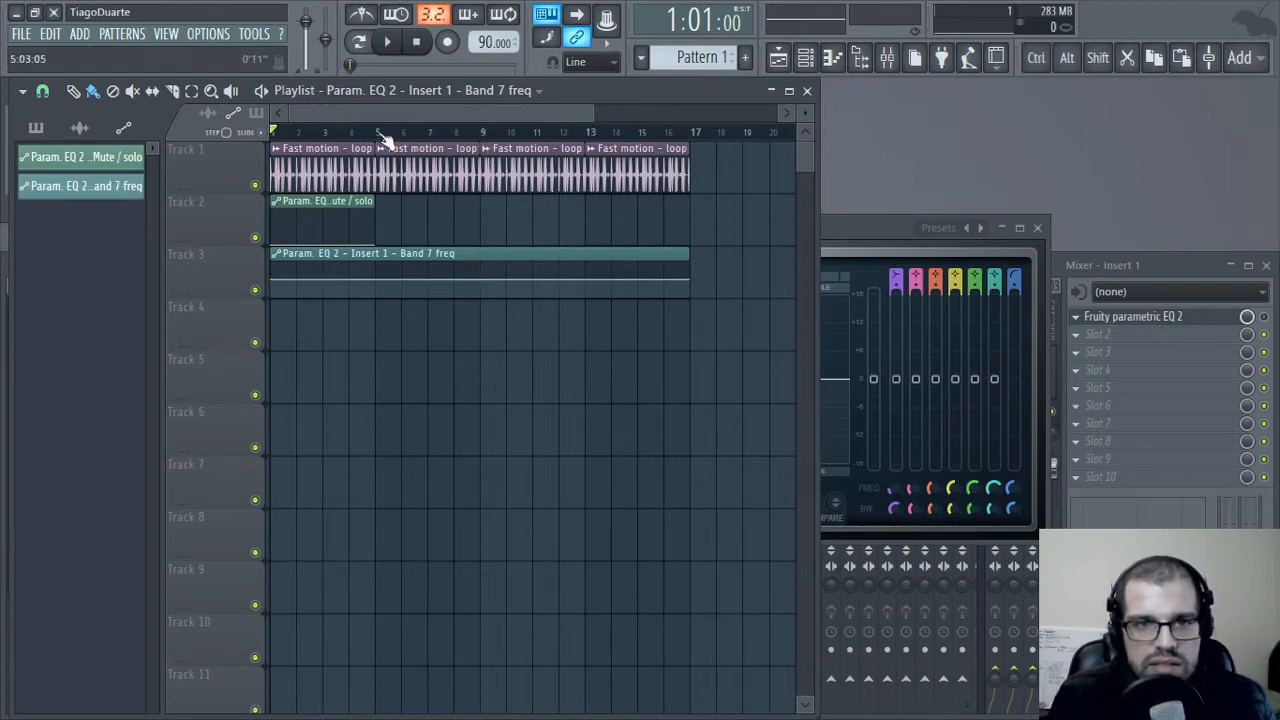
pyautogui.moveTo(380, 135); pyautogui.dragTo(268, 137)
pyautogui.click(466, 231)
pyautogui.click(466, 213)
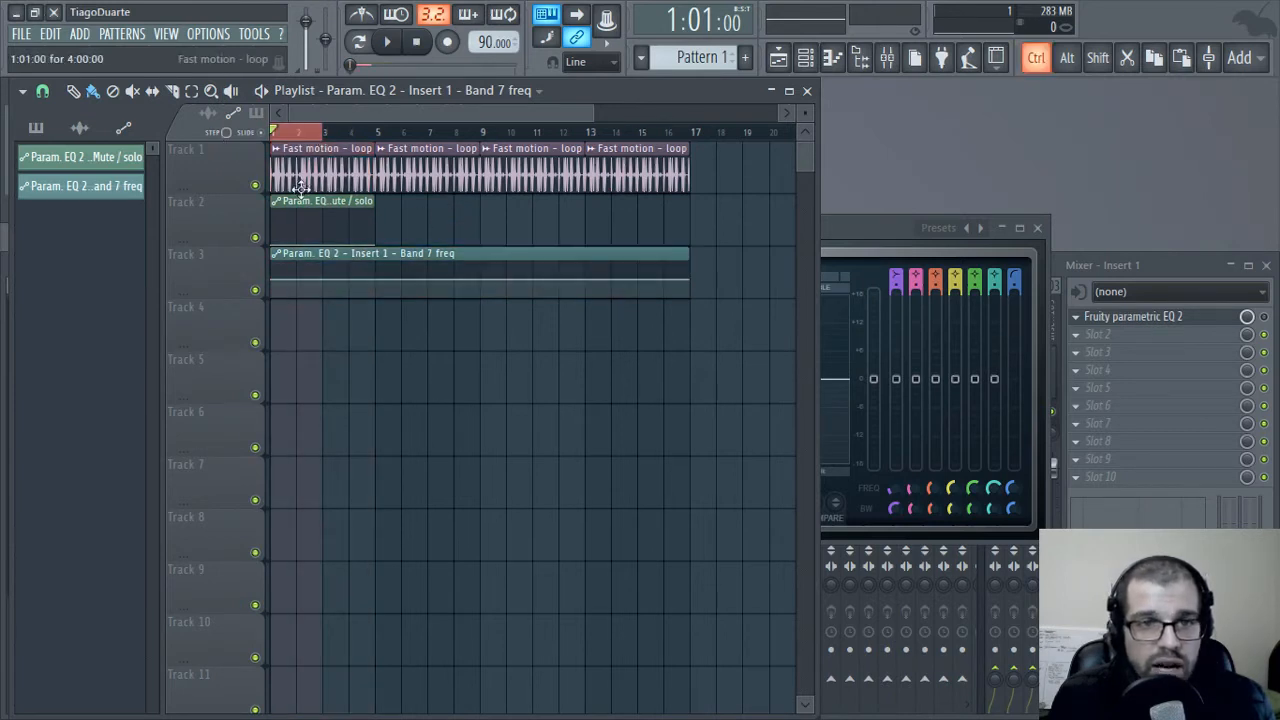
pyautogui.scroll(3, 313, 186)
pyautogui.moveTo(383, 113); pyautogui.dragTo(277, 138)
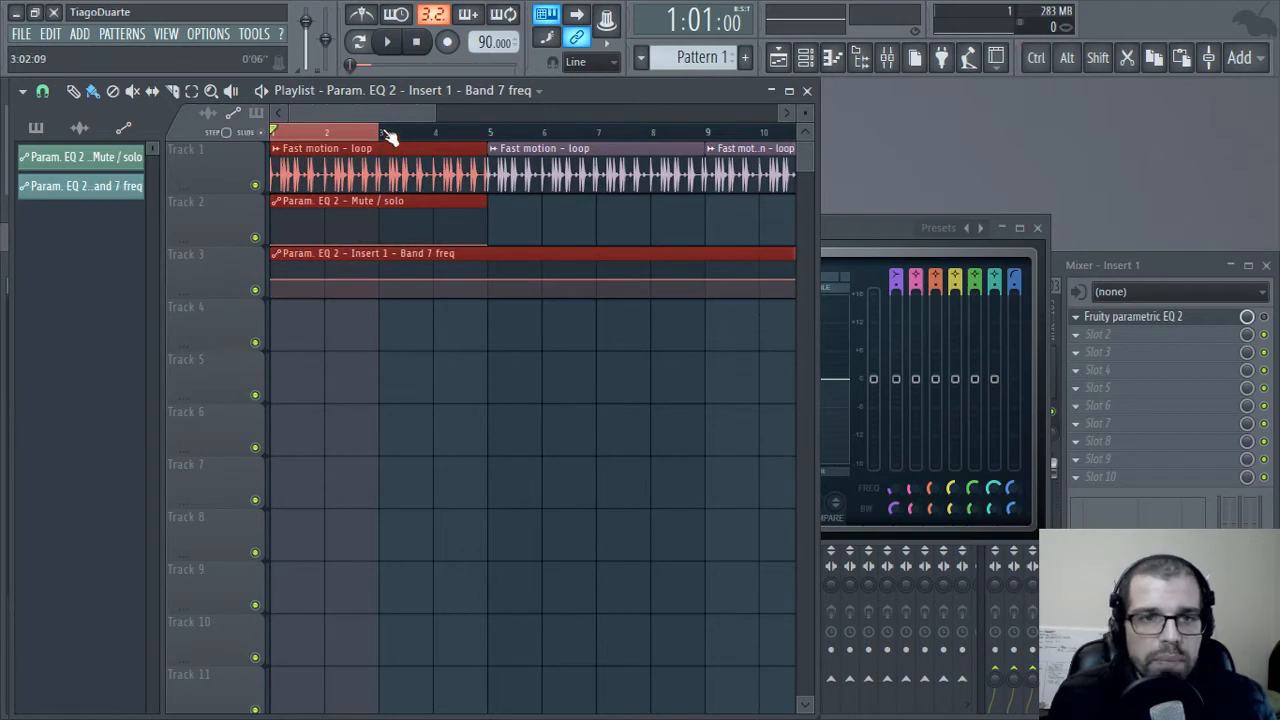
# - Deselect the playlist clips and create an automation clip for band 7's width in Fruity Parametric EQ 2, covering bars 1 to 2
pyautogui.click(382, 345)
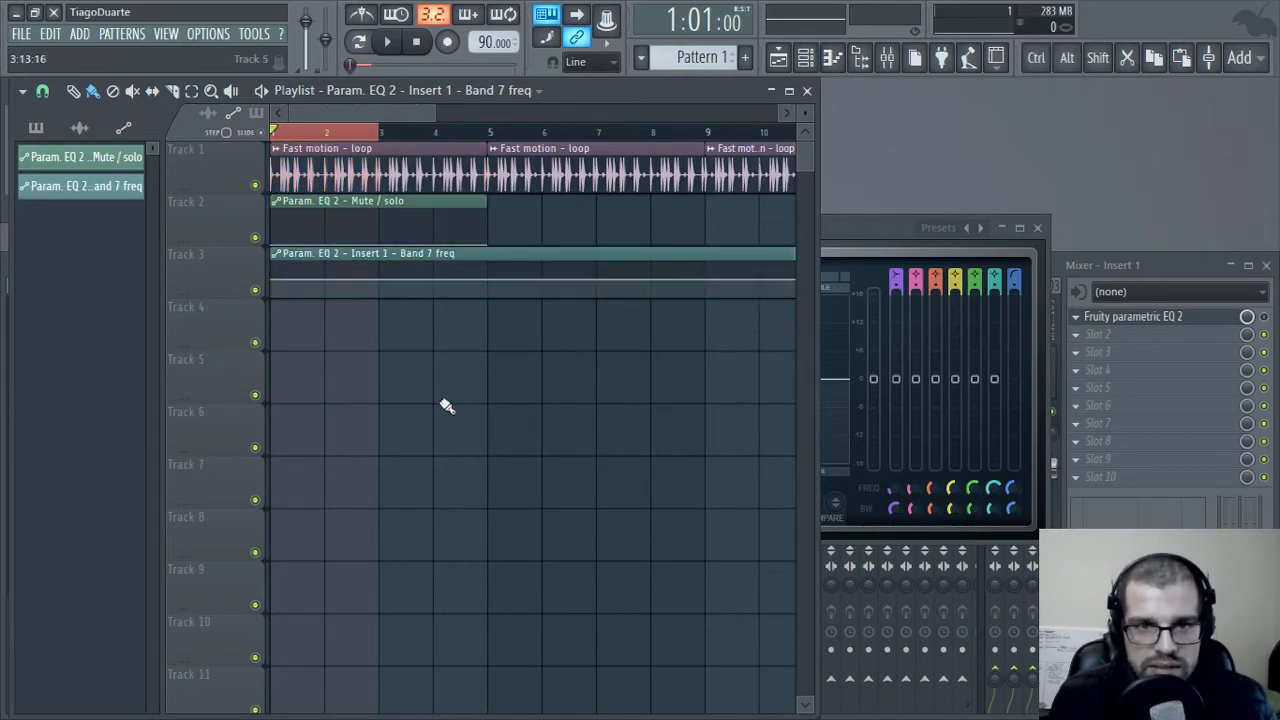
pyautogui.click(911, 236)
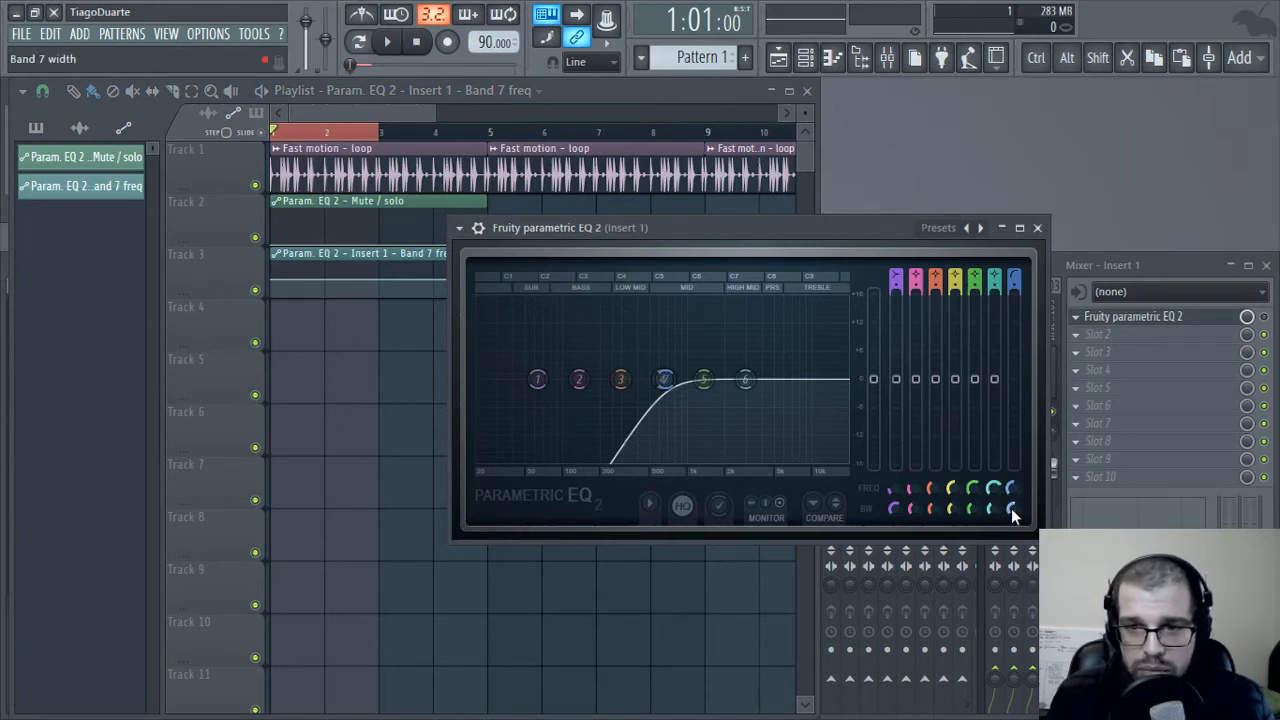
pyautogui.moveTo(1012, 507)
pyautogui.mouseDown()
pyautogui.moveTo(1012, 495)
pyautogui.moveTo(1012, 507)
pyautogui.mouseUp()
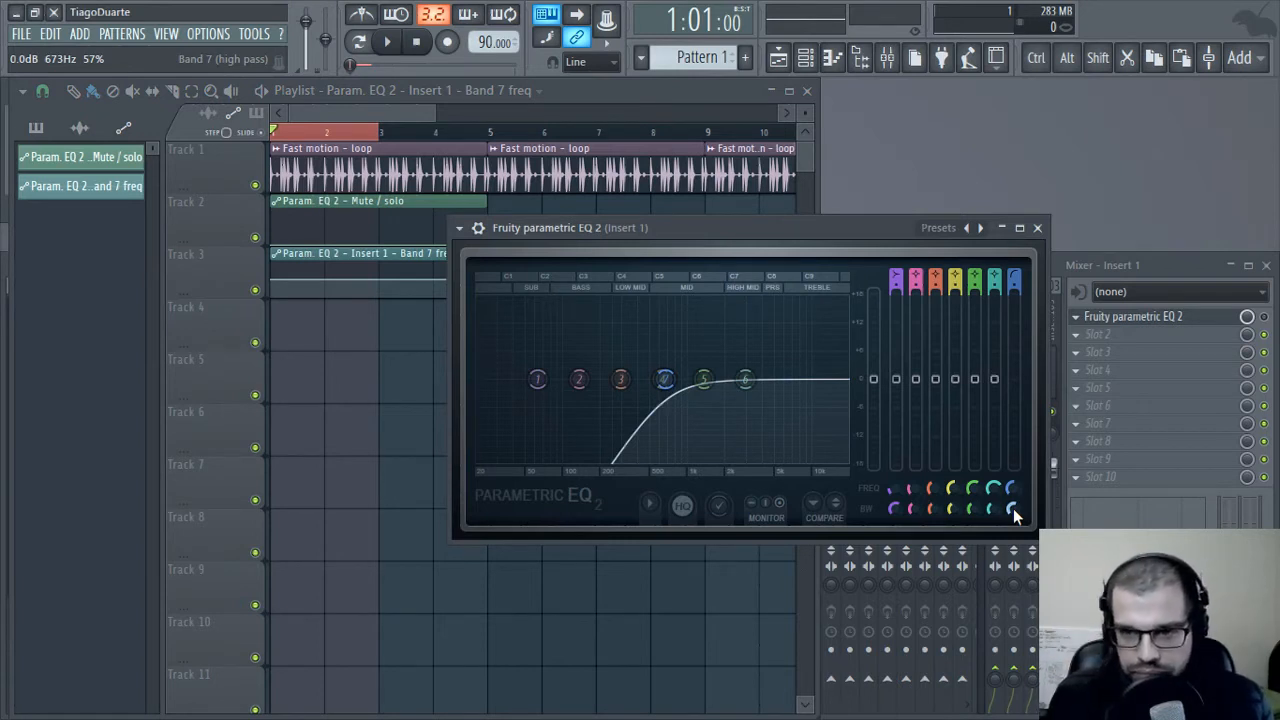
pyautogui.moveTo(1013, 508); pyautogui.dragTo(1015, 513)
pyautogui.rightClick(1015, 513)
pyautogui.click(1040, 588)
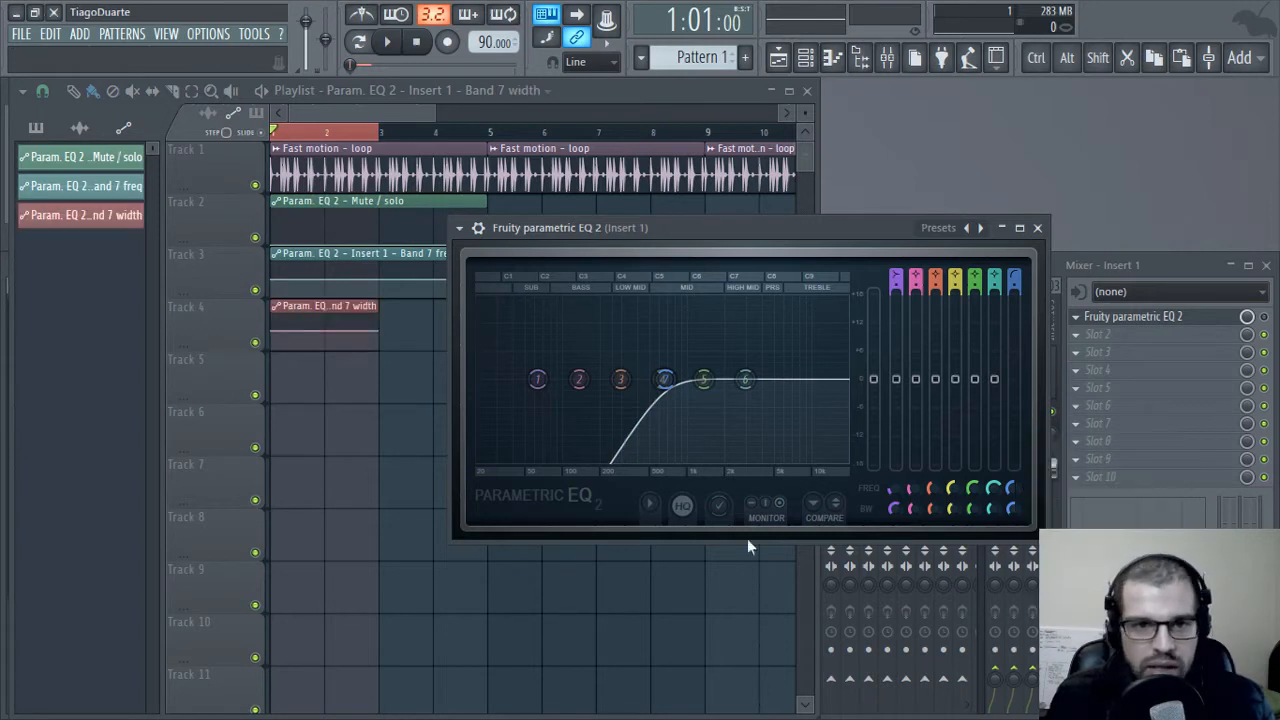
# - Select bars 1 to 16 on the playlist timeline and clear that time selection
pyautogui.click(398, 313)
pyautogui.moveTo(393, 302); pyautogui.dragTo(332, 344)
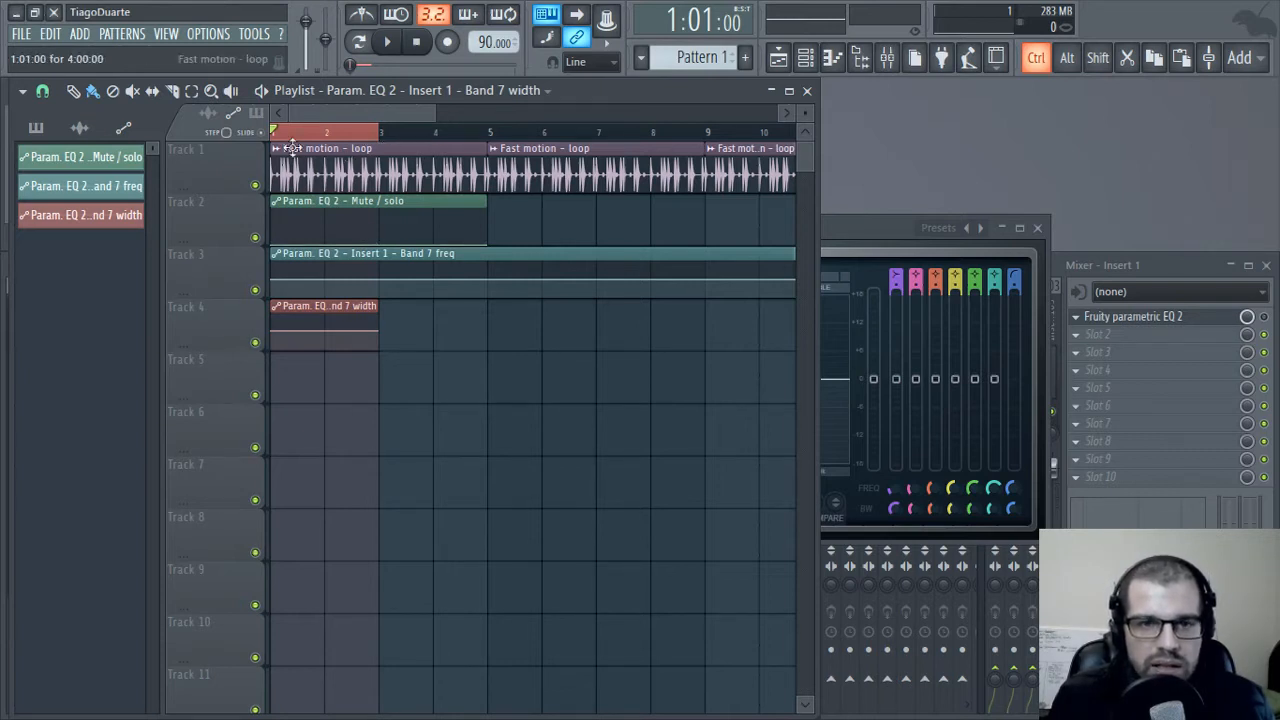
pyautogui.scroll(-2, 383, 134)
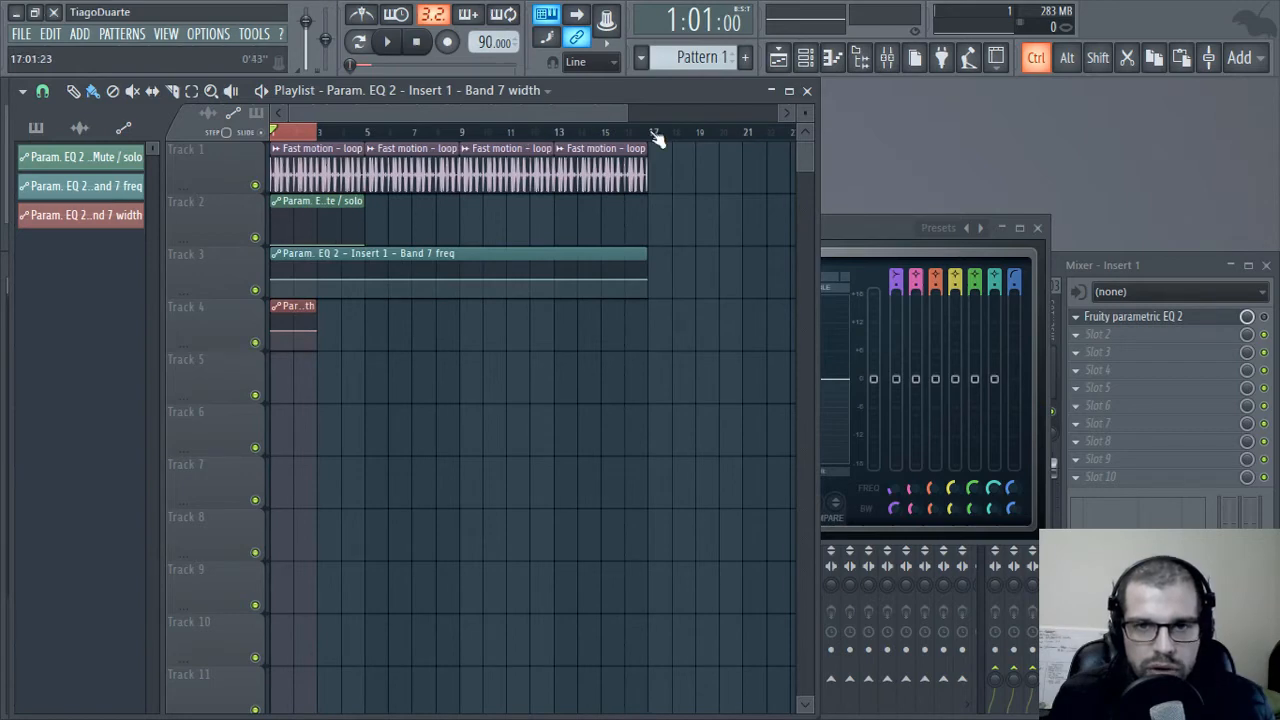
pyautogui.moveTo(652, 134); pyautogui.dragTo(278, 142)
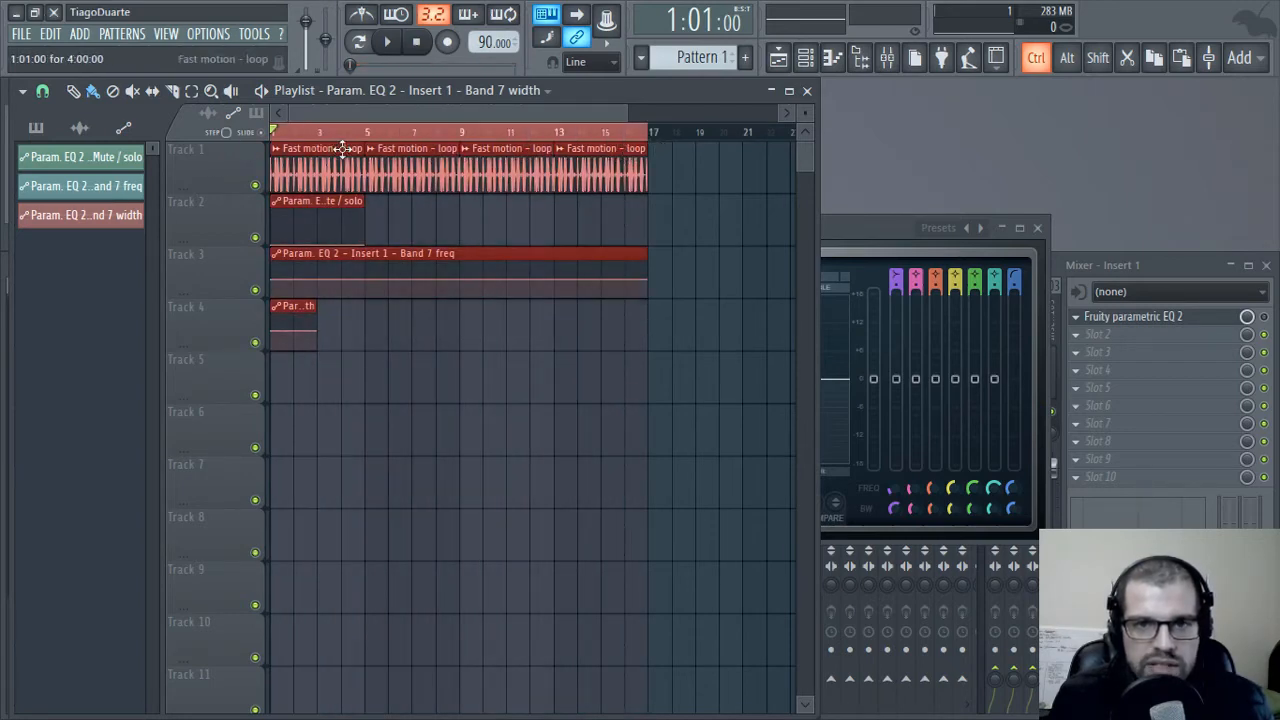
pyautogui.keyDown('ctrl'); pyautogui.click(438, 138); pyautogui.keyUp('ctrl')
pyautogui.scroll(3, 298, 182)
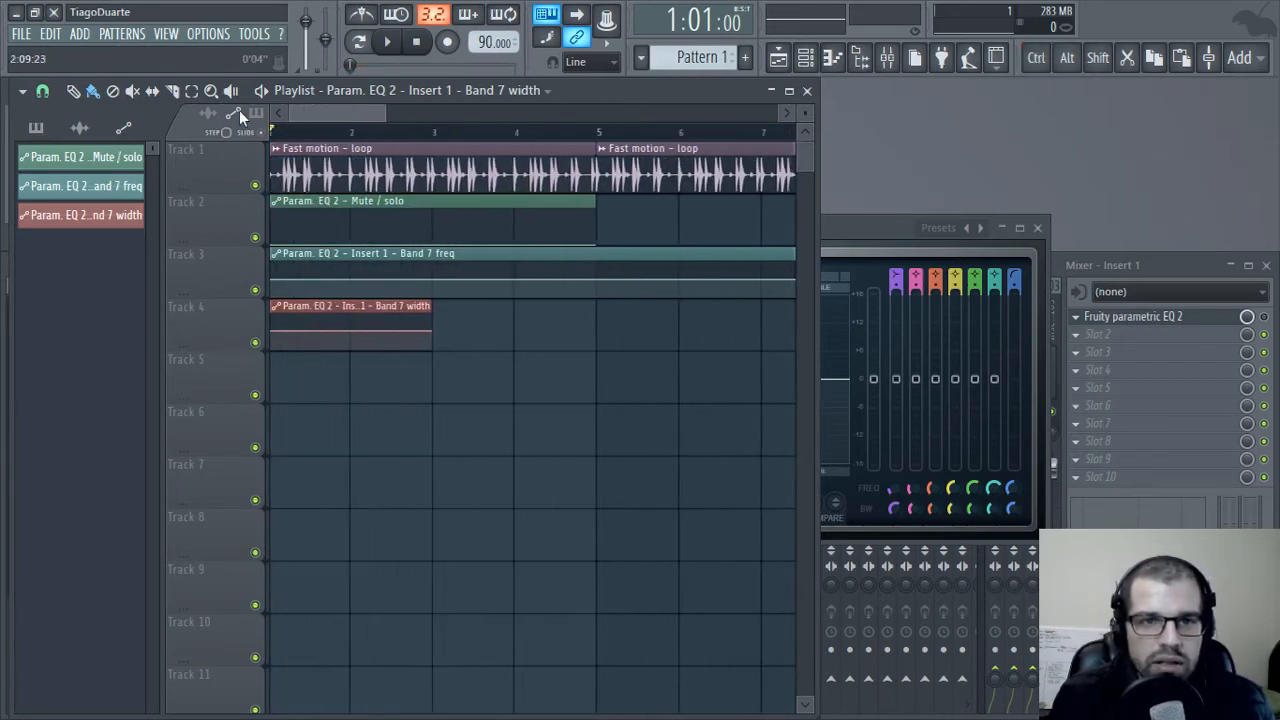
pyautogui.scroll(-3, 380, 224)
pyautogui.scroll(-2, 378, 230)
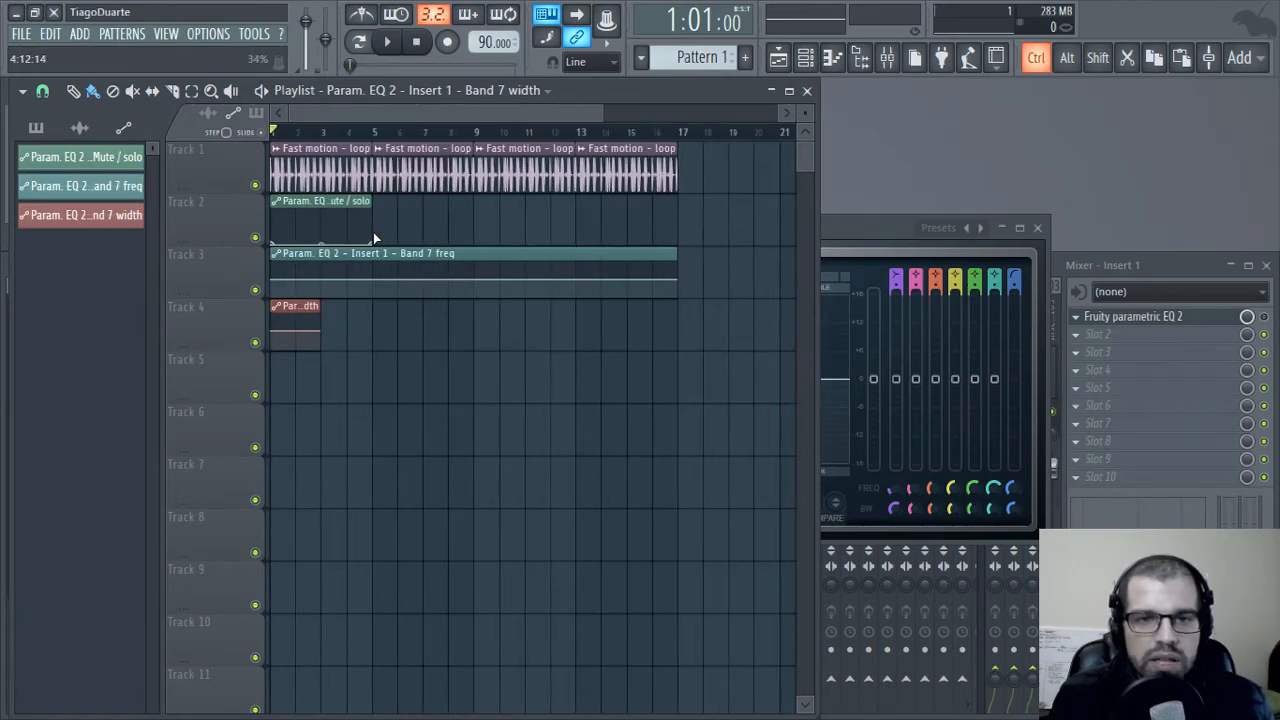
# - Select bars 1 to 2 on the playlist timeline and deselect the highlighted clips
pyautogui.moveTo(325, 137); pyautogui.dragTo(280, 140)
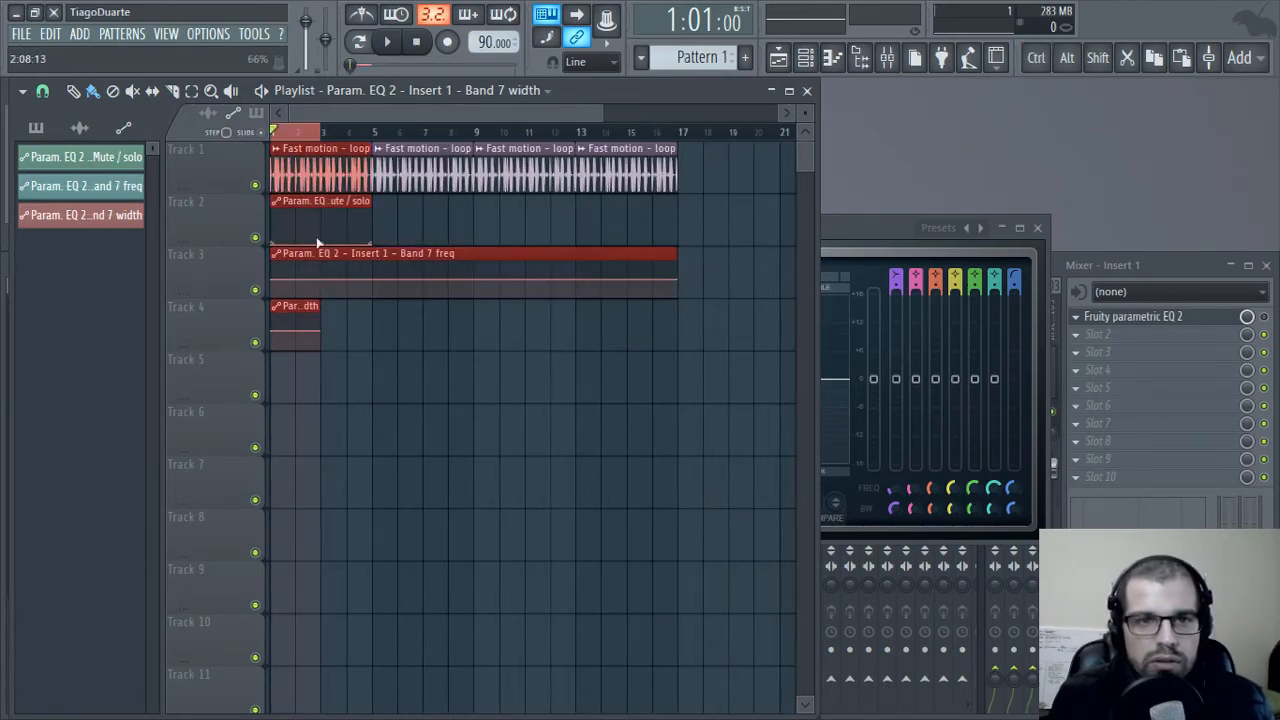
pyautogui.rightClick(417, 370)
pyautogui.scroll(3, 302, 398)
pyautogui.moveTo(342, 425); pyautogui.dragTo(467, 446)
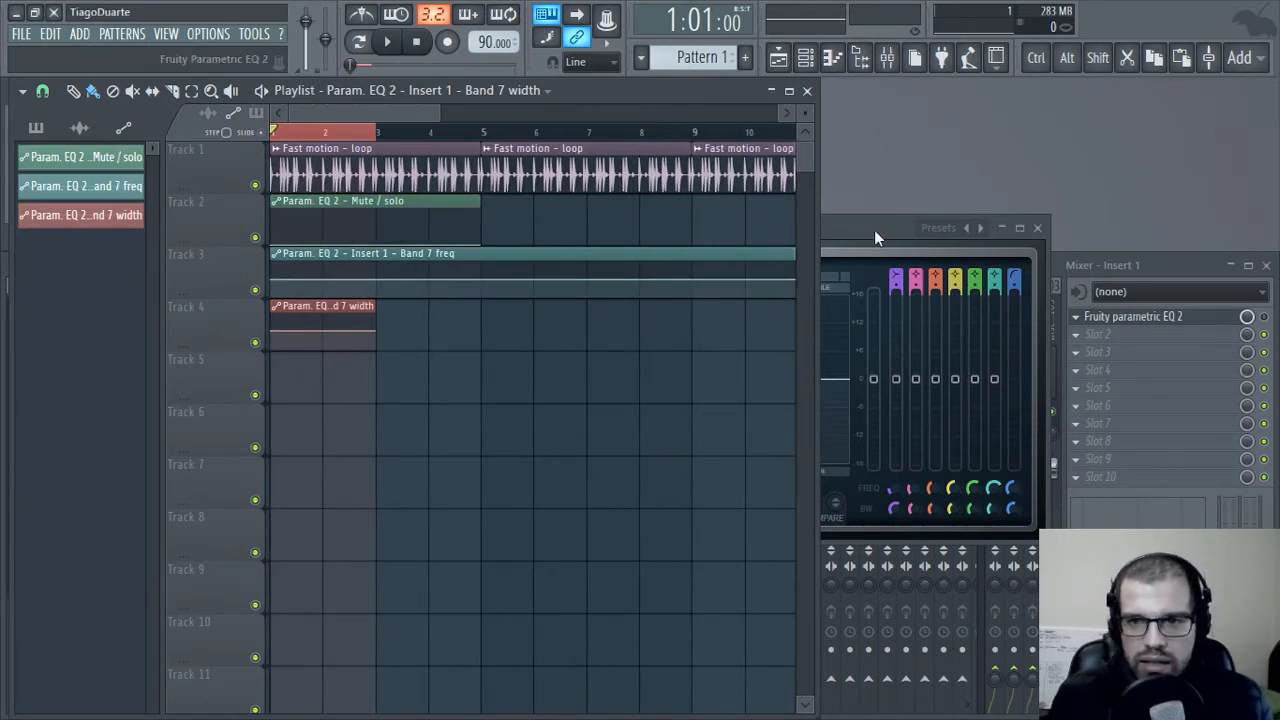
# - Move the playlist beside the mixer, close the Fruity Parametric EQ 2 window and bring the channel rack to the front
pyautogui.moveTo(663, 96); pyautogui.dragTo(1125, 103)
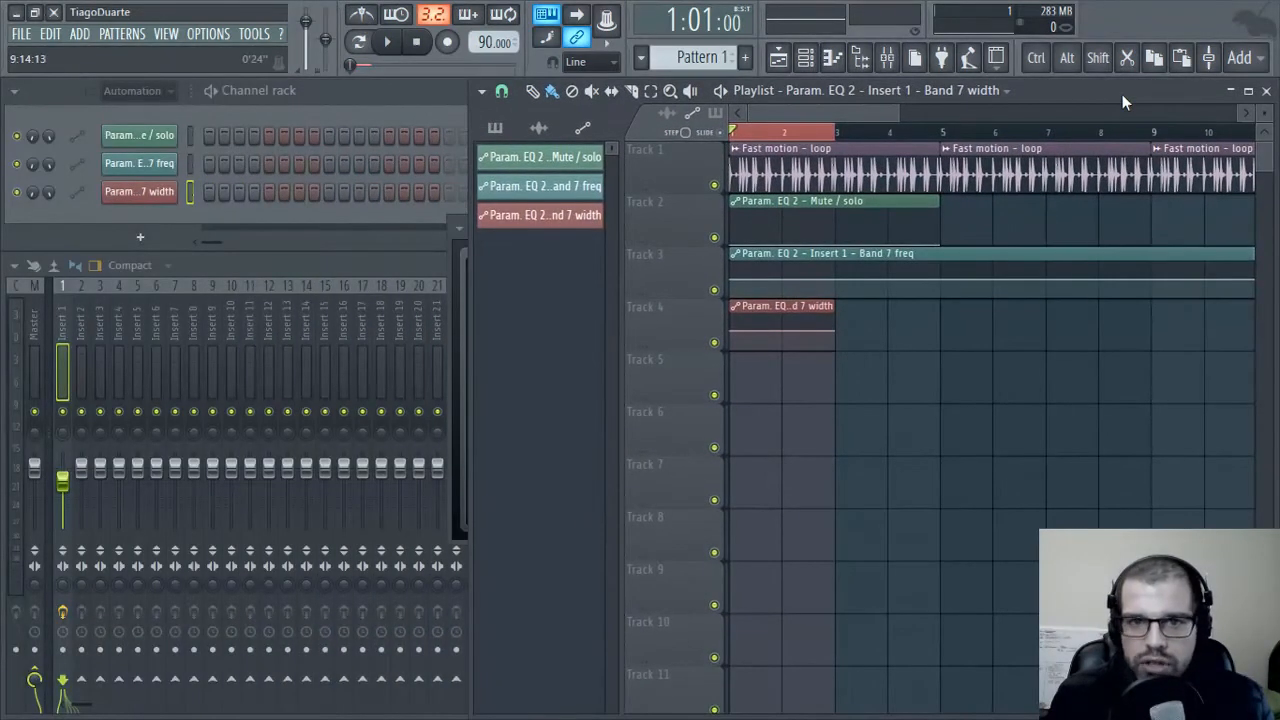
pyautogui.click(461, 292)
pyautogui.click(1042, 229)
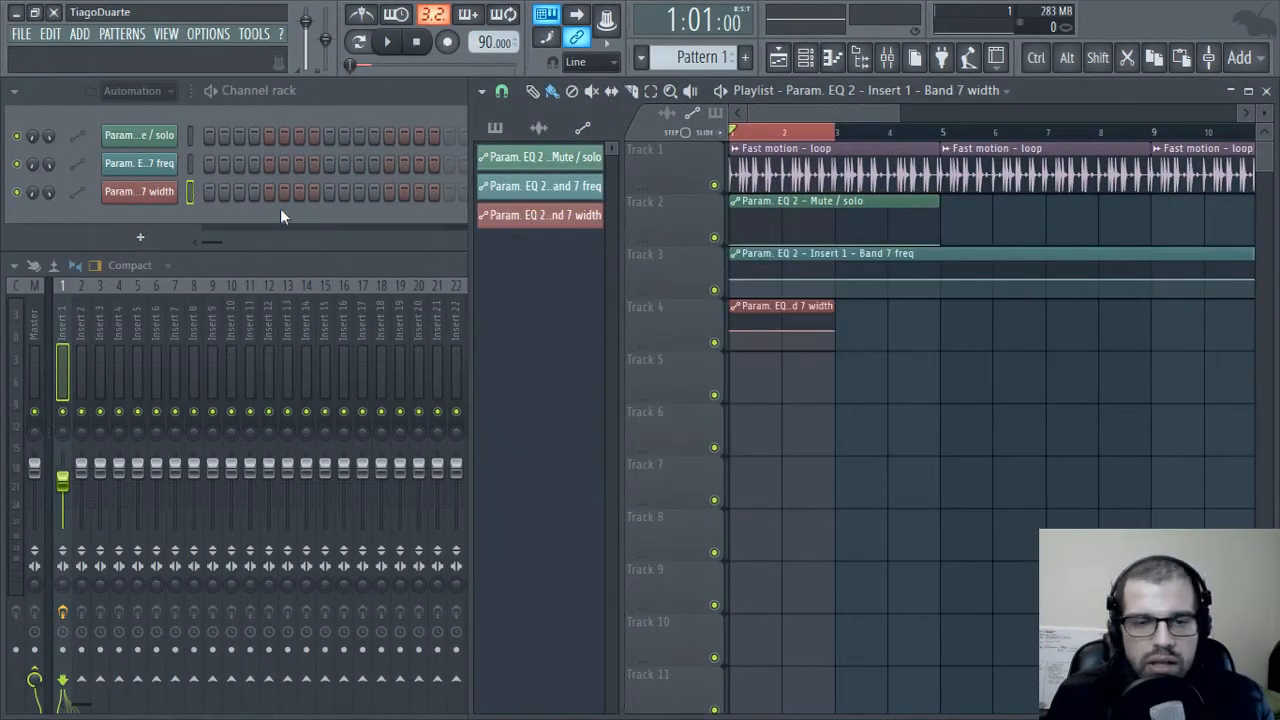
pyautogui.click(364, 92)
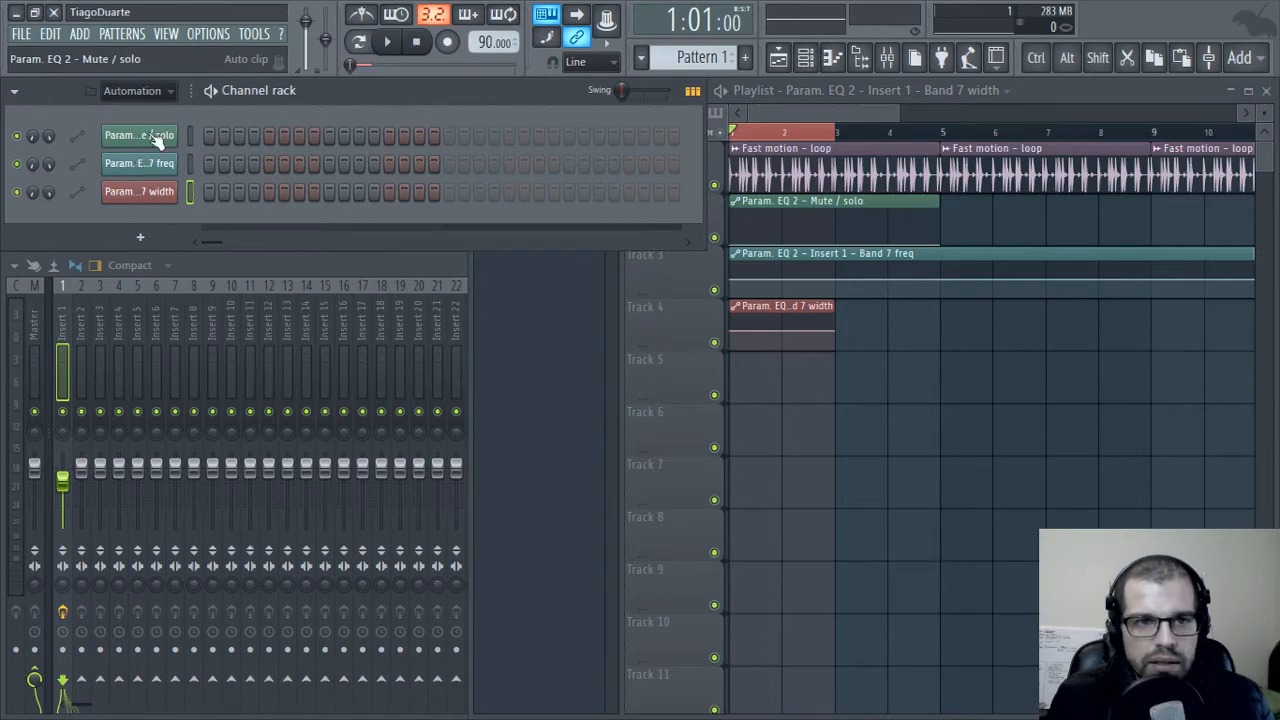
# - Open the channel settings of the EQ Mute / solo automation clip and enable its LFO
pyautogui.click(155, 137)
pyautogui.moveTo(247, 189); pyautogui.dragTo(307, 221)
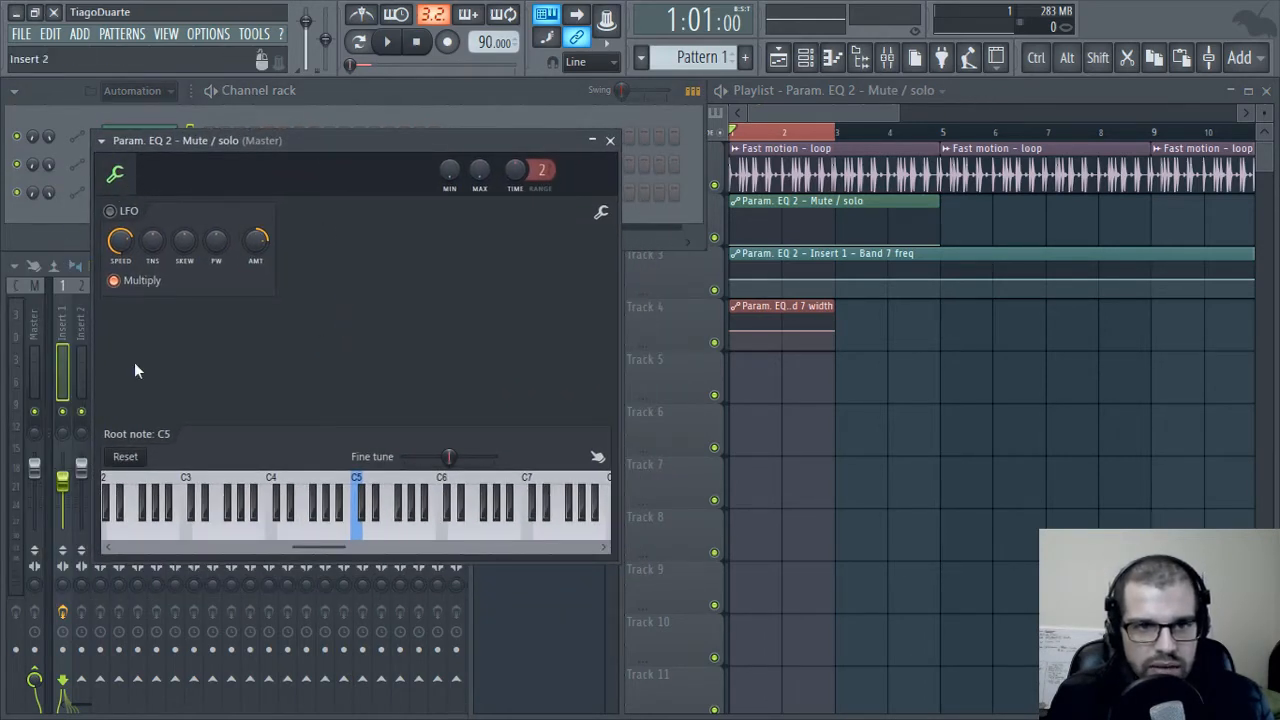
pyautogui.click(111, 212)
pyautogui.click(111, 212)
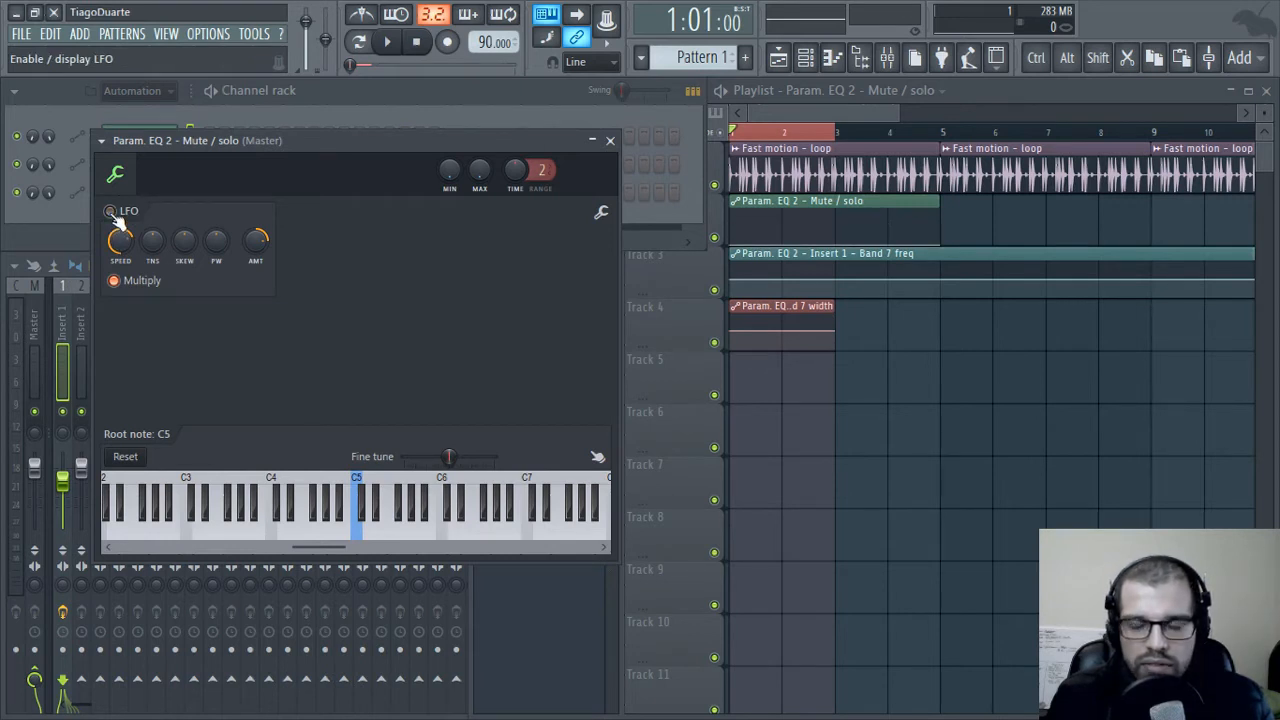
pyautogui.click(111, 212)
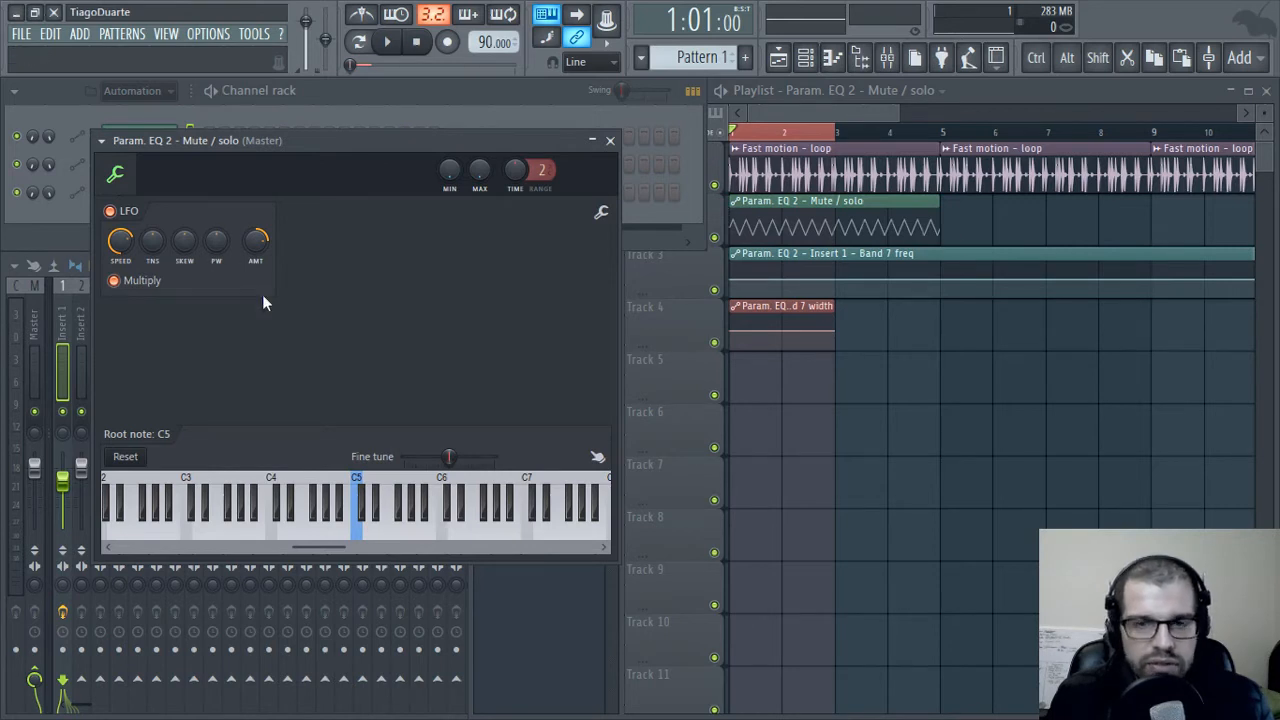
# - Try the start point of the Mute / solo automation at 71%, 82% and 100% with the LFO running
pyautogui.click(731, 218)
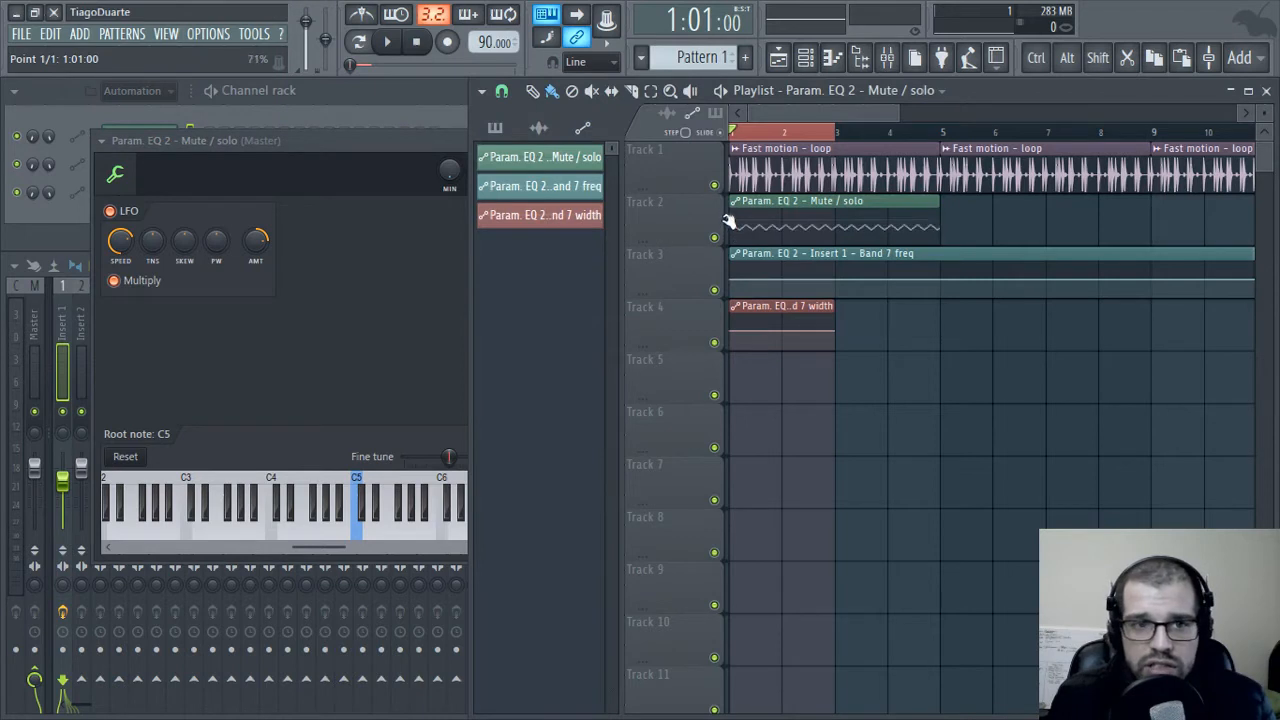
pyautogui.moveTo(731, 220)
pyautogui.mouseDown()
pyautogui.moveTo(731, 206)
pyautogui.moveTo(723, 251)
pyautogui.moveTo(733, 207)
pyautogui.mouseUp()
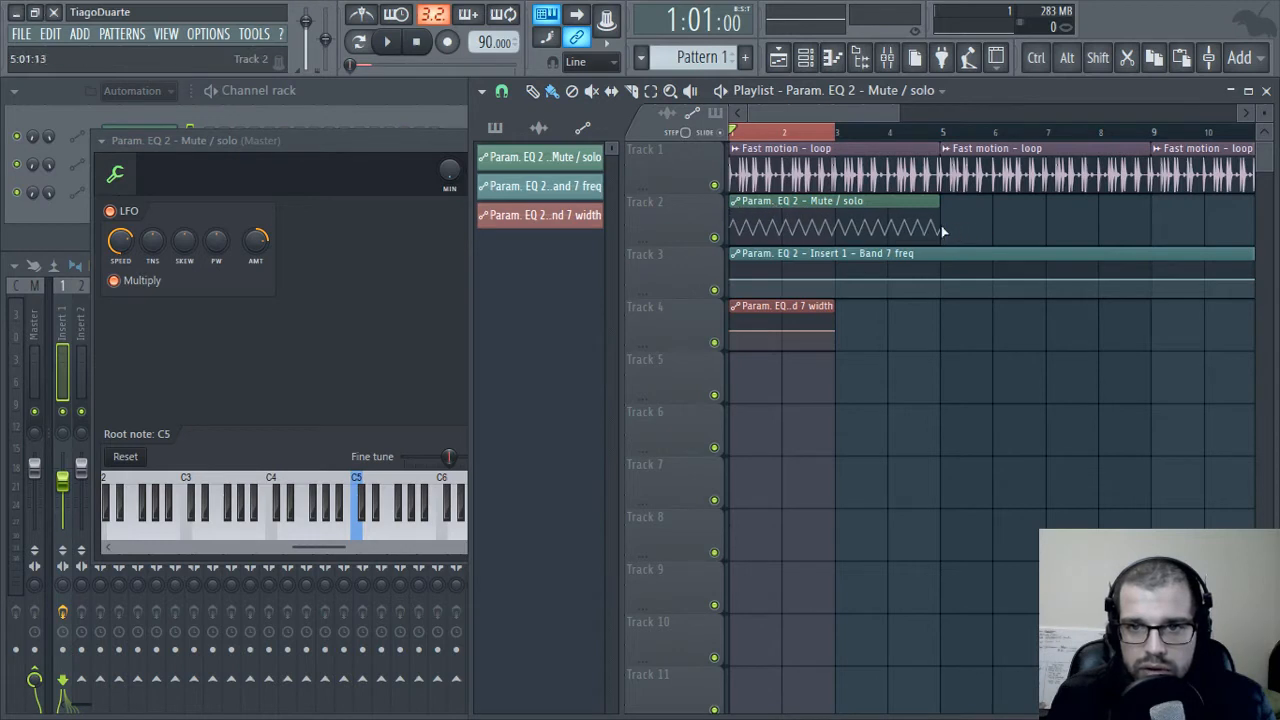
pyautogui.moveTo(942, 201)
pyautogui.mouseDown()
pyautogui.moveTo(1154, 201)
pyautogui.moveTo(940, 201)
pyautogui.mouseUp()
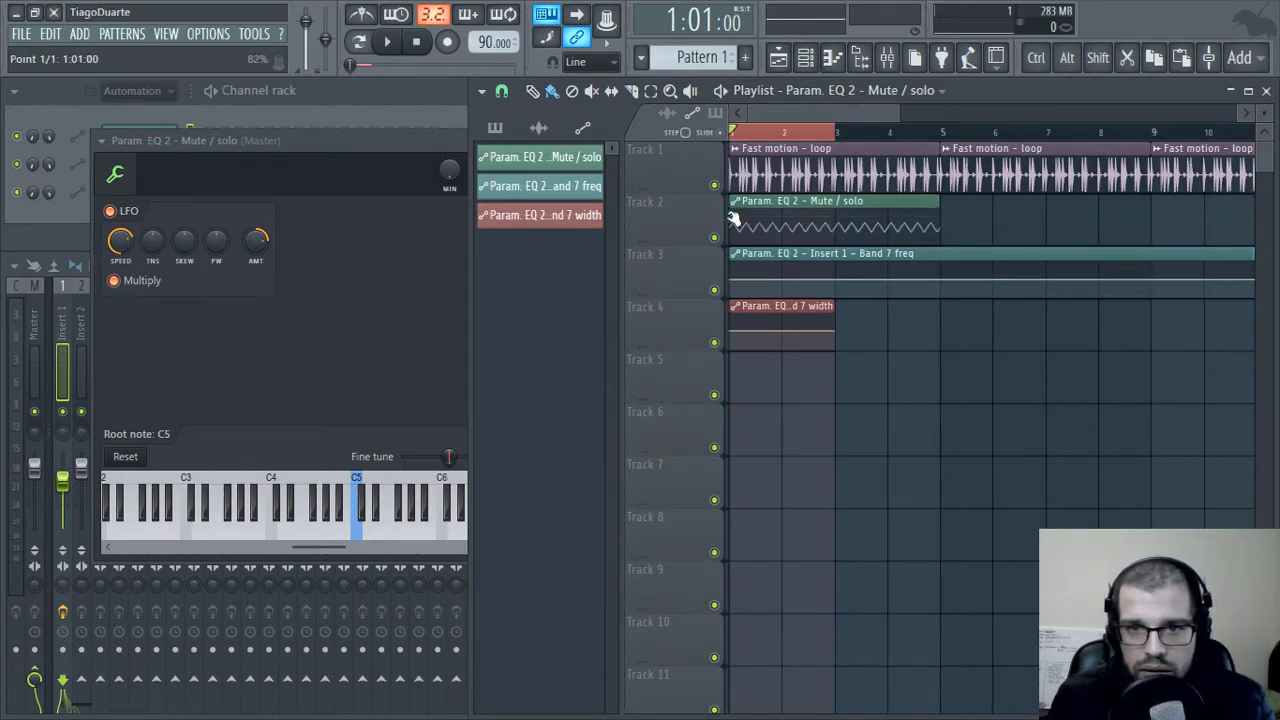
pyautogui.moveTo(733, 222); pyautogui.dragTo(735, 213)
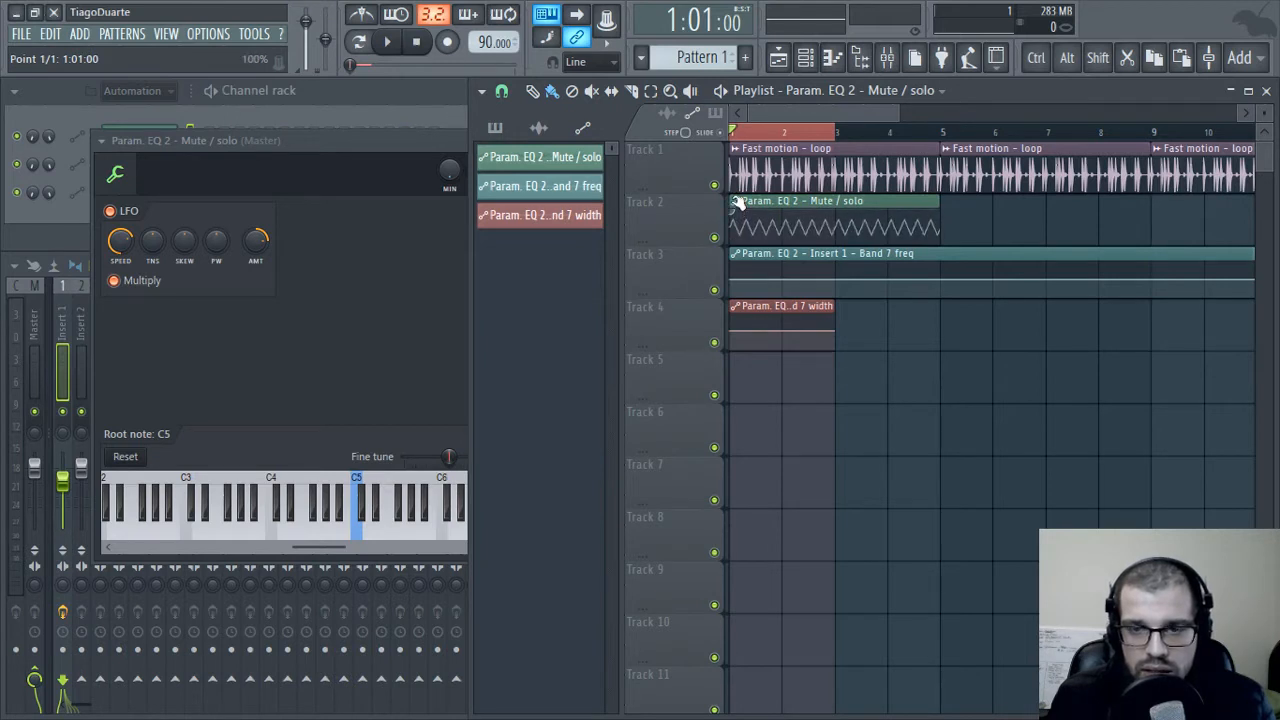
# - Set the Mute / solo clip's LFO amount to 100%, and try other start-point levels and LFO tension settings
pyautogui.moveTo(257, 242); pyautogui.dragTo(257, 204)
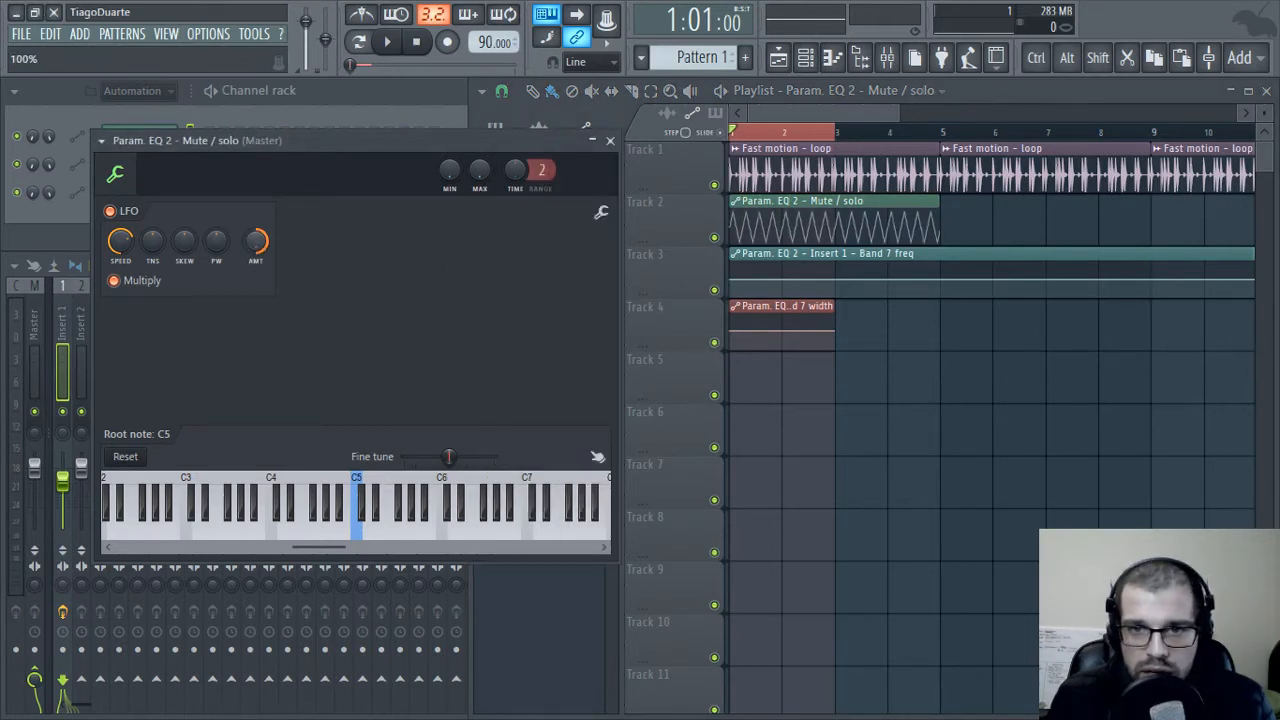
pyautogui.click(735, 212)
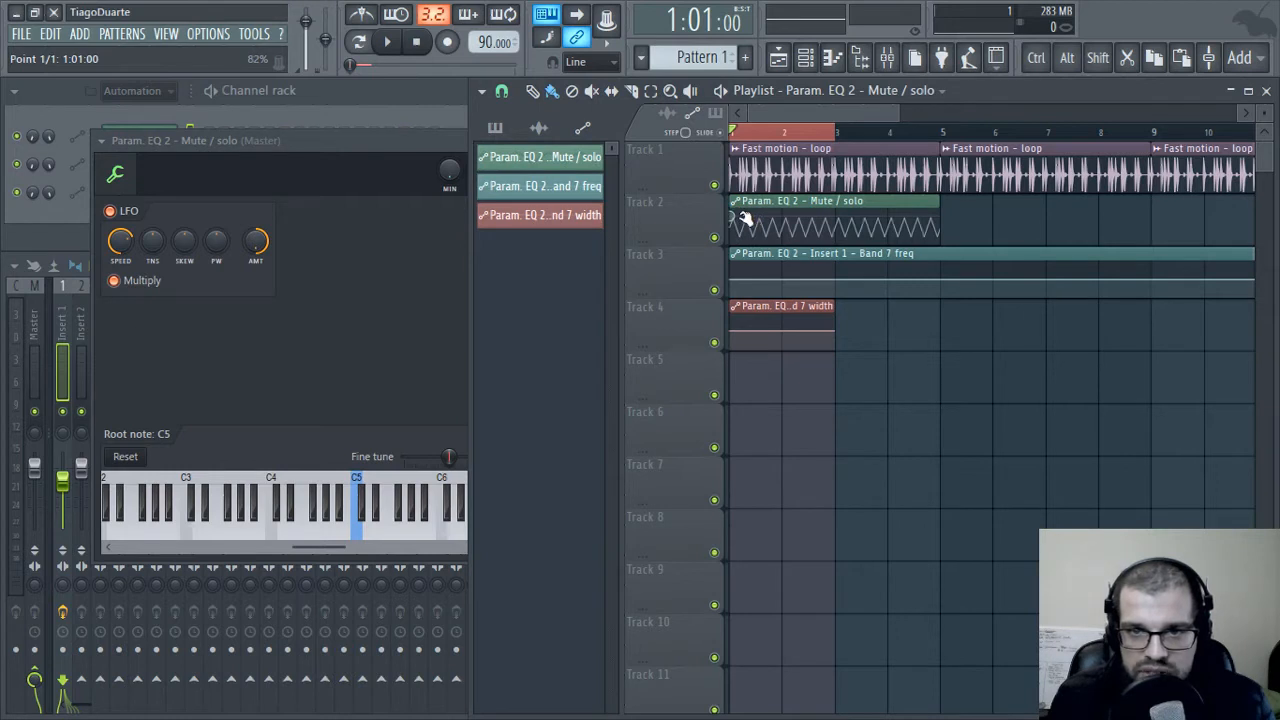
pyautogui.moveTo(743, 220); pyautogui.dragTo(745, 202)
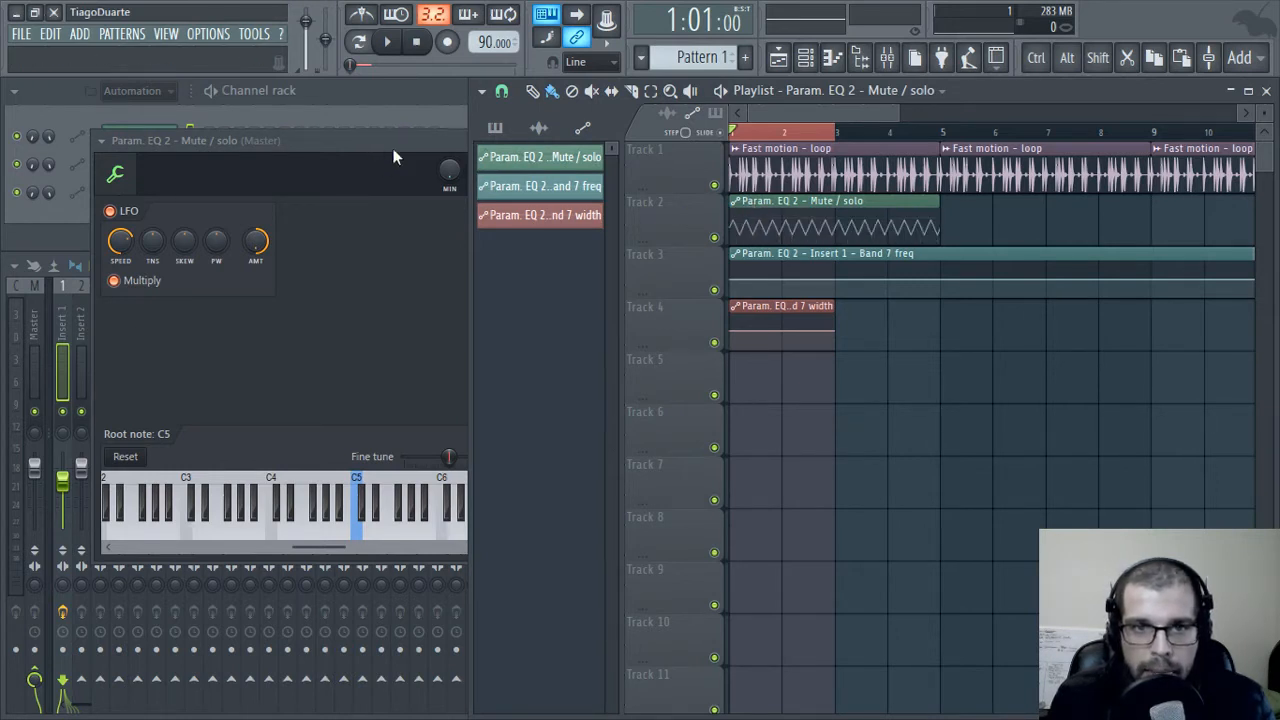
pyautogui.moveTo(404, 148); pyautogui.dragTo(370, 152)
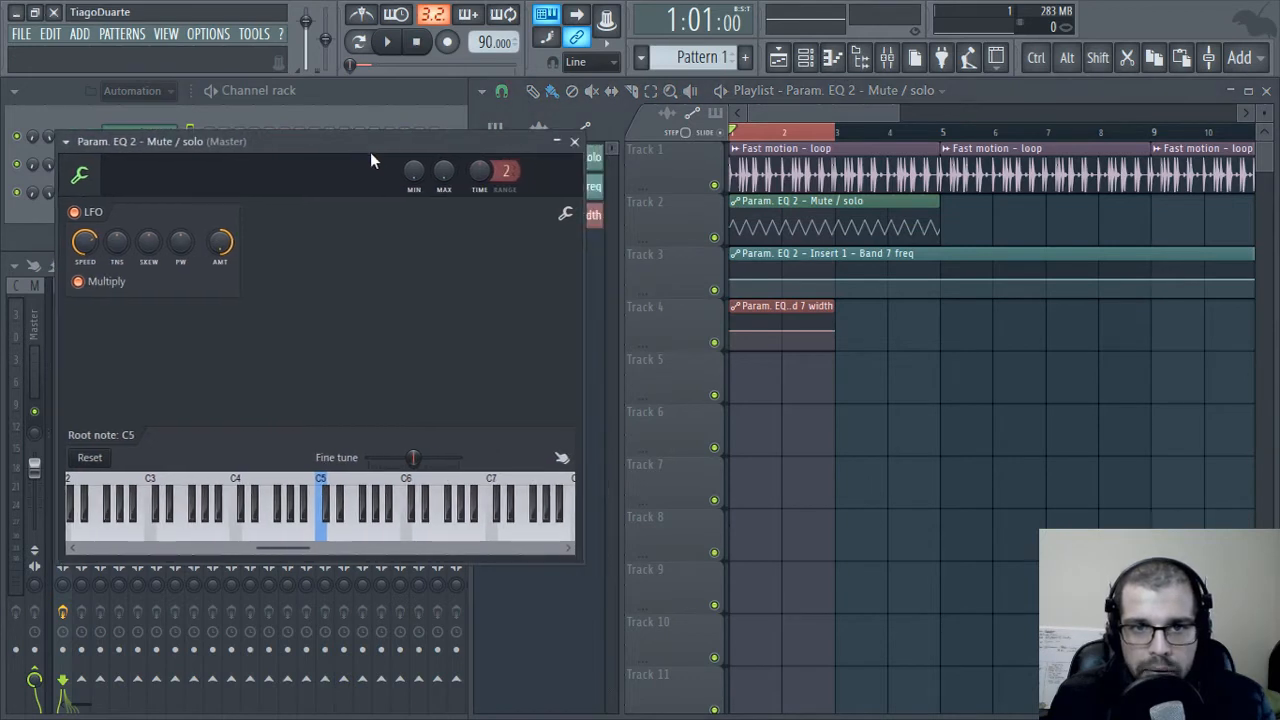
pyautogui.click(736, 222)
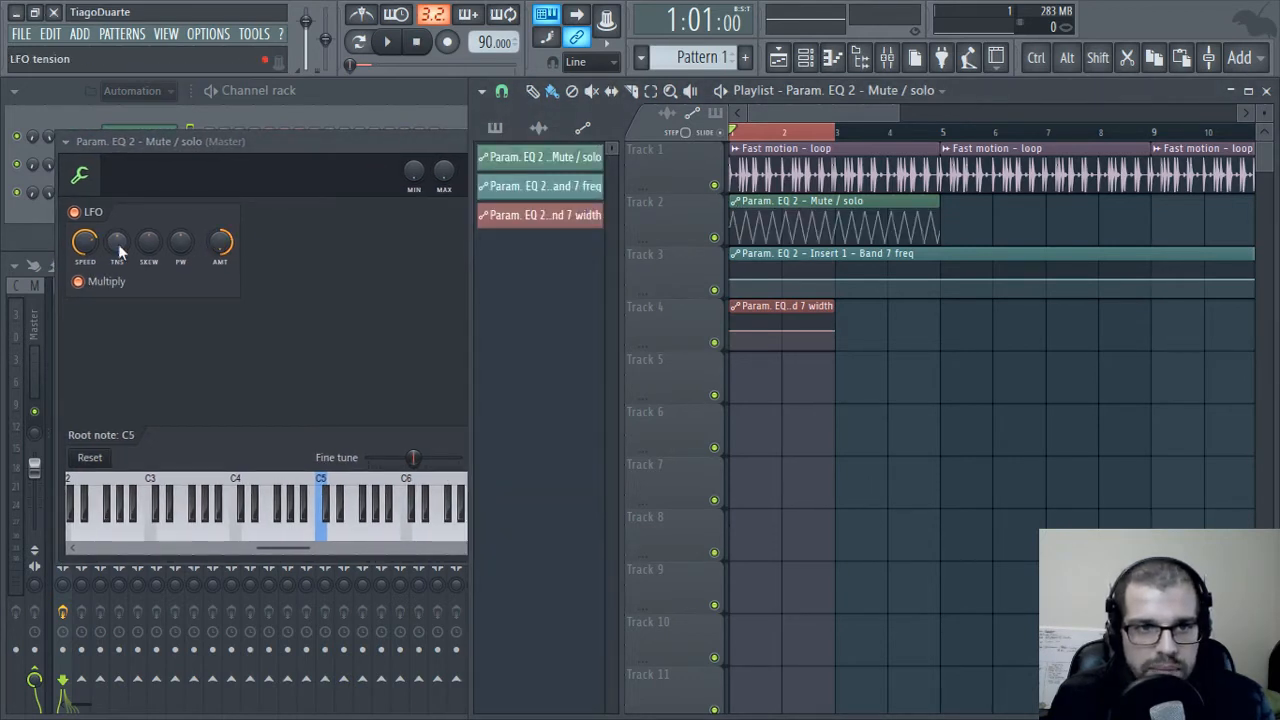
pyautogui.moveTo(117, 241)
pyautogui.mouseDown()
pyautogui.moveTo(117, 268)
pyautogui.moveTo(117, 196)
pyautogui.moveTo(118, 258)
pyautogui.mouseUp()
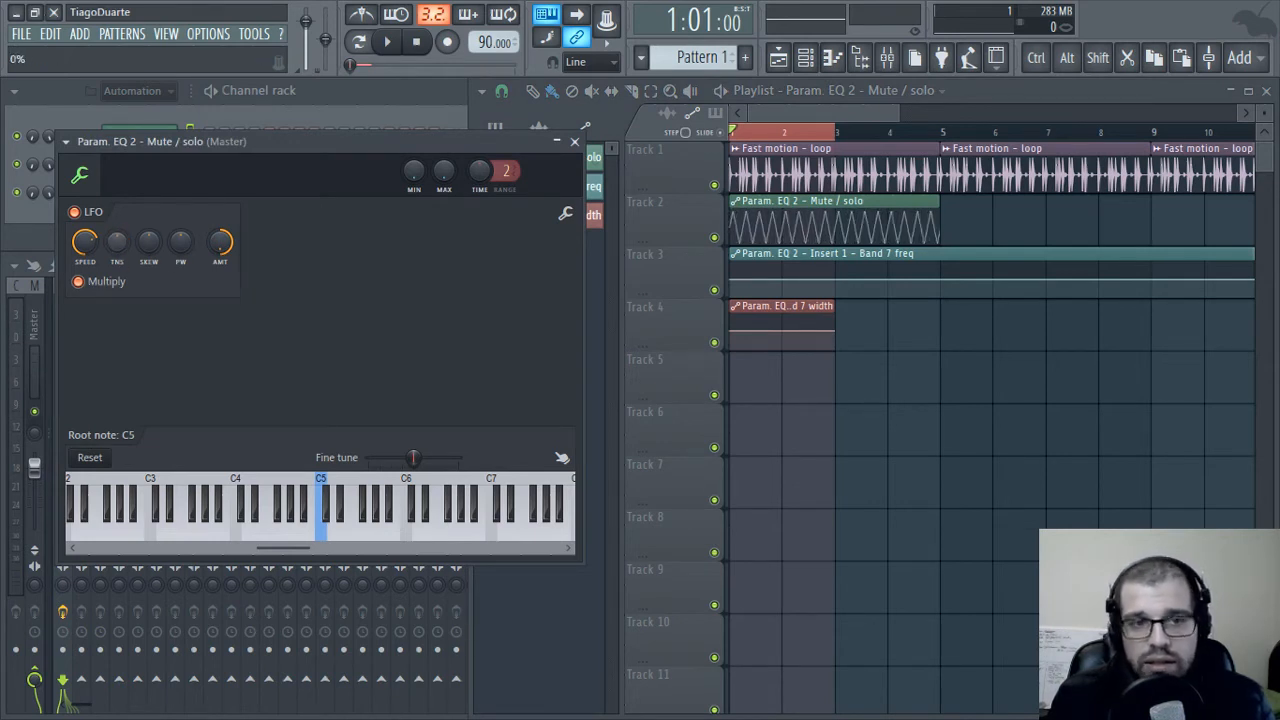
# - Disable the Mute / solo clip's LFO and try out its minimum output level at 40% and its maximum output level
pyautogui.click(92, 214)
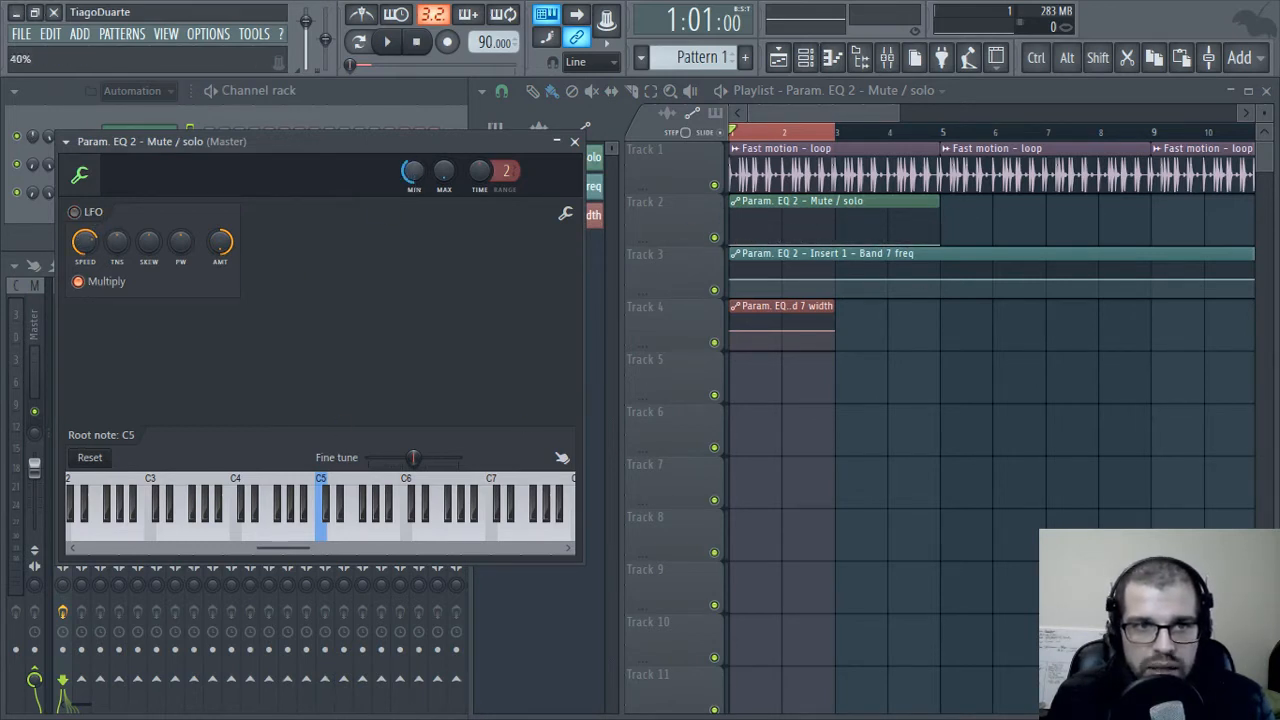
pyautogui.moveTo(444, 171); pyautogui.dragTo(444, 75)
pyautogui.moveTo(444, 171); pyautogui.dragTo(444, 150)
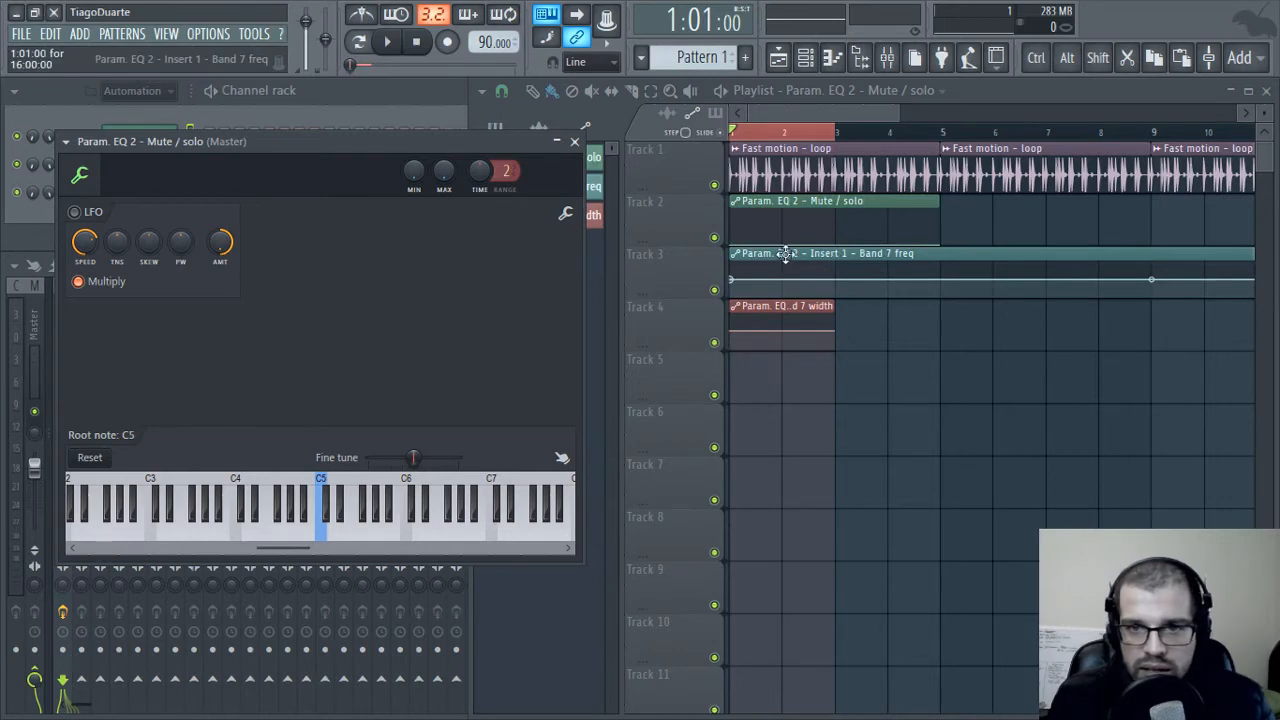
# - Close the Mute / solo settings and open the channel settings of the Band 7 freq automation clip
pyautogui.click(574, 141)
pyautogui.click(145, 164)
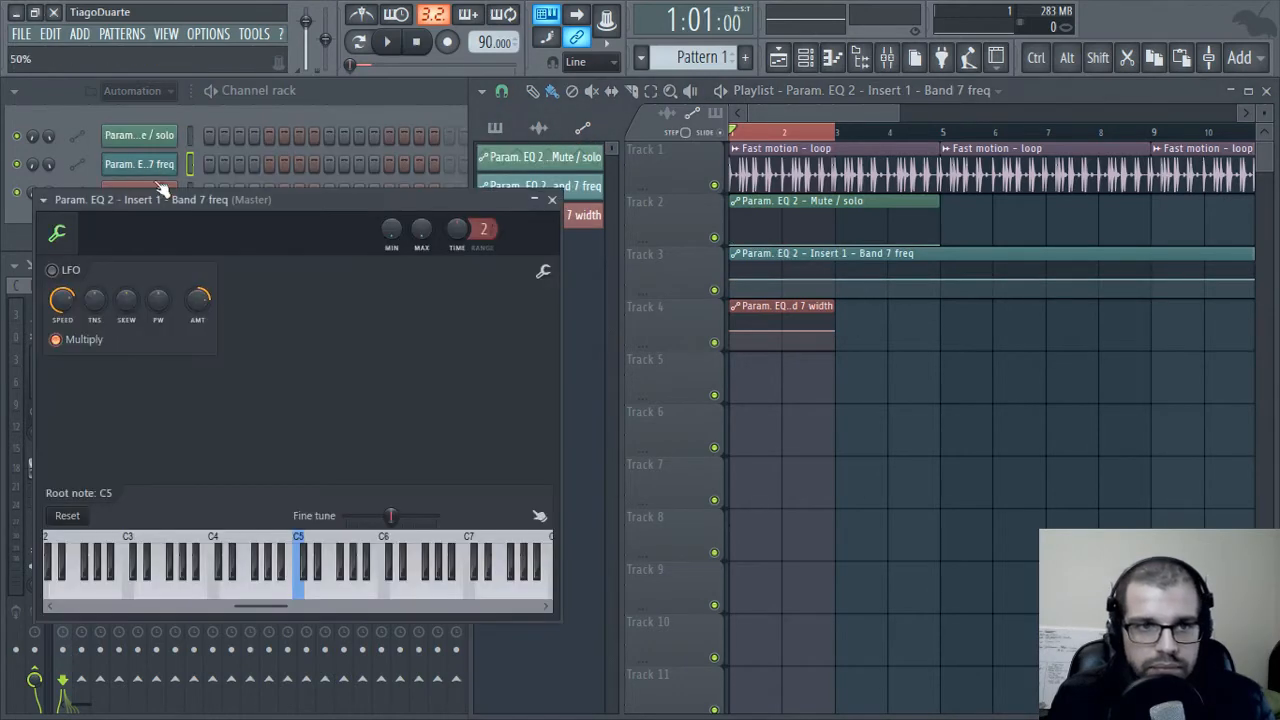
pyautogui.moveTo(247, 201); pyautogui.dragTo(253, 154)
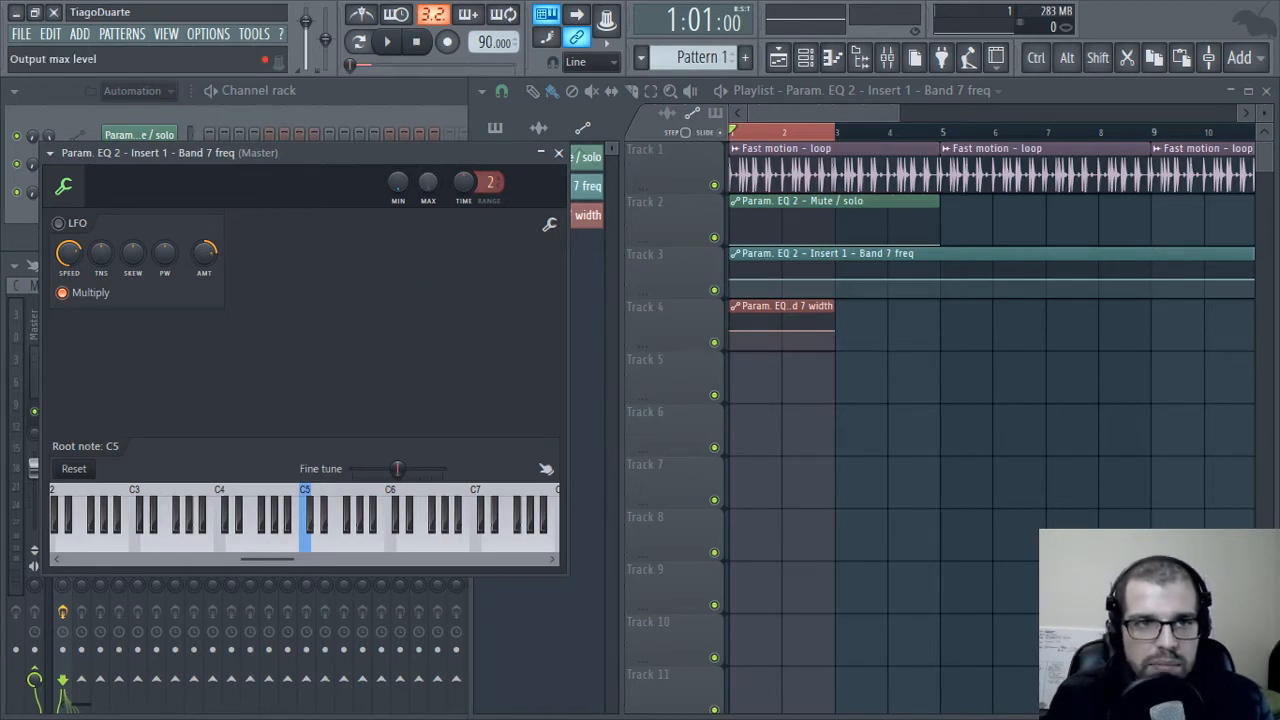
# - Narrow the Band 7 freq clip's output range with a raised minimum and an 80% maximum, and lower its start point to the bottom
pyautogui.moveTo(428, 182); pyautogui.dragTo(428, 179)
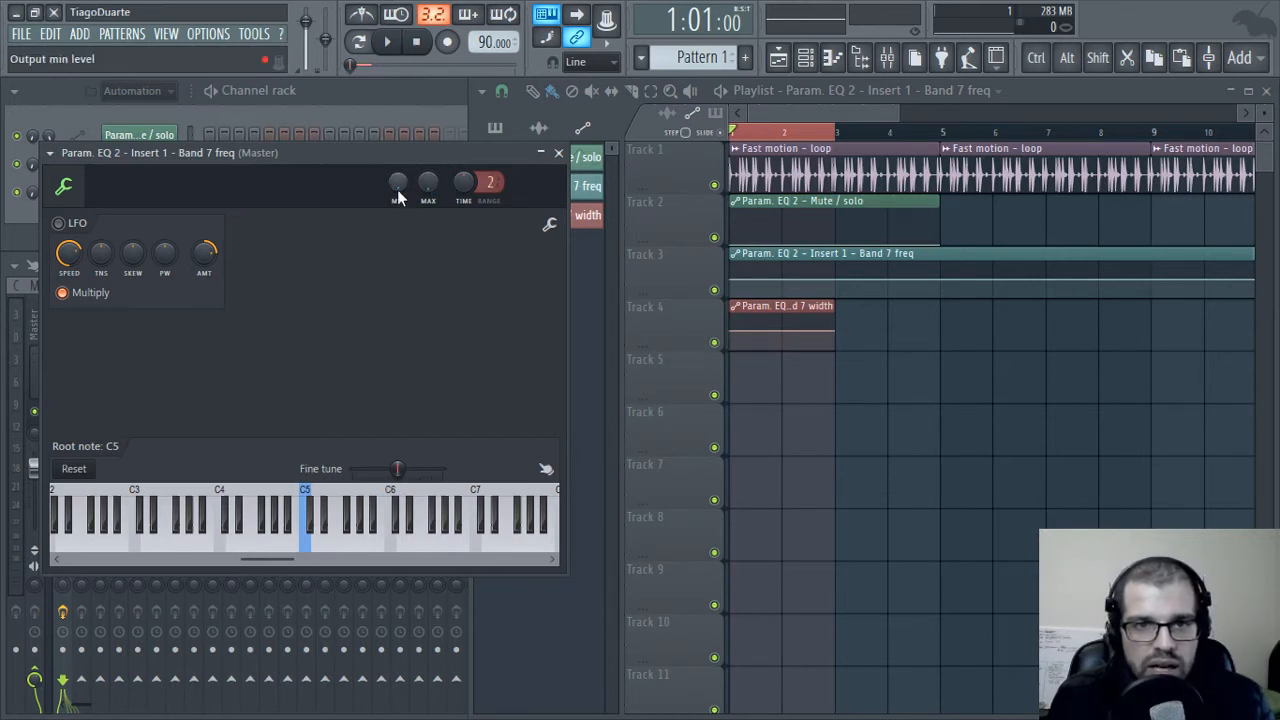
pyautogui.moveTo(398, 182); pyautogui.dragTo(398, 179)
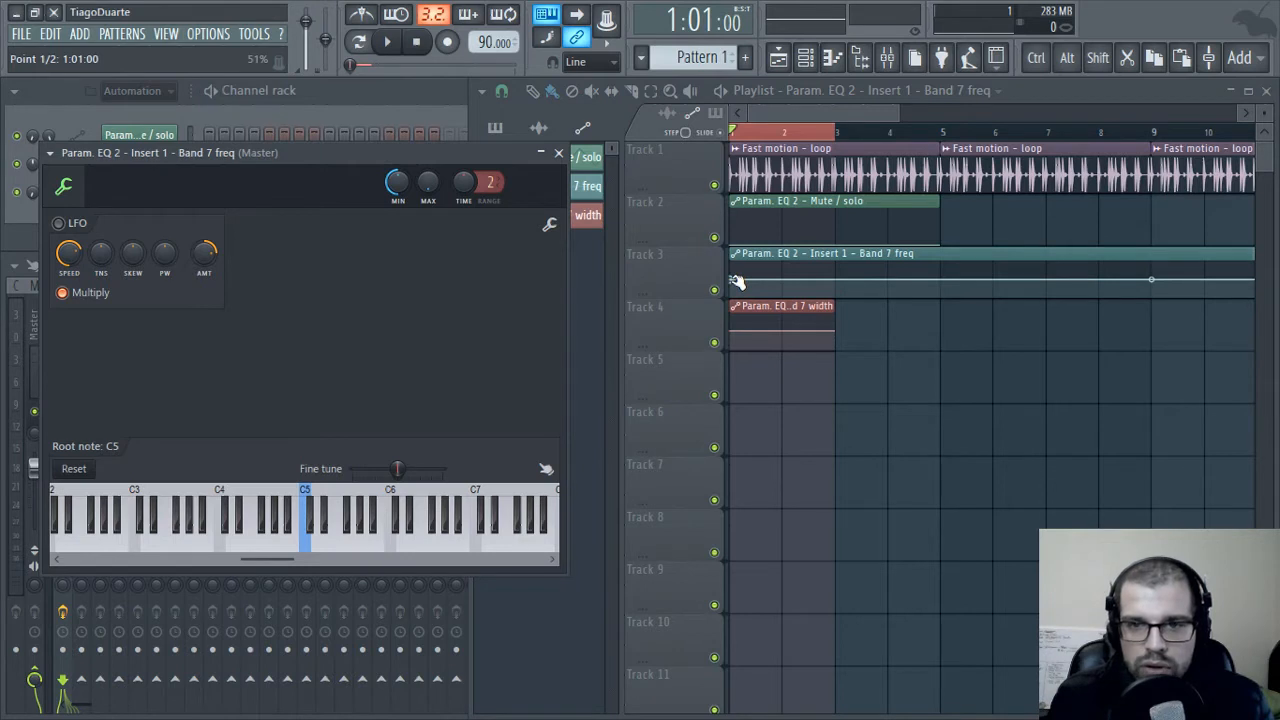
pyautogui.moveTo(736, 281); pyautogui.dragTo(752, 302)
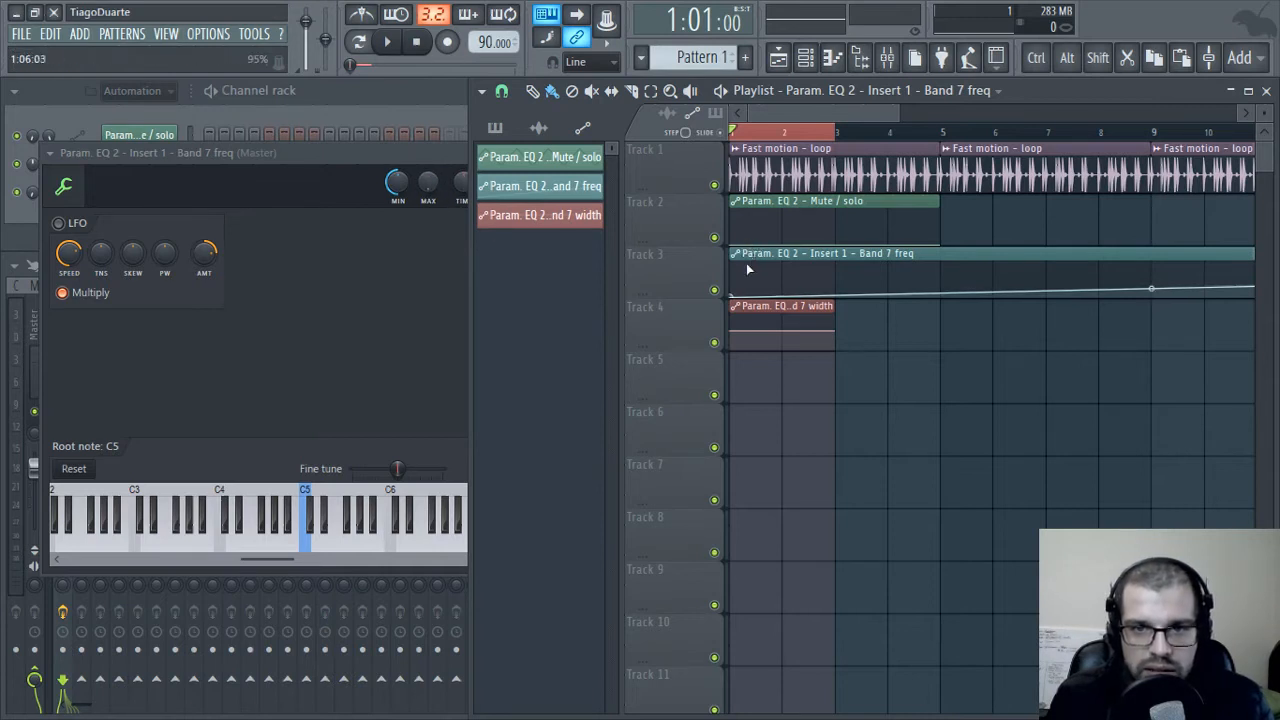
pyautogui.click(434, 183)
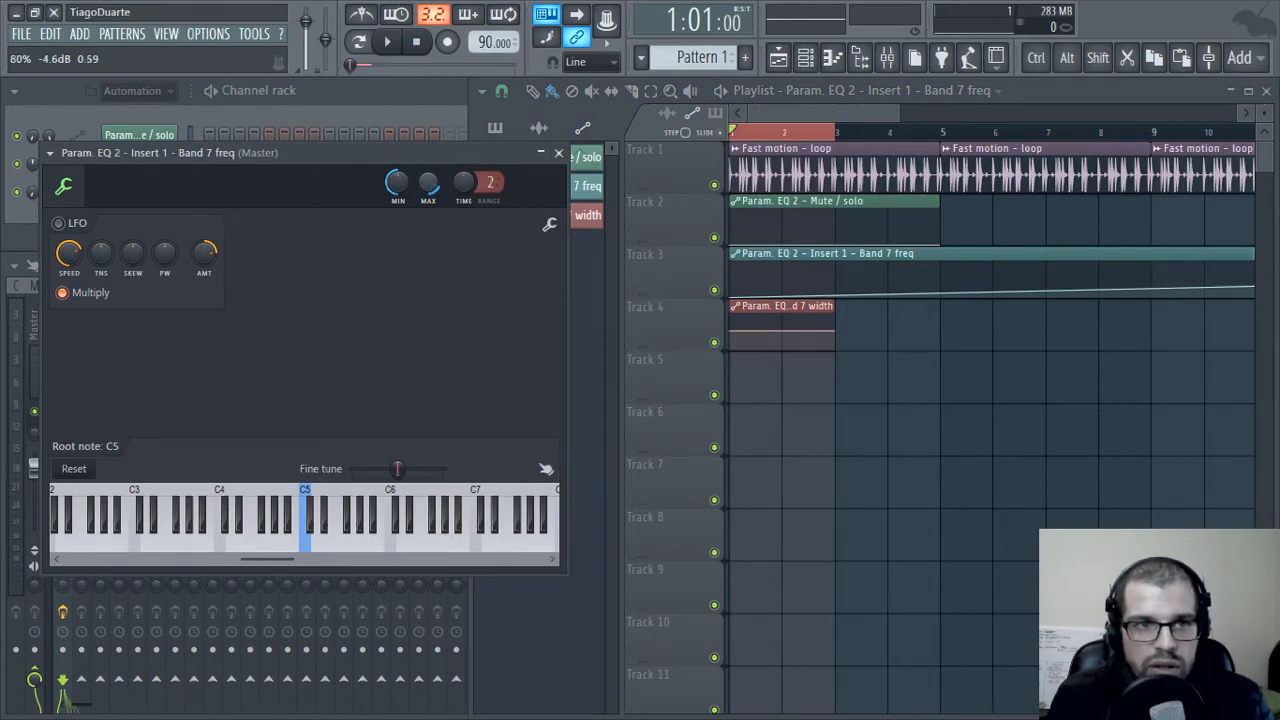
# - Raise the end point of the Band 7 freq automation clip at bar 17 to the top
pyautogui.moveTo(1125, 330); pyautogui.dragTo(739, 336)
pyautogui.moveTo(1069, 349); pyautogui.dragTo(738, 335)
pyautogui.moveTo(906, 280); pyautogui.dragTo(905, 262)
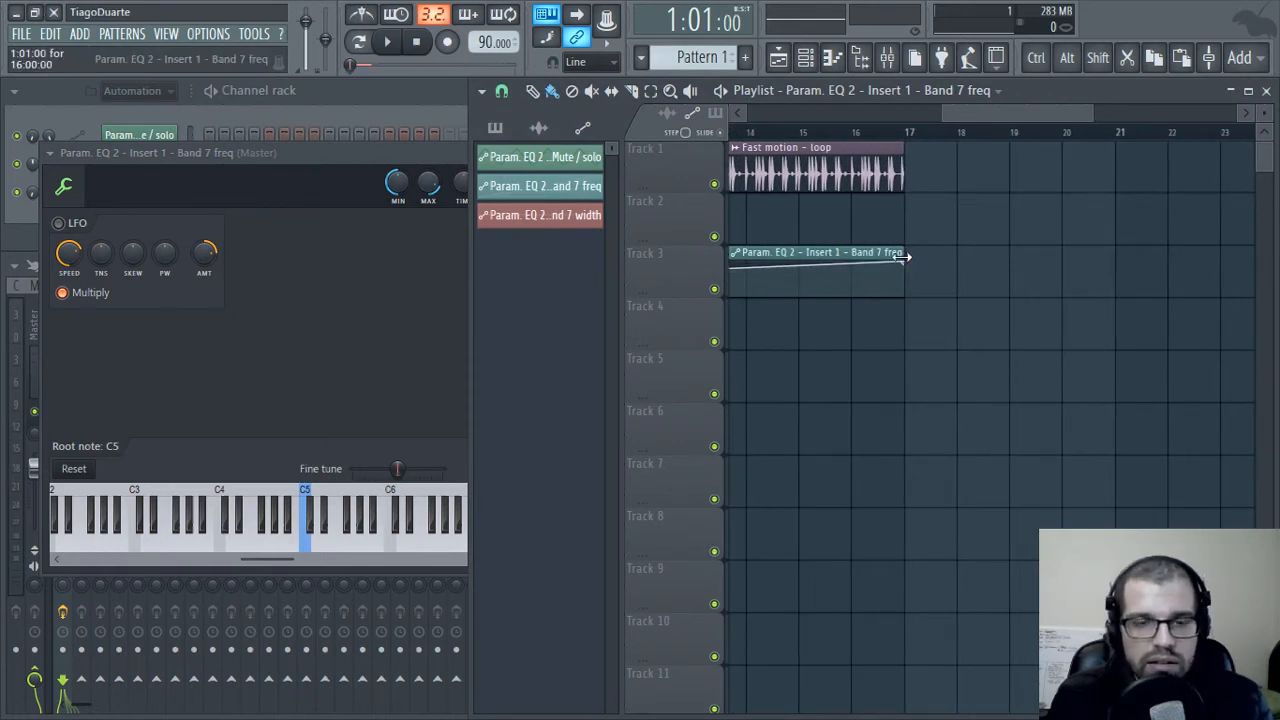
pyautogui.moveTo(981, 120); pyautogui.dragTo(779, 121)
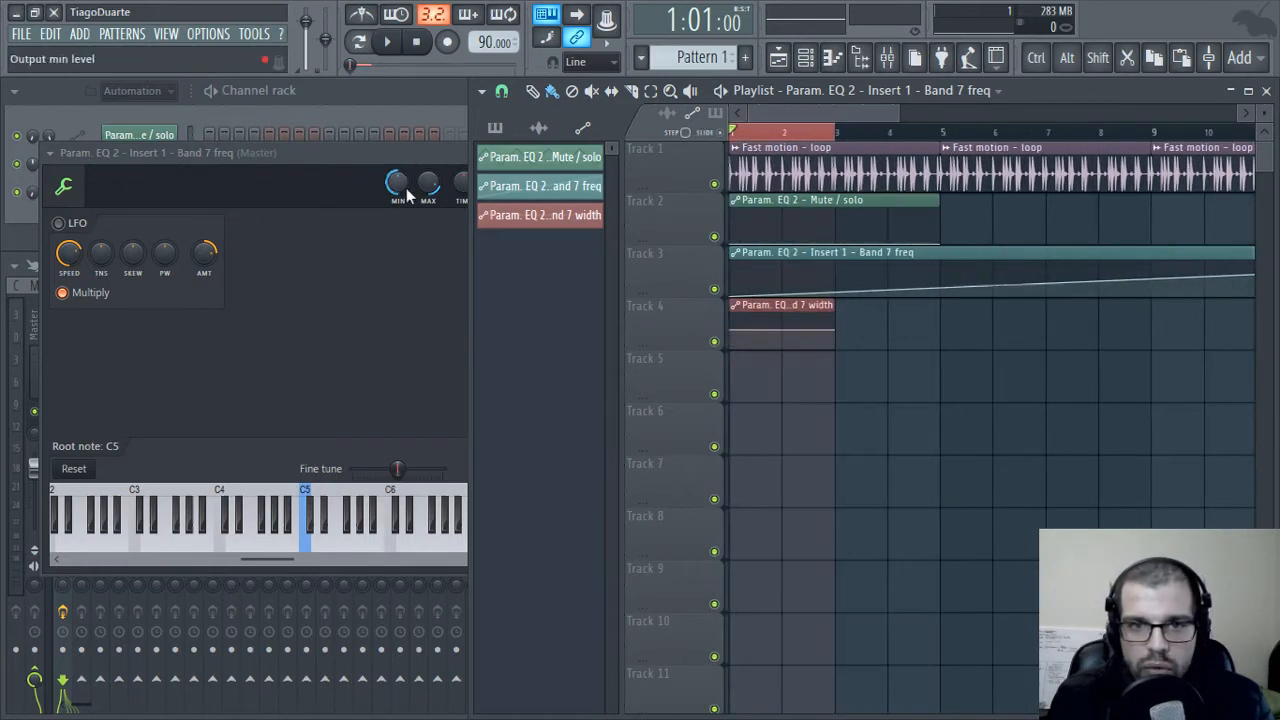
pyautogui.click(400, 182)
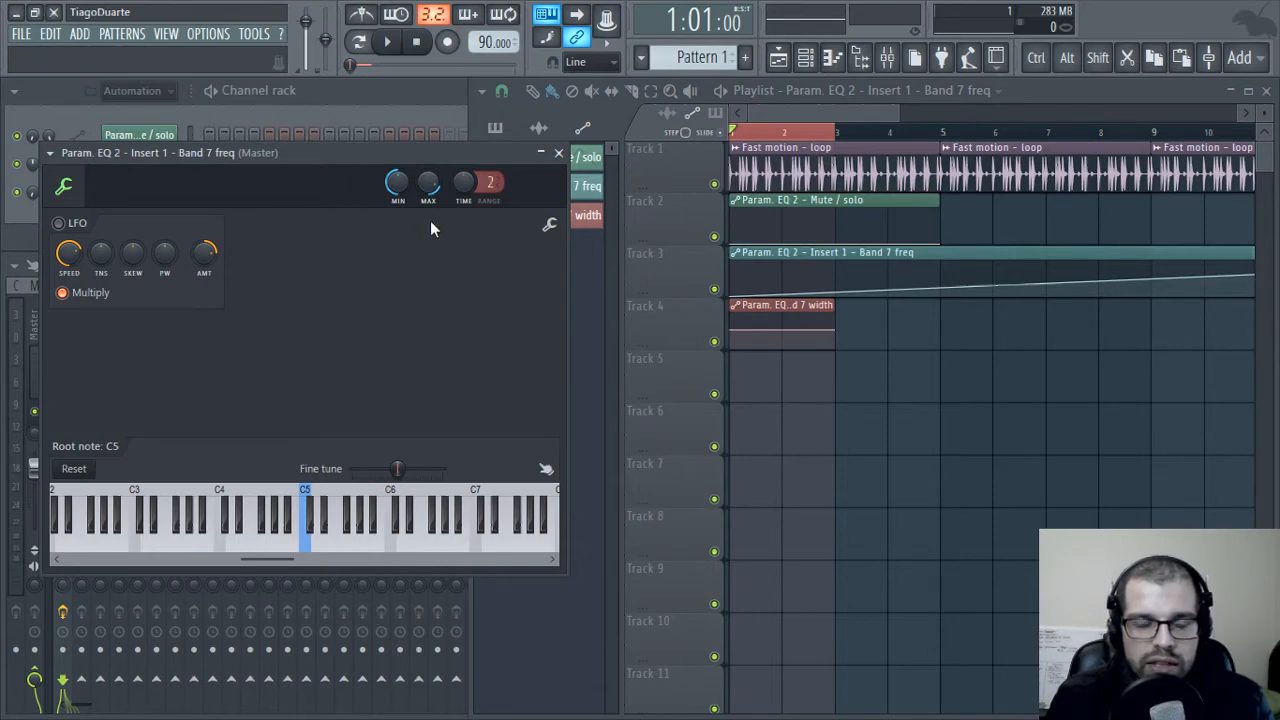
# - Move the Band 7 freq channel settings aside and close the playlist to reveal the mixer
pyautogui.moveTo(466, 153); pyautogui.dragTo(428, 89)
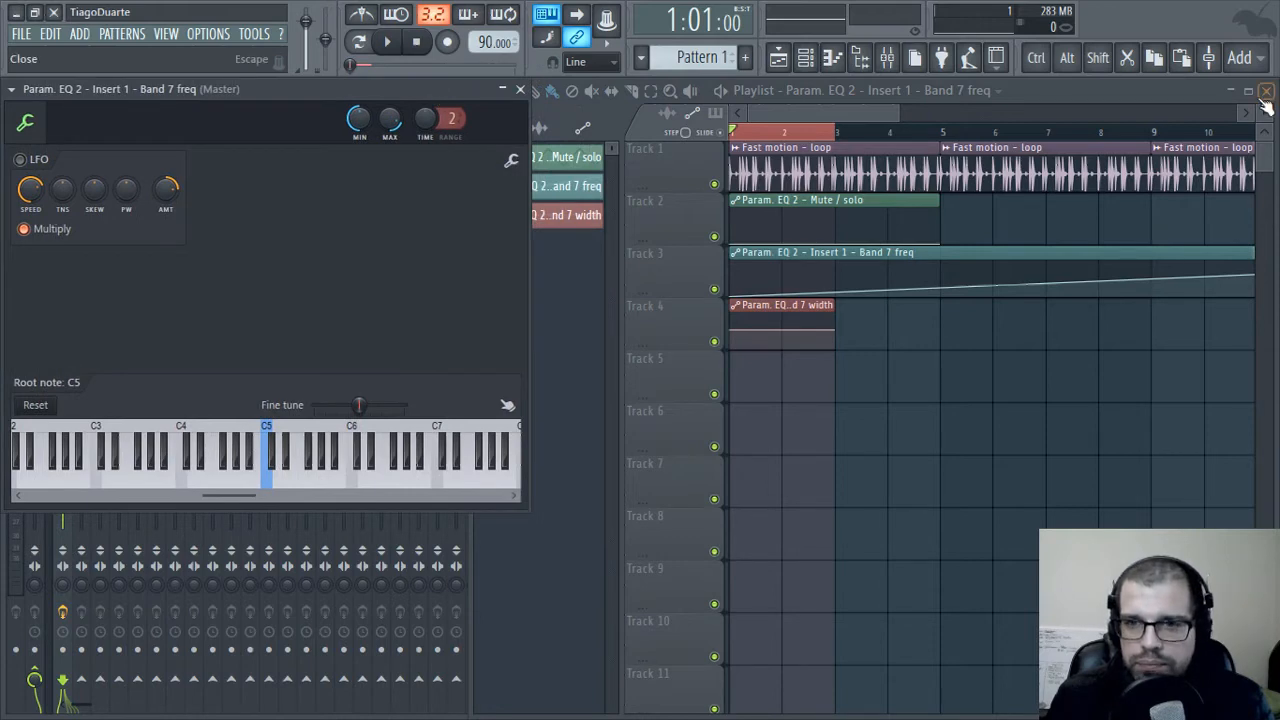
pyautogui.click(1132, 90)
pyautogui.doubleClick(1152, 91)
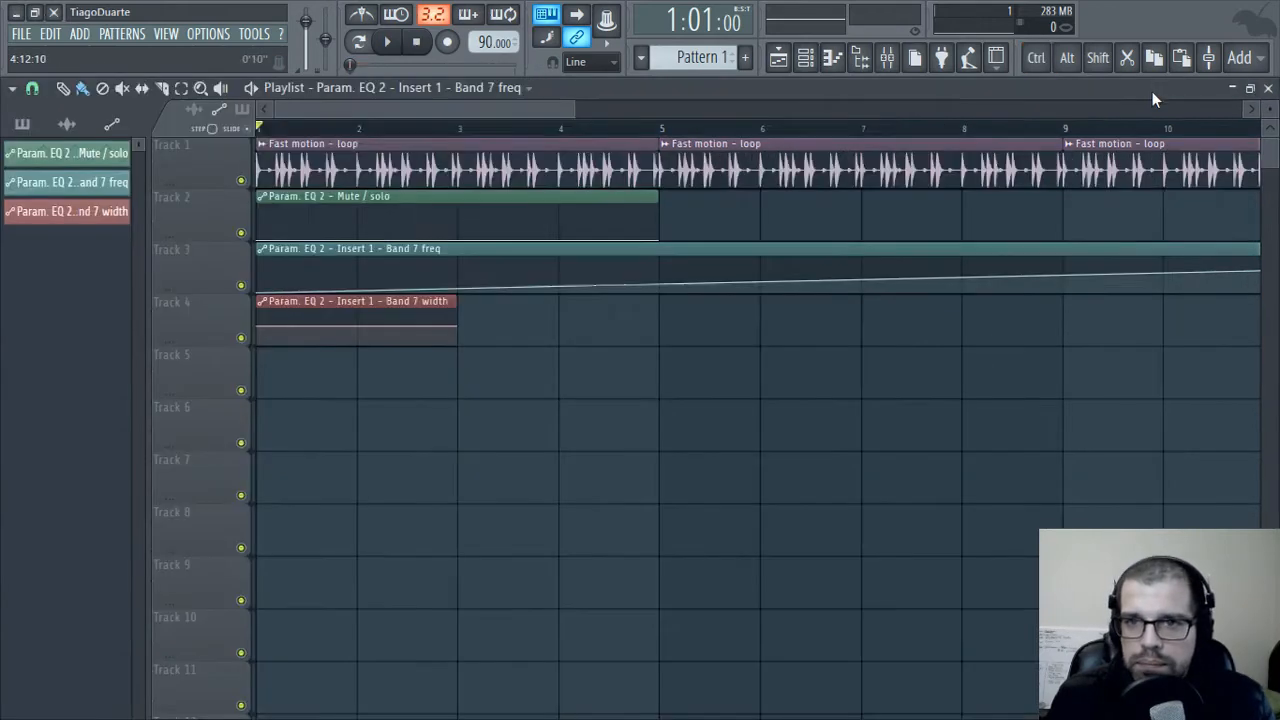
pyautogui.doubleClick(1198, 92)
pyautogui.click(1266, 91)
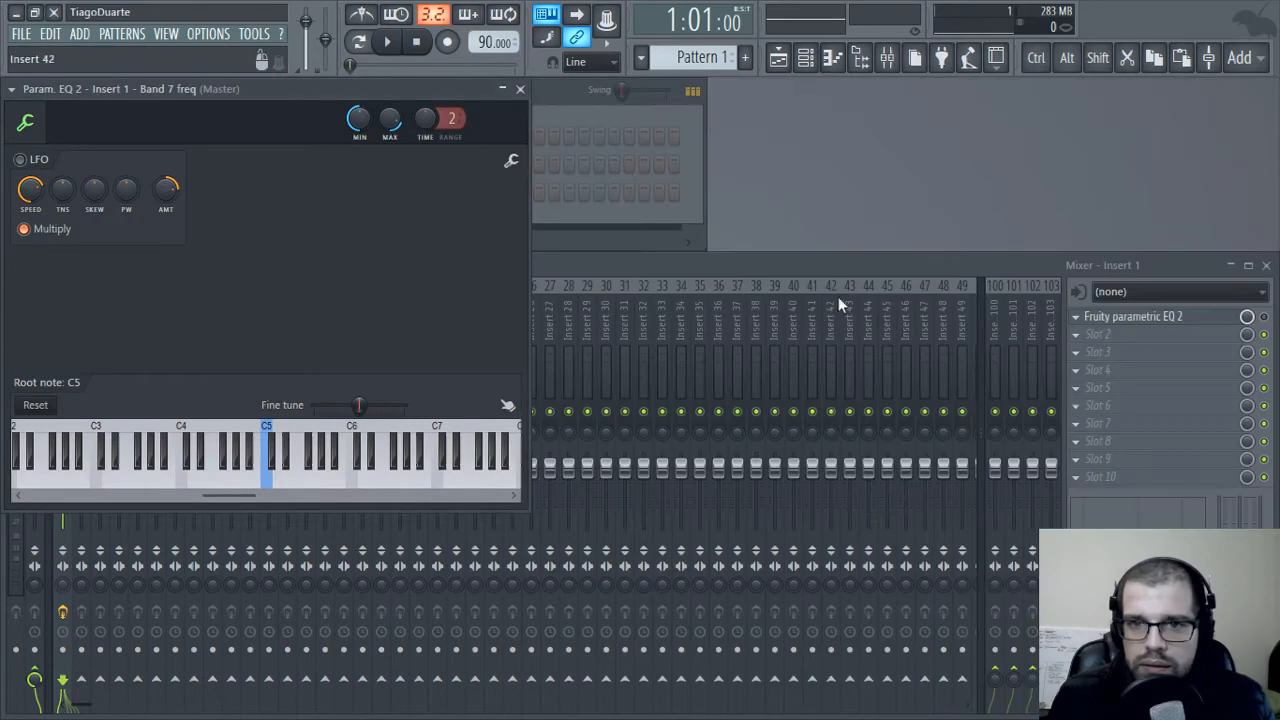
# - Open Insert 1's Fruity parametric EQ 2, switch the effect on, and move its window above the mixer tracks
pyautogui.click(1144, 316)
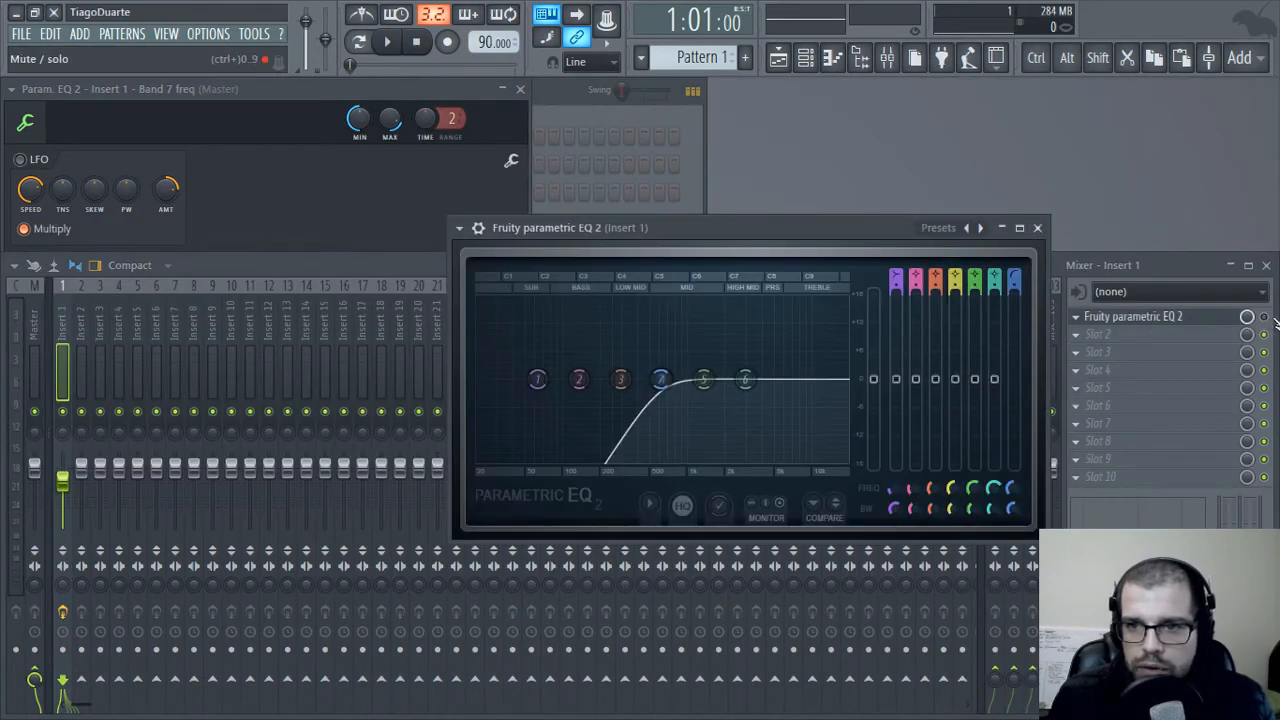
pyautogui.click(1266, 317)
pyautogui.click(1209, 318)
pyautogui.click(1209, 318)
pyautogui.moveTo(832, 229); pyautogui.dragTo(900, 109)
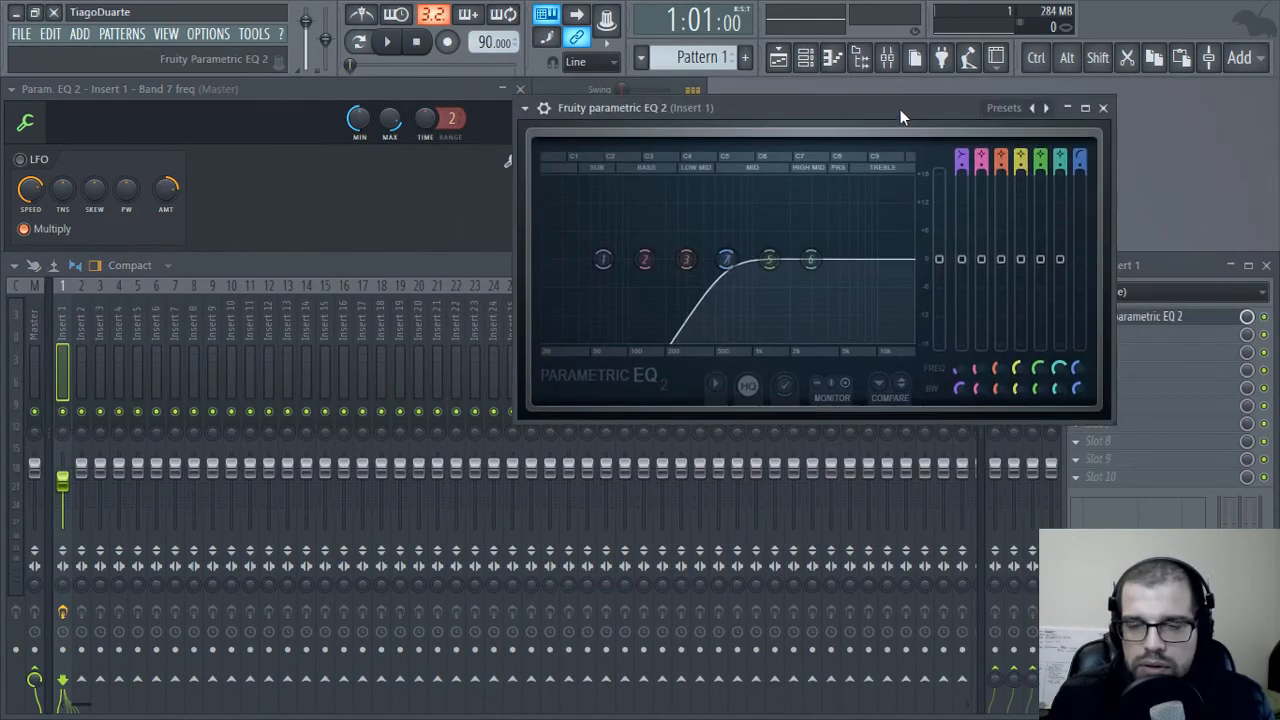
# - Mute playlist Track 2 with the Mute / solo automation, and play the song while watching the EQ
pyautogui.click(780, 57)
pyautogui.click(714, 237)
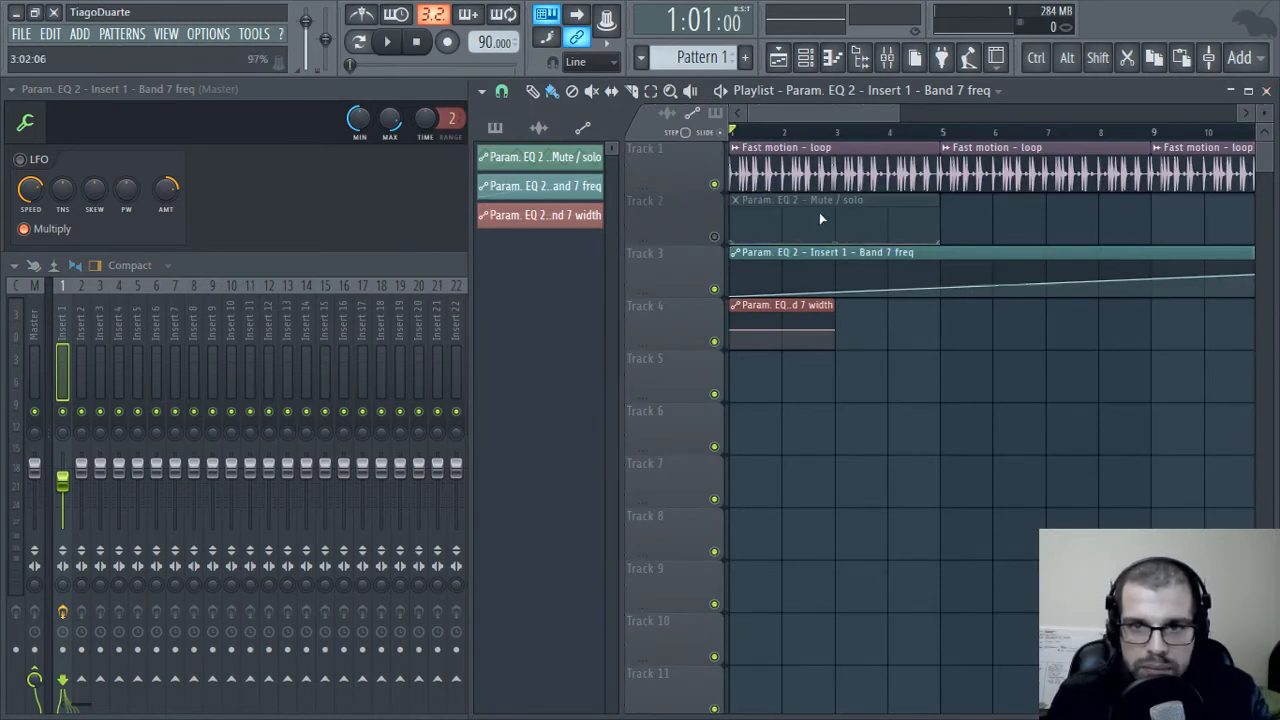
pyautogui.click(1267, 91)
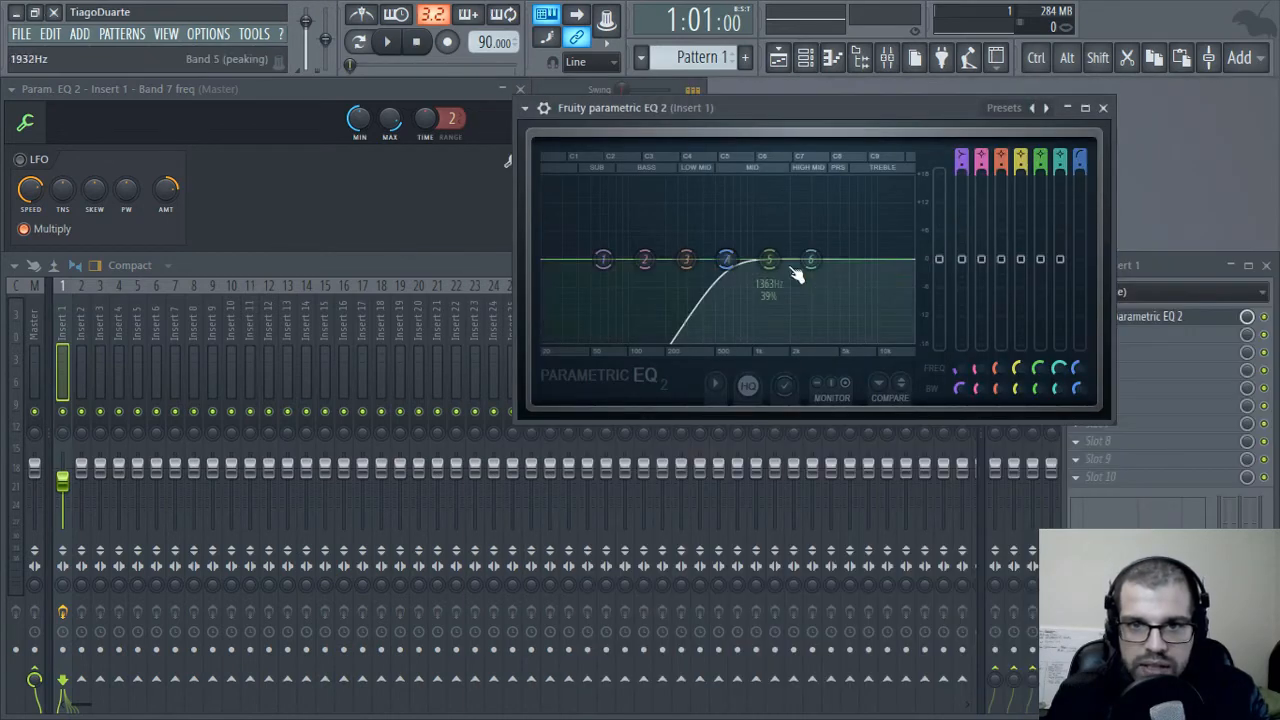
pyautogui.click(388, 44)
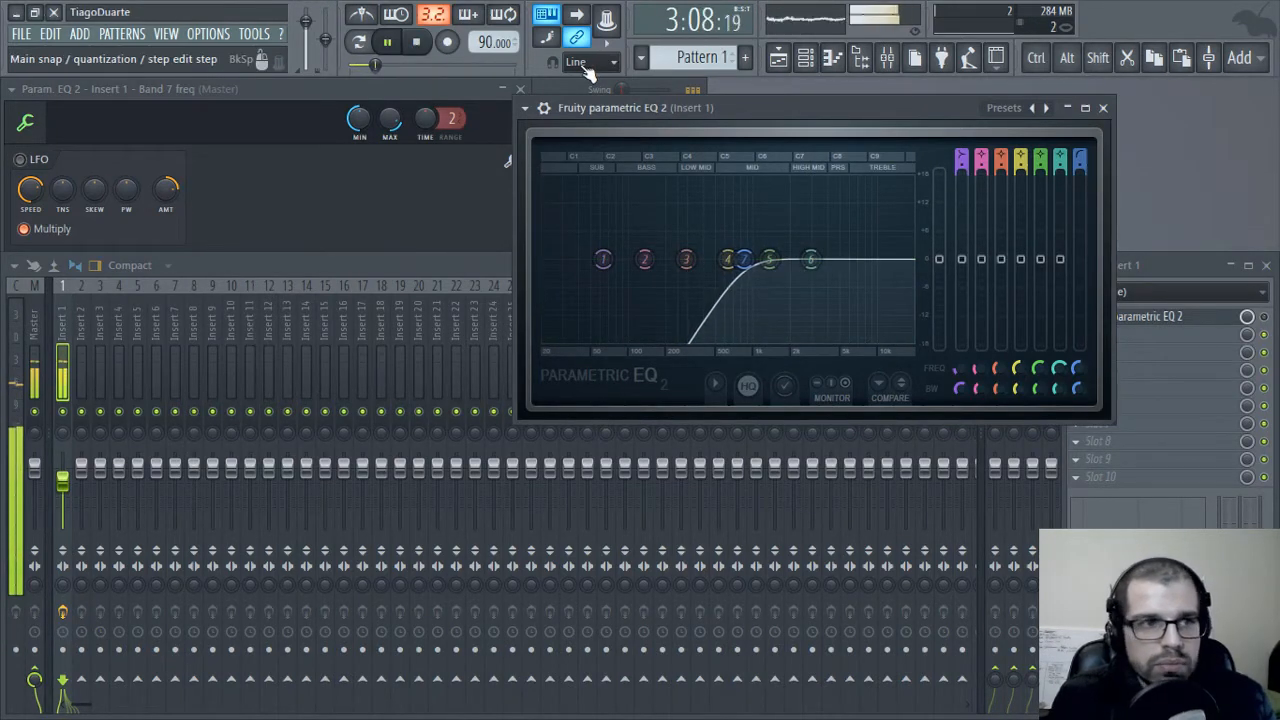
pyautogui.press('space')
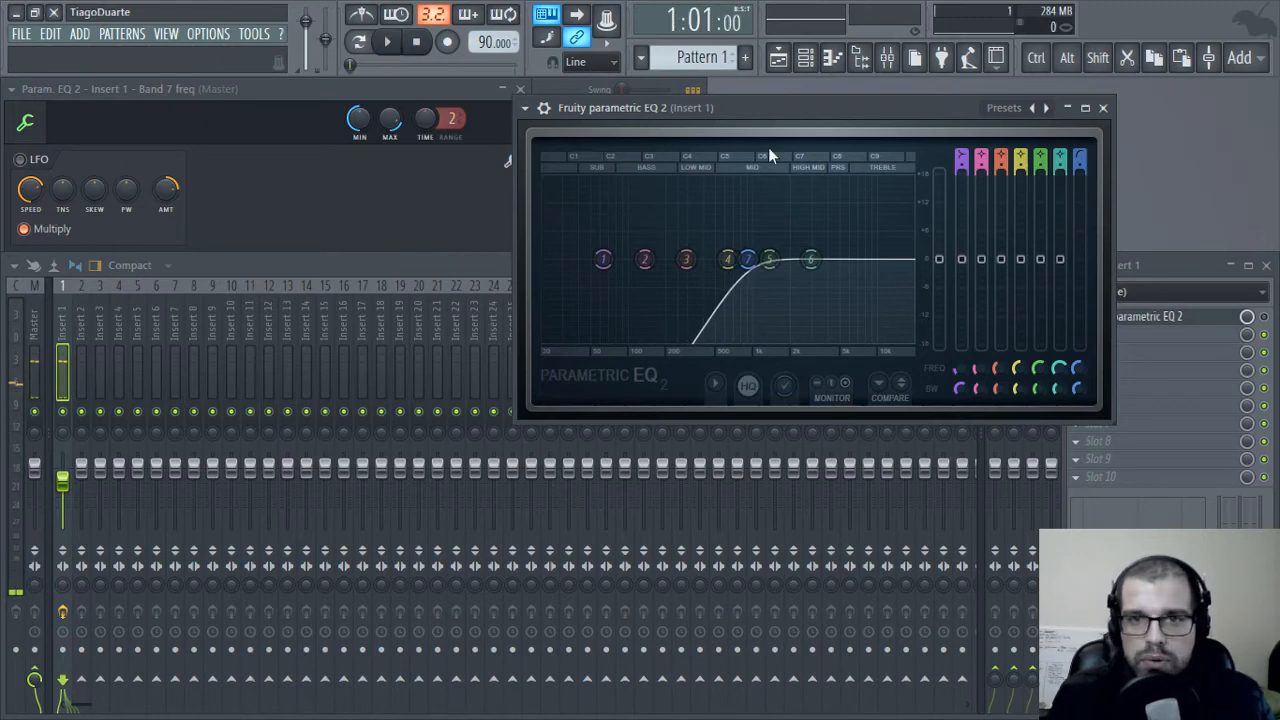
# - Reopen the playlist and arrange the EQ window below the Band 7 freq settings, beside the playlist
pyautogui.moveTo(803, 112); pyautogui.dragTo(303, 160)
pyautogui.click(778, 57)
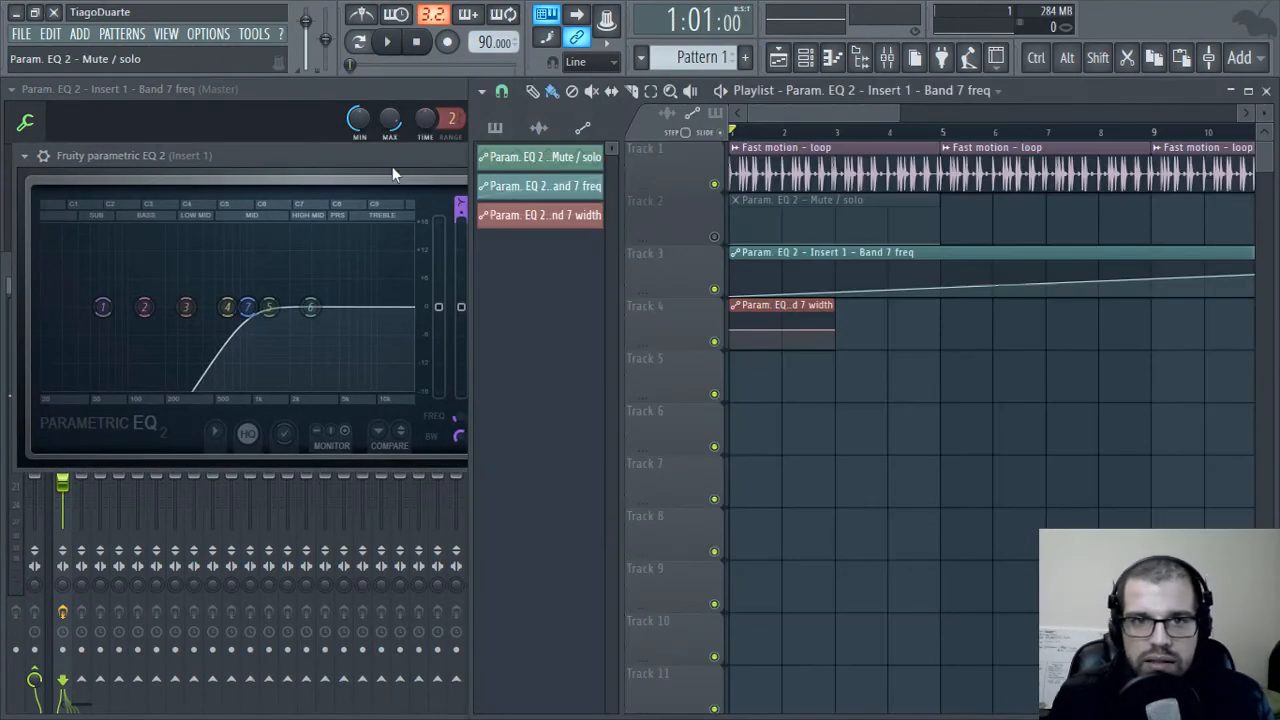
pyautogui.moveTo(392, 158); pyautogui.dragTo(377, 402)
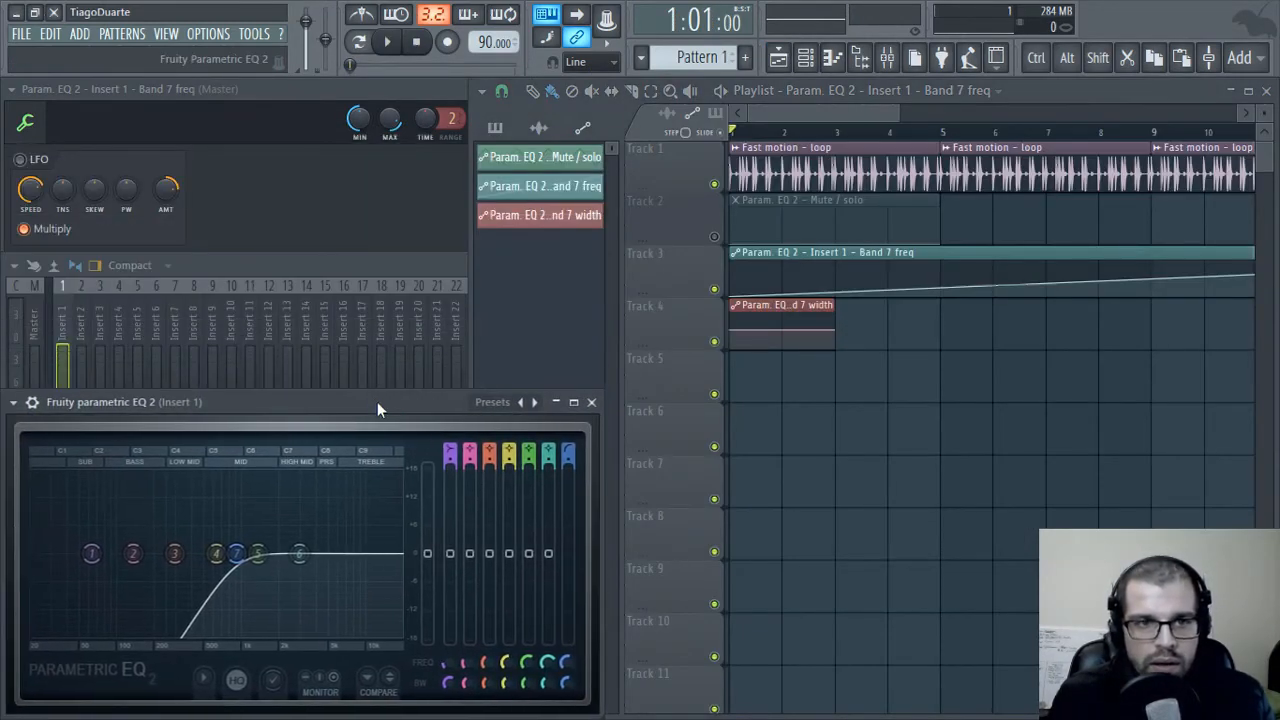
pyautogui.click(306, 101)
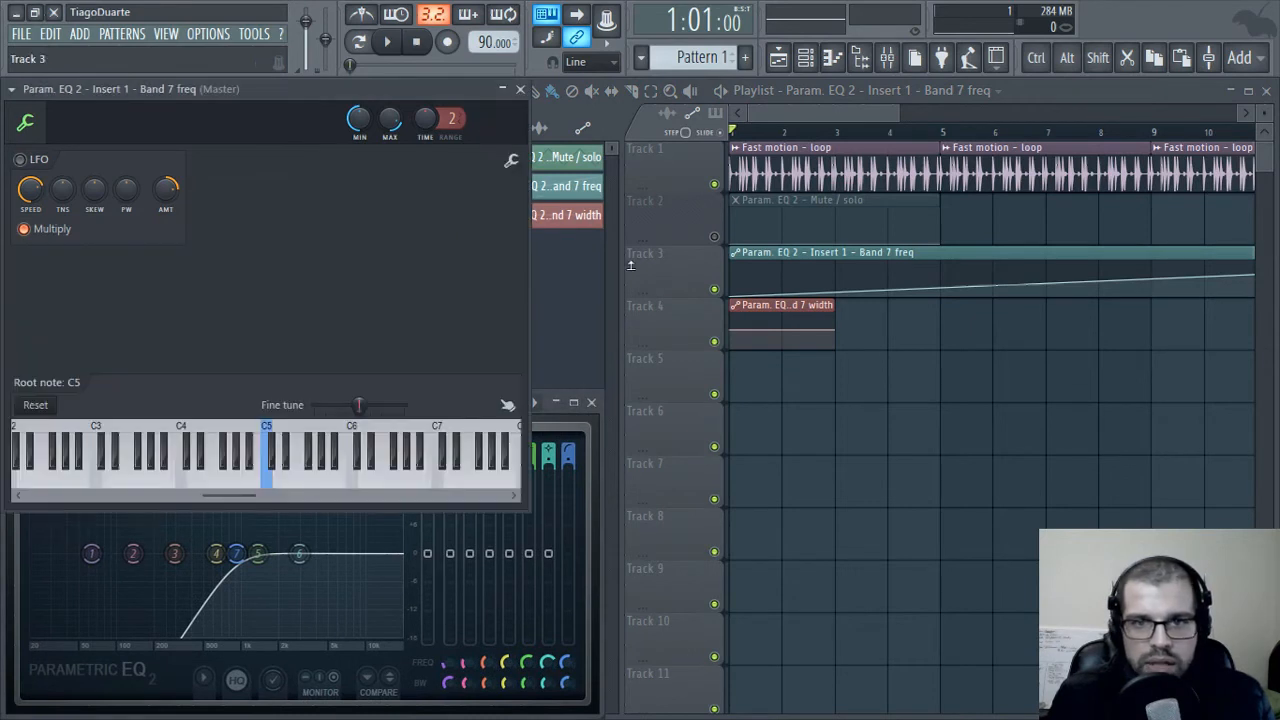
pyautogui.click(880, 111)
# - Shorten the Band 7 freq automation clip to four bars, ending at bar 5
pyautogui.scroll(-3, 1016, 411)
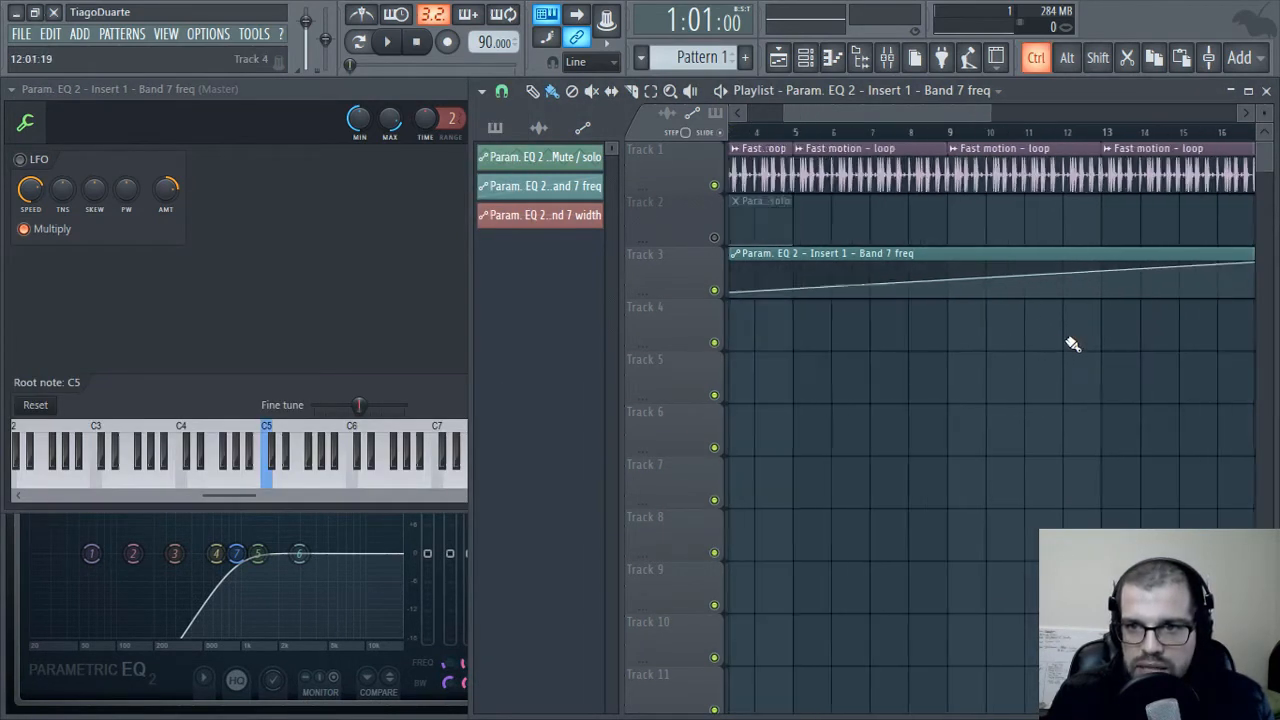
pyautogui.moveTo(1207, 263); pyautogui.dragTo(851, 258)
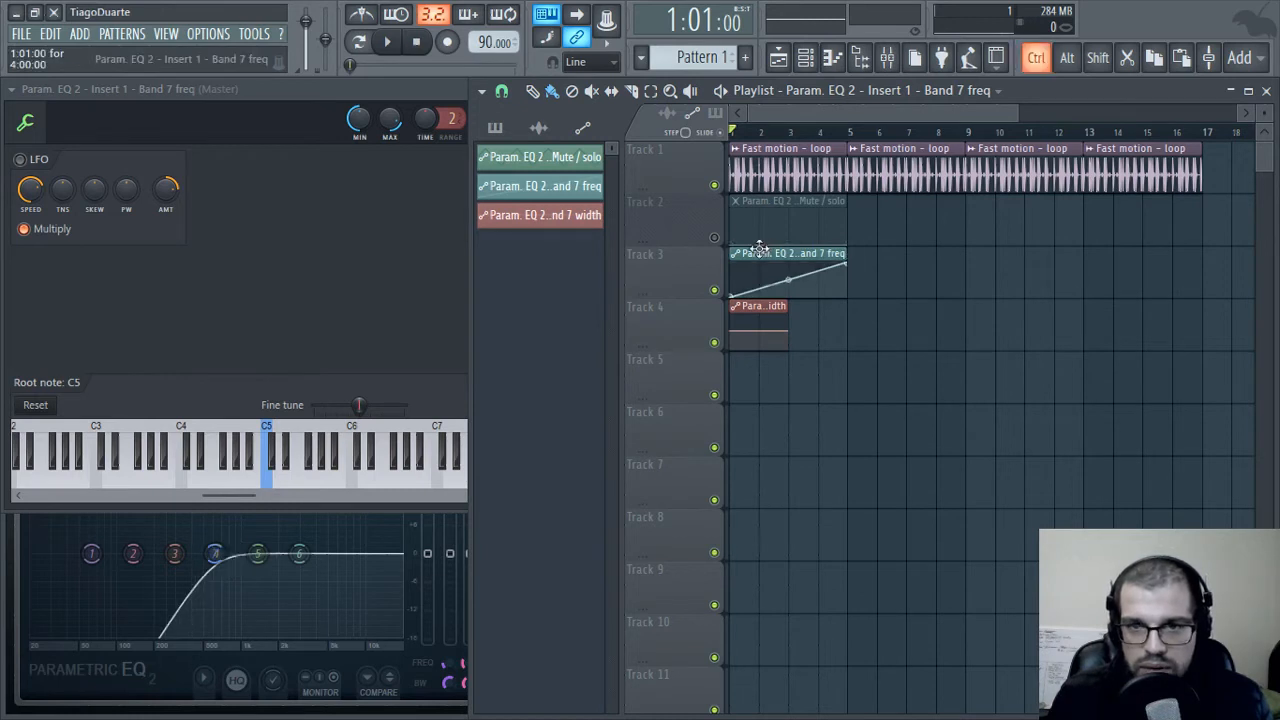
pyautogui.scroll(3, 760, 250)
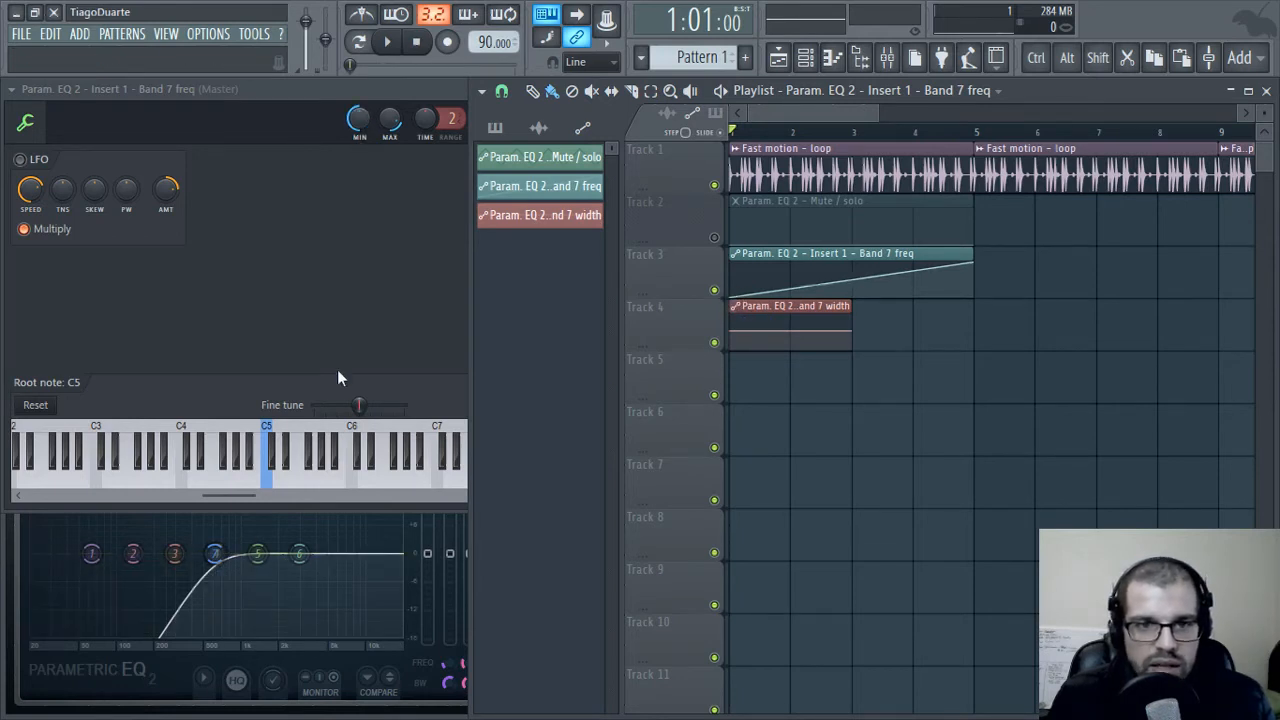
# - Try the Band 7 freq clip's minimum output at its lowest level, playing briefly to check where the filter starts
pyautogui.click(252, 692)
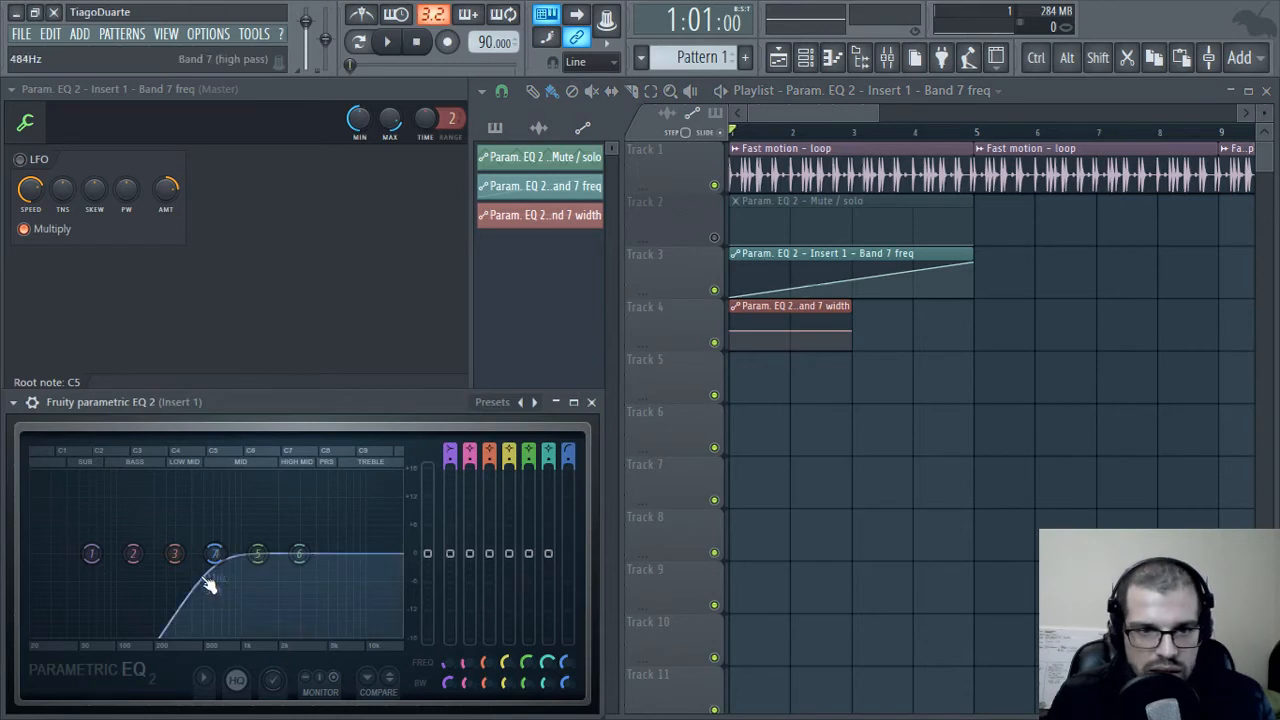
pyautogui.moveTo(358, 120); pyautogui.dragTo(358, 148)
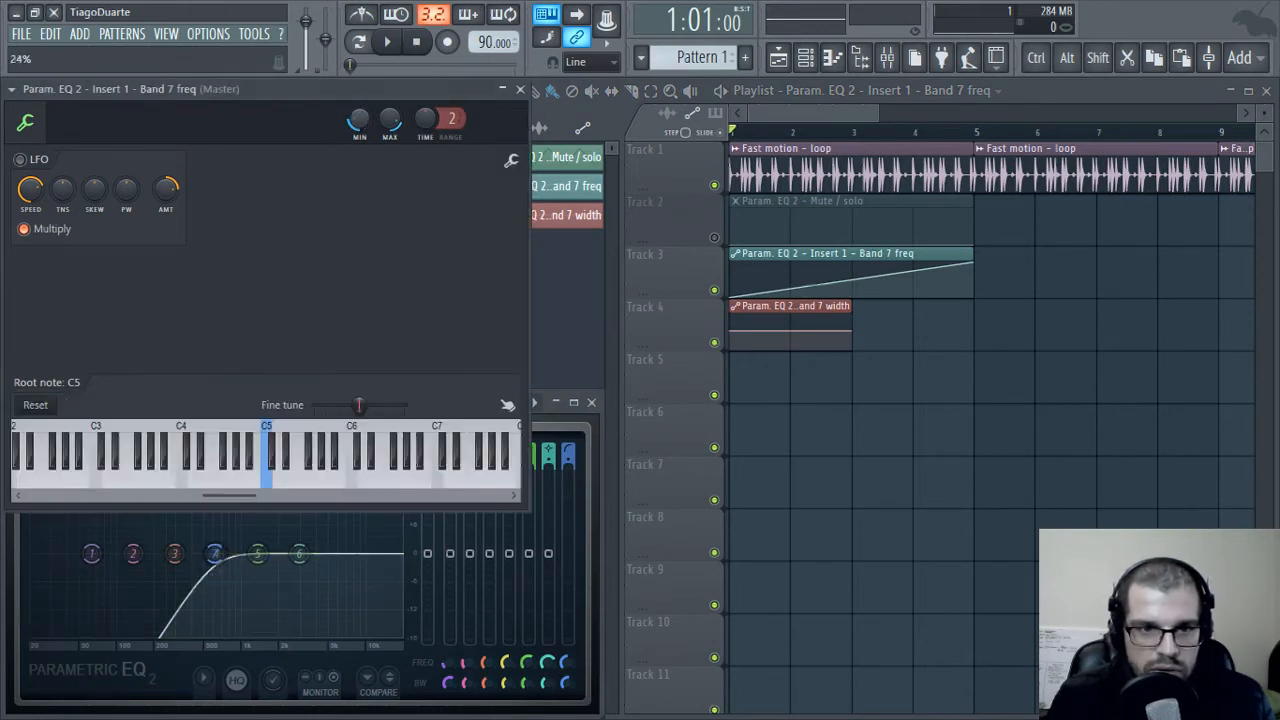
pyautogui.click(392, 42)
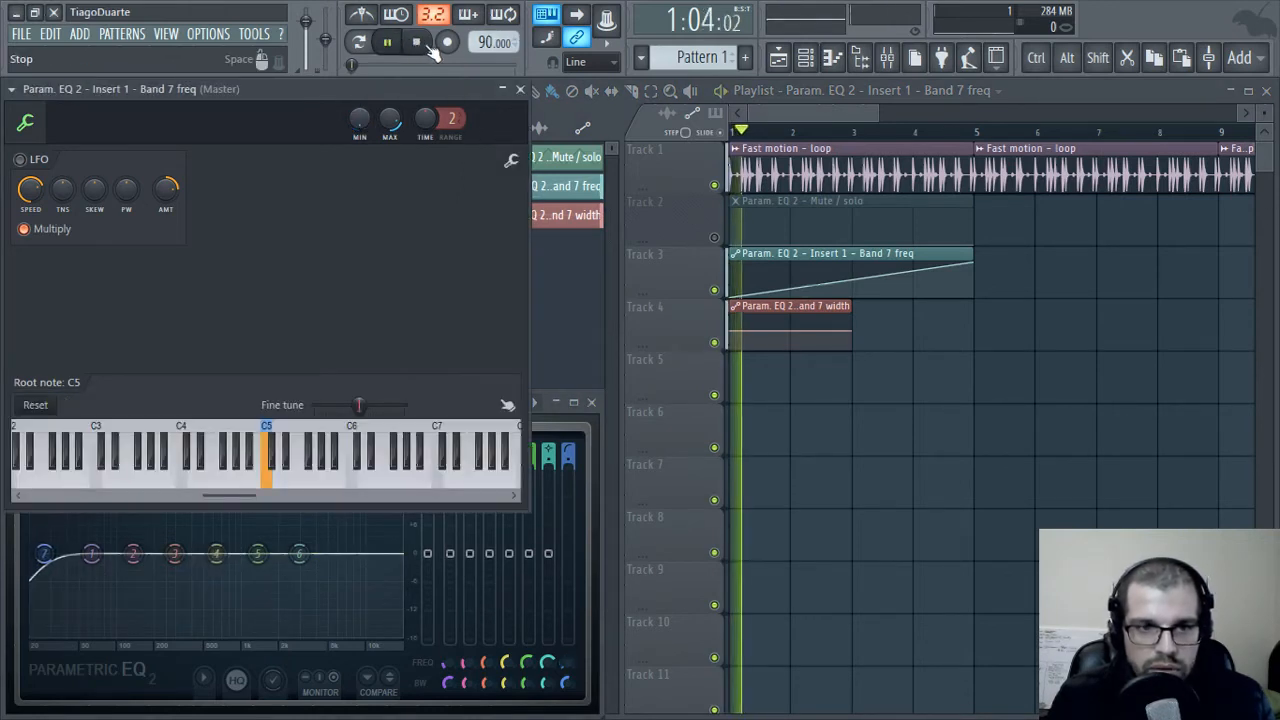
pyautogui.click(424, 42)
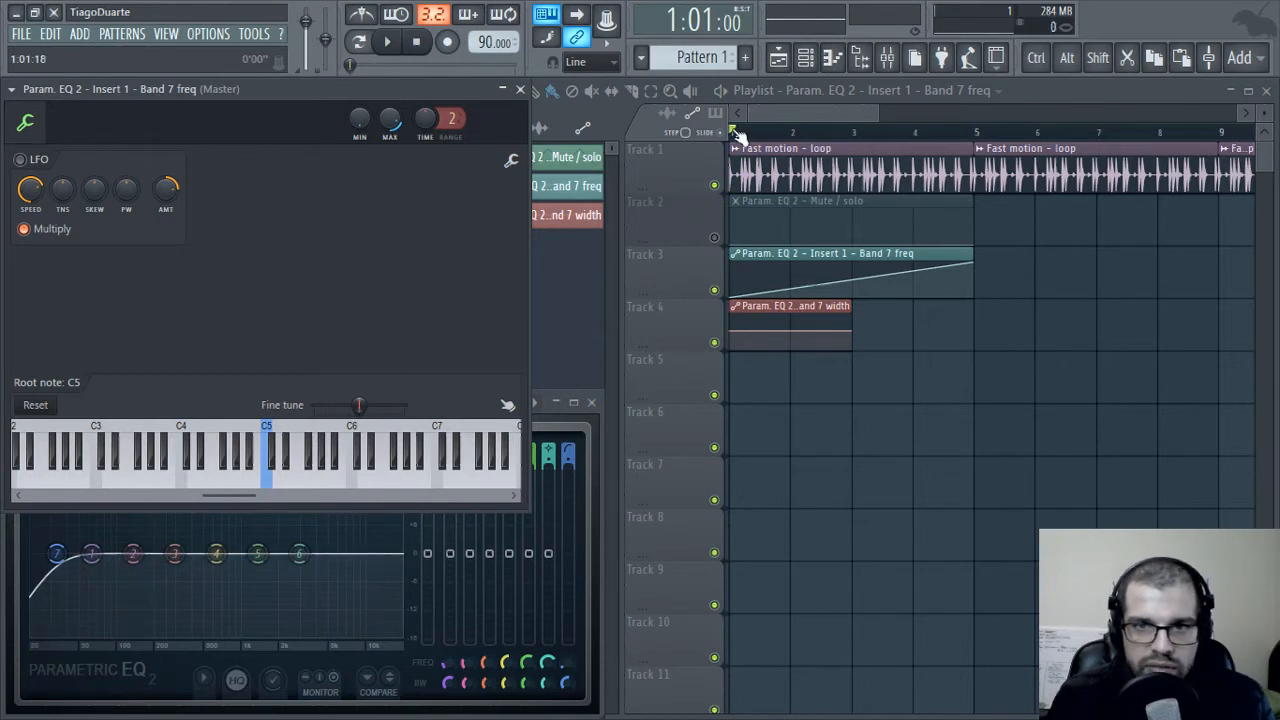
pyautogui.moveTo(735, 133); pyautogui.dragTo(679, 146)
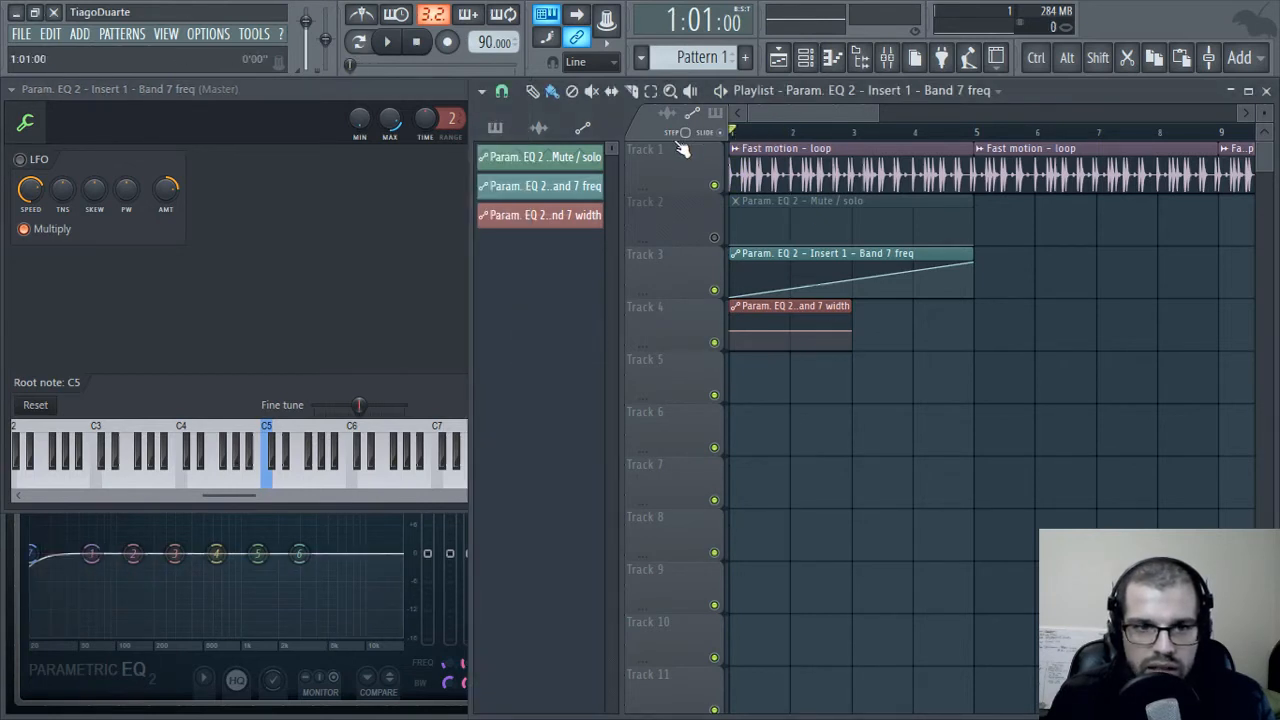
pyautogui.click(119, 662)
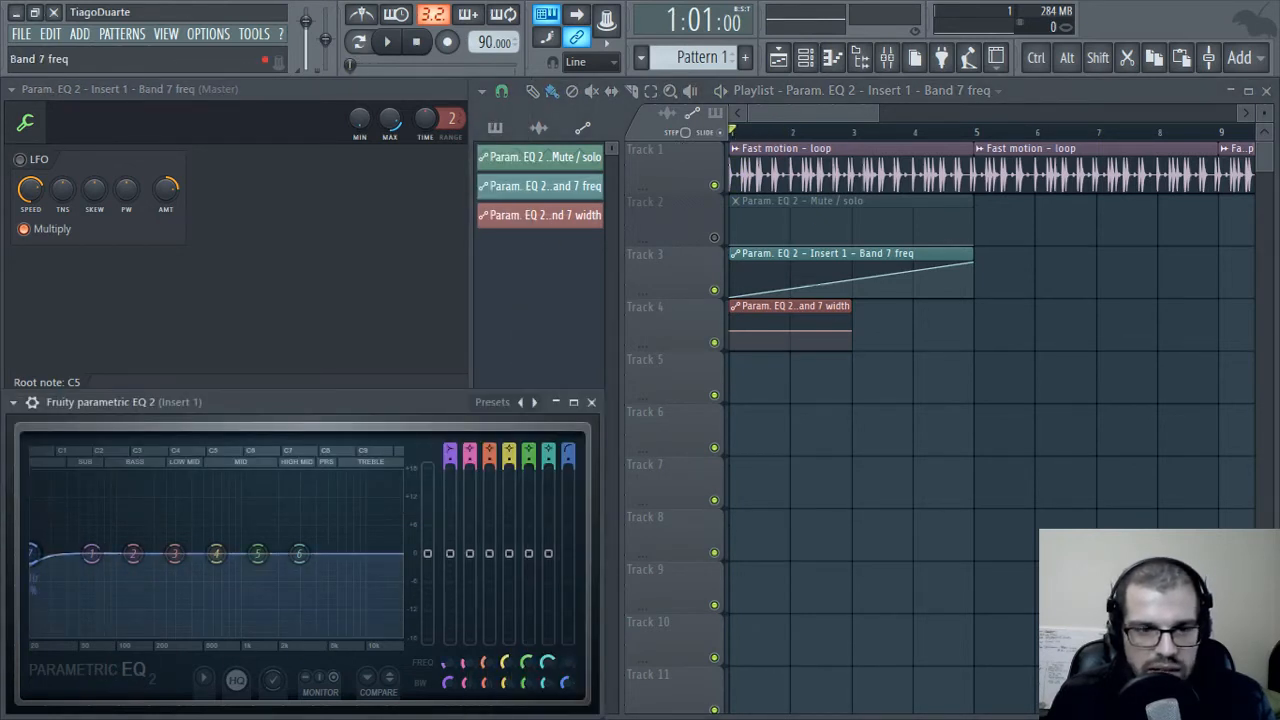
# - Raise the Band 7 freq clip's minimum output level again and bring the parametric EQ into view
pyautogui.click(358, 118)
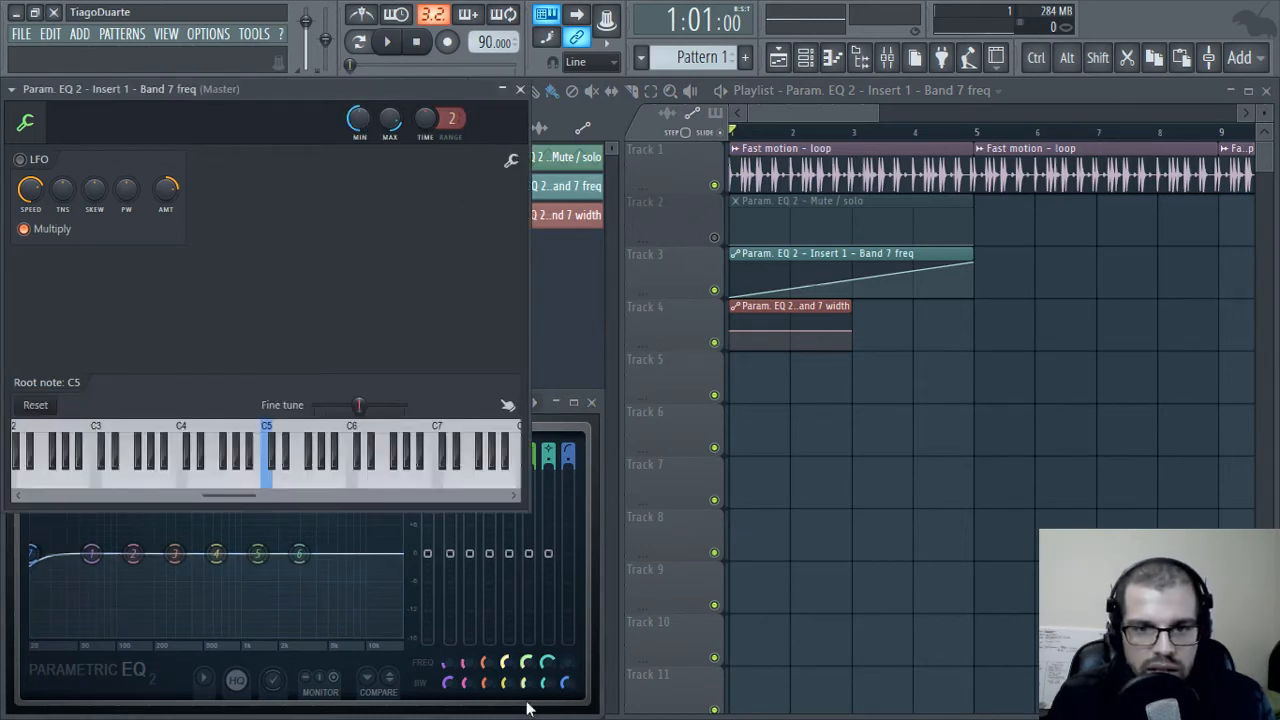
pyautogui.click(563, 308)
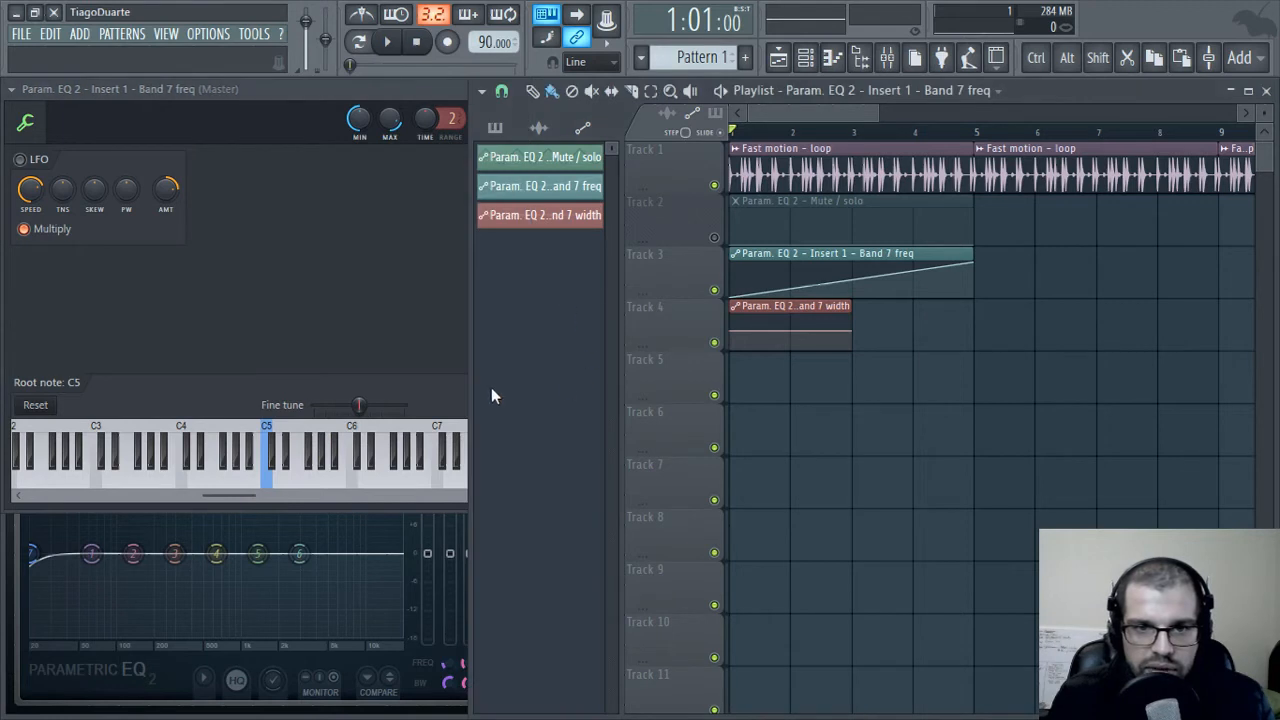
pyautogui.click(286, 590)
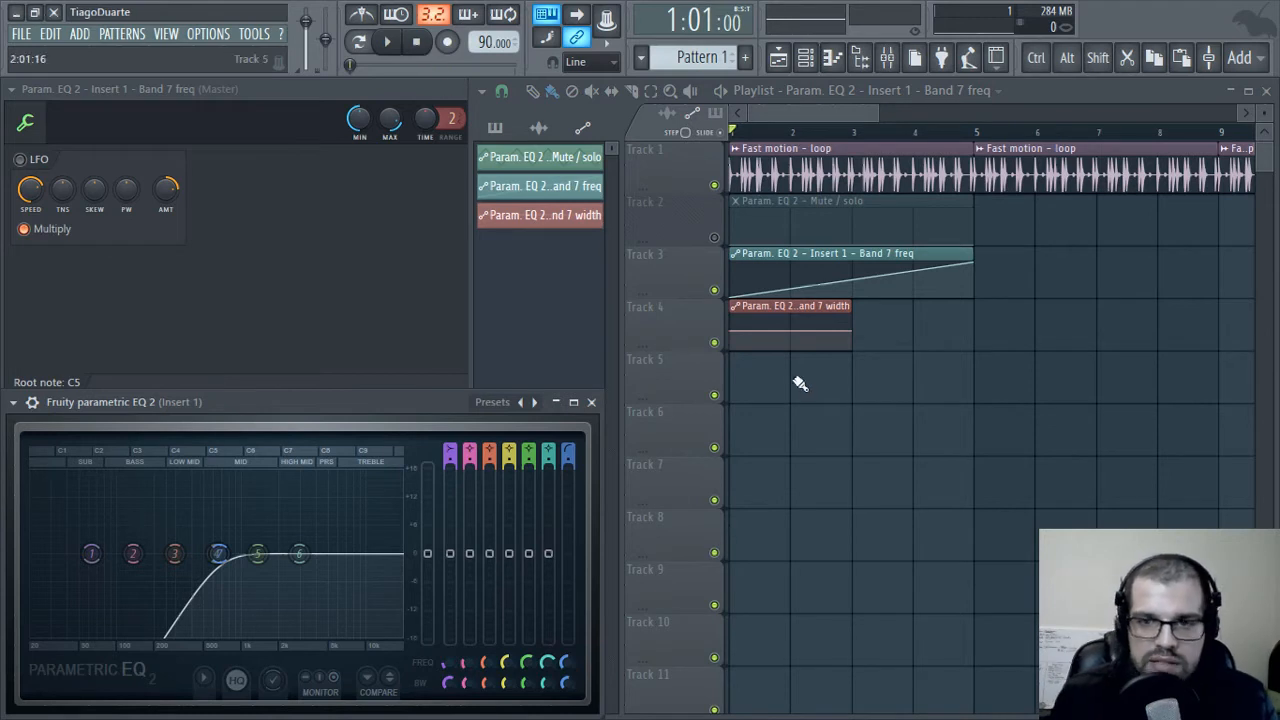
# - Set bars 1 to 5 as the playlist's loop range and play it to watch the high-pass band sweep
pyautogui.moveTo(985, 137); pyautogui.dragTo(732, 137)
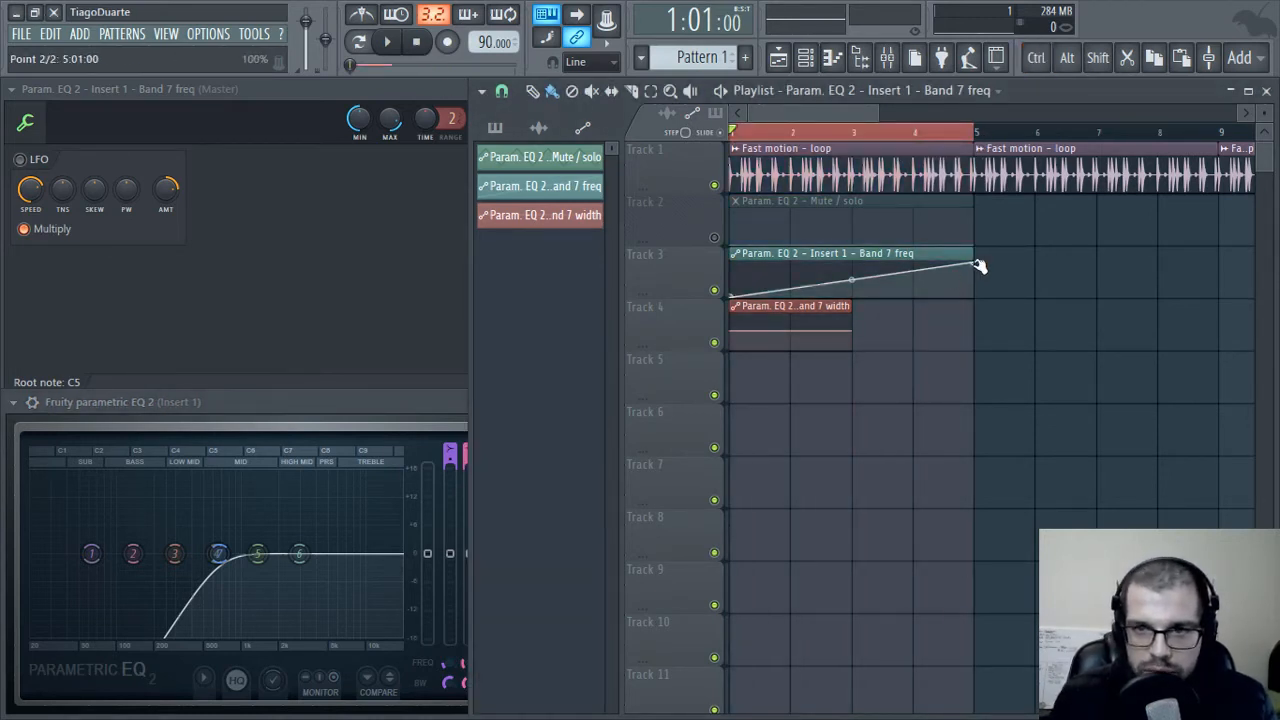
pyautogui.moveTo(978, 262); pyautogui.dragTo(979, 265)
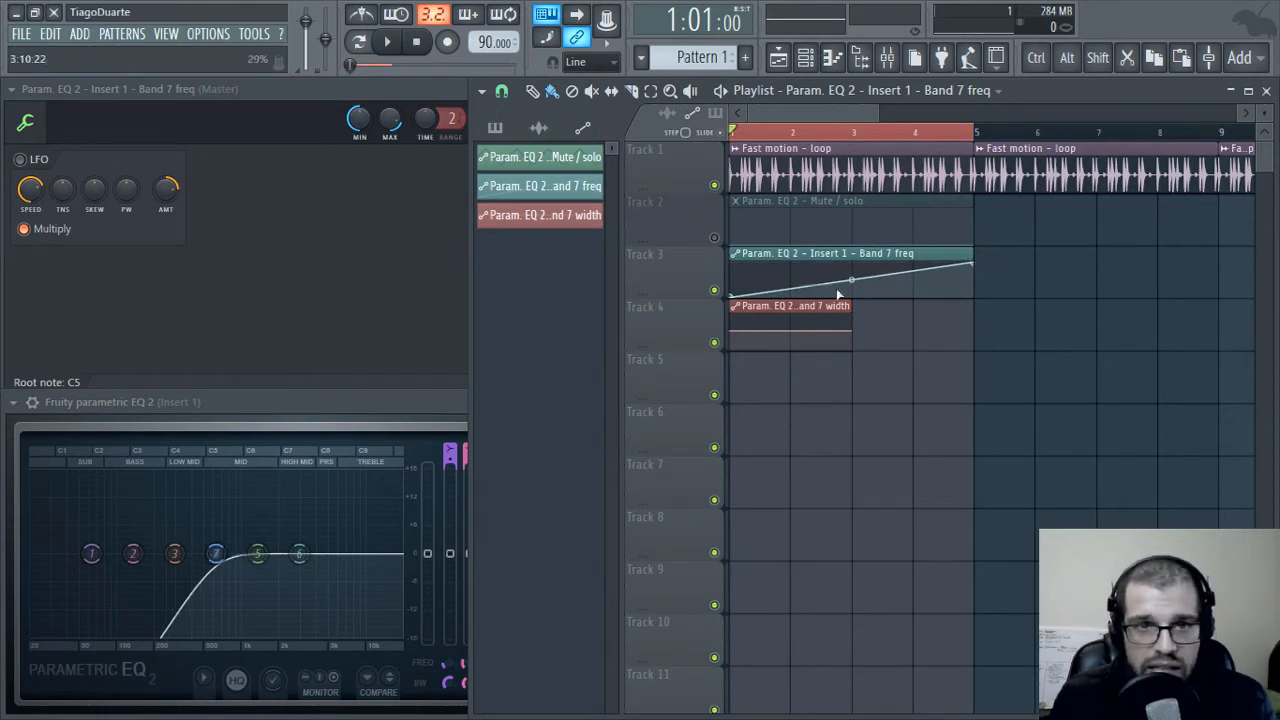
pyautogui.click(350, 401)
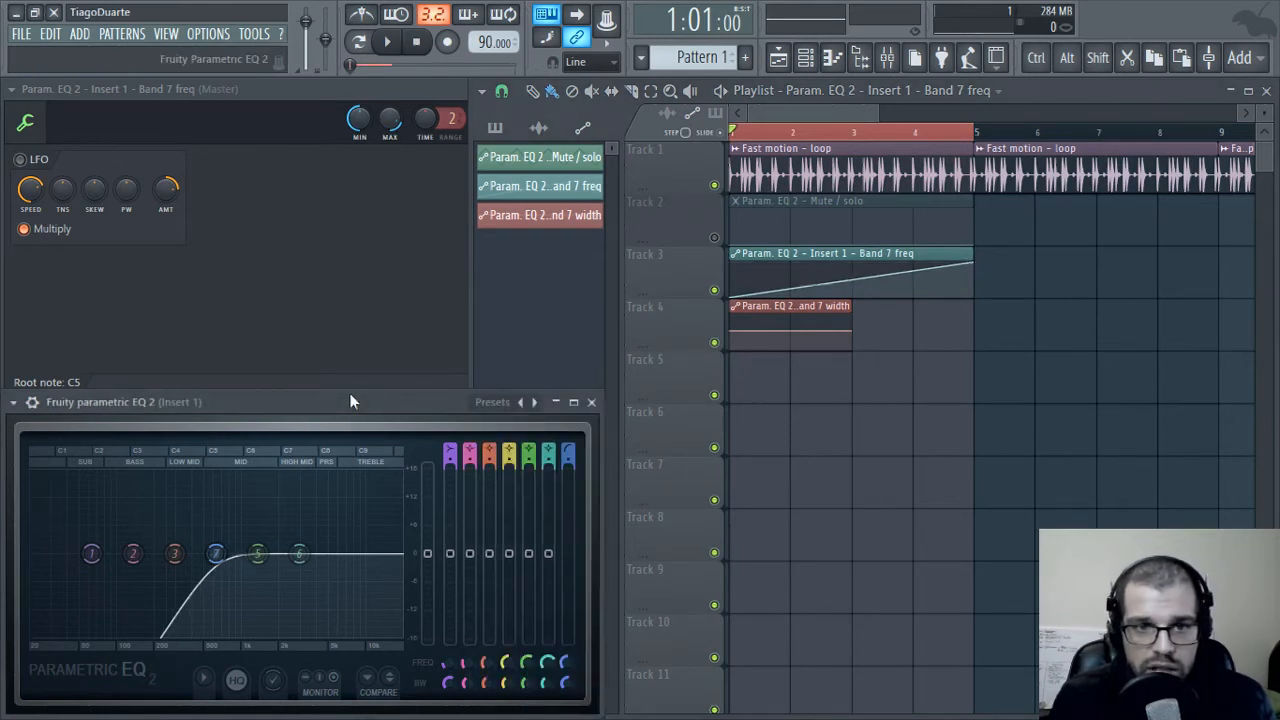
pyautogui.press('space')
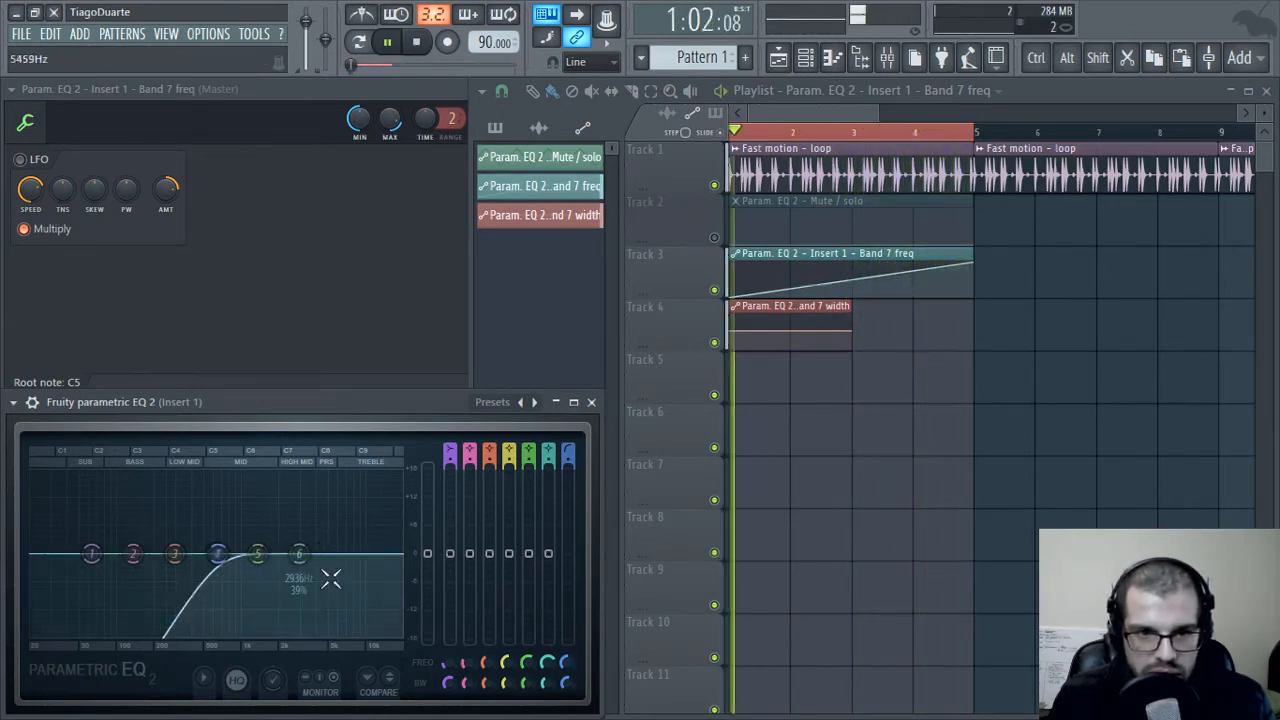
pyautogui.press('space')
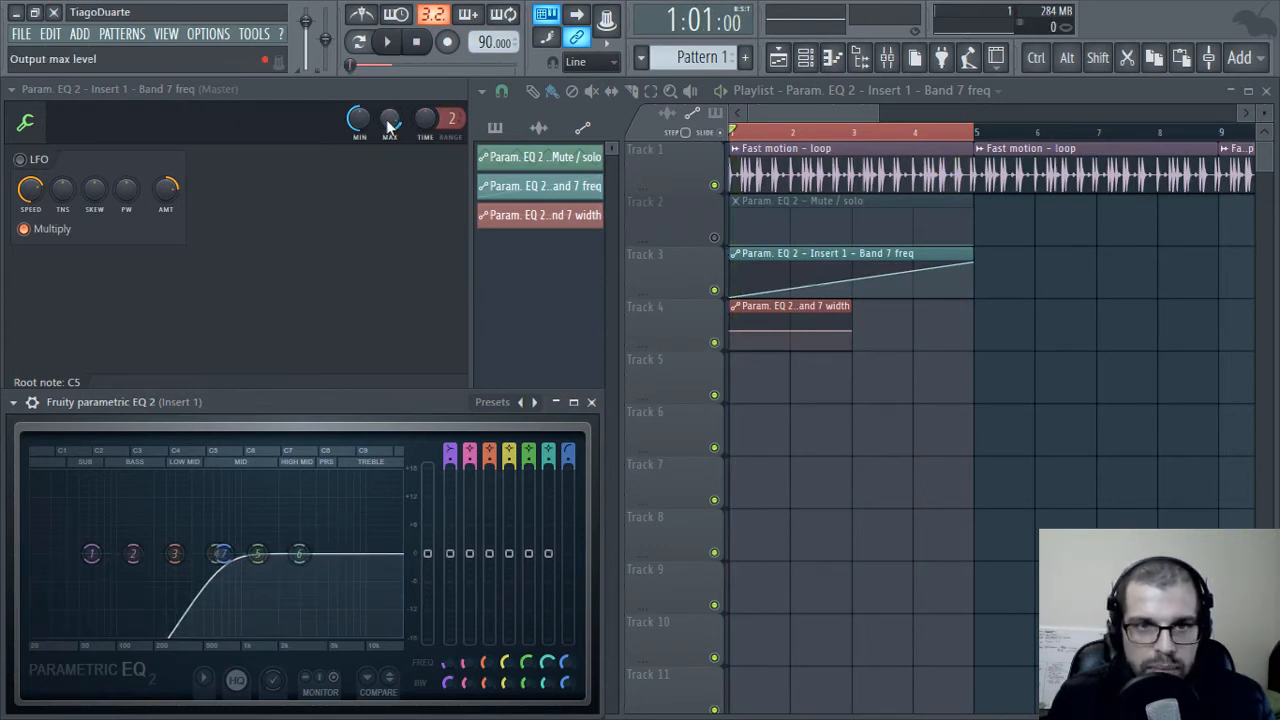
# - Raise the Band 7 freq clip's maximum output to its full level and play the loop with the EQ in view
pyautogui.moveTo(390, 120); pyautogui.dragTo(390, 75)
pyautogui.click(927, 92)
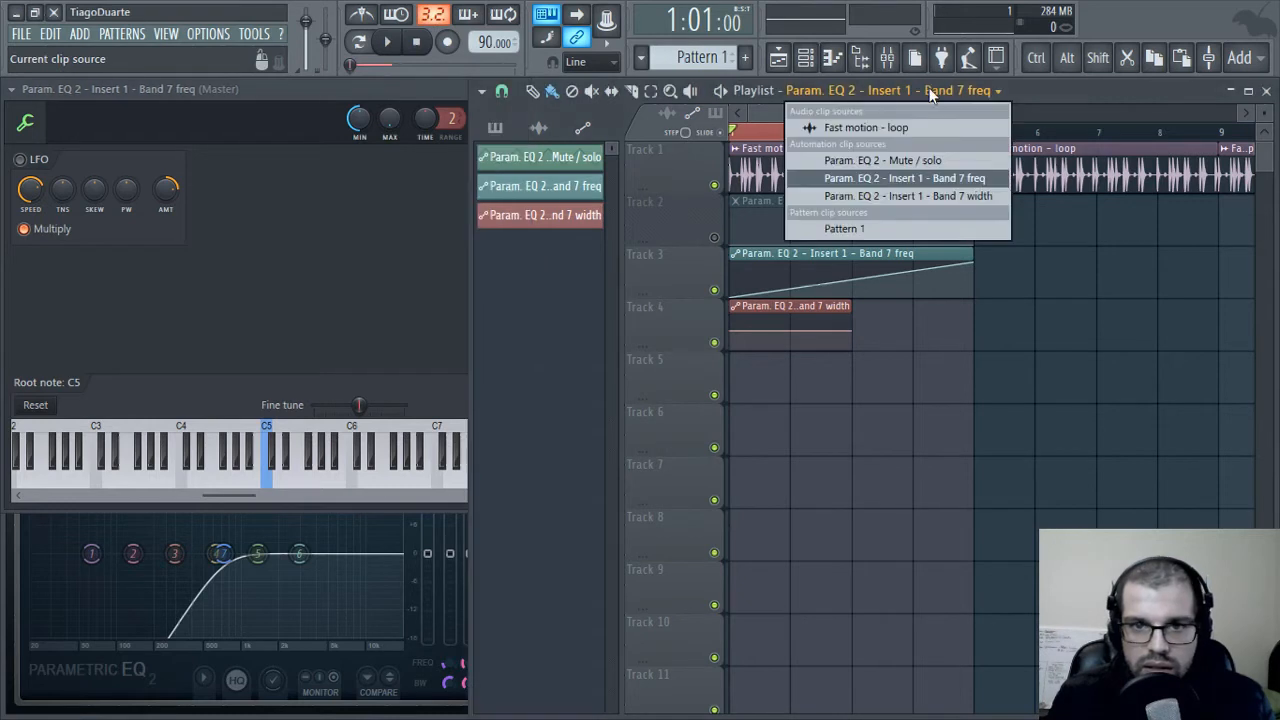
pyautogui.click(1059, 85)
pyautogui.click(333, 540)
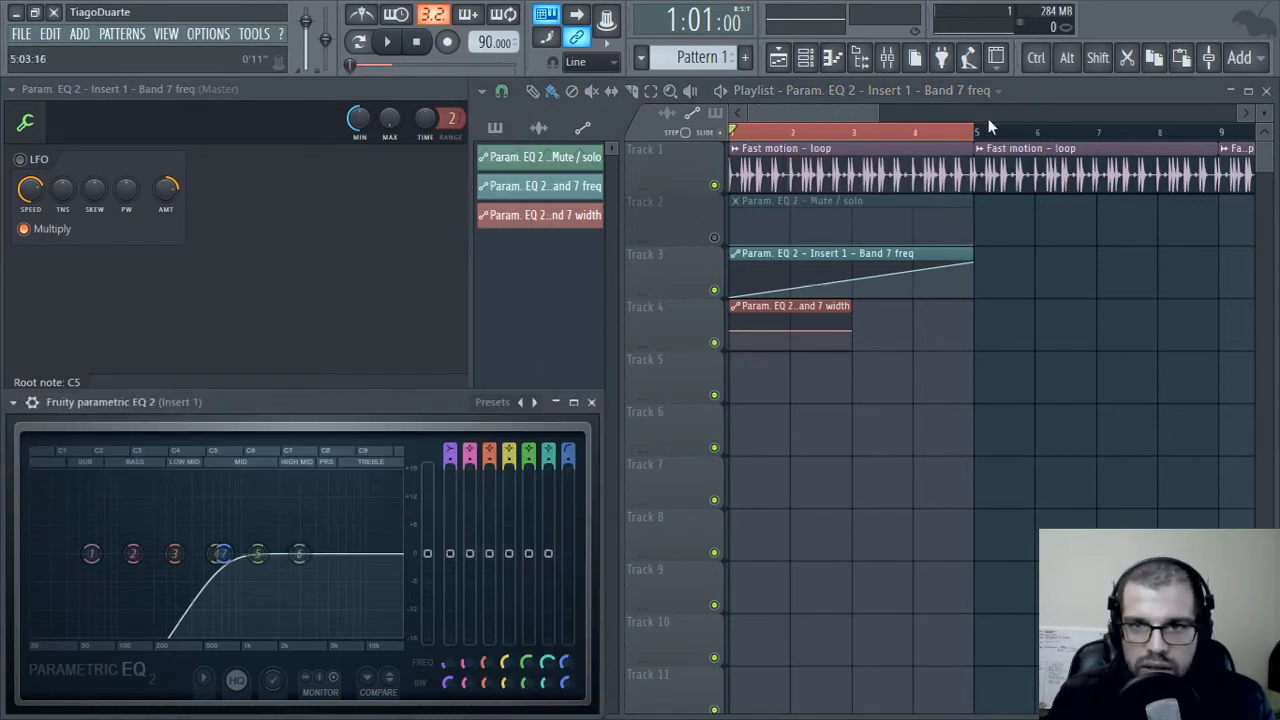
pyautogui.press('space')
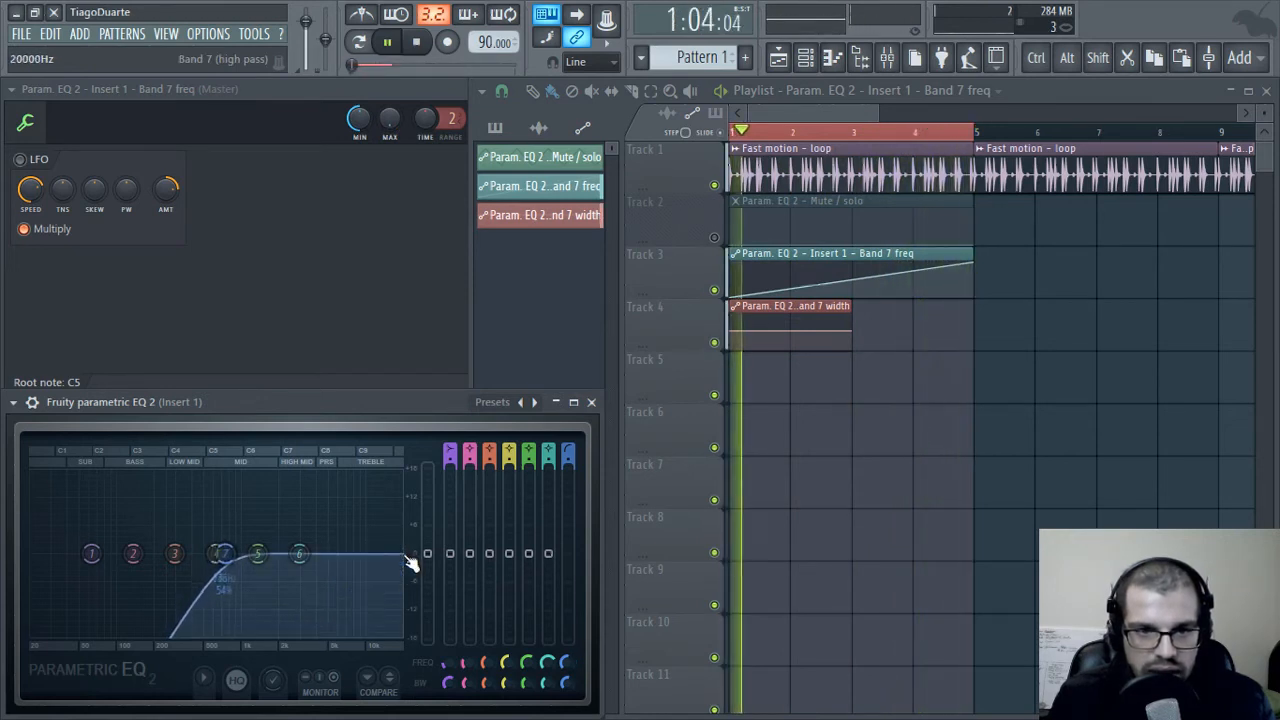
# - Try a lower maximum output for the Band 7 freq clip, playing the loop with the EQ in view, and restore the maximum to full
pyautogui.press('space')
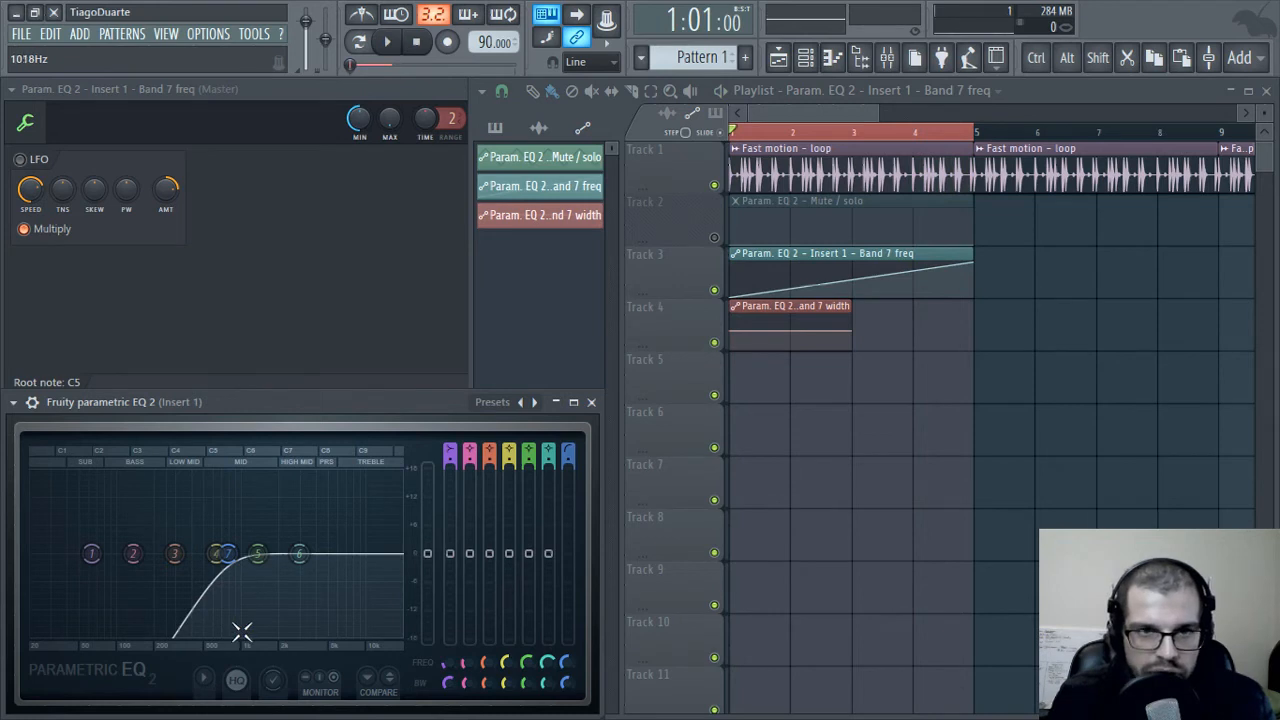
pyautogui.click(387, 131)
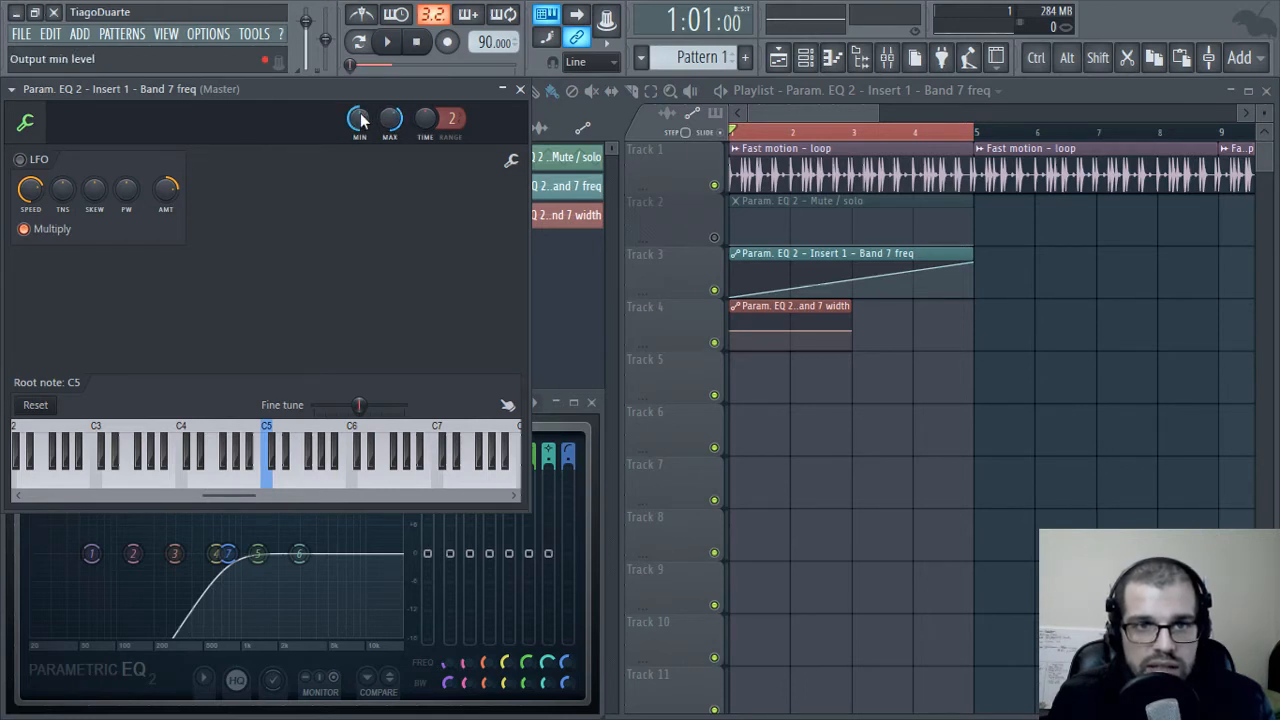
pyautogui.click(732, 297)
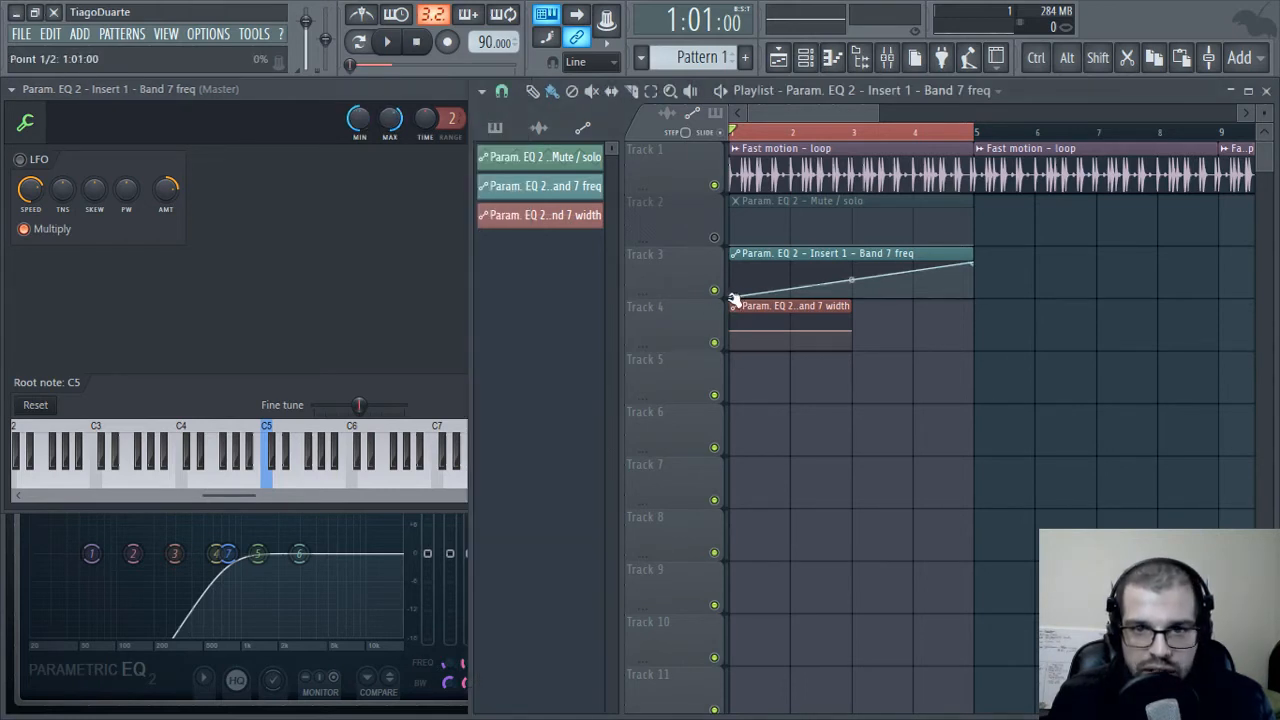
pyautogui.press('space')
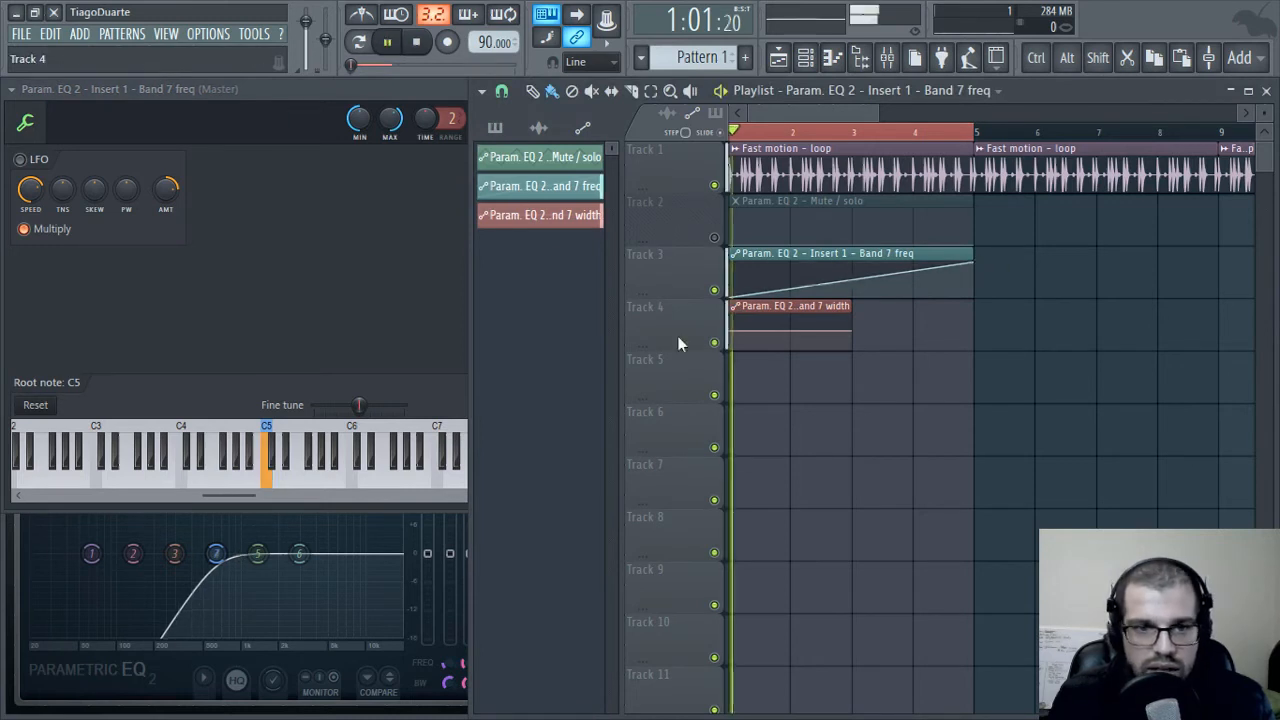
pyautogui.click(90, 590)
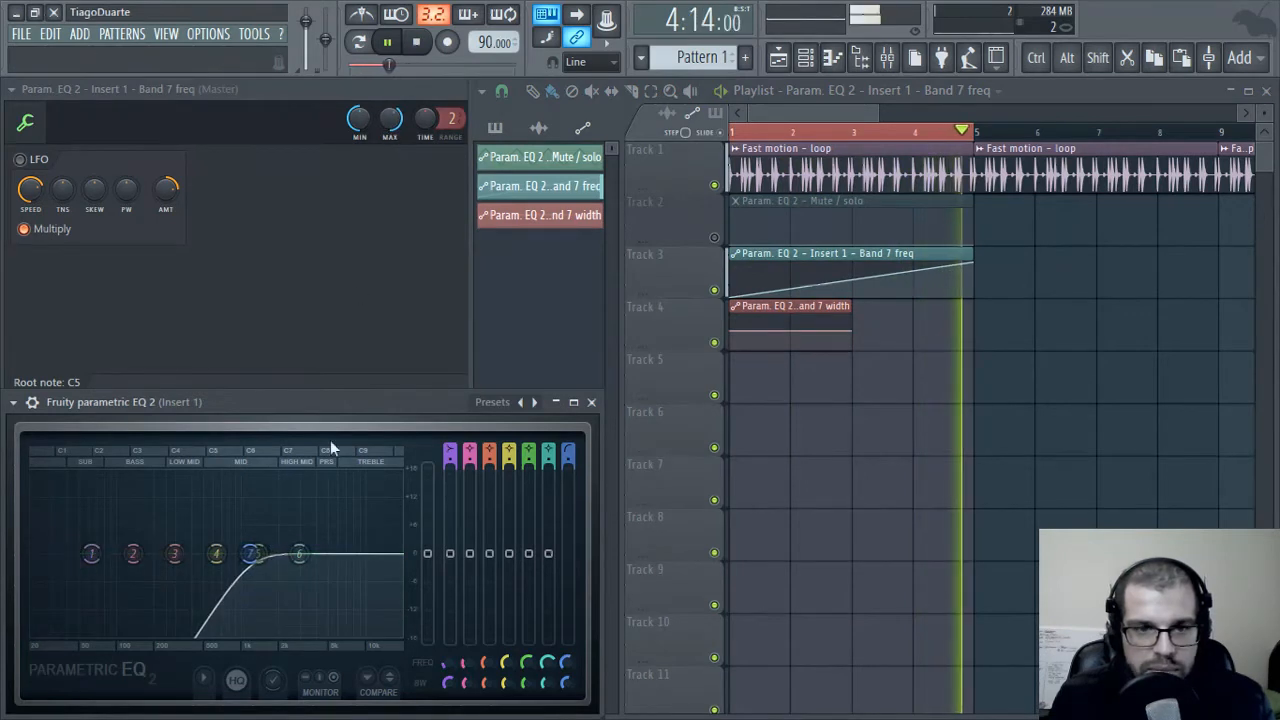
pyautogui.press('space')
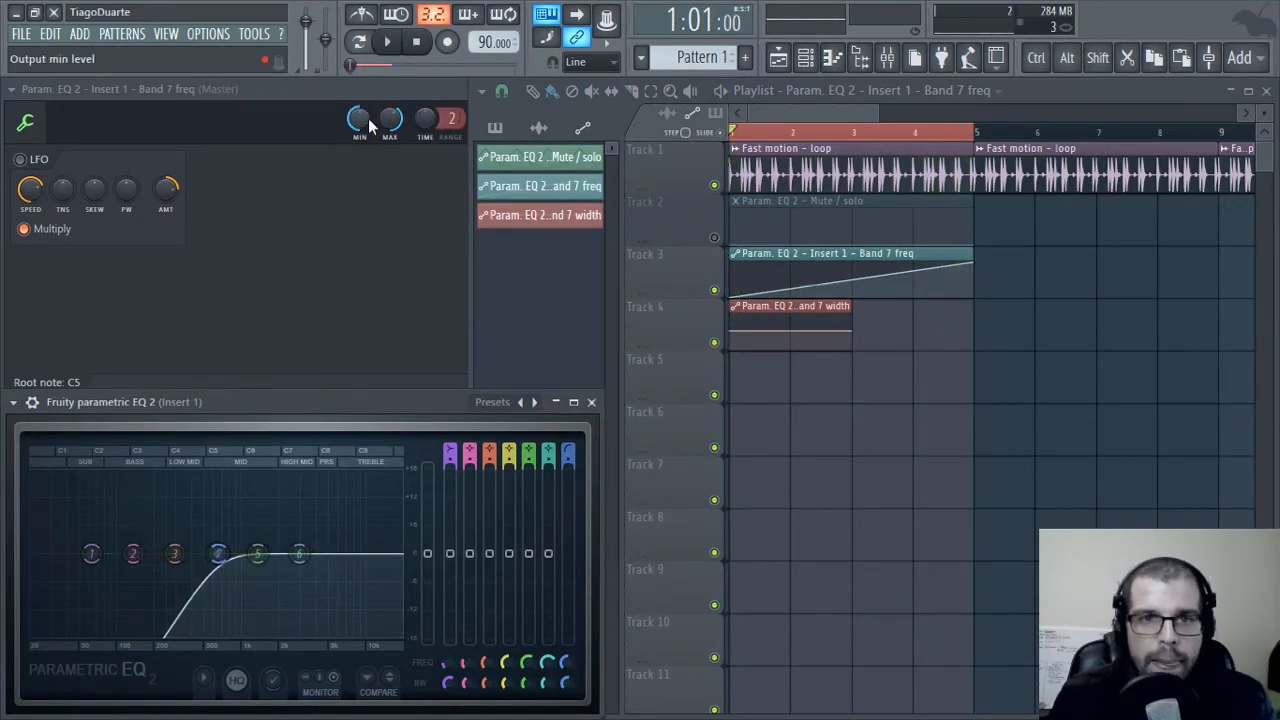
pyautogui.moveTo(390, 118); pyautogui.dragTo(390, 200)
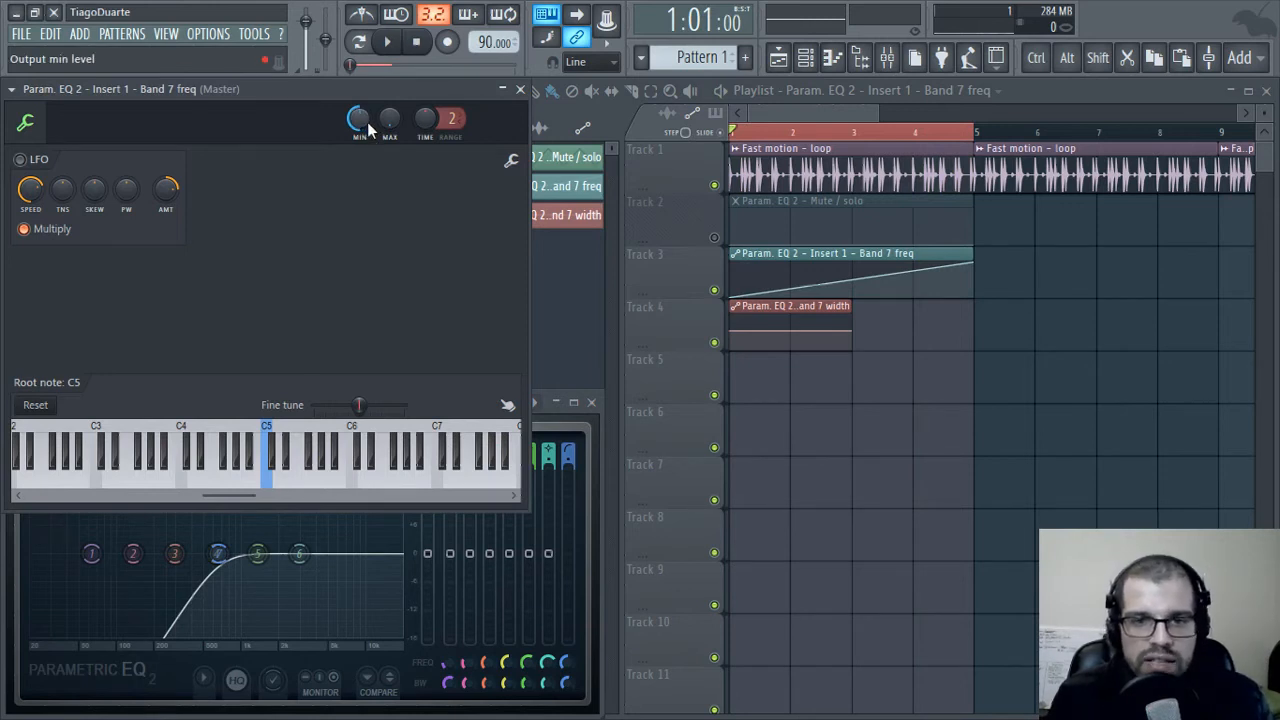
pyautogui.click(596, 429)
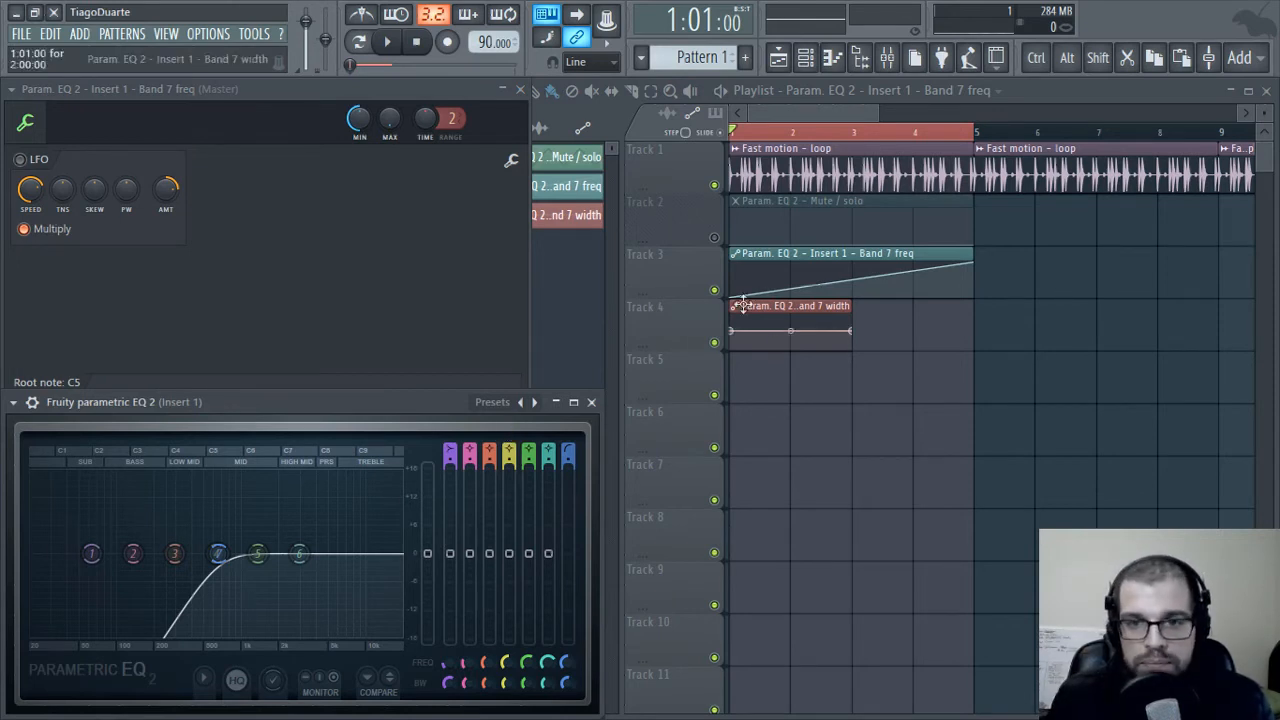
# - Try muting Track 3 and unmuting Track 2, and switch both tracks back
pyautogui.click(714, 290)
pyautogui.click(714, 238)
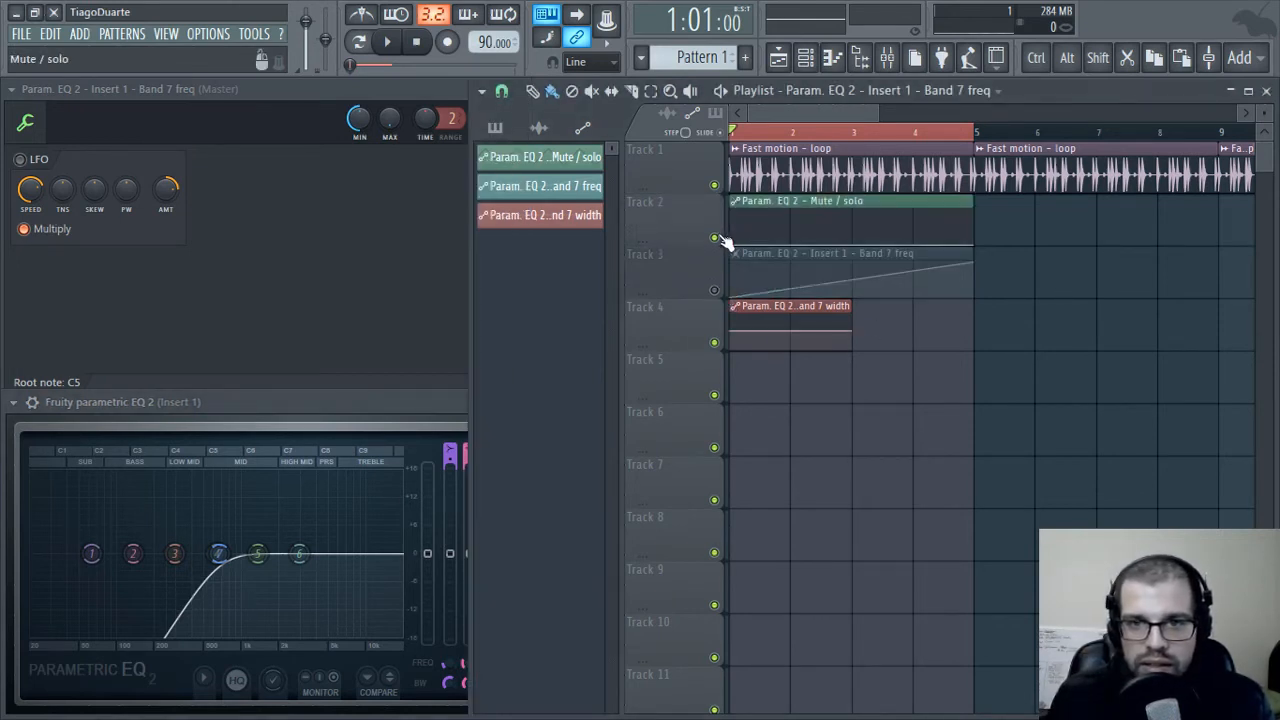
pyautogui.click(714, 238)
pyautogui.click(714, 290)
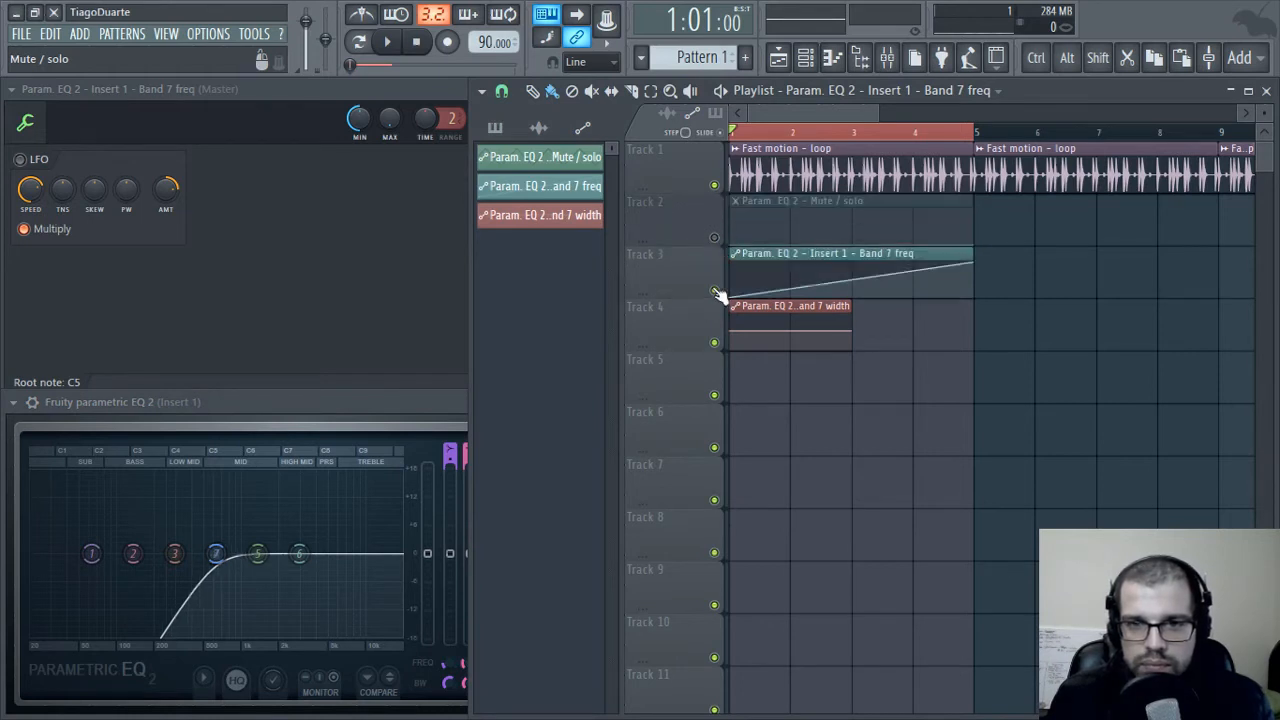
# - Reset the Band 7 freq clip's minimum output to its lowest level and make Track 3 taller in the playlist
pyautogui.click(370, 93)
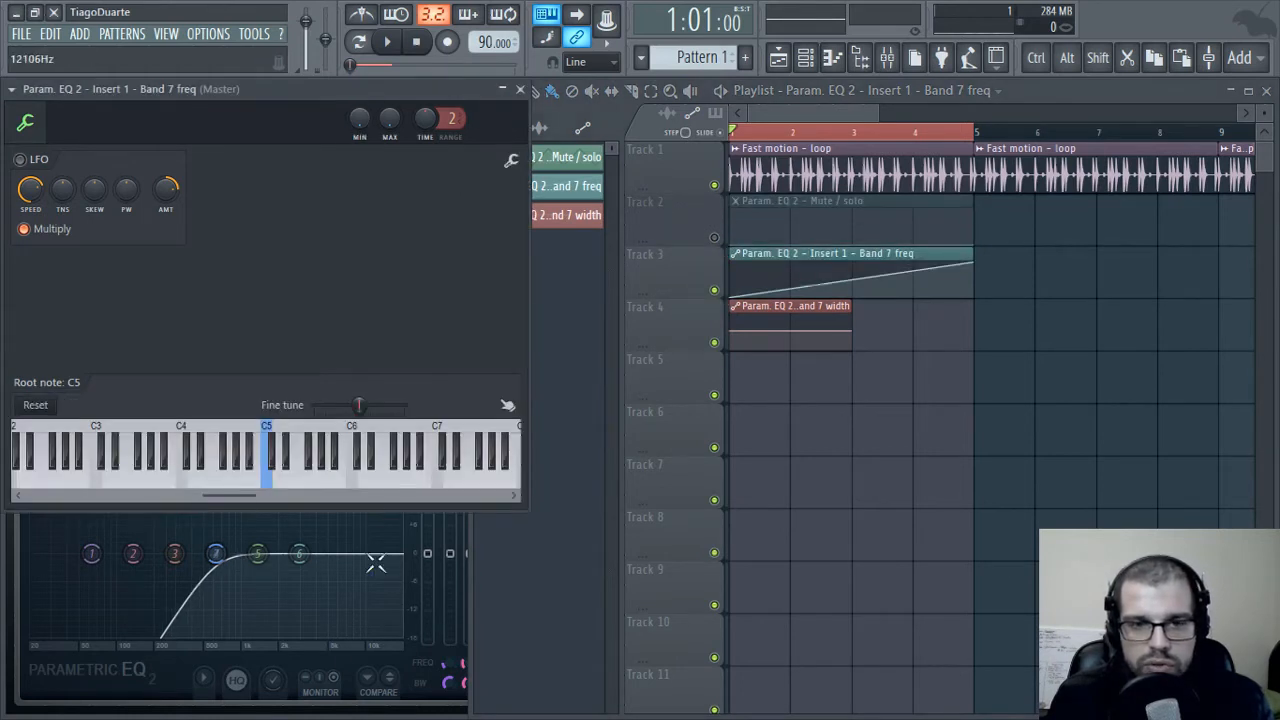
pyautogui.click(62, 604)
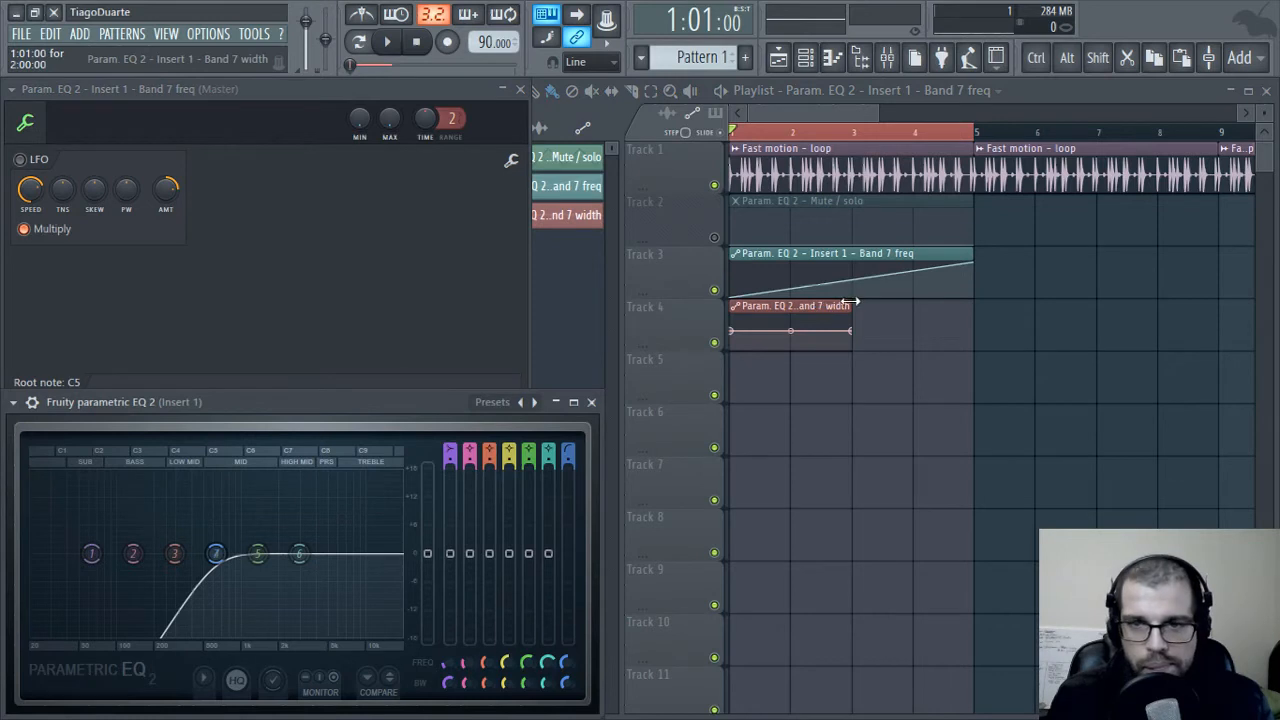
pyautogui.keyDown('ctrl'); pyautogui.scroll(4, 894, 346); pyautogui.keyUp('ctrl')
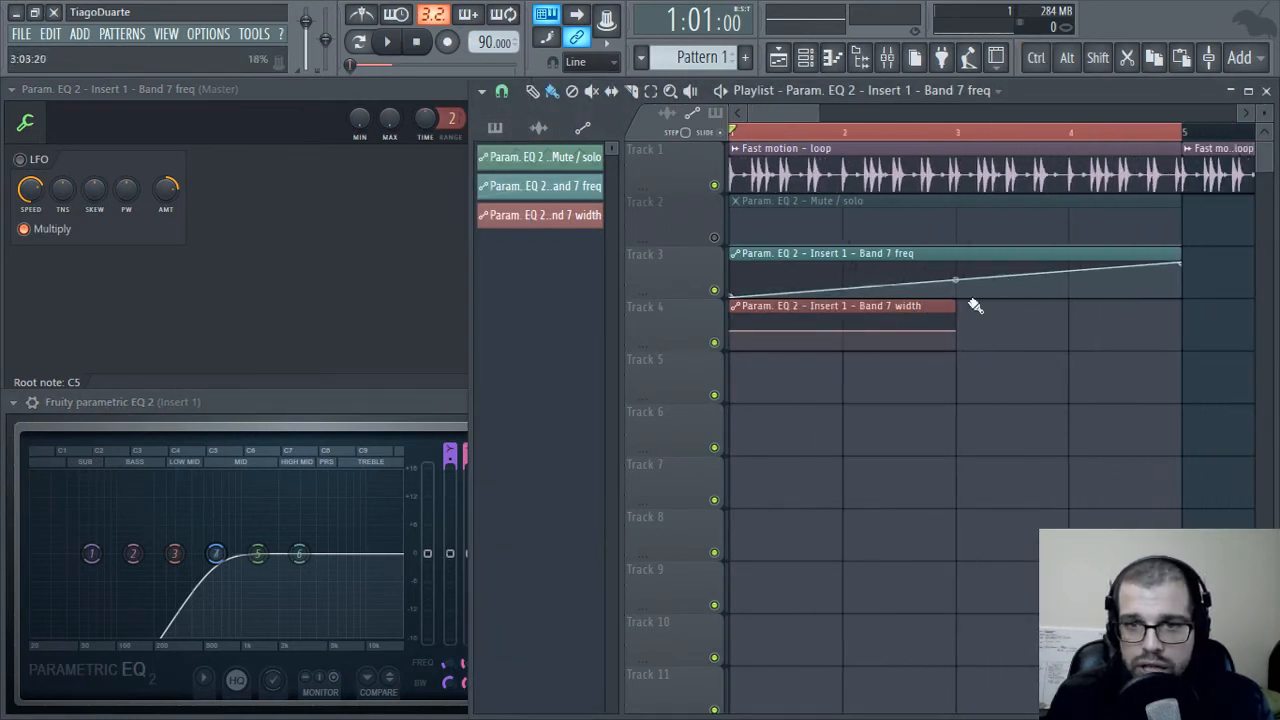
pyautogui.moveTo(680, 298); pyautogui.dragTo(660, 446)
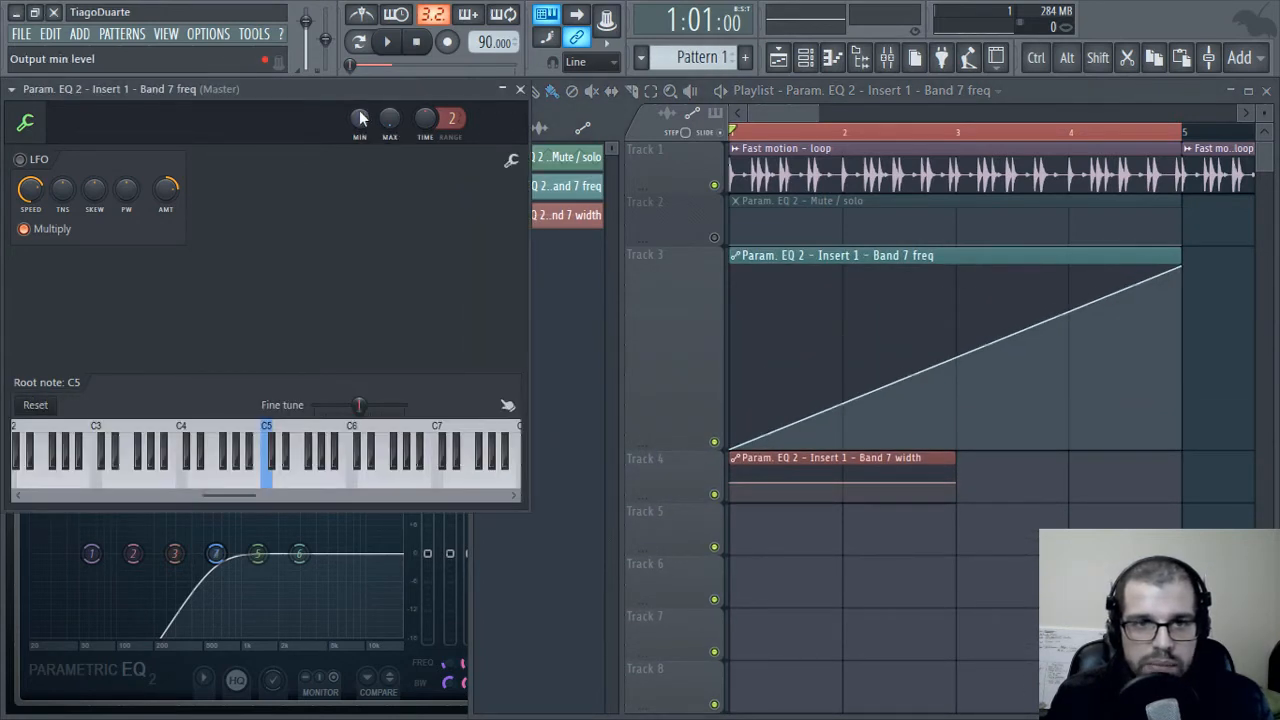
# - Close the clip's settings and play the loop to watch the high-pass band sweep its full range
pyautogui.click(519, 90)
pyautogui.press('space')
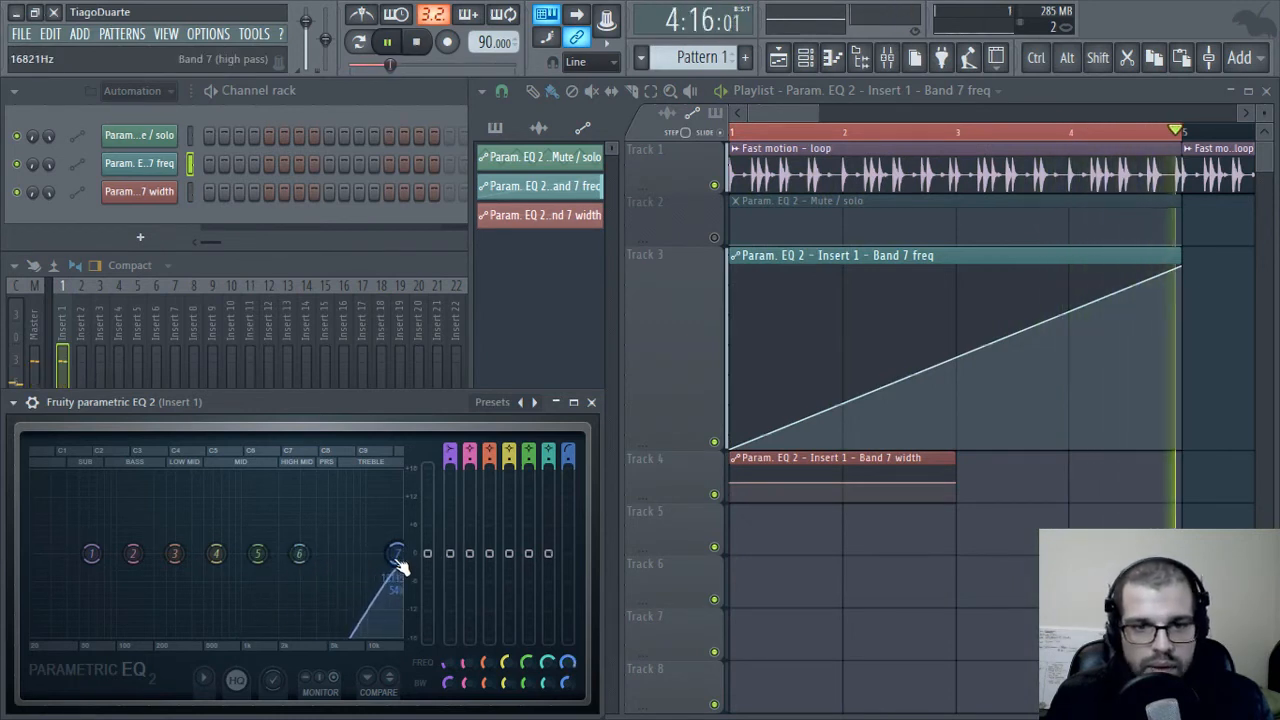
pyautogui.press('space')
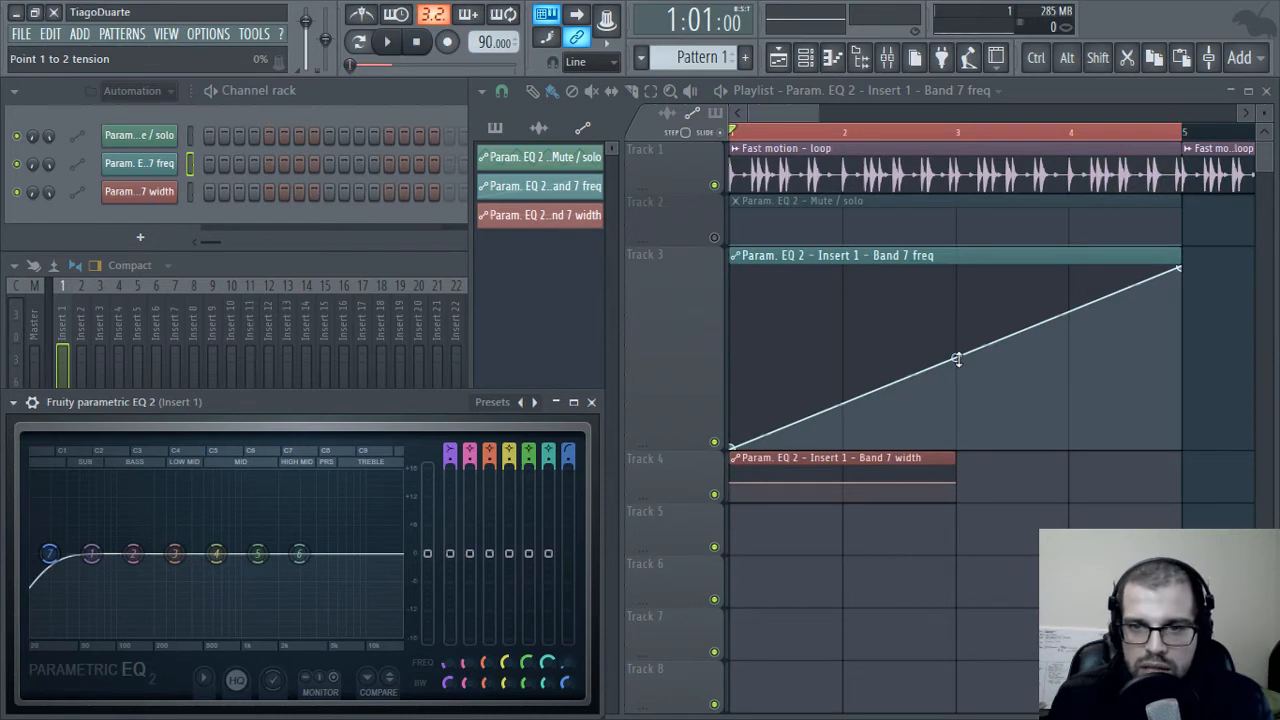
# - Try bending the Band 7 freq clip's line fully downward with its tension point, and reset the tension
pyautogui.click(955, 357)
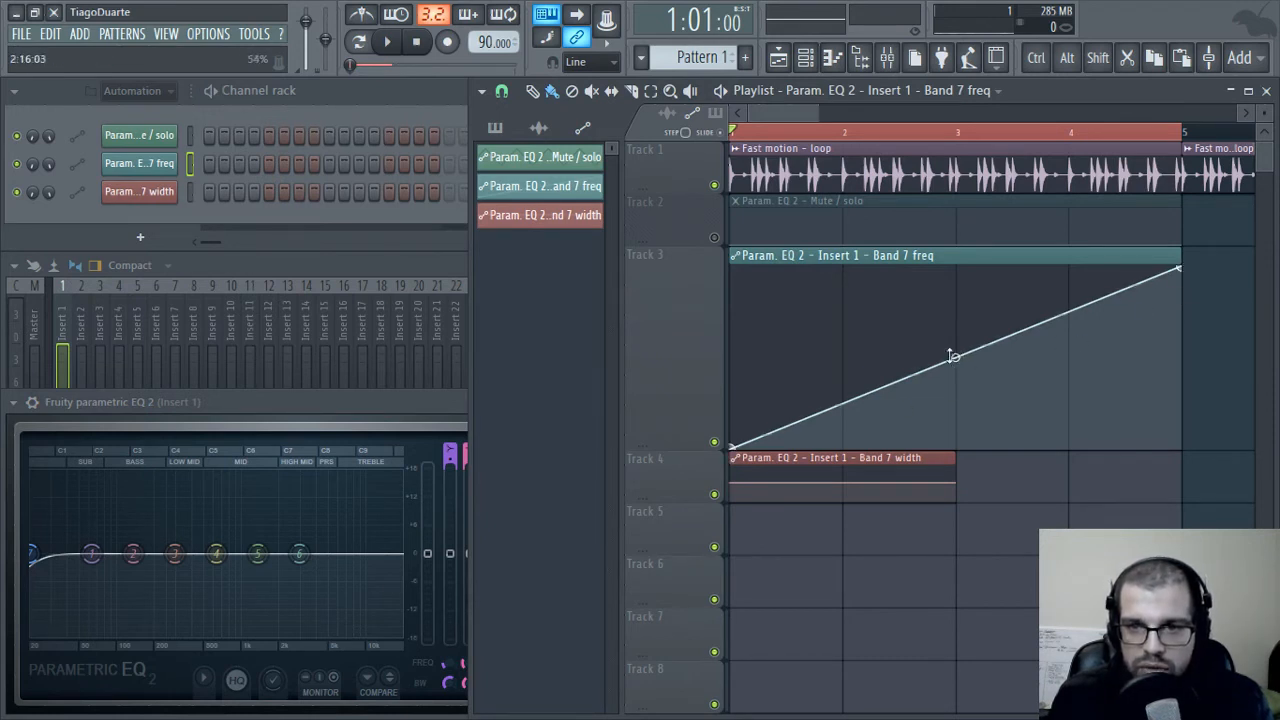
pyautogui.moveTo(955, 356); pyautogui.dragTo(955, 449)
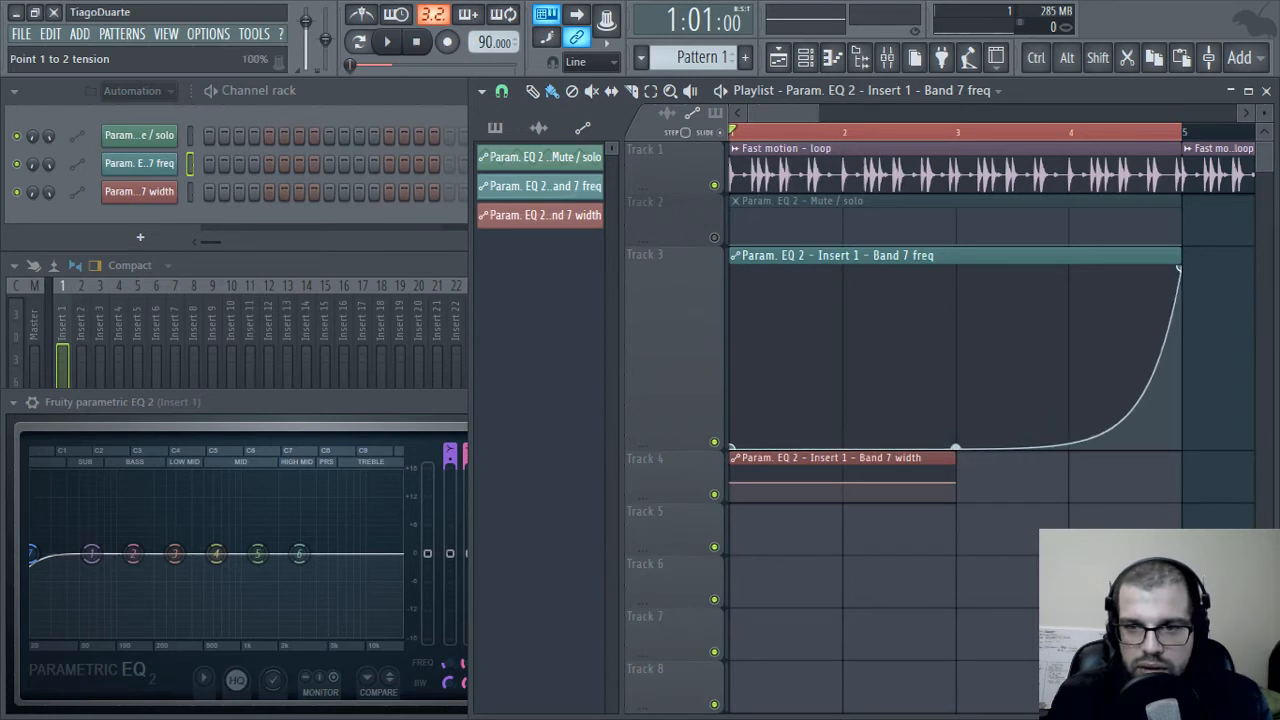
pyautogui.rightClick(956, 447)
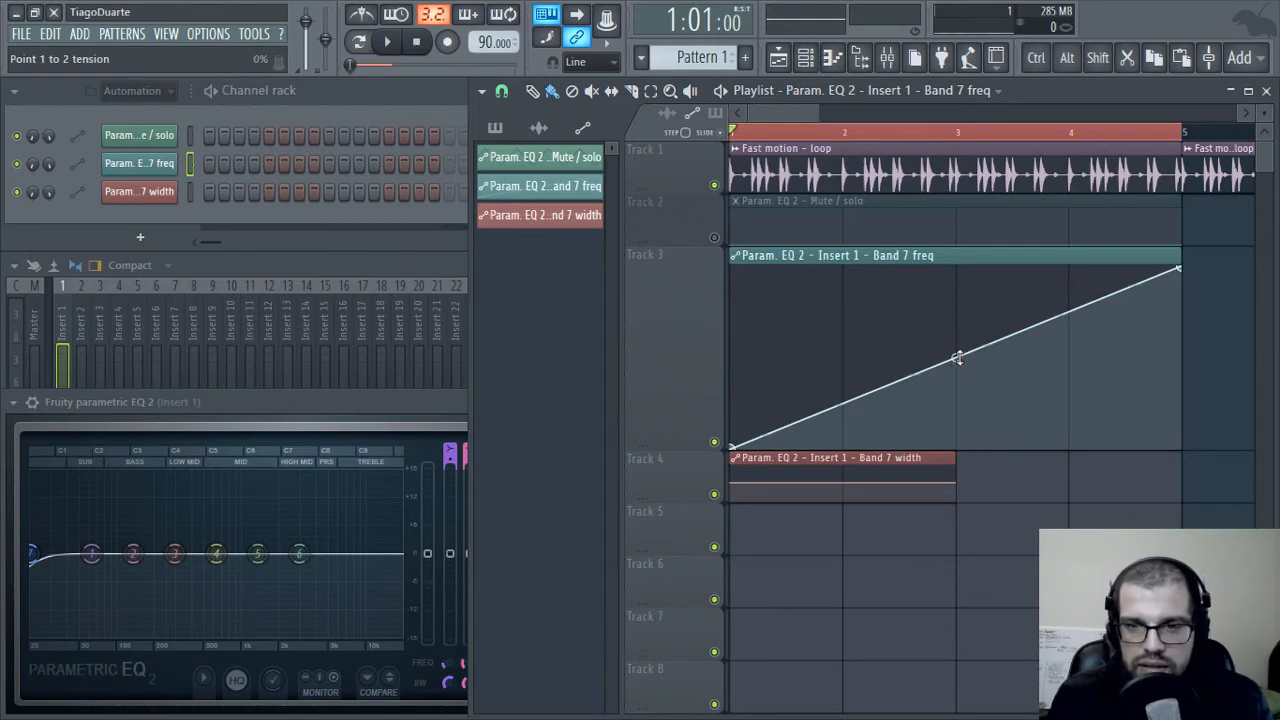
# - Bend the Band 7 freq clip's line fully upward and play the loop to check how fast the filter rises
pyautogui.moveTo(957, 358); pyautogui.dragTo(956, 273)
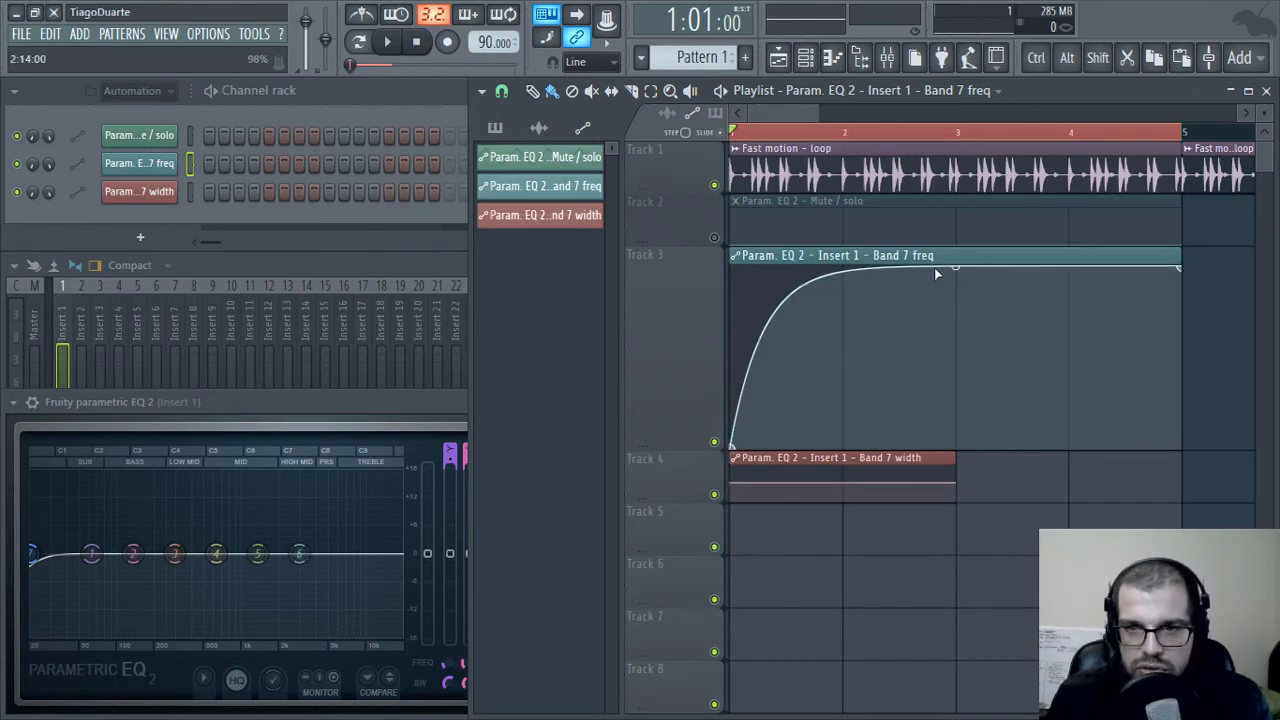
pyautogui.press('space')
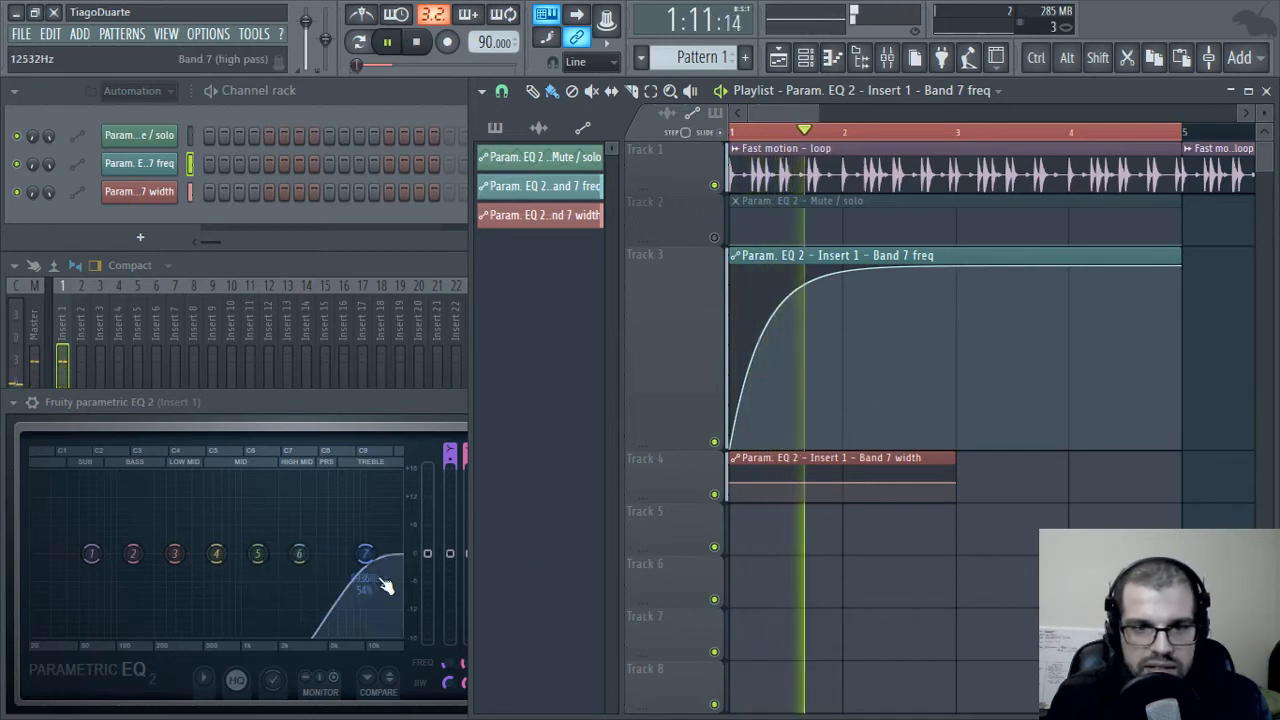
pyautogui.press('space')
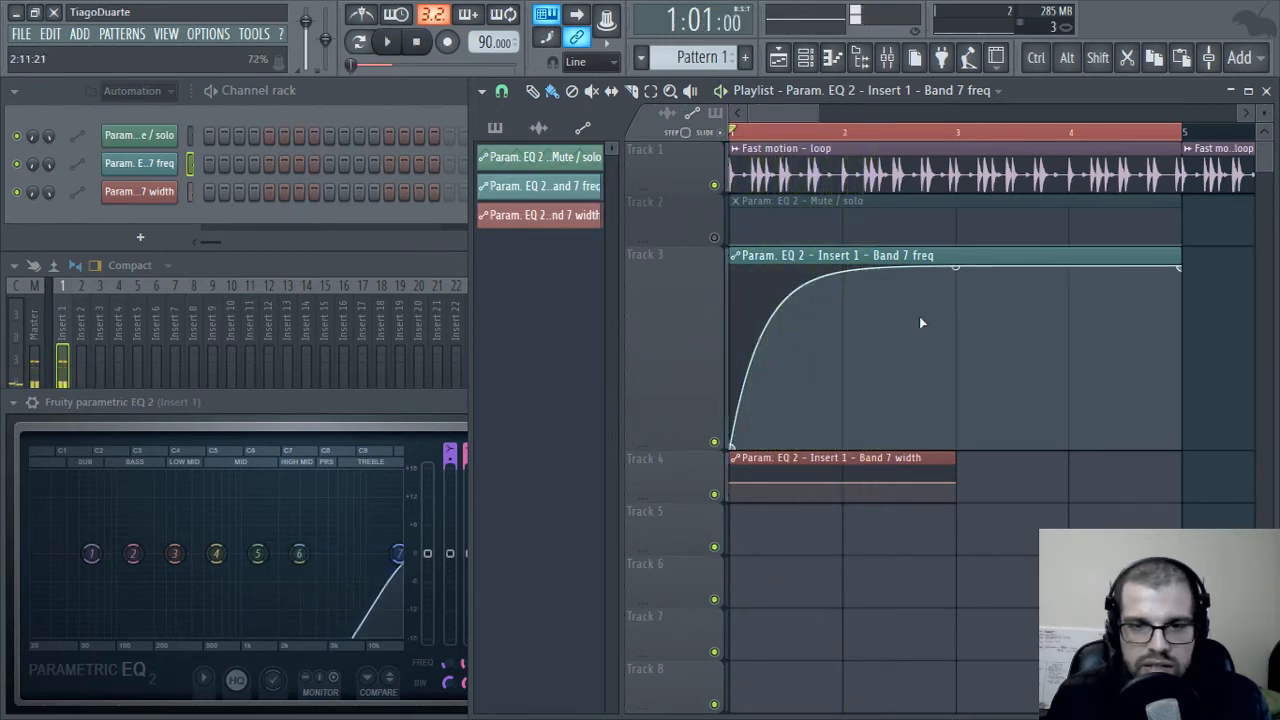
pyautogui.press('space')
pyautogui.press('space')
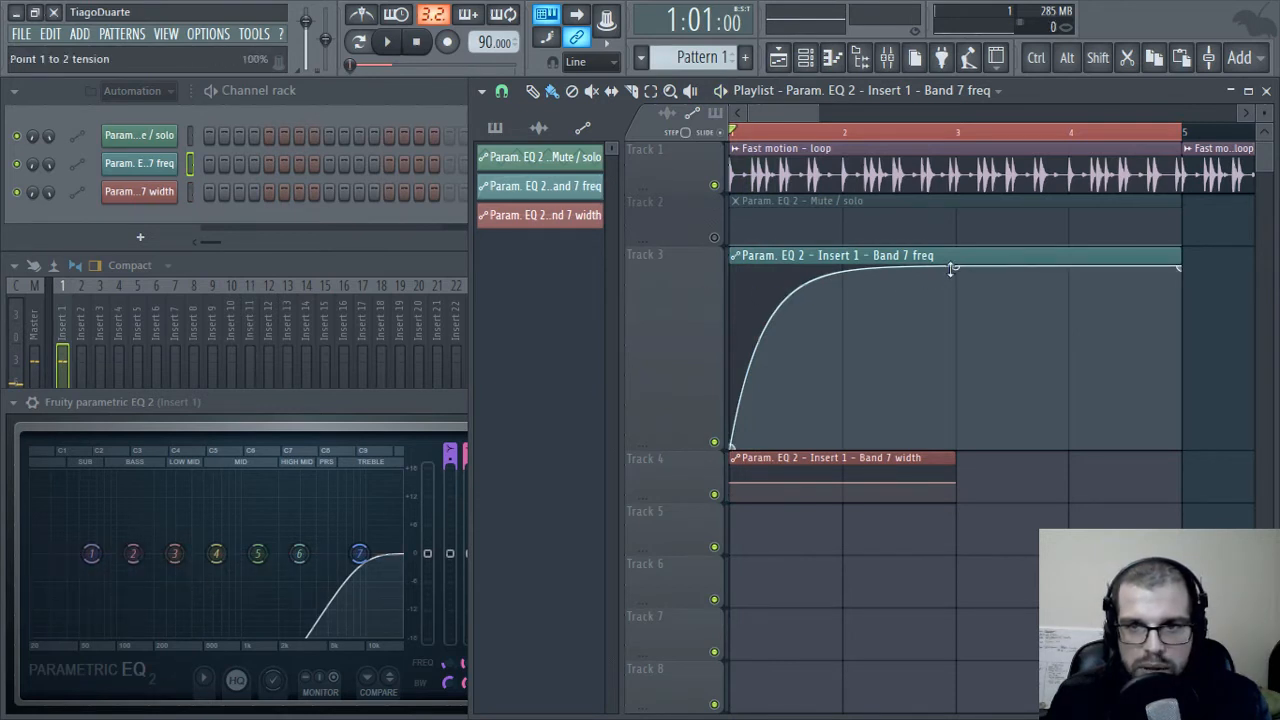
# - Bend the Band 7 freq clip's curve fully downward to 100% tension and play the loop to check the late filter rise
pyautogui.moveTo(952, 268); pyautogui.dragTo(956, 450)
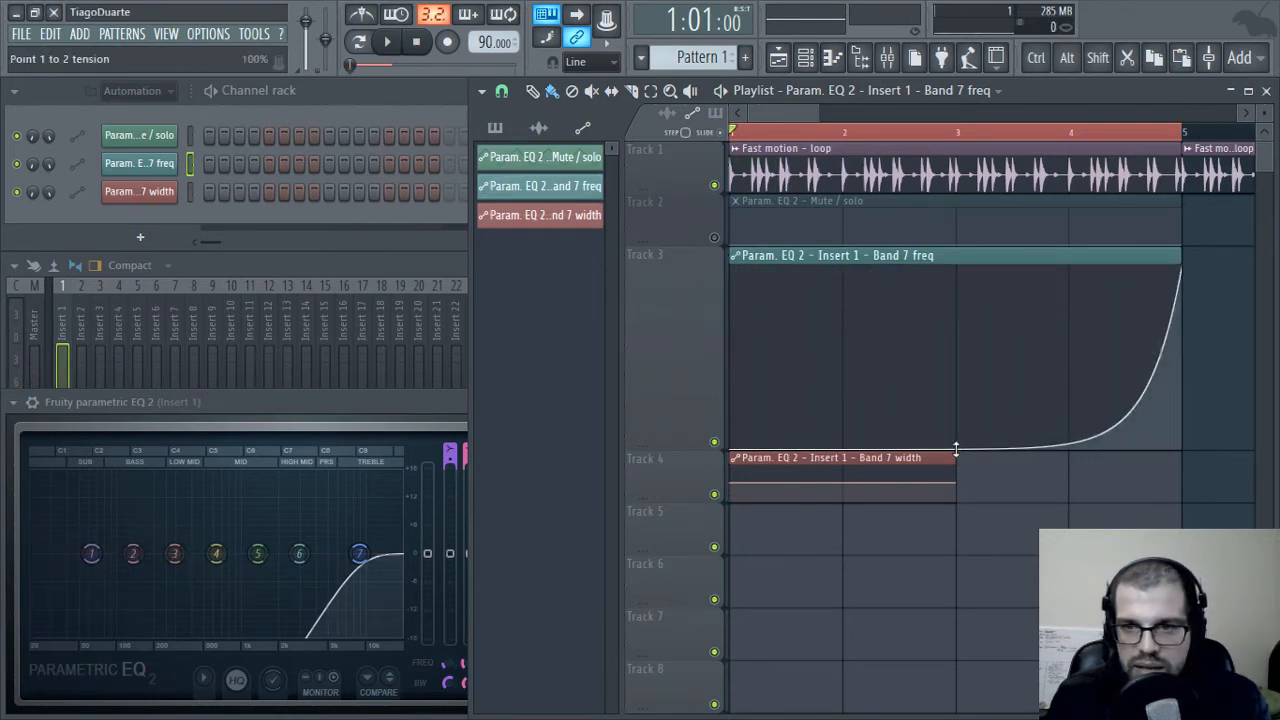
pyautogui.press('space')
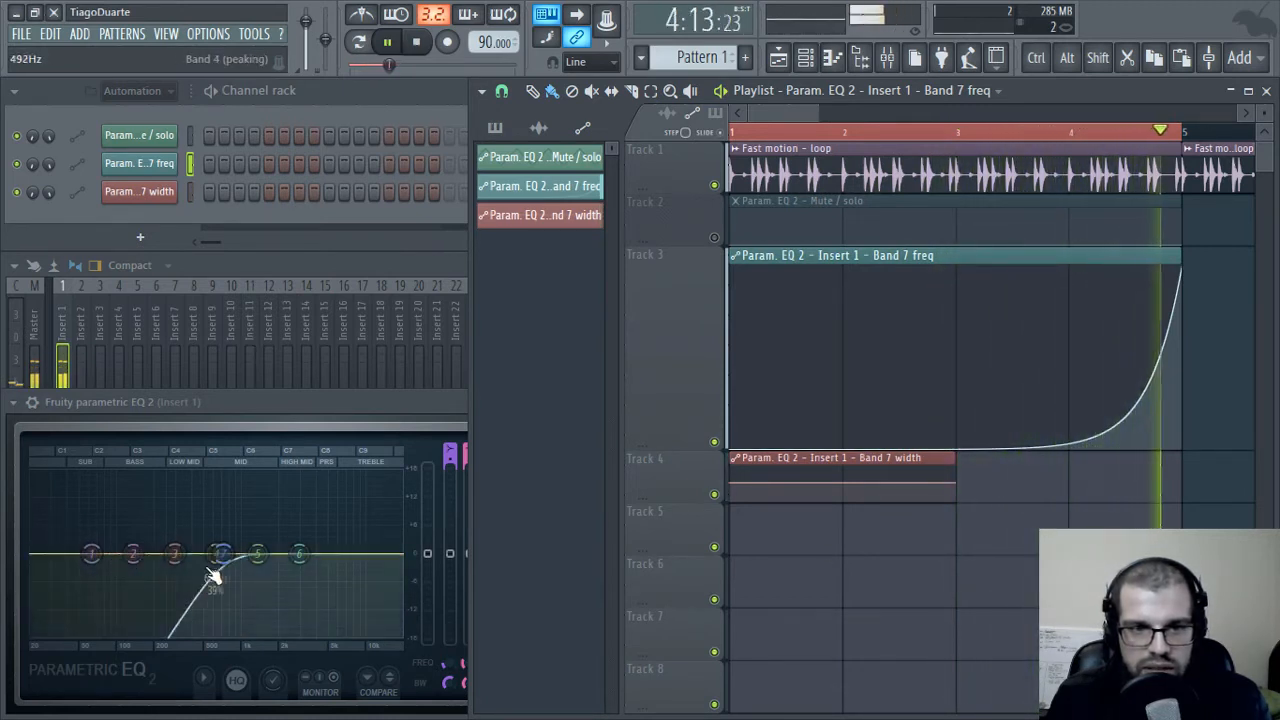
pyautogui.press('space')
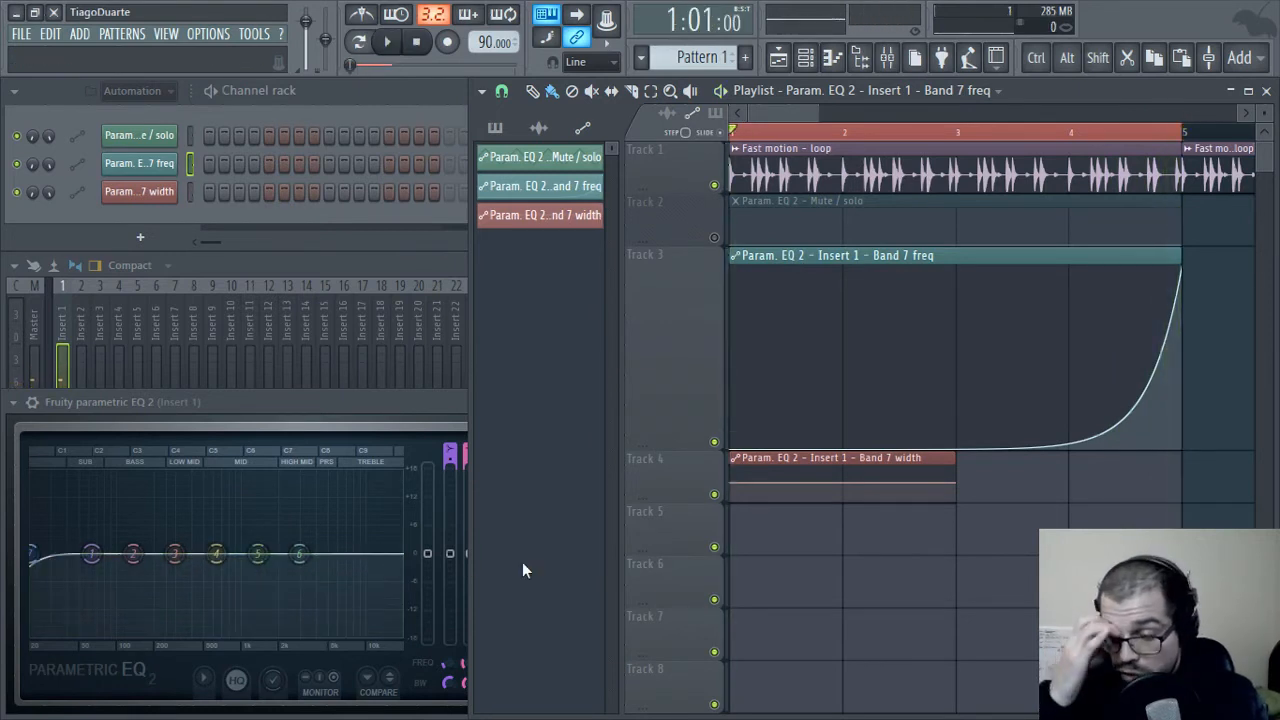
pyautogui.press('space')
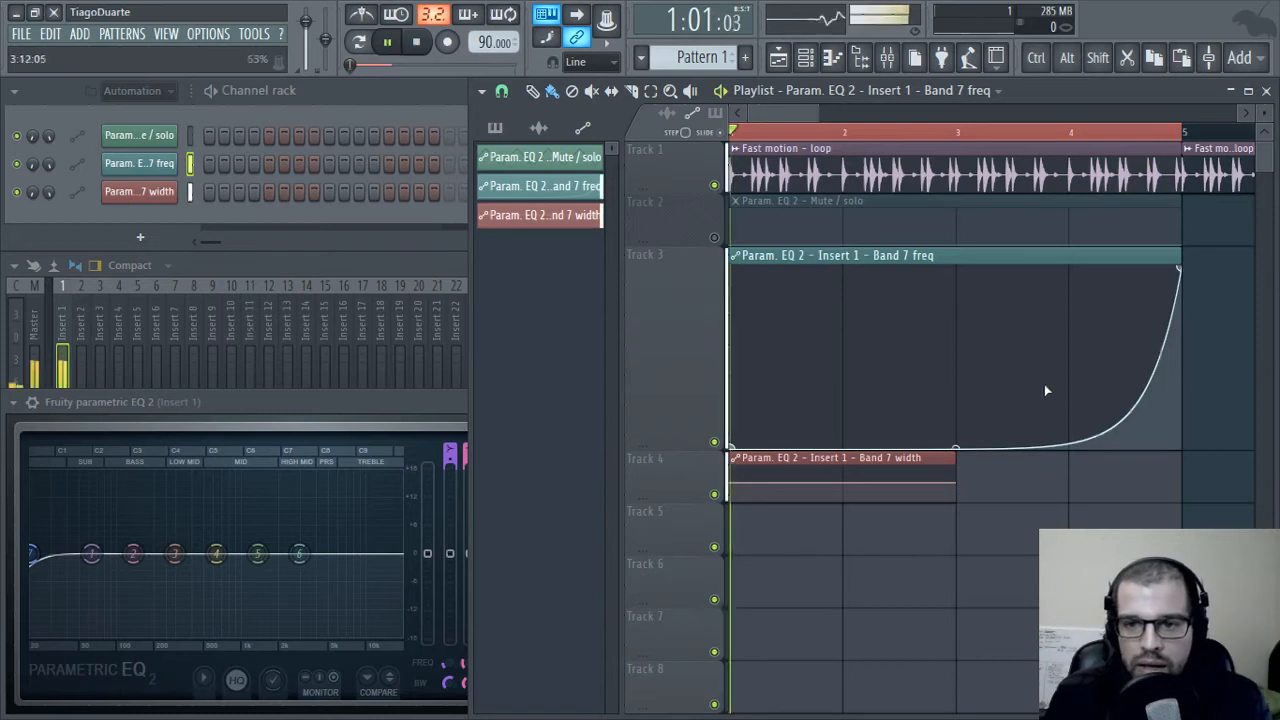
pyautogui.press('space')
# - Reset the Band 7 freq clip's tension, try a moderate upward bend, and reset the line to straight again
pyautogui.rightClick(955, 449)
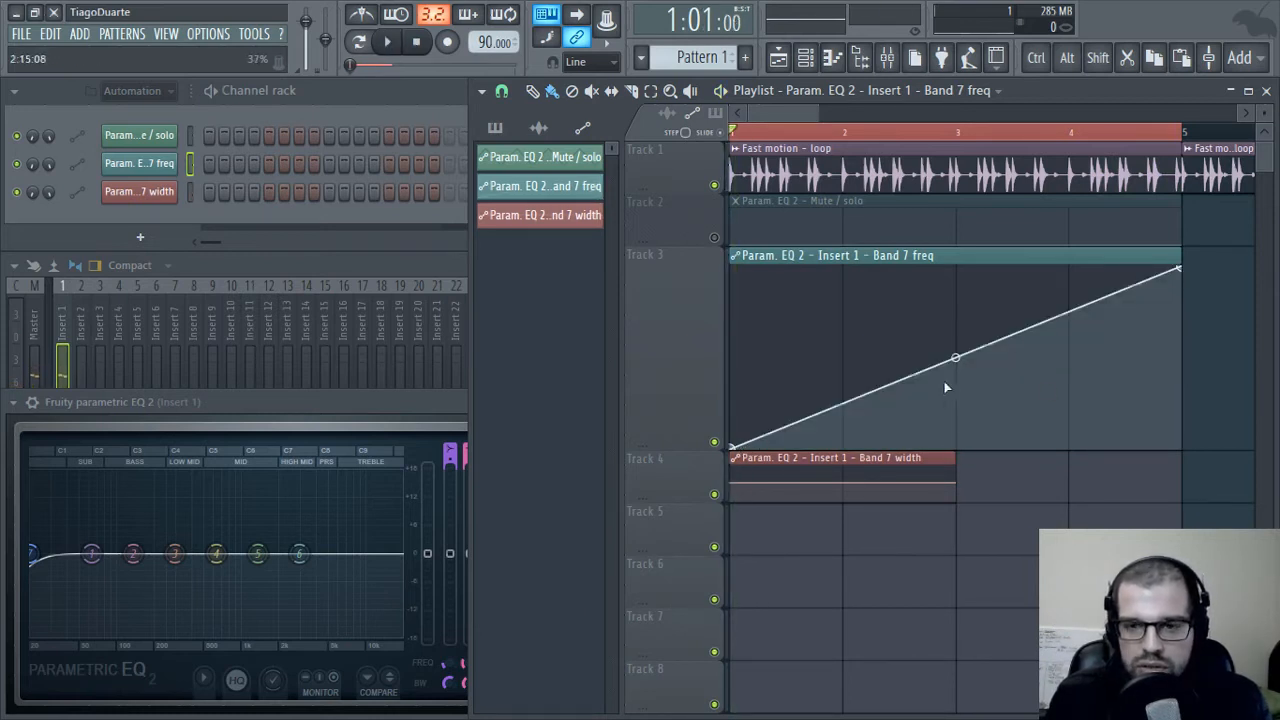
pyautogui.moveTo(955, 357); pyautogui.dragTo(955, 306)
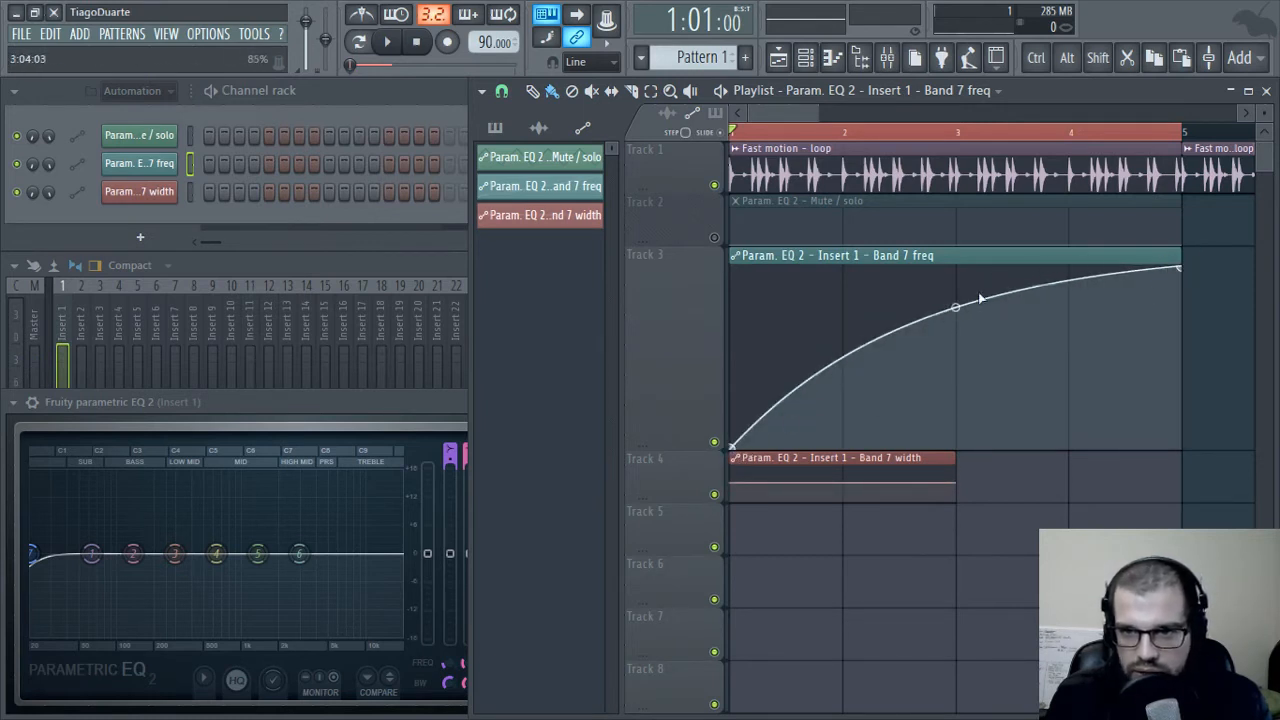
pyautogui.rightClick(953, 306)
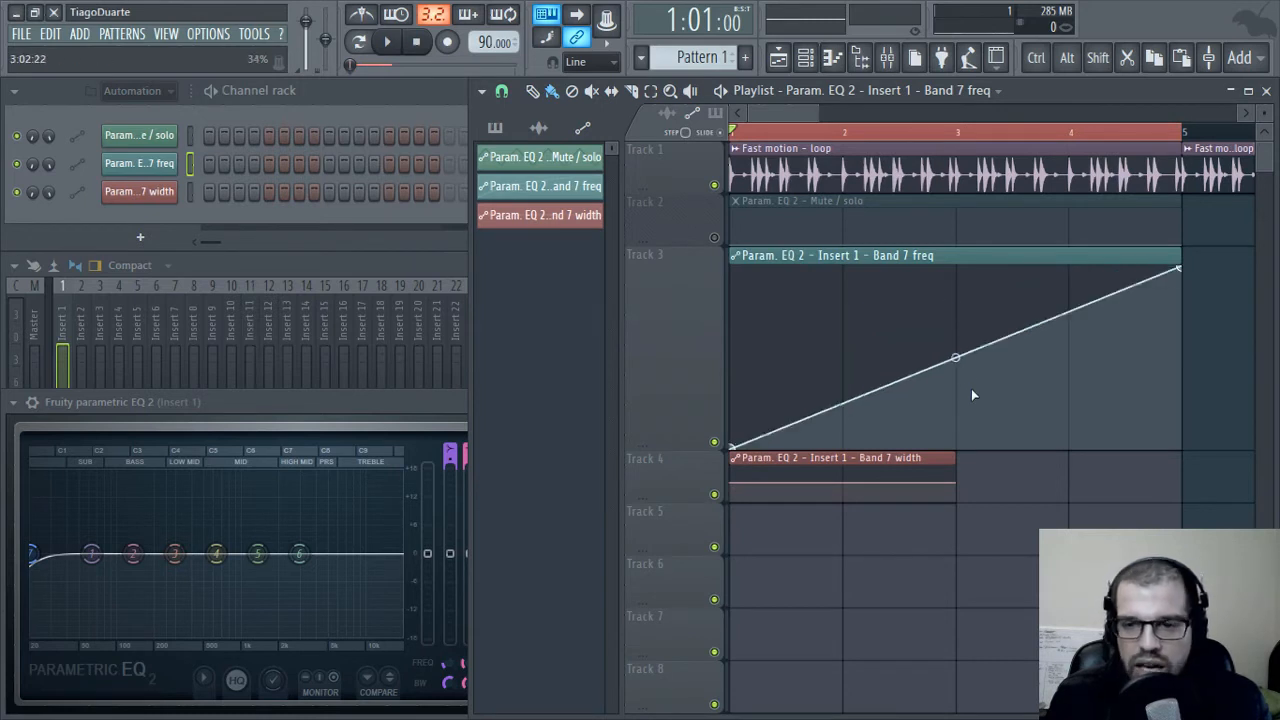
# - Try Hold mode on the Band 7 freq clip's end point, check the EQ's Band 7 frequency control, and restore Single curve mode
pyautogui.rightClick(1182, 269)
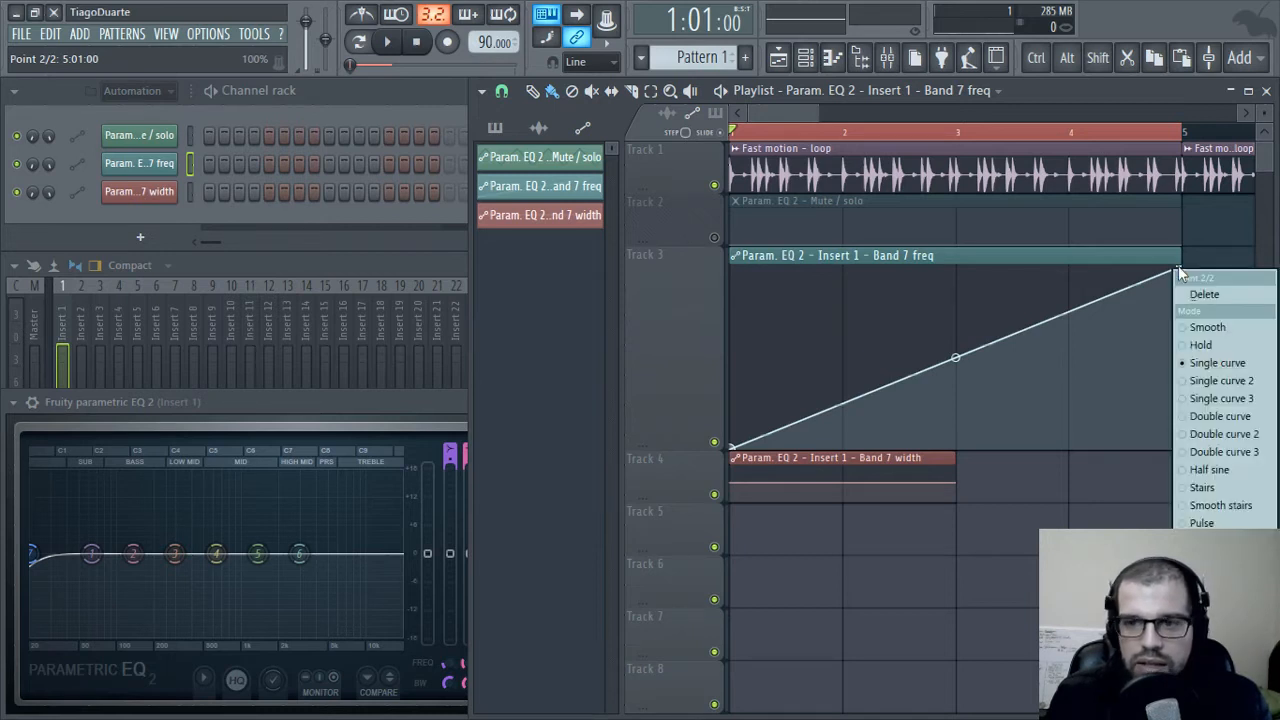
pyautogui.click(1206, 345)
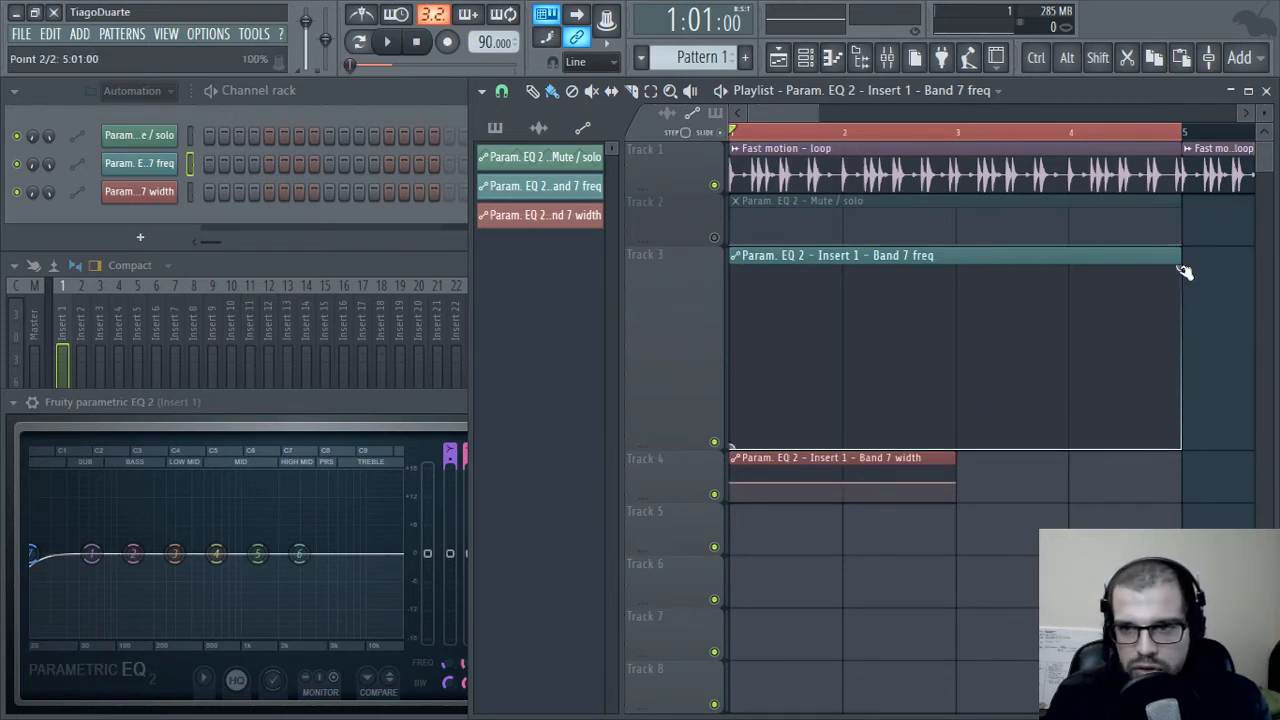
pyautogui.click(294, 428)
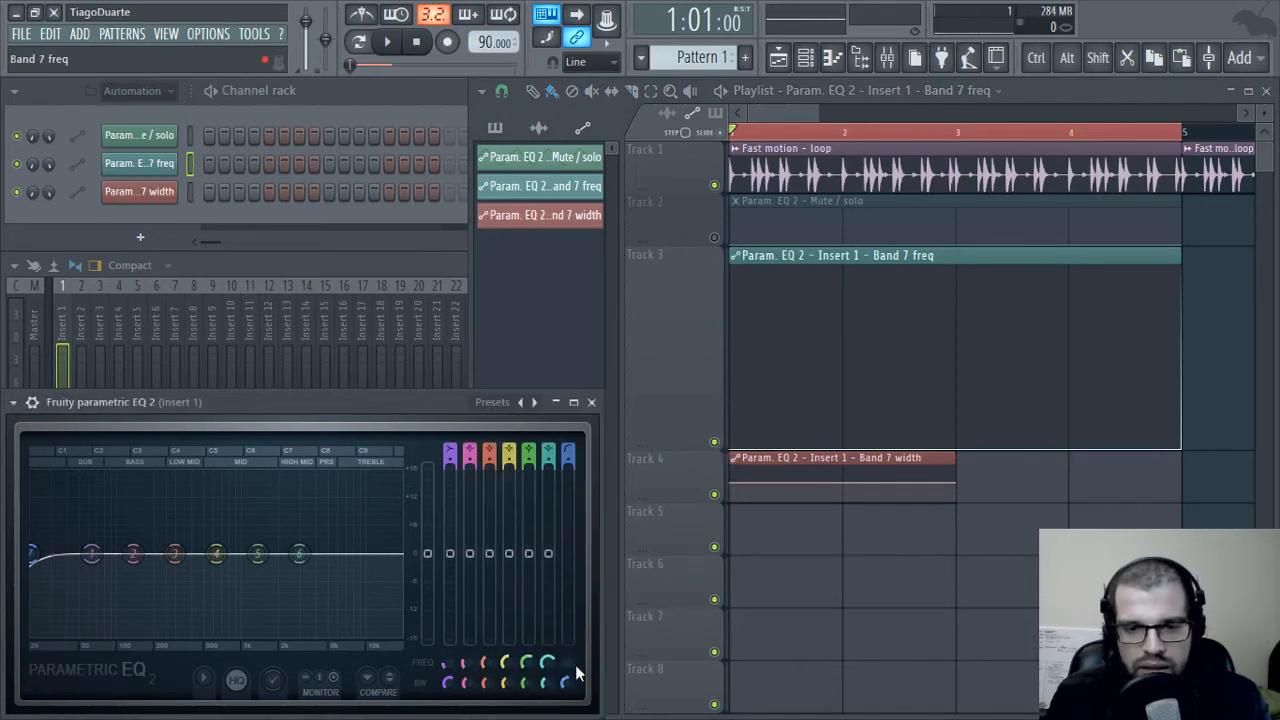
pyautogui.click(1185, 274)
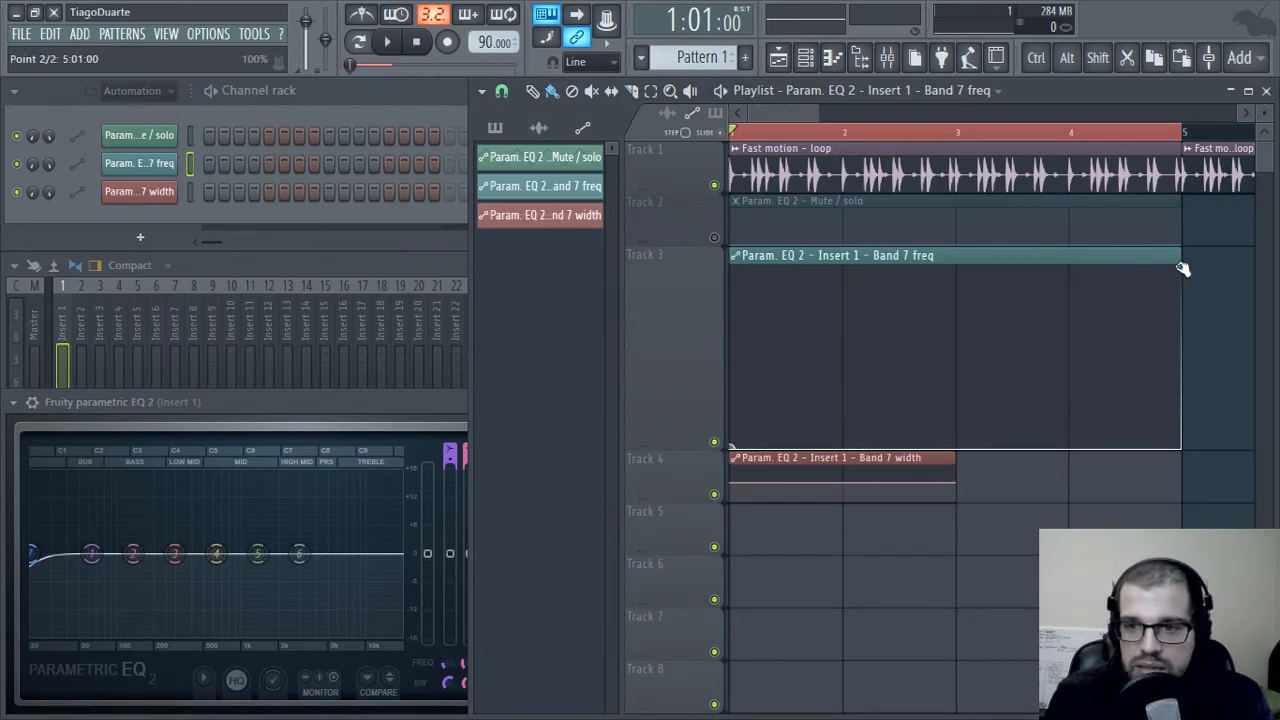
pyautogui.rightClick(1183, 269)
pyautogui.click(1210, 365)
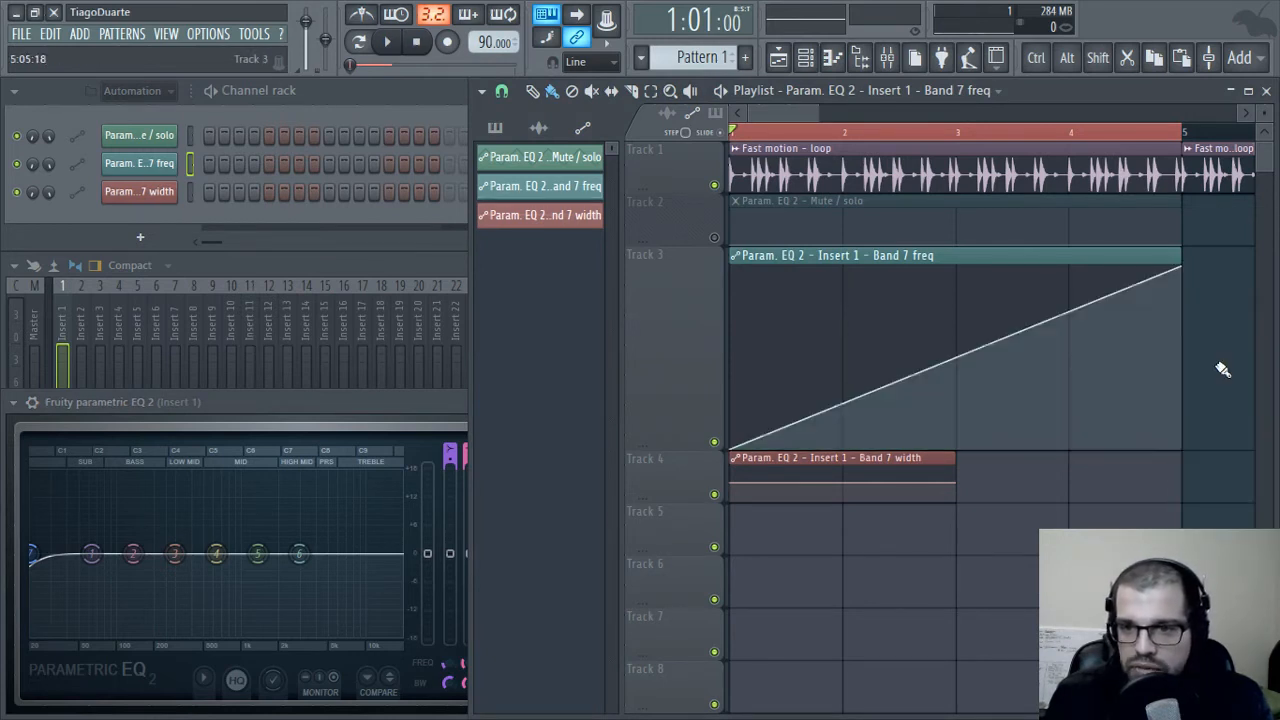
# - Try Single curve 2 mode with an upward bend on the Band 7 freq clip, and compare it with Single curve mode
pyautogui.rightClick(1179, 265)
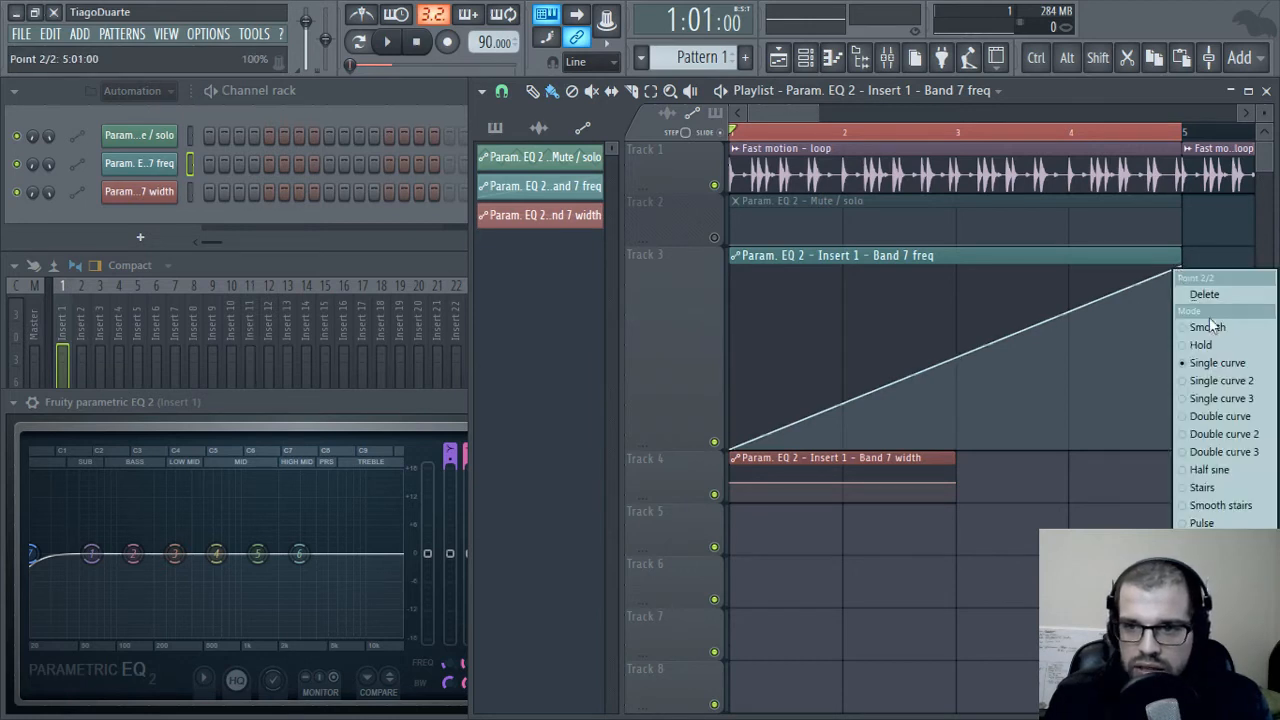
pyautogui.click(1211, 382)
pyautogui.moveTo(956, 352); pyautogui.dragTo(937, 290)
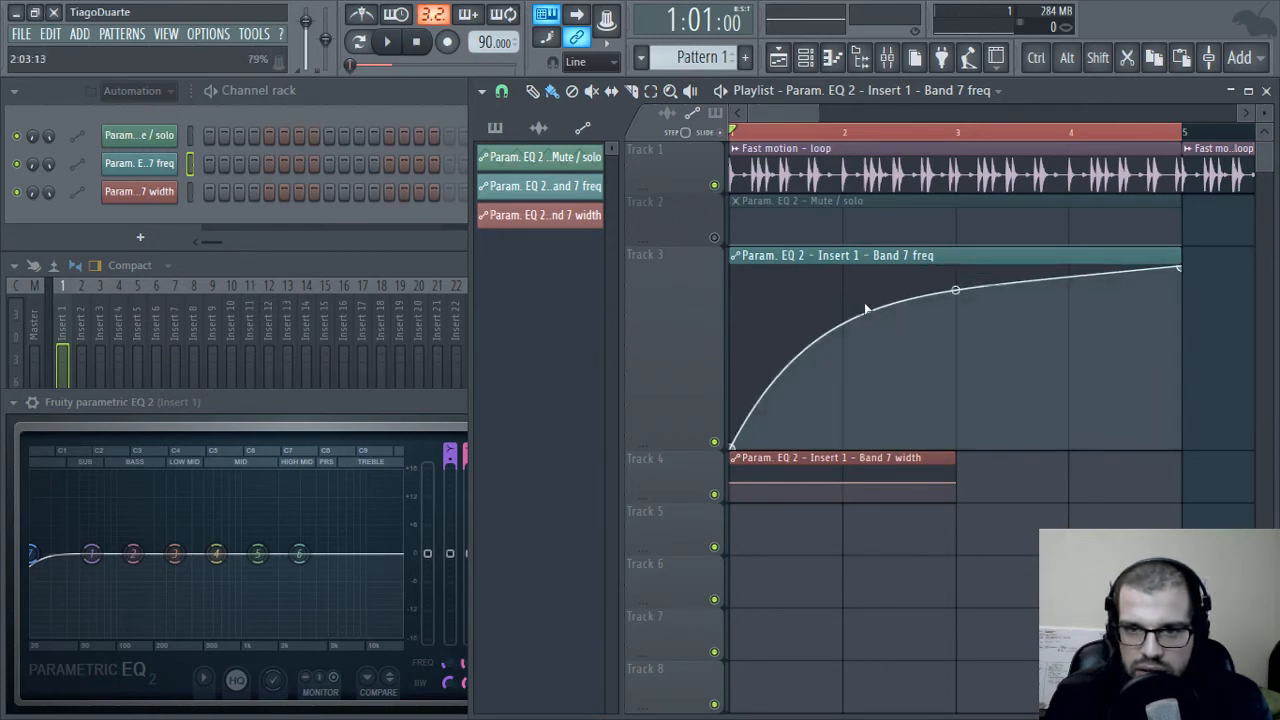
pyautogui.rightClick(1181, 269)
pyautogui.click(1212, 365)
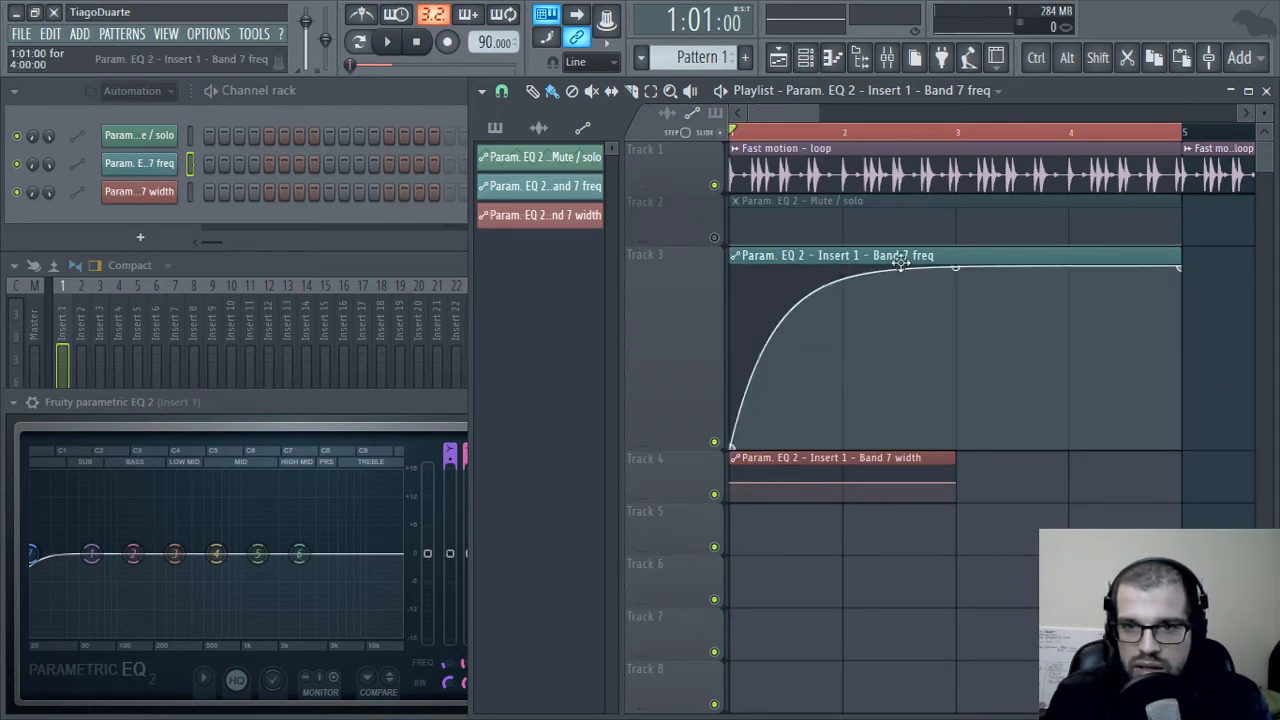
# - Switch the Band 7 freq clip's end point to Single curve 2 and on to Single curve 3 to compare their bends
pyautogui.rightClick(1181, 269)
pyautogui.click(1232, 382)
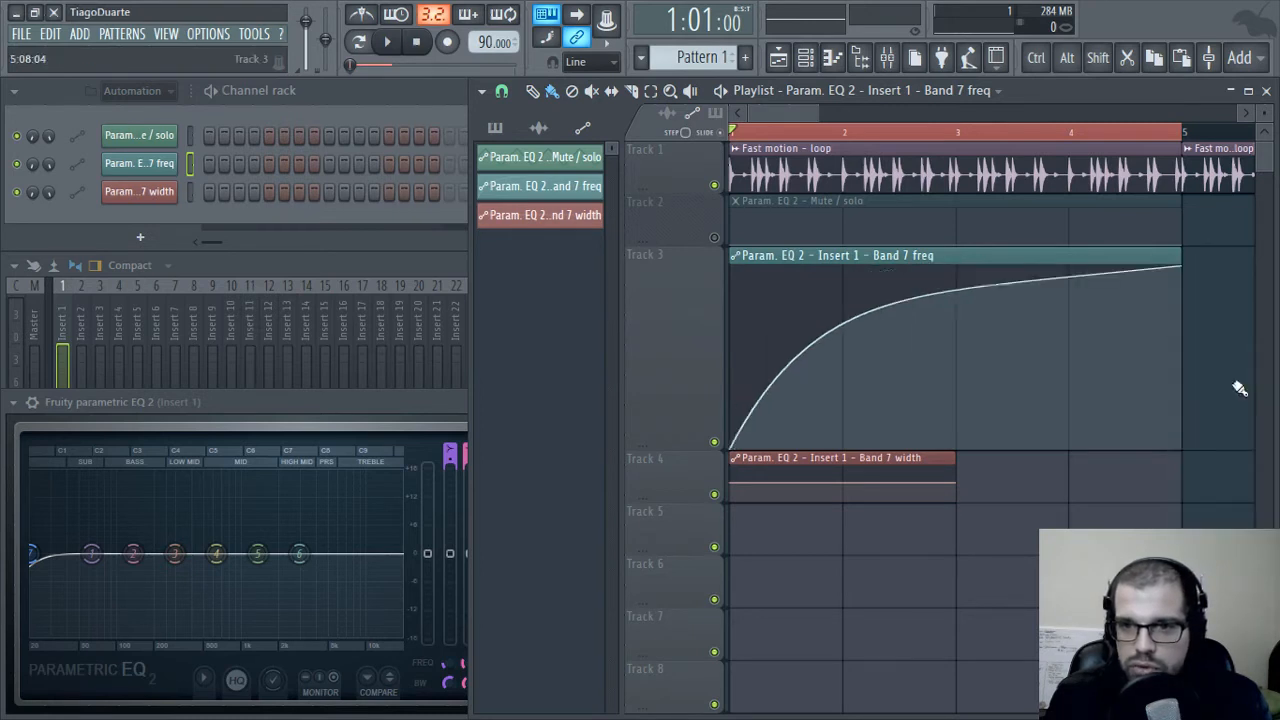
pyautogui.rightClick(1181, 268)
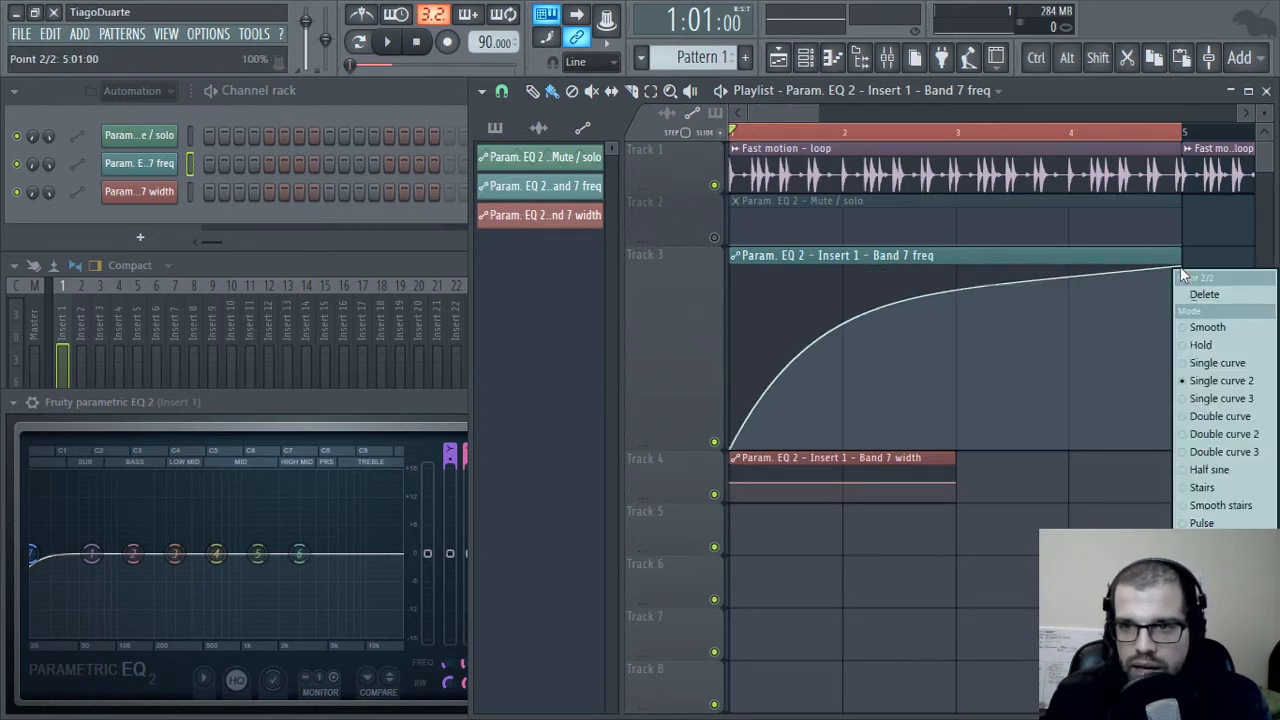
pyautogui.click(1230, 398)
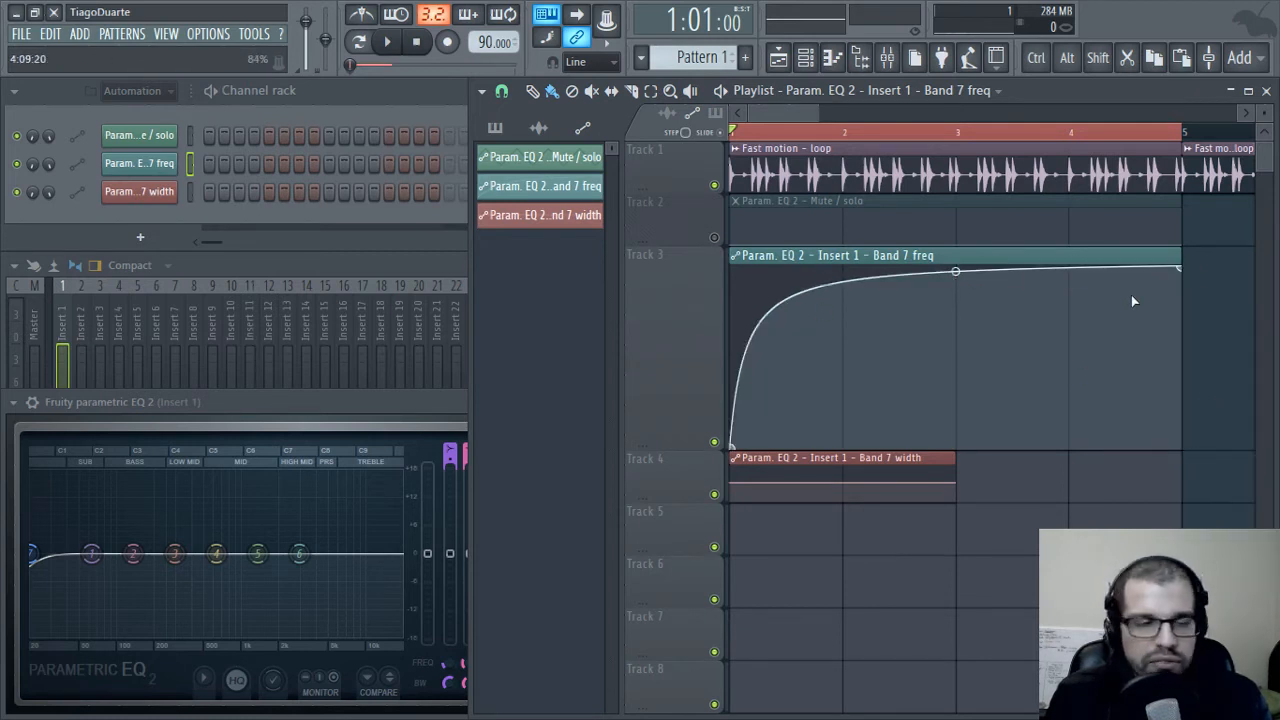
# - Try Double curve mode on the Band 7 freq clip's end point, varying the tension to reverse its bend and soften it into an S-shape
pyautogui.rightClick(1184, 272)
pyautogui.click(1240, 420)
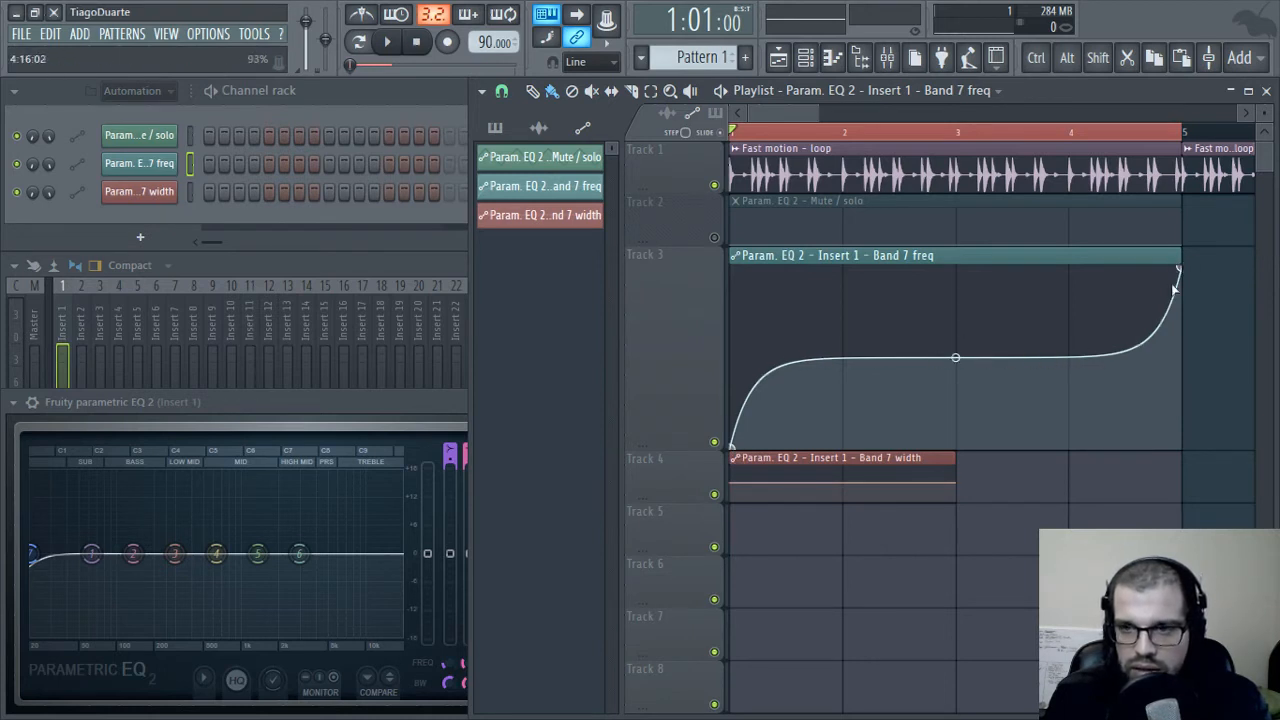
pyautogui.moveTo(956, 357); pyautogui.dragTo(956, 440)
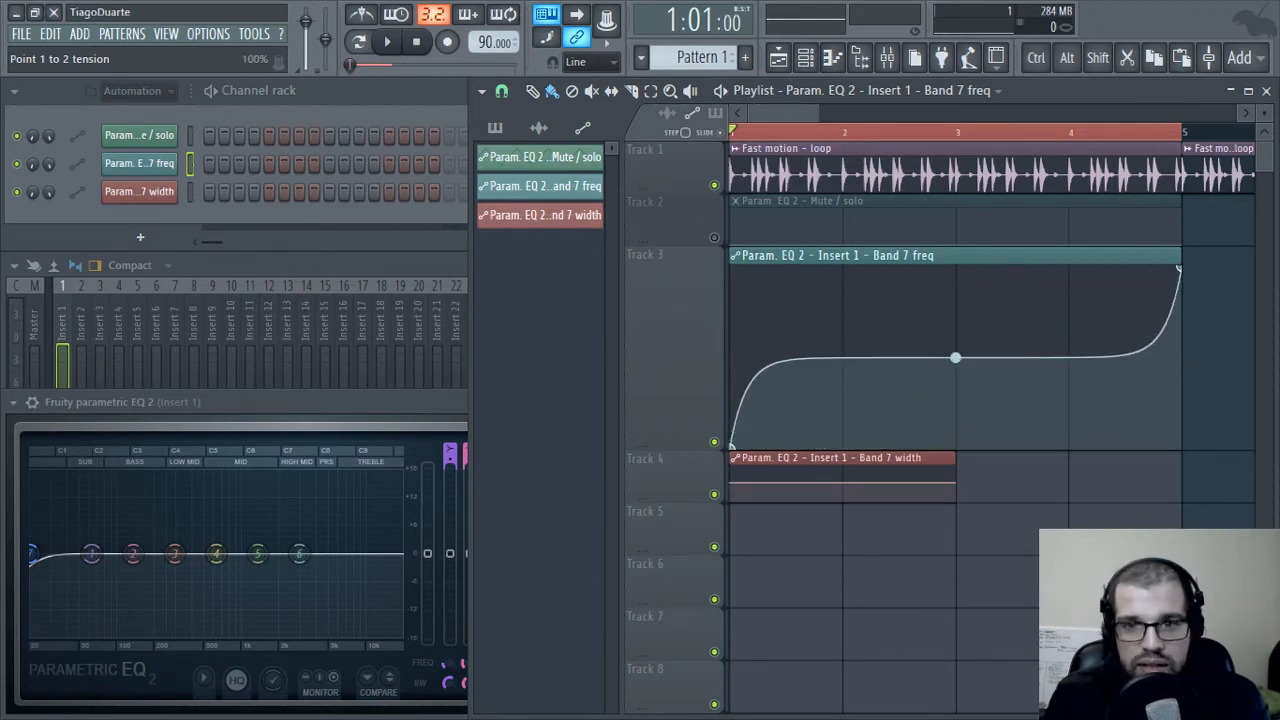
pyautogui.moveTo(956, 440); pyautogui.dragTo(956, 335)
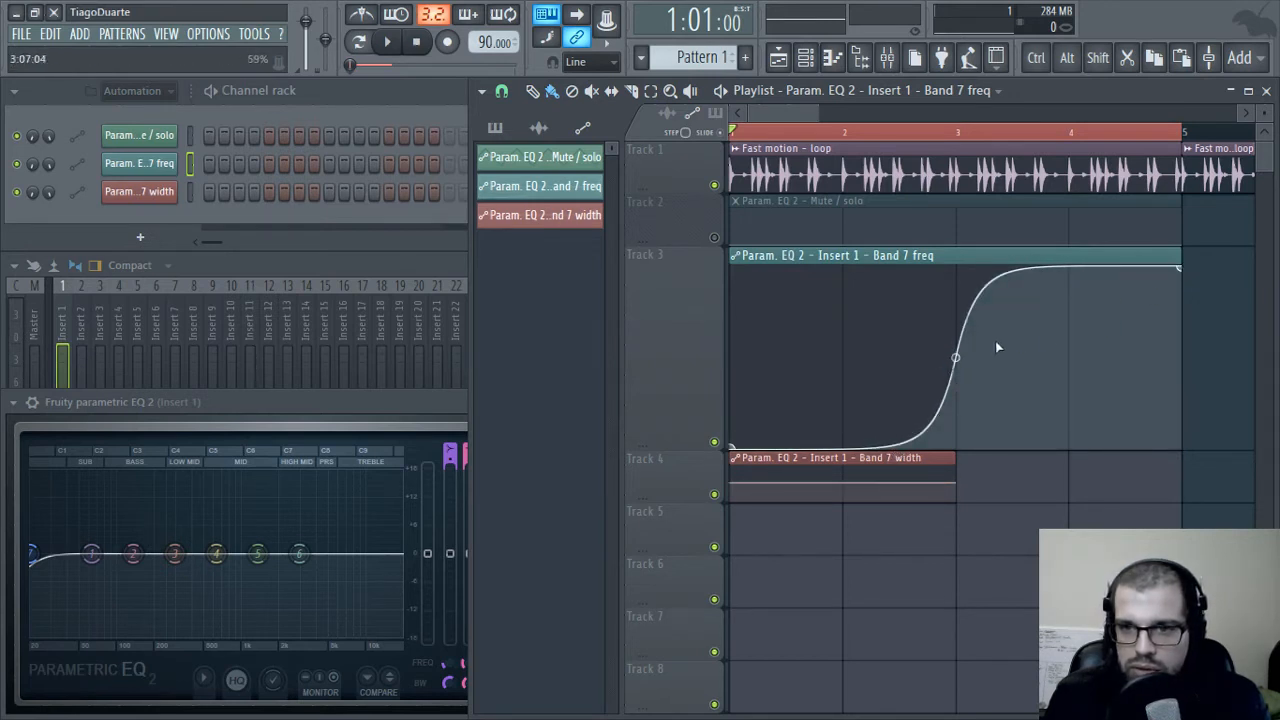
pyautogui.moveTo(955, 357); pyautogui.dragTo(955, 395)
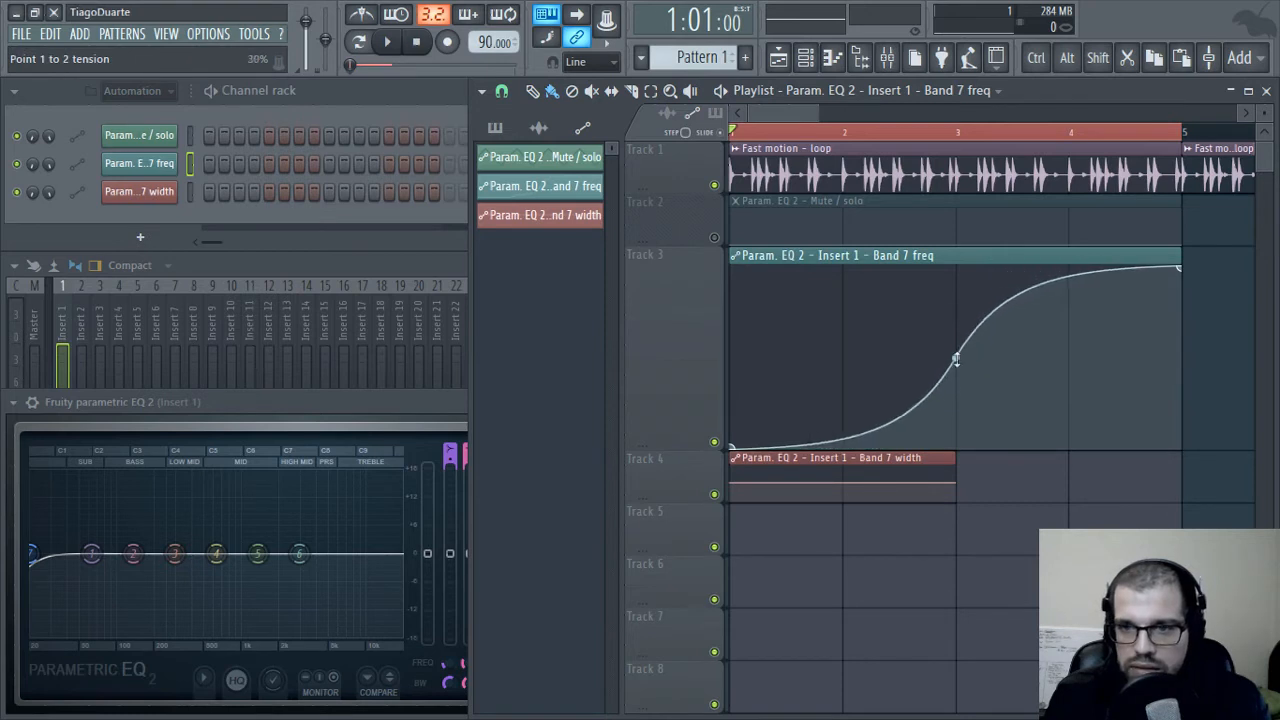
# - Try Half sine mode on the Band 7 freq clip's end point and bend the curve moderately upward
pyautogui.rightClick(1179, 268)
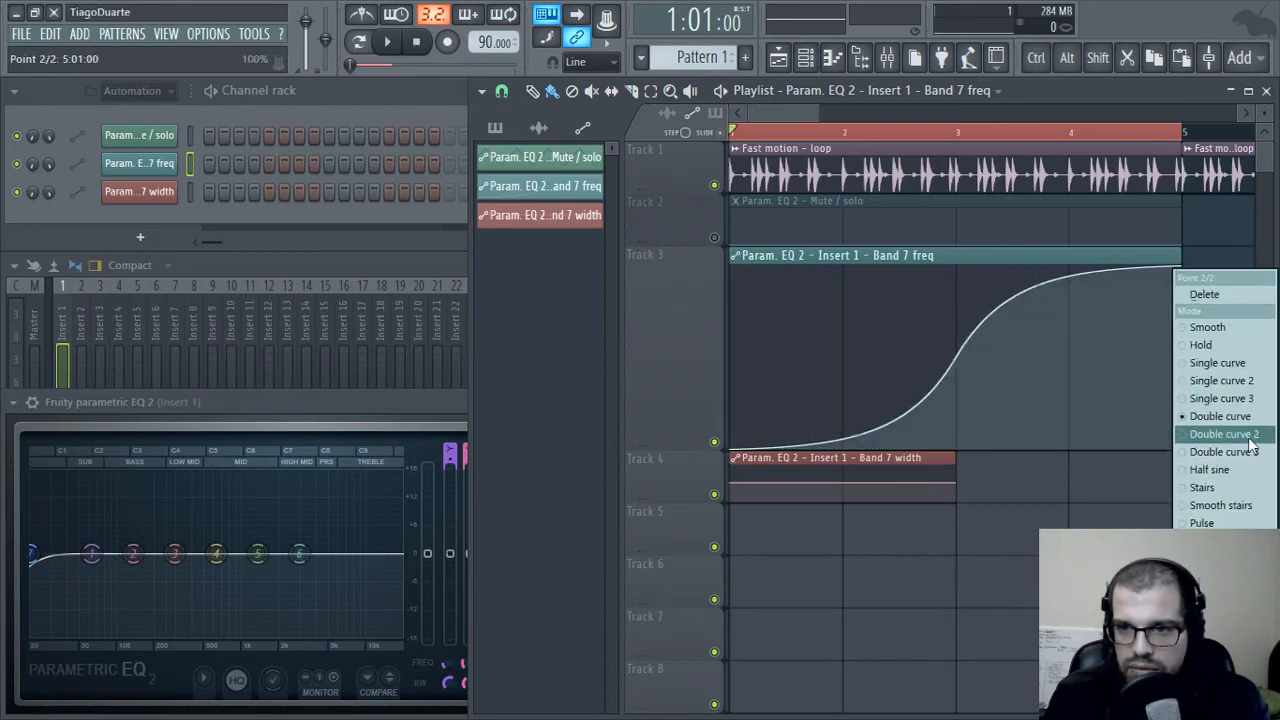
pyautogui.click(1200, 470)
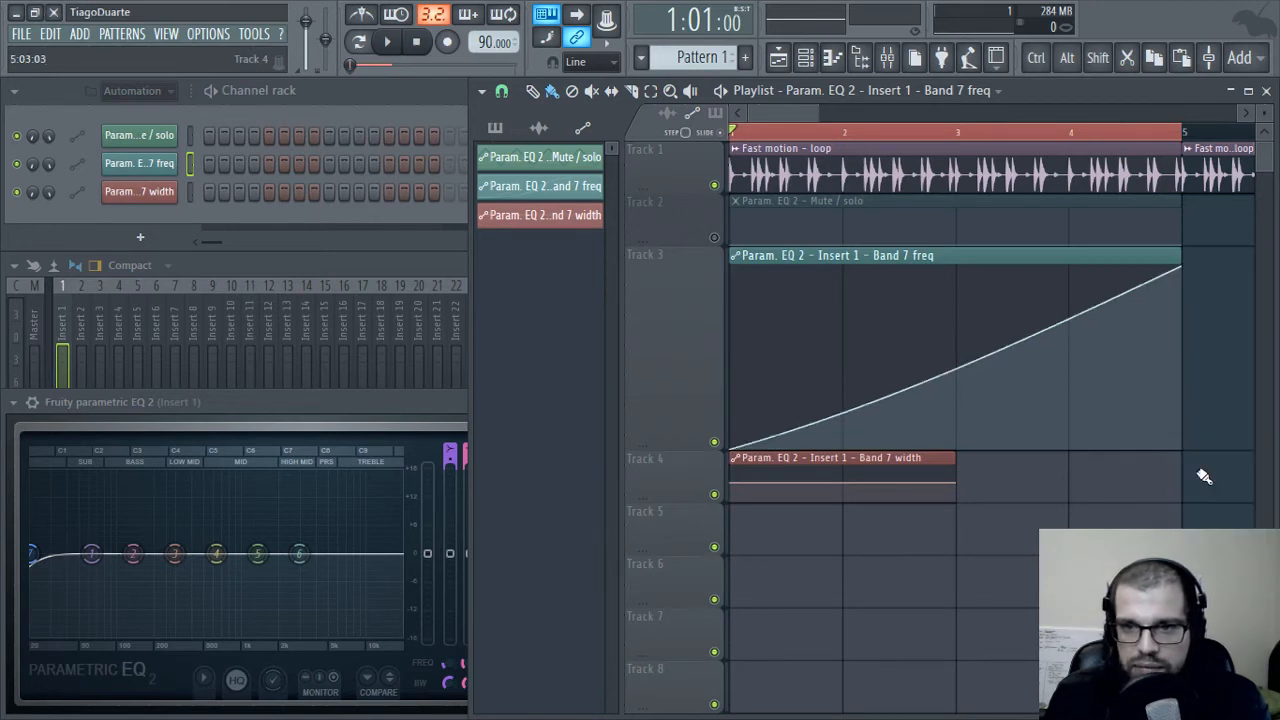
pyautogui.moveTo(953, 368); pyautogui.dragTo(955, 320)
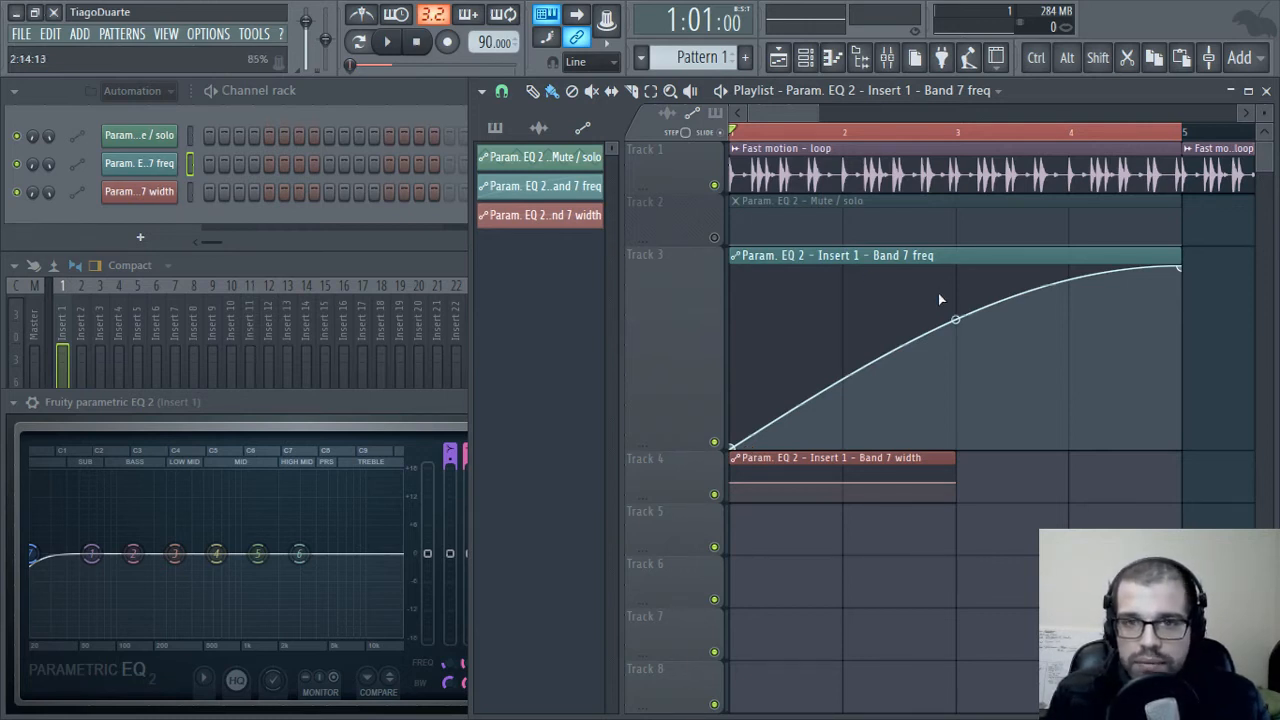
# - Try Stairs mode on the Band 7 freq clip's end point, varying the tension from a few large steps to many small ones at about 52%
pyautogui.rightClick(1180, 268)
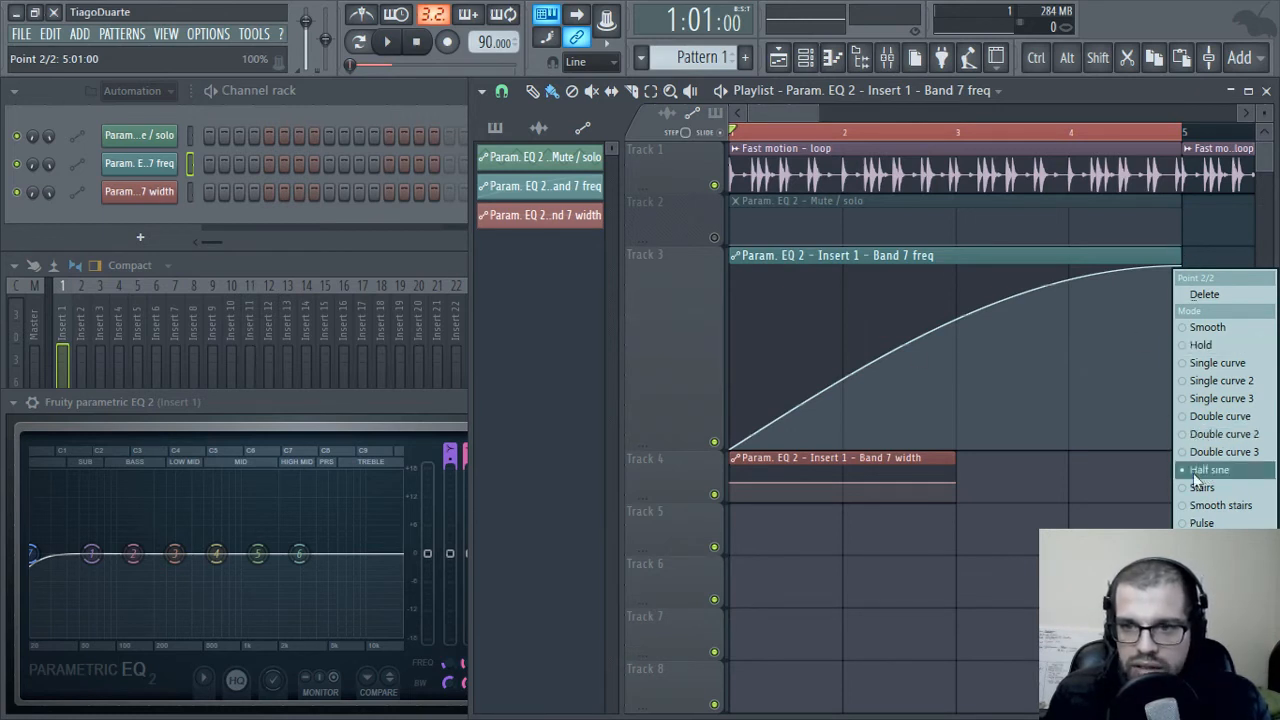
pyautogui.click(1201, 488)
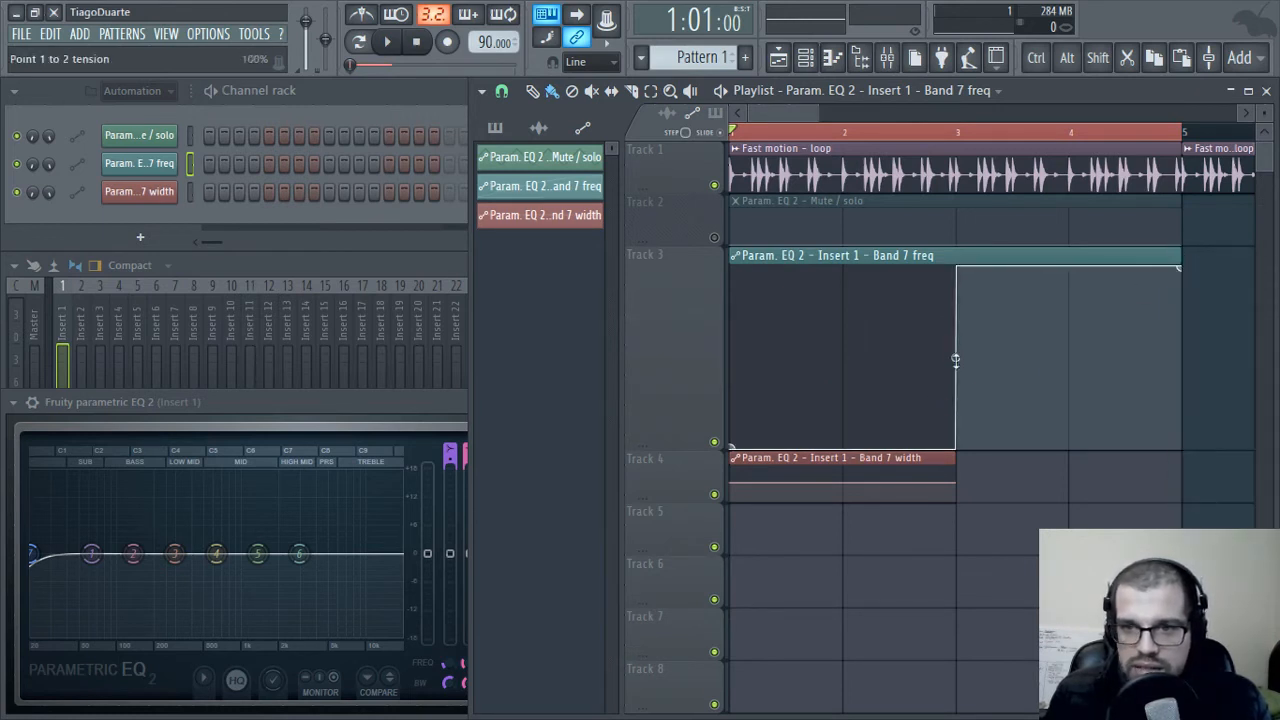
pyautogui.moveTo(956, 357); pyautogui.dragTo(956, 290)
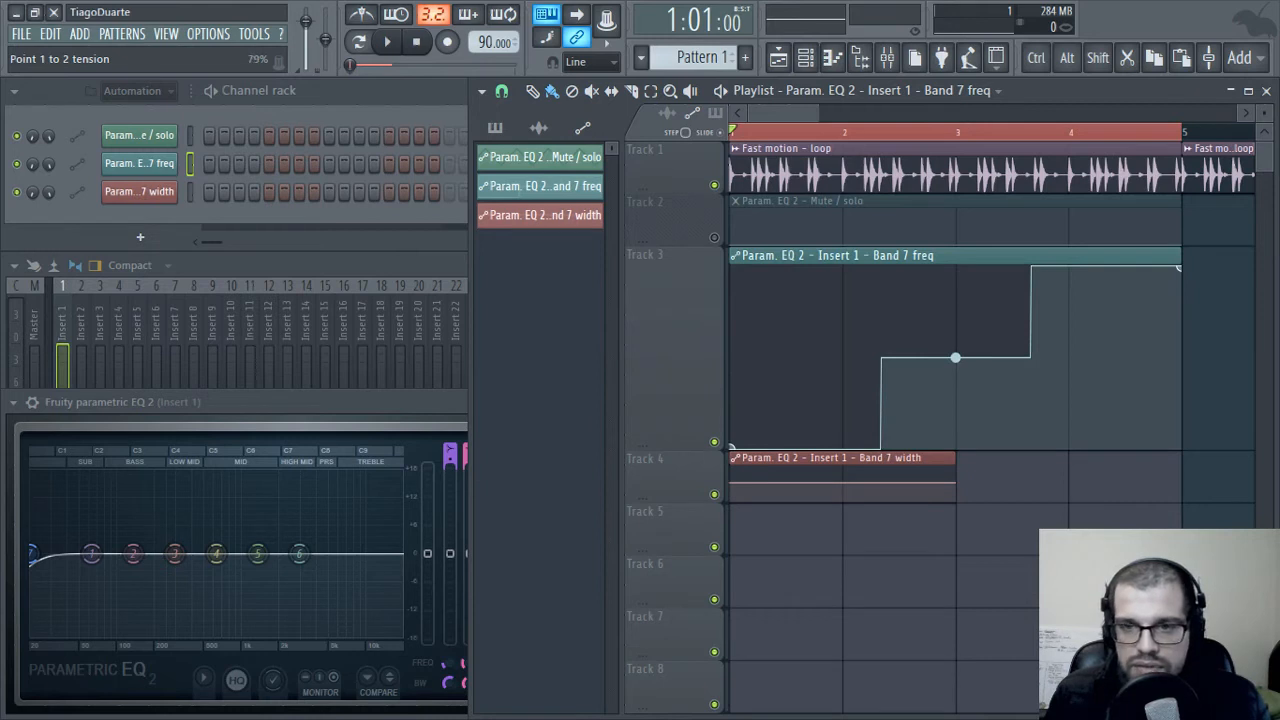
pyautogui.moveTo(955, 357); pyautogui.dragTo(956, 358)
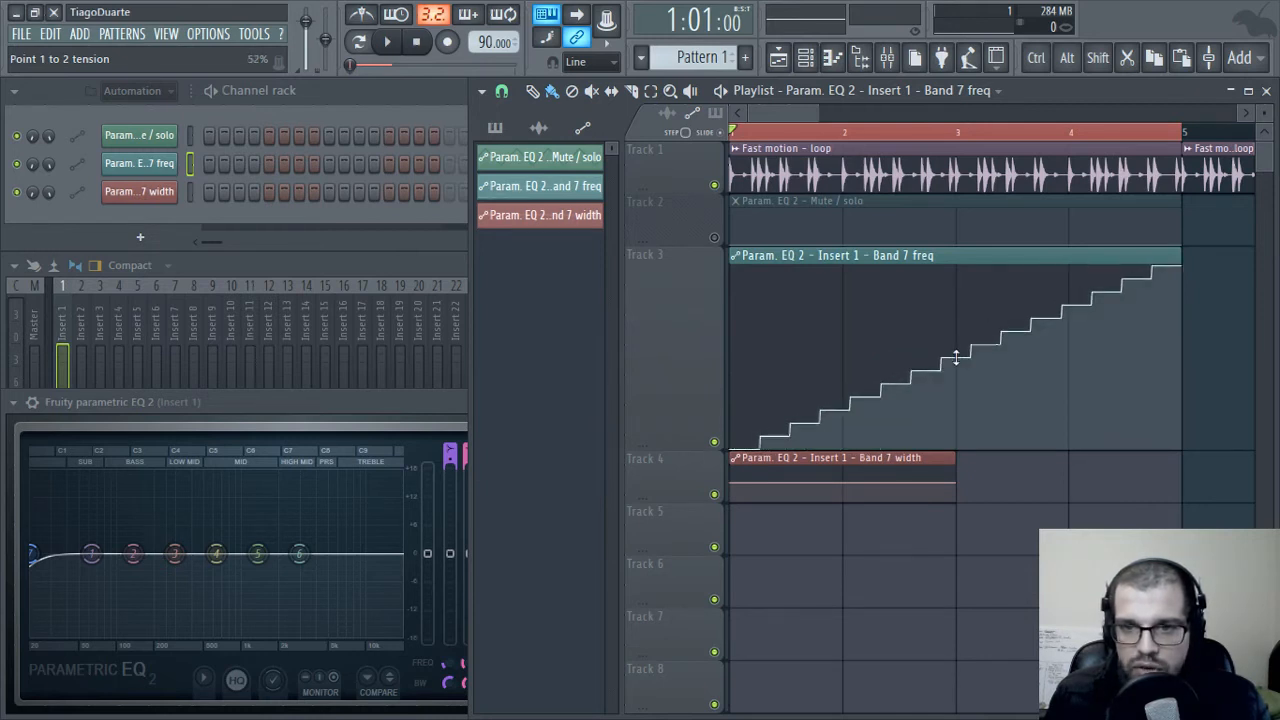
# - Try Smooth stairs mode on the Band 7 freq clip's end point and adjust the tension to about 74% for three broad steps
pyautogui.rightClick(1179, 267)
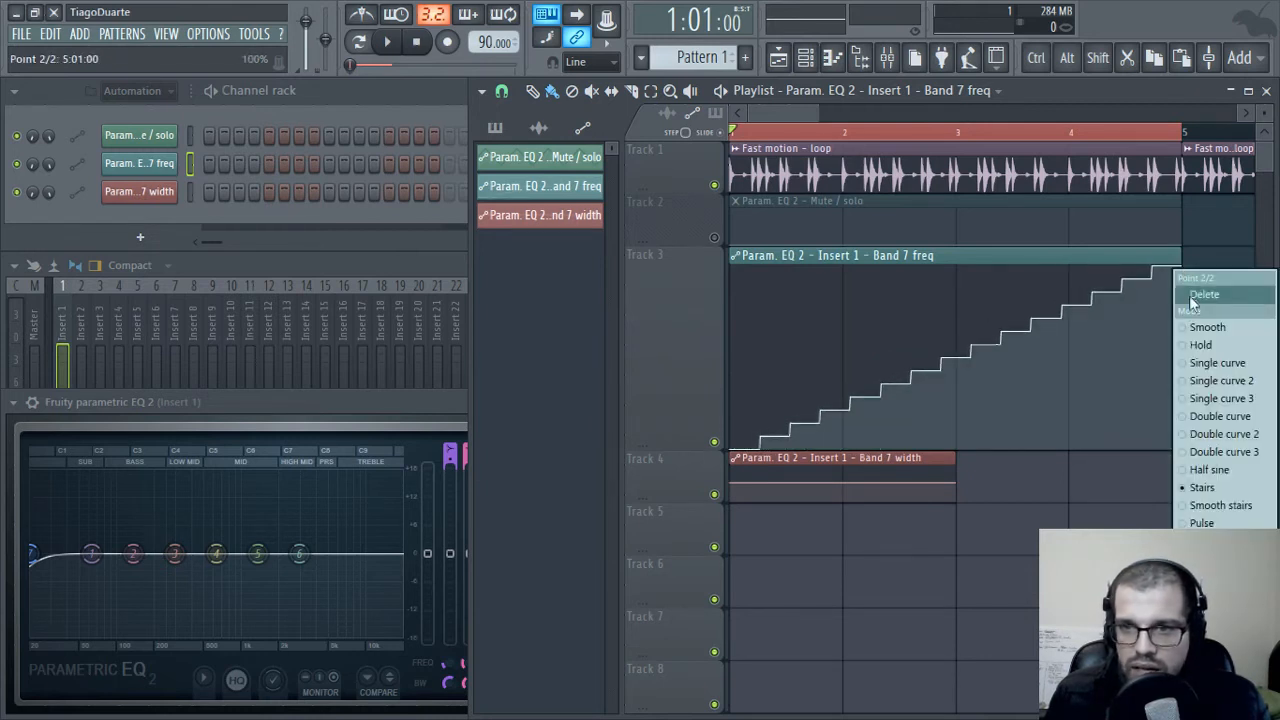
pyautogui.click(1219, 507)
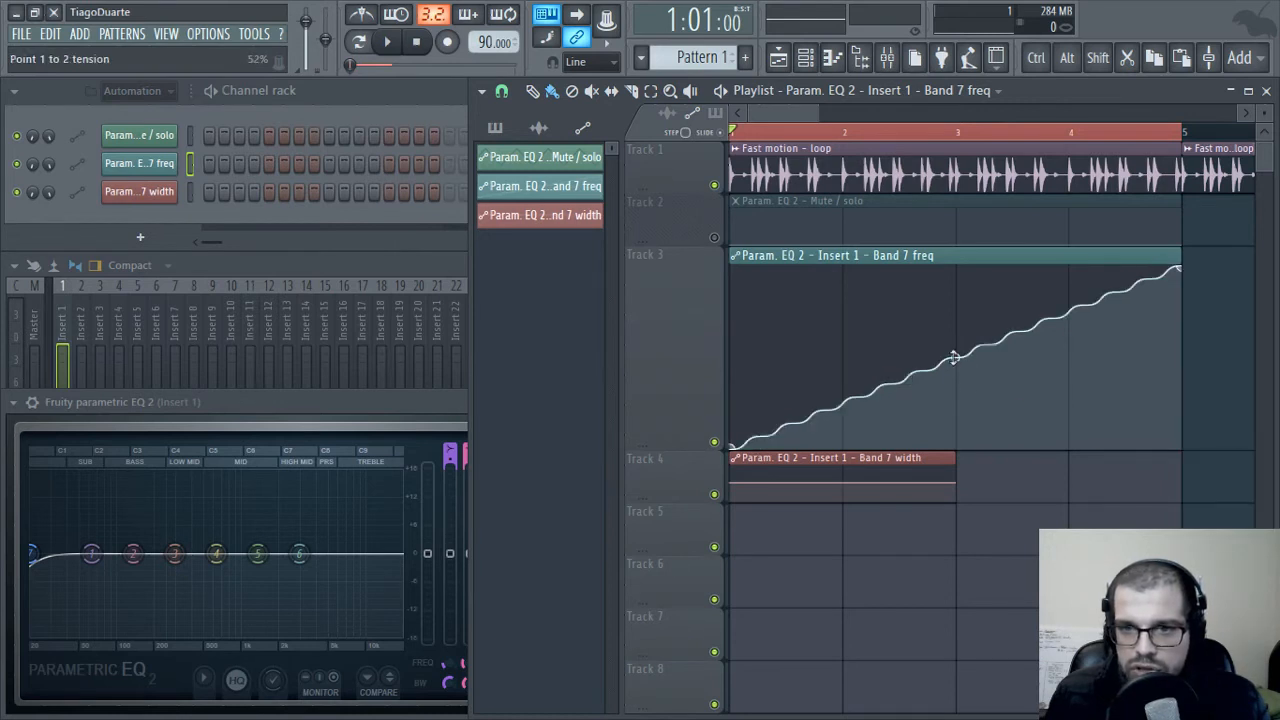
pyautogui.moveTo(955, 357); pyautogui.dragTo(956, 356)
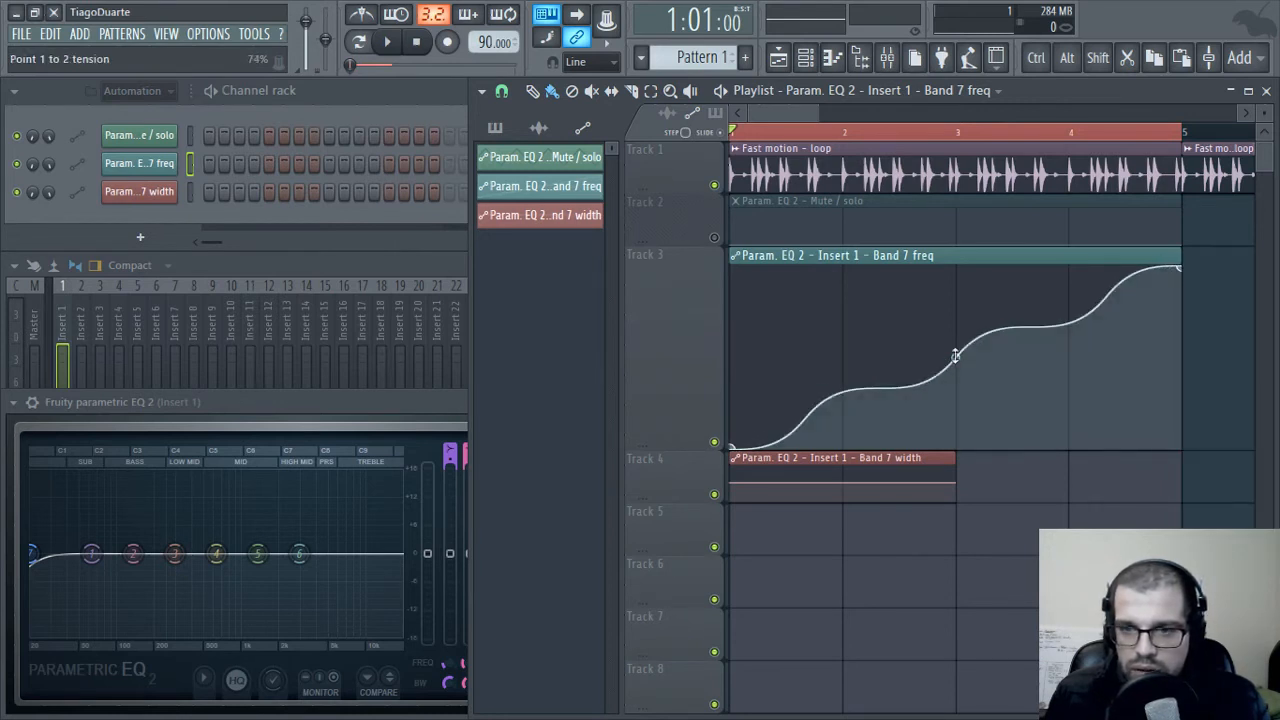
# - Try Pulse mode on the Band 7 freq clip's end point and adjust the tension to about 49% for many narrow pulses
pyautogui.rightClick(1180, 268)
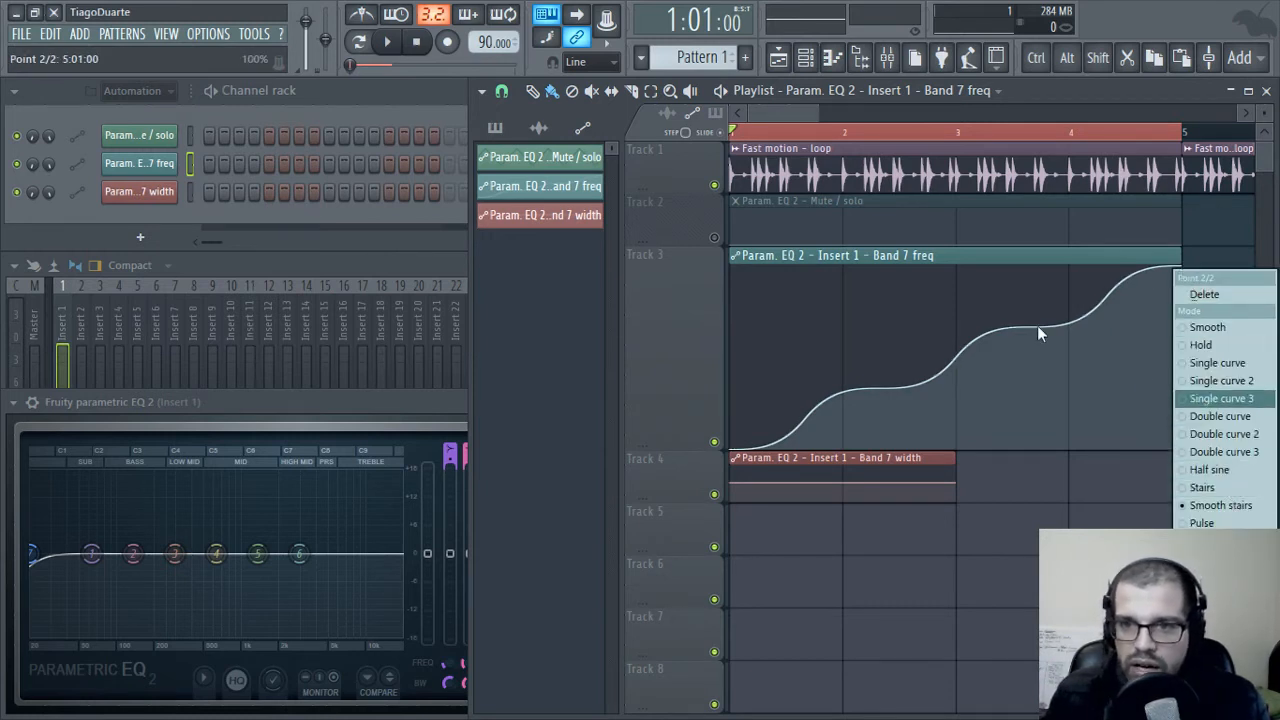
pyautogui.click(1203, 523)
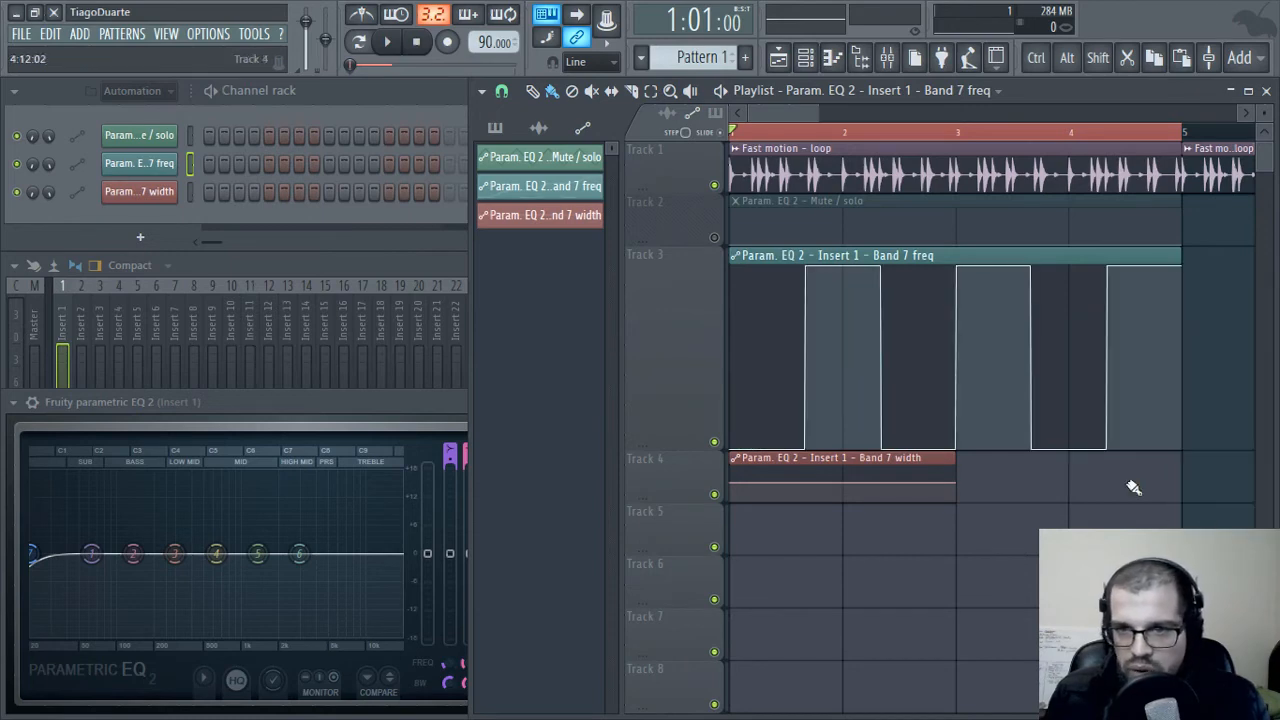
pyautogui.moveTo(952, 450)
pyautogui.mouseDown()
pyautogui.moveTo(952, 400)
pyautogui.moveTo(956, 470)
pyautogui.moveTo(956, 438)
pyautogui.moveTo(956, 450)
pyautogui.mouseUp()
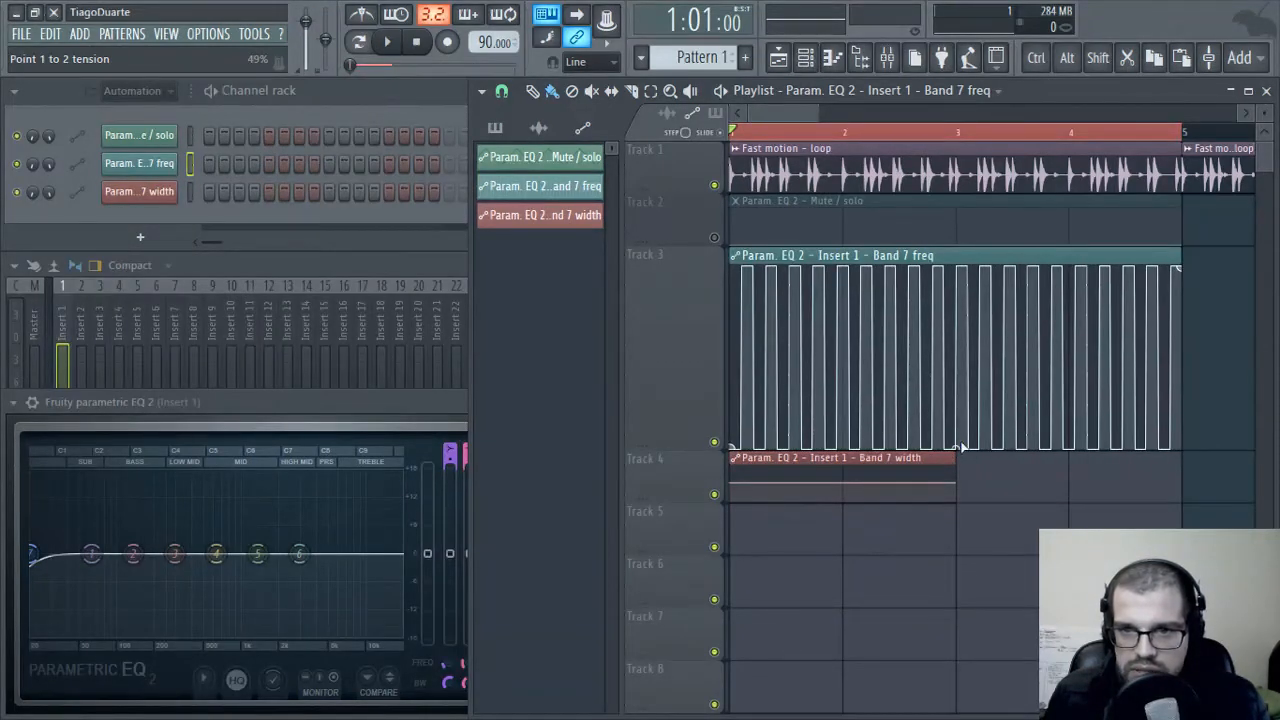
# - Try the sine-like wave mode on the Band 7 freq clip's end point and widen it to about three and a half cycles
pyautogui.rightClick(1178, 269)
pyautogui.click(1215, 541)
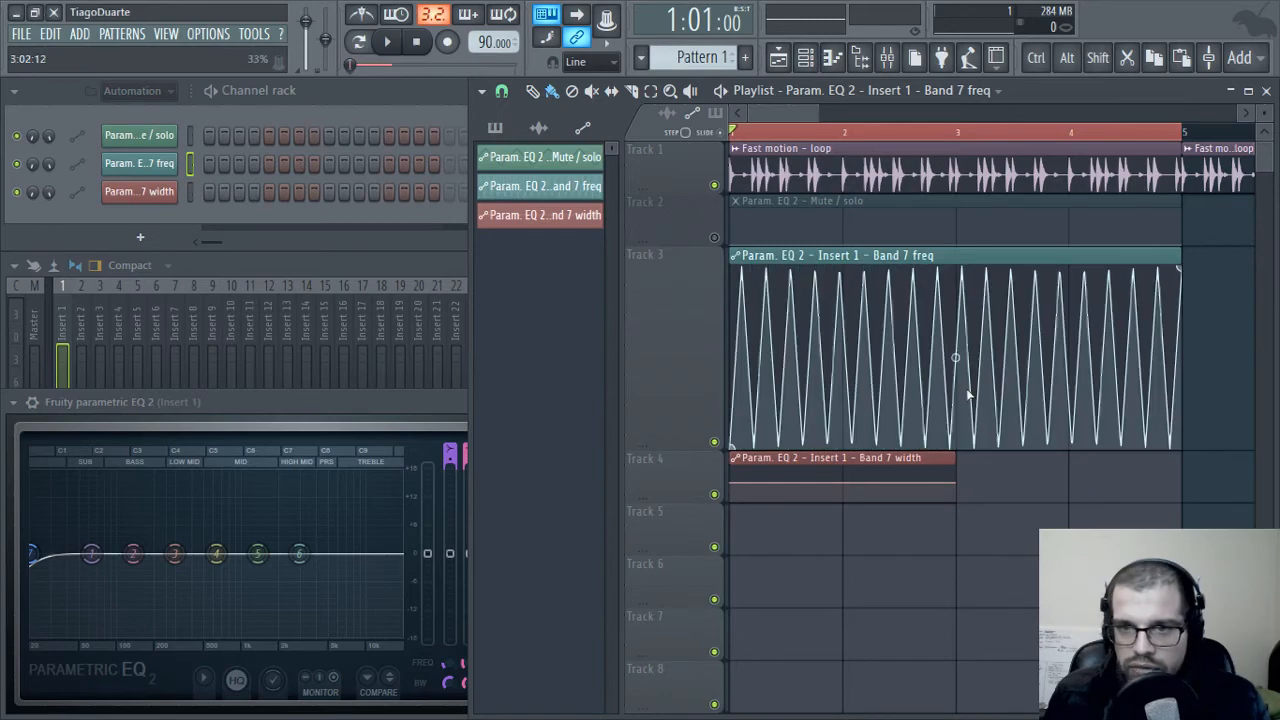
pyautogui.moveTo(957, 355); pyautogui.dragTo(955, 357)
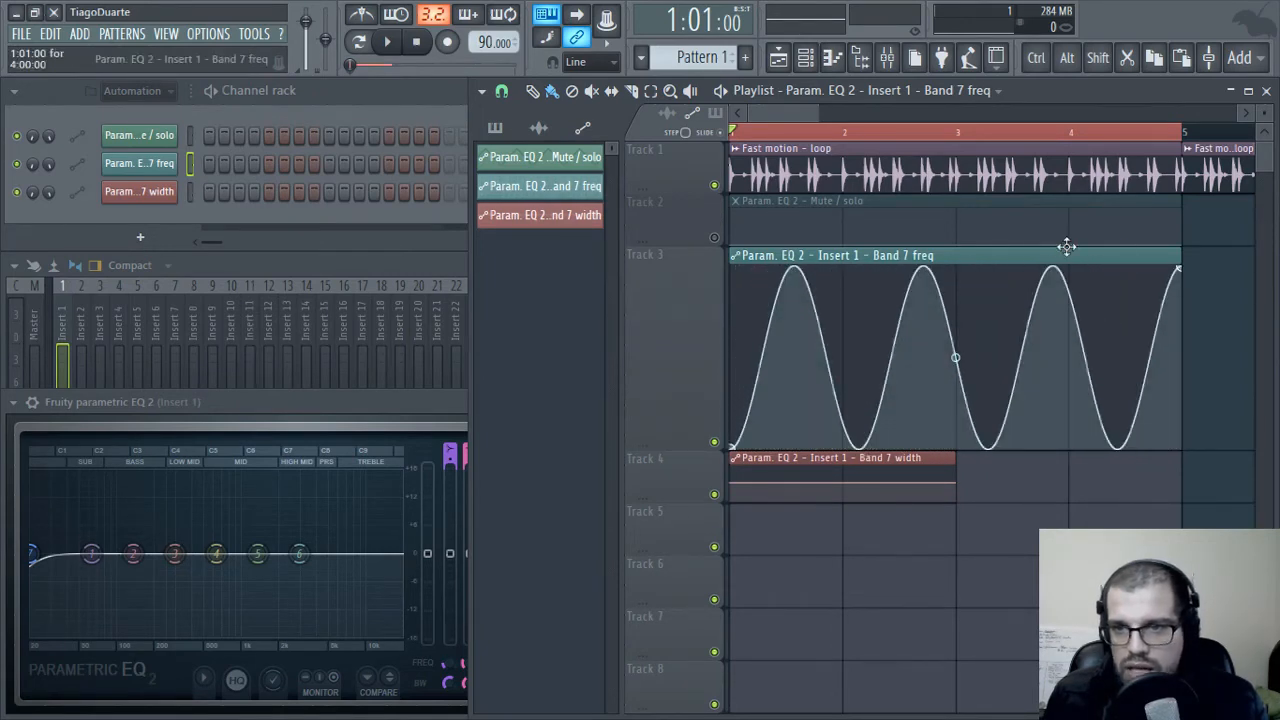
# - Restore Single curve mode on the Band 7 freq clip's end point and reset its tension to a straight line
pyautogui.rightClick(1178, 269)
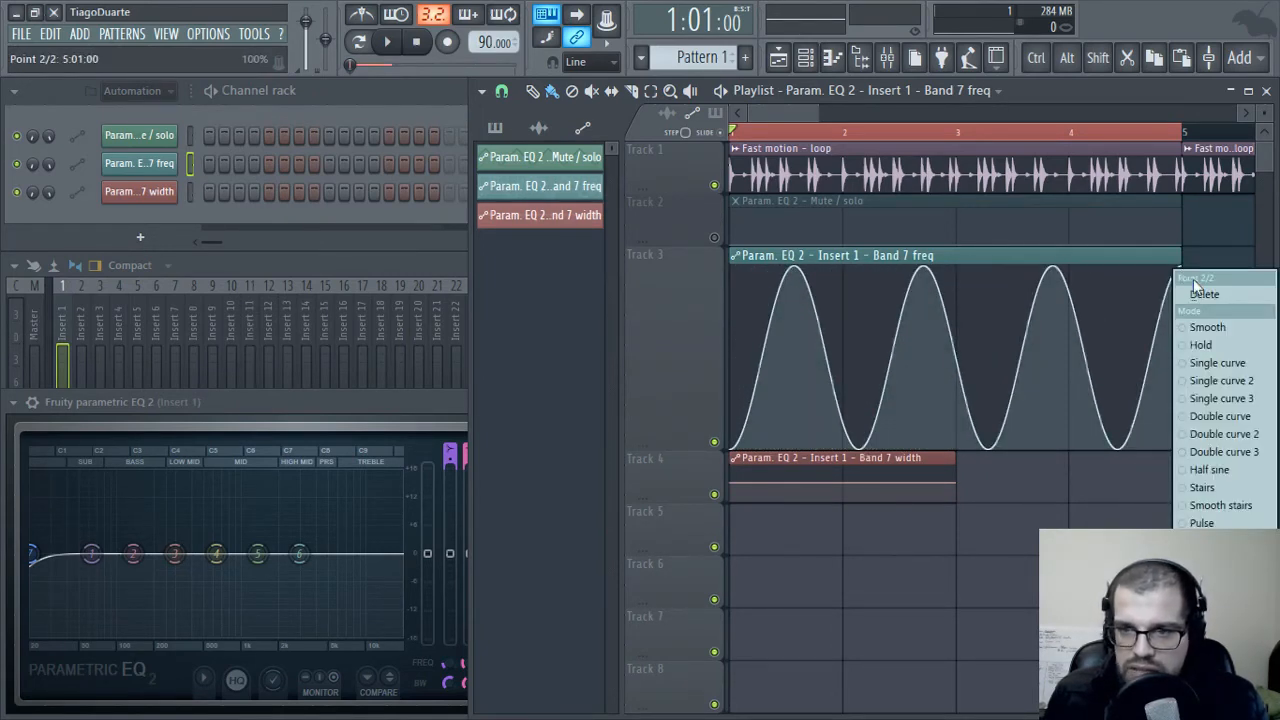
pyautogui.click(1212, 364)
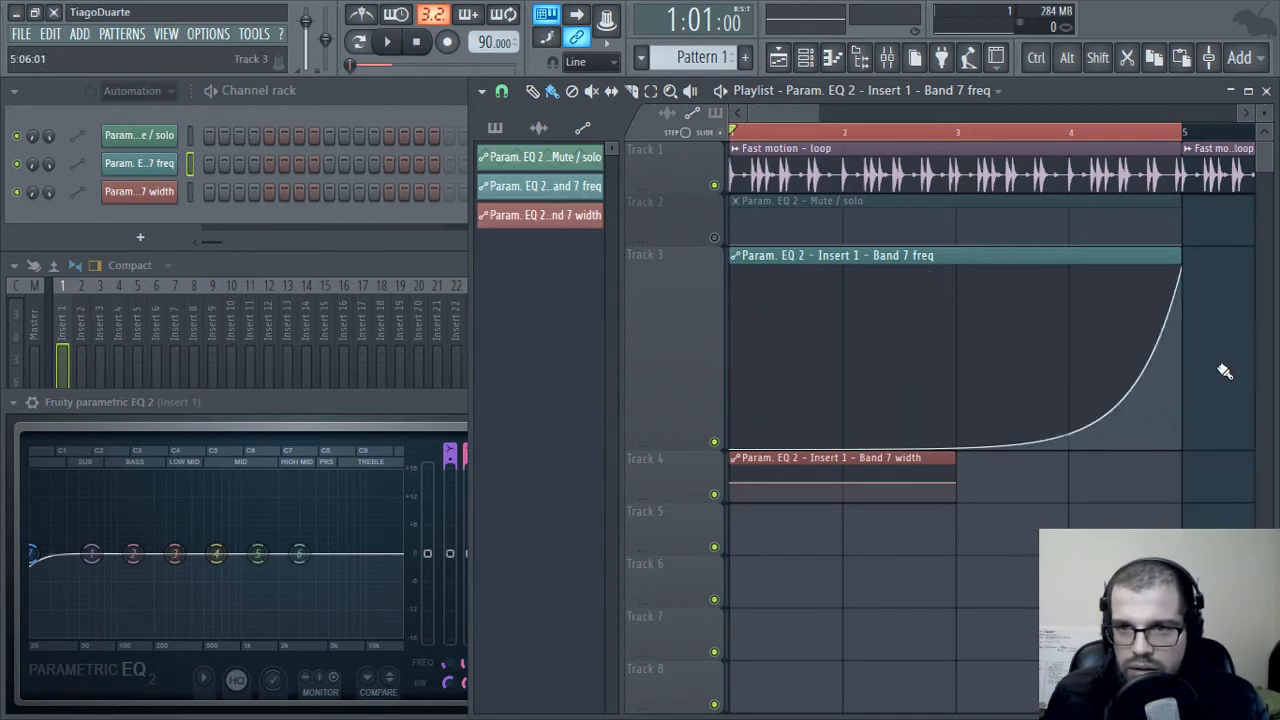
pyautogui.rightClick(955, 450)
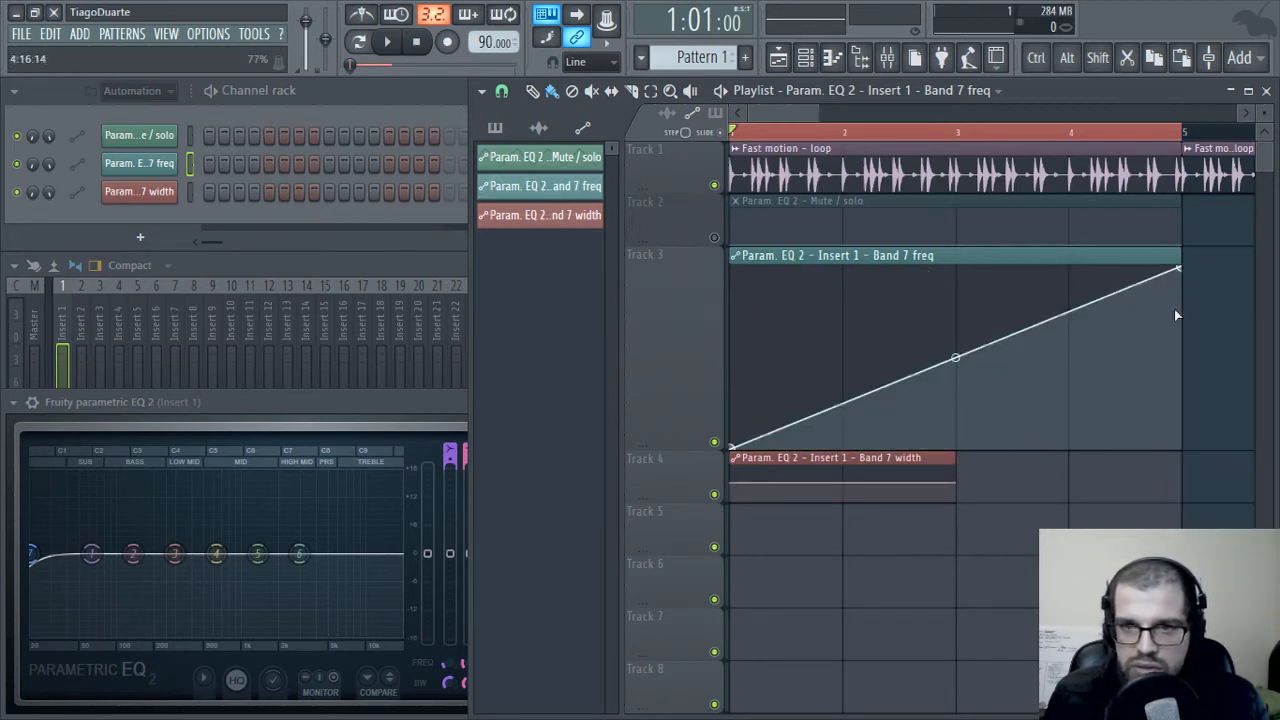
# - Maximize the playlist and extend the Band 7 freq automation clip to bar 9
pyautogui.doubleClick(1058, 86)
pyautogui.keyDown('ctrl'); pyautogui.scroll(-3, 572, 320); pyautogui.keyUp('ctrl')
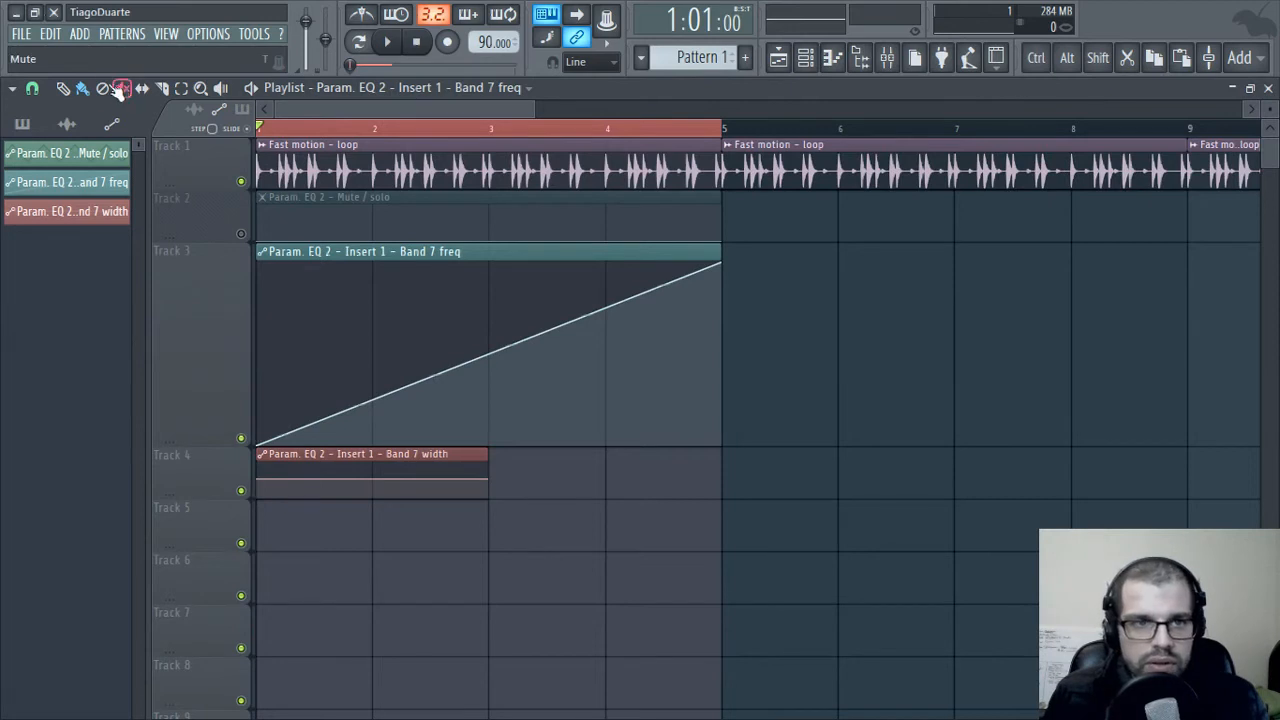
pyautogui.moveTo(730, 267); pyautogui.dragTo(1192, 252)
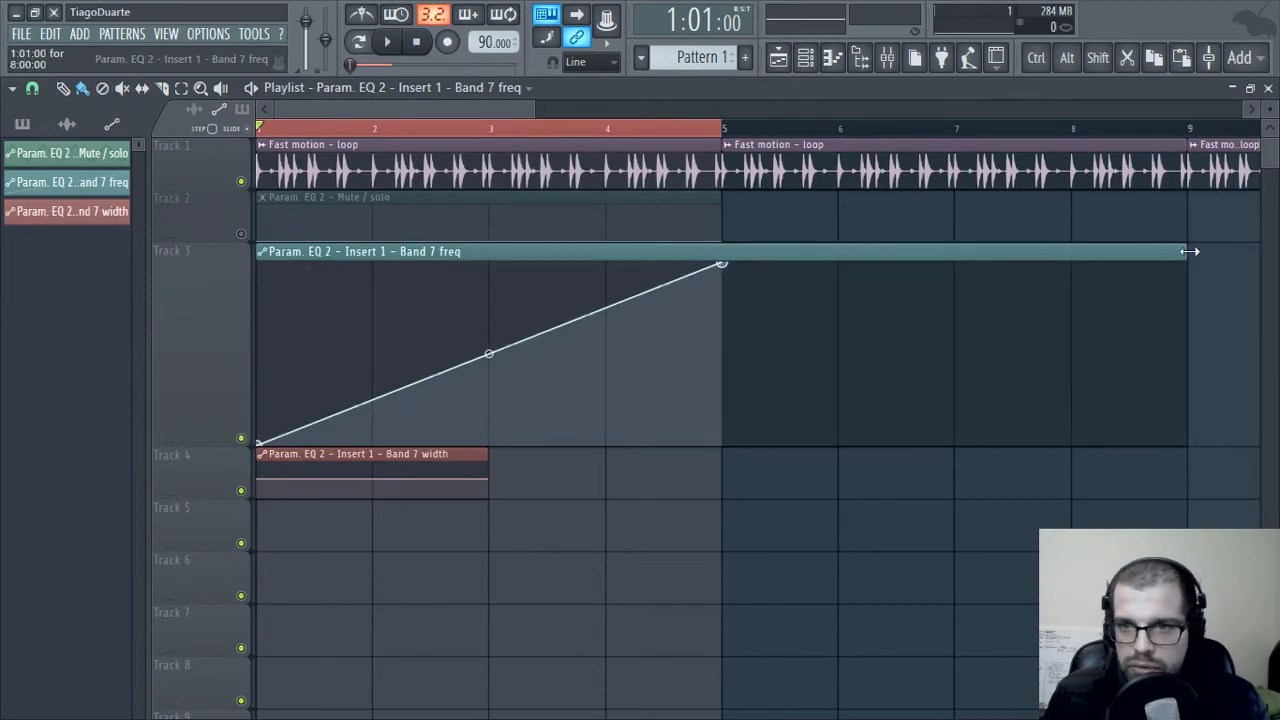
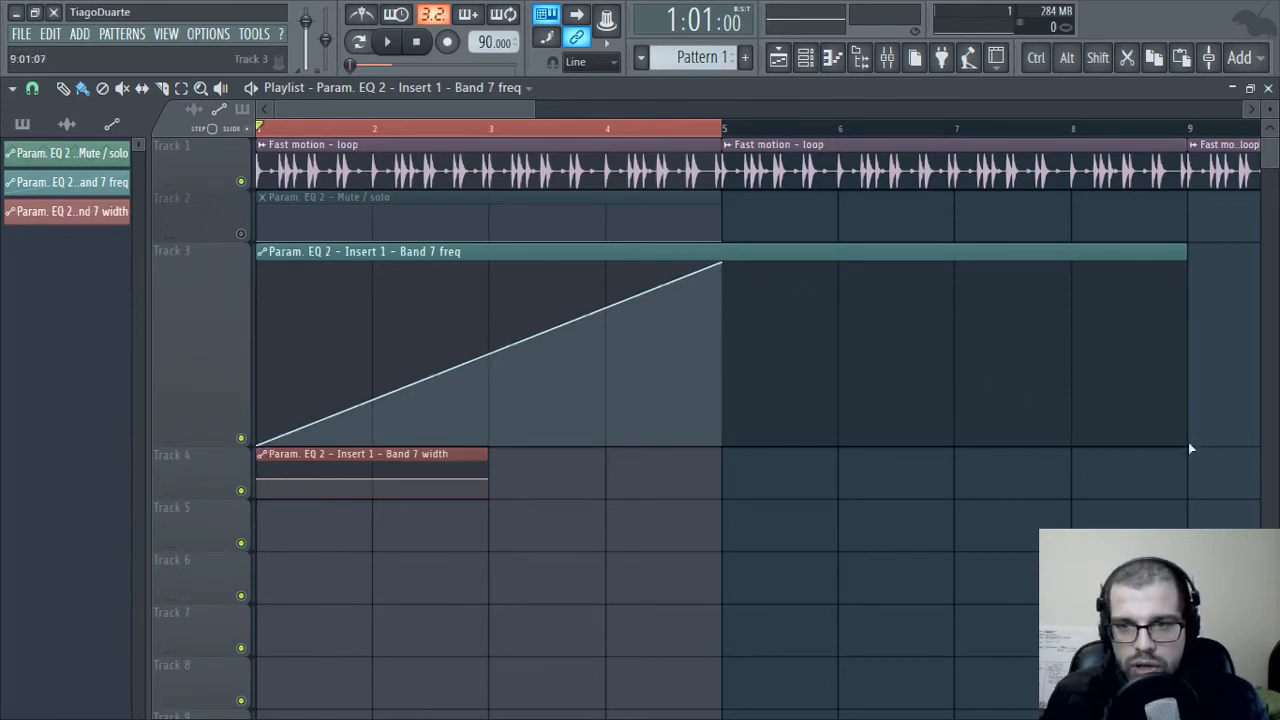
# - Add a third automation point to the Band 7 freq clip and place it at 0% at bar 9, so the line falls back after bar 5
pyautogui.rightClick(1071, 388)
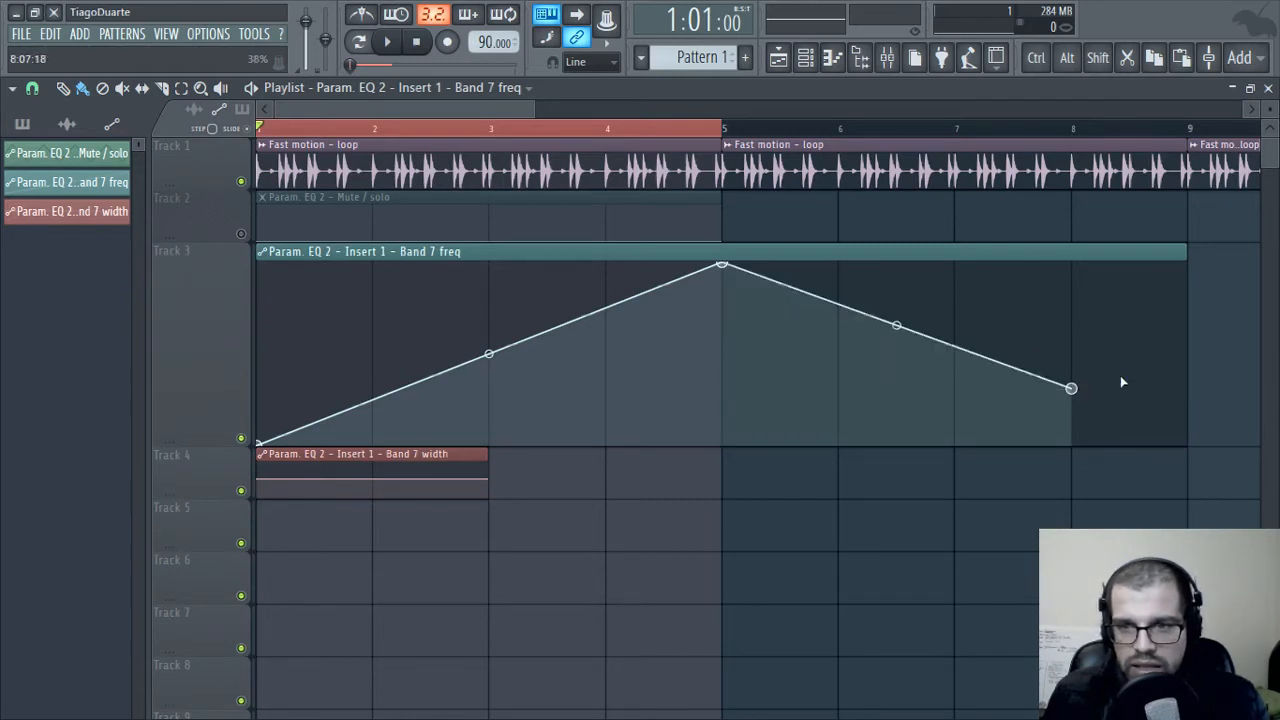
pyautogui.moveTo(1072, 390); pyautogui.dragTo(1142, 484)
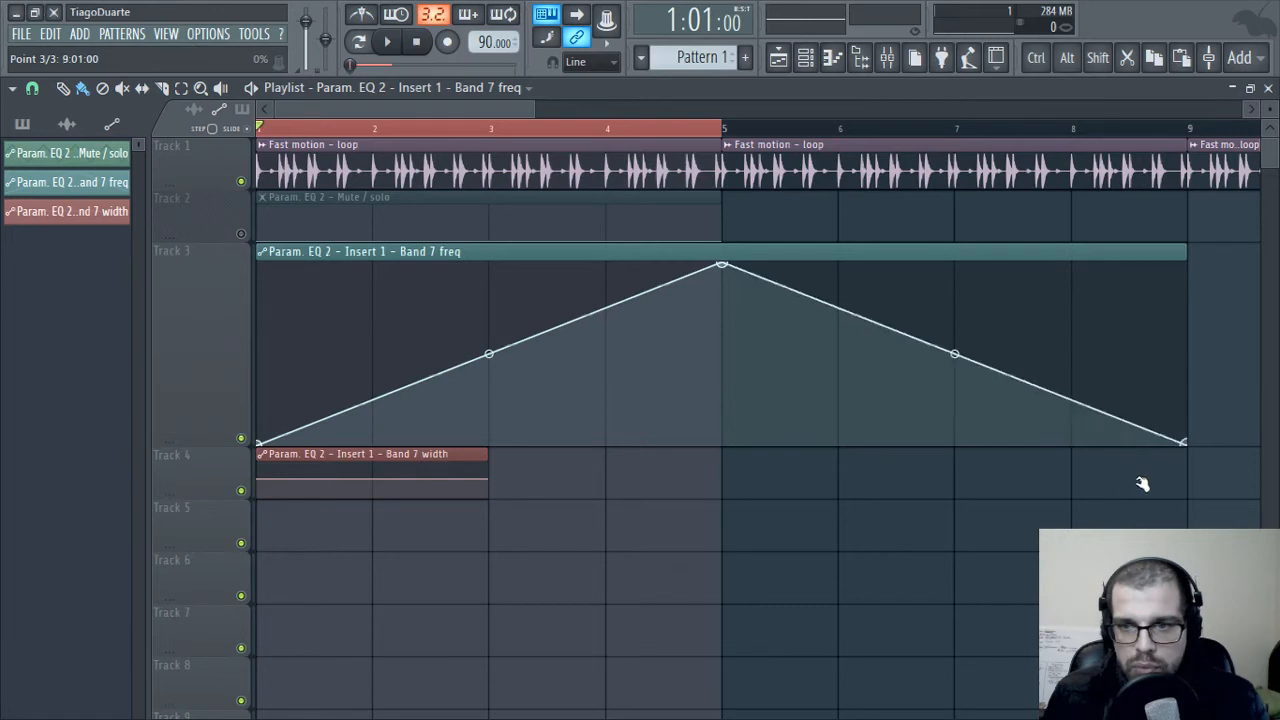
pyautogui.click(1186, 450)
pyautogui.rightClick(1215, 467)
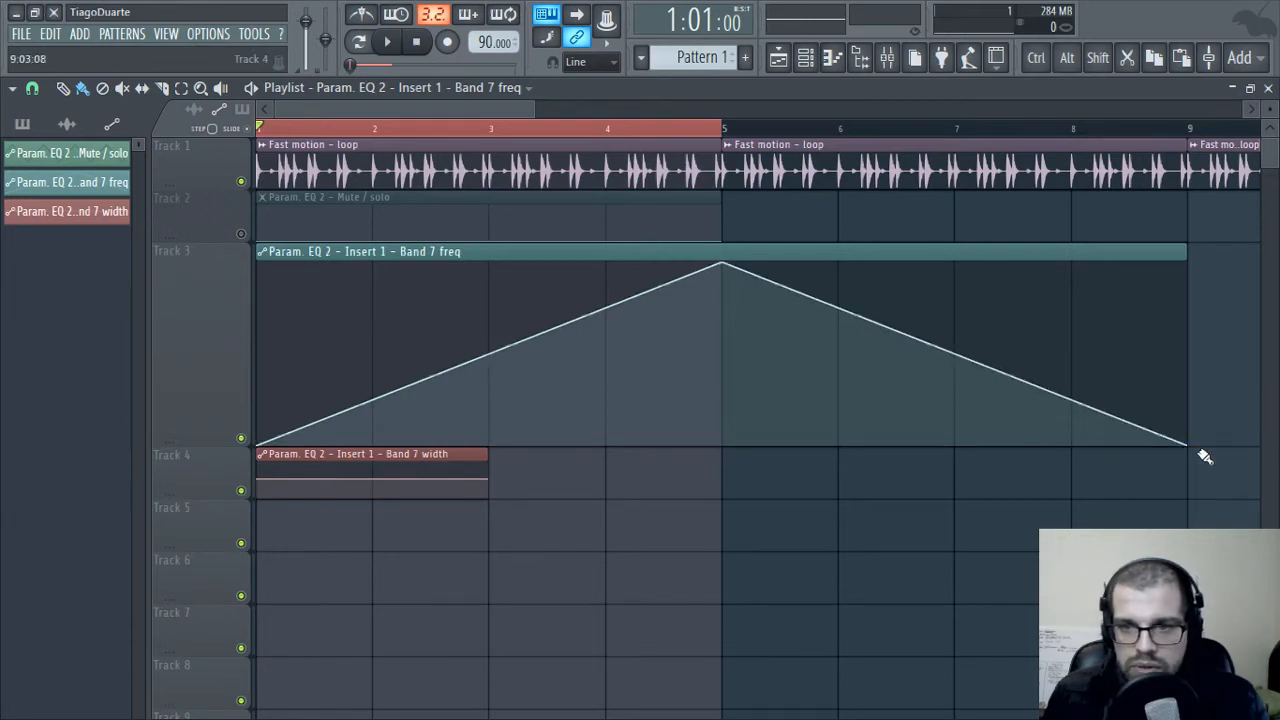
pyautogui.moveTo(1133, 435); pyautogui.dragTo(1183, 490)
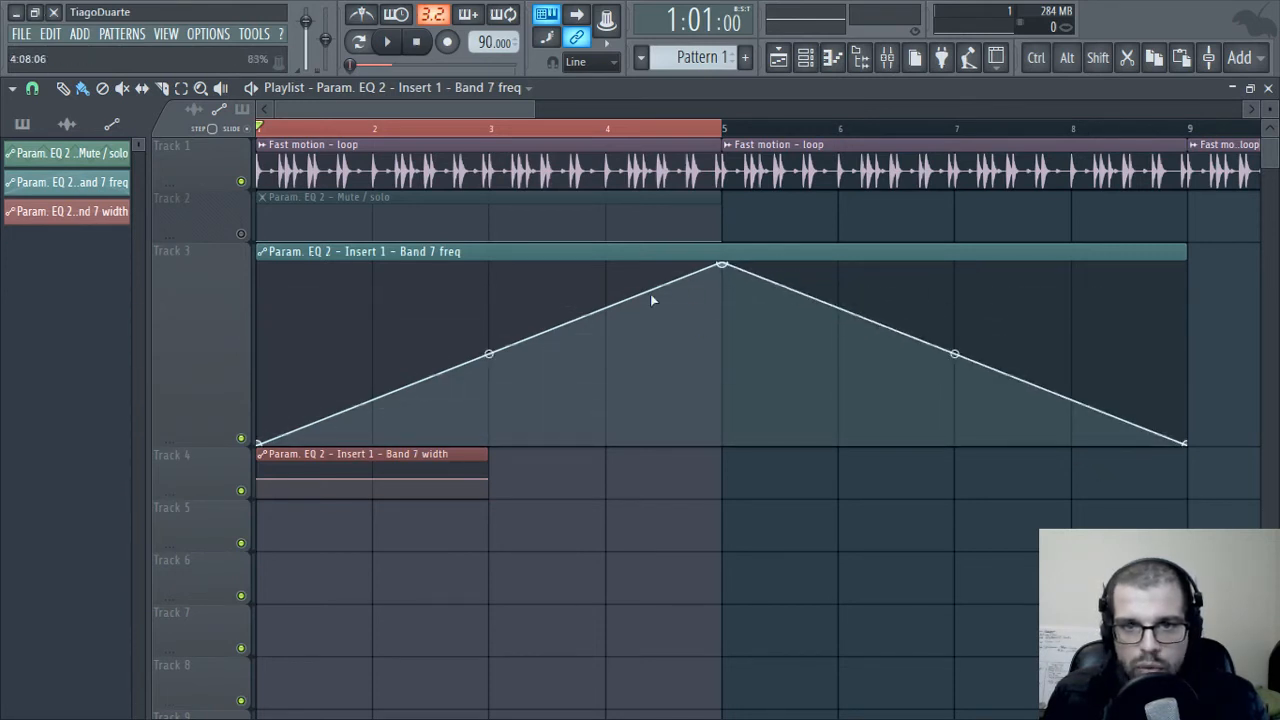
# - Set the Band 7 freq clip's bar 9 point to Double curve and bend its tension into an S-shaped fall from bar 5
pyautogui.rightClick(1190, 447)
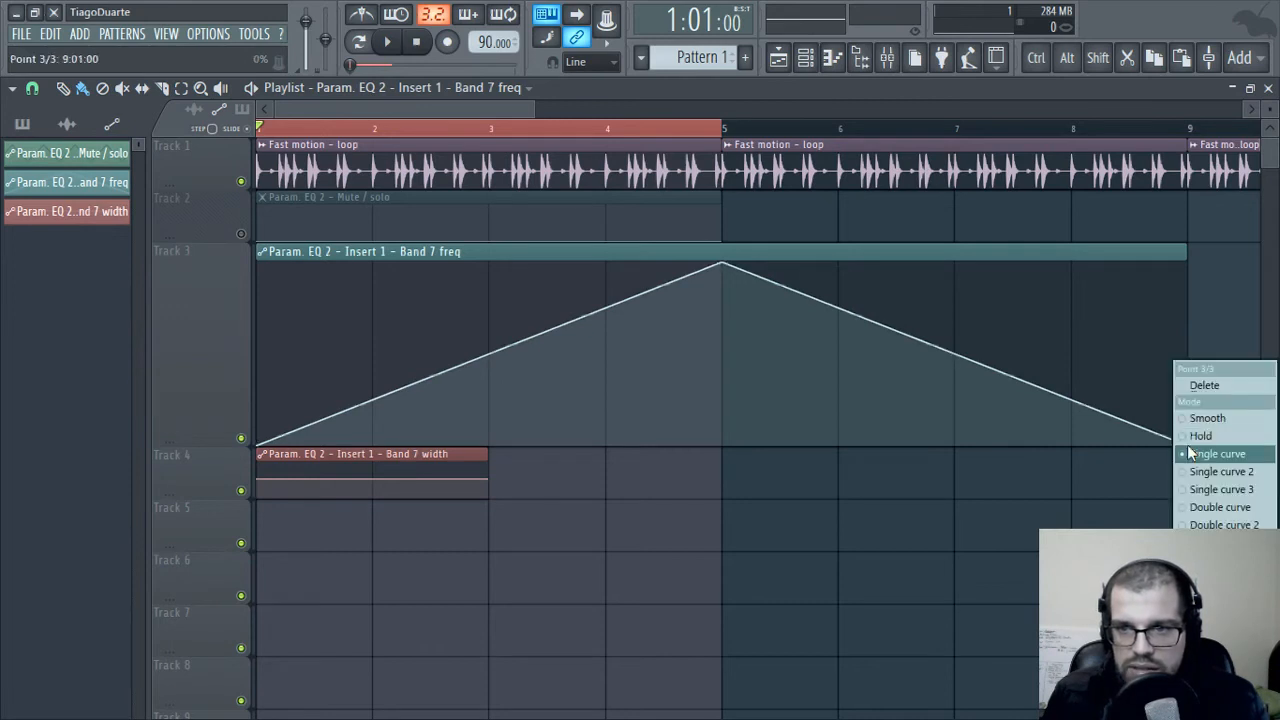
pyautogui.click(1209, 507)
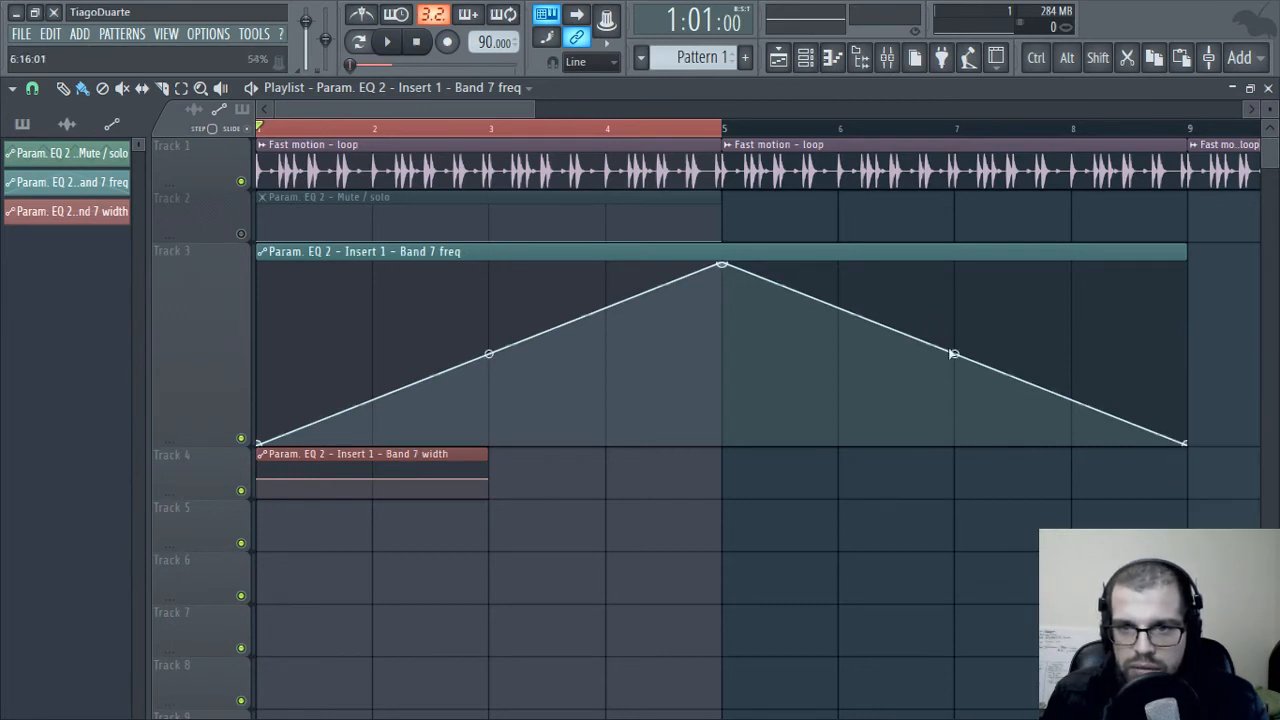
pyautogui.moveTo(955, 354); pyautogui.dragTo(955, 323)
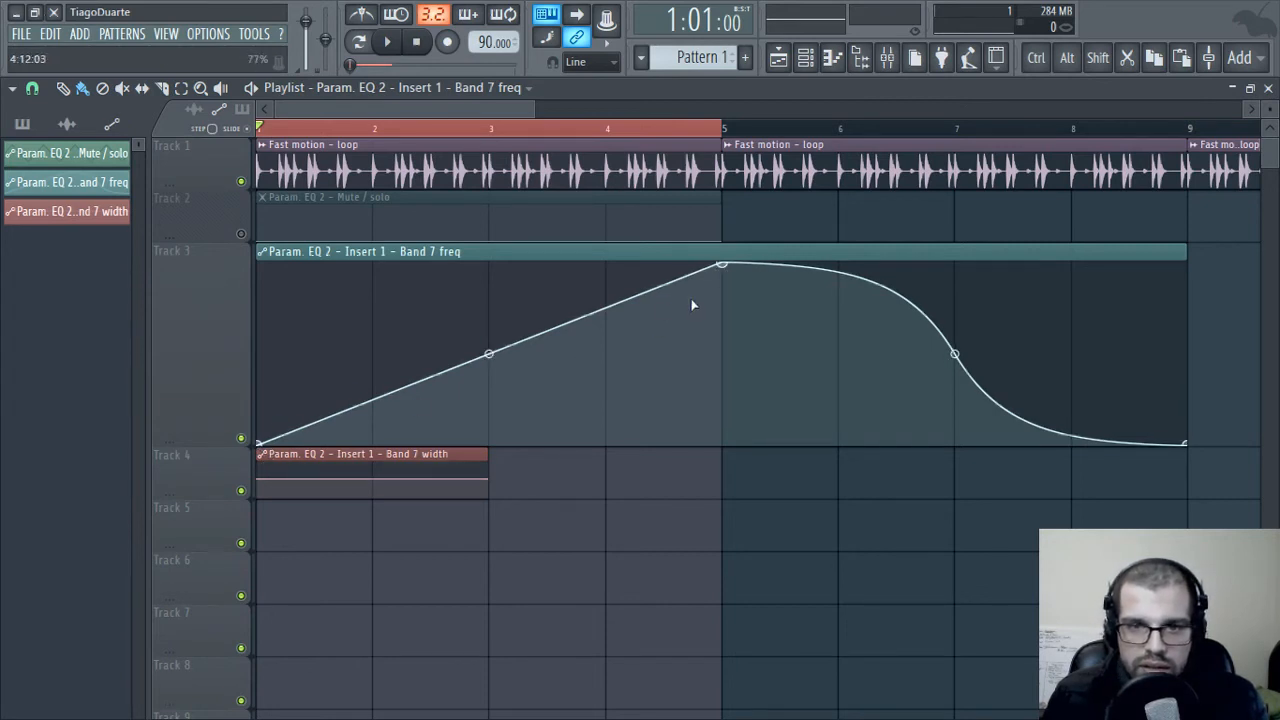
pyautogui.rightClick(720, 264)
pyautogui.click(761, 368)
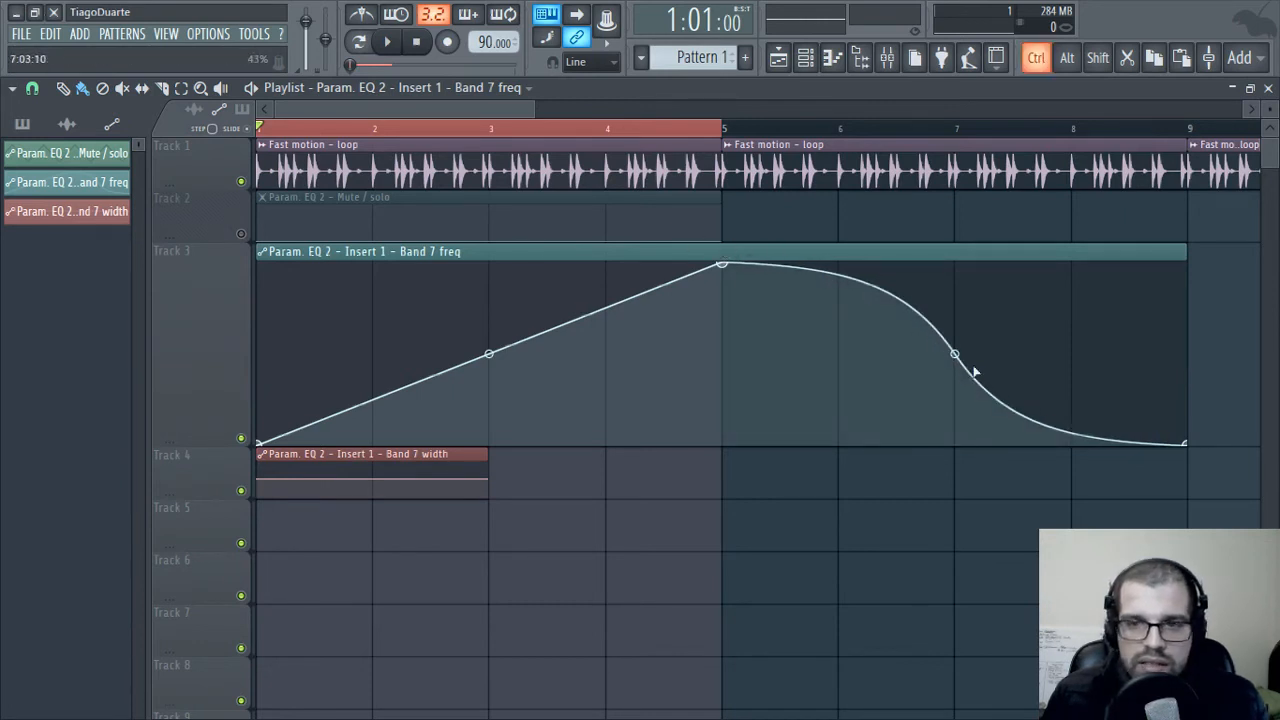
# - Extend the Band 7 freq automation clip to bar 13 and add a fourth point at bar 11 with a value of 67%
pyautogui.scroll(-2, 980, 368)
pyautogui.moveTo(849, 376); pyautogui.dragTo(904, 268)
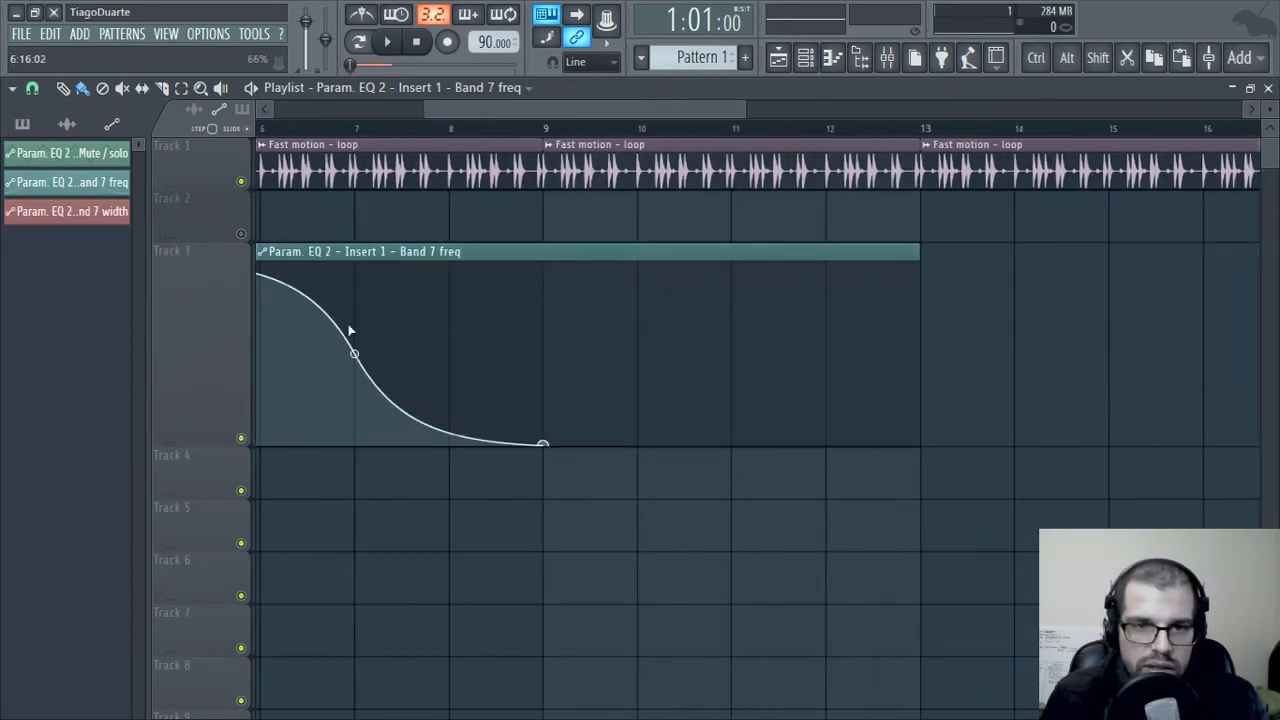
pyautogui.moveTo(697, 363); pyautogui.dragTo(1015, 370)
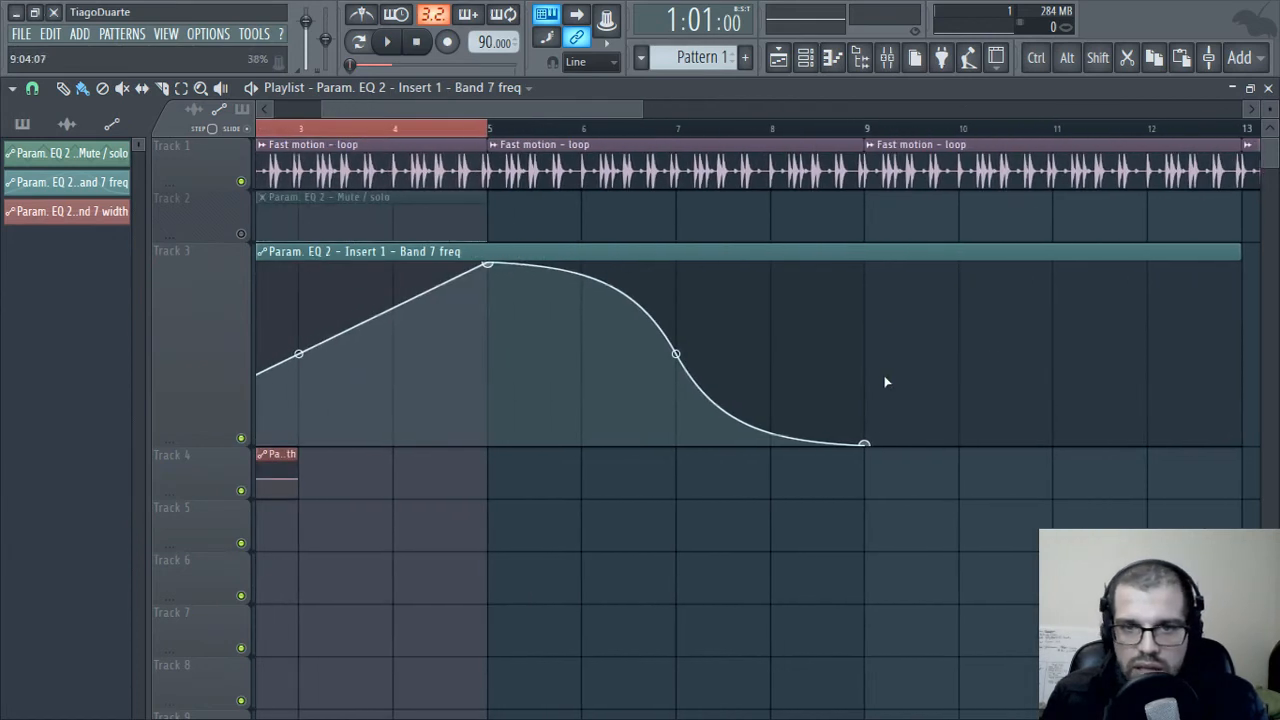
pyautogui.moveTo(860, 398); pyautogui.dragTo(639, 440)
pyautogui.moveTo(804, 354); pyautogui.dragTo(664, 400)
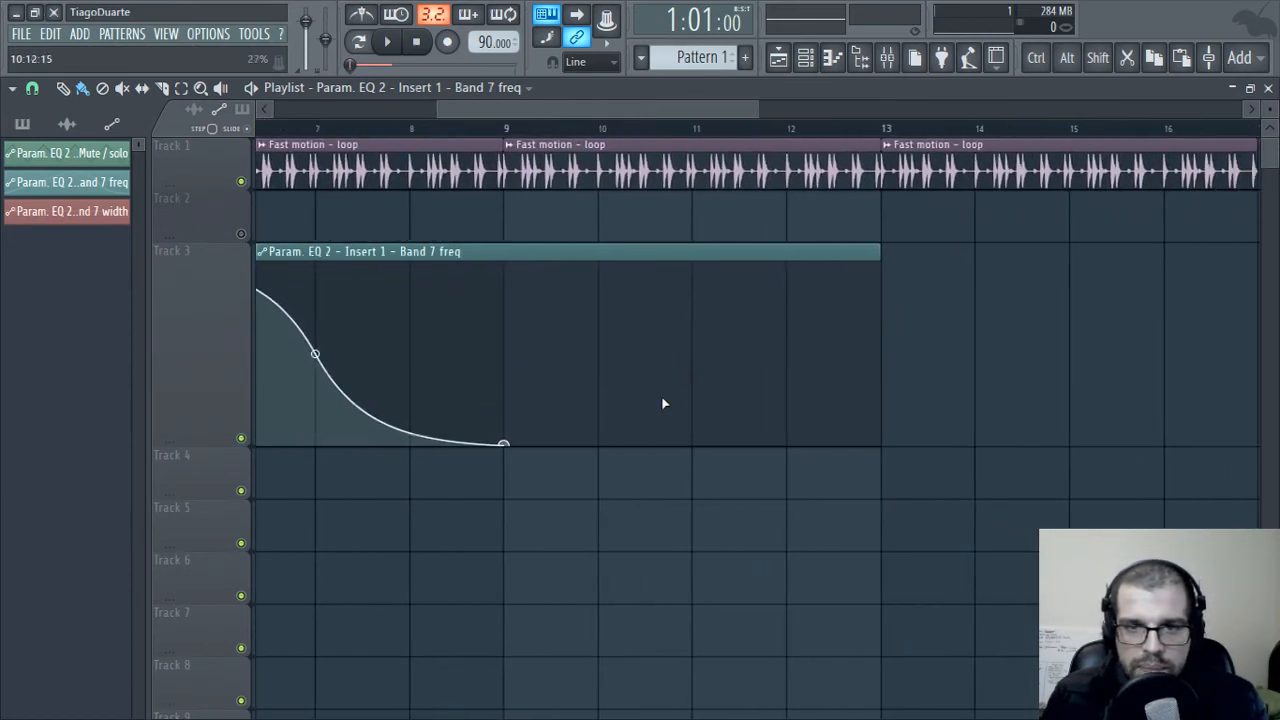
pyautogui.click(692, 308)
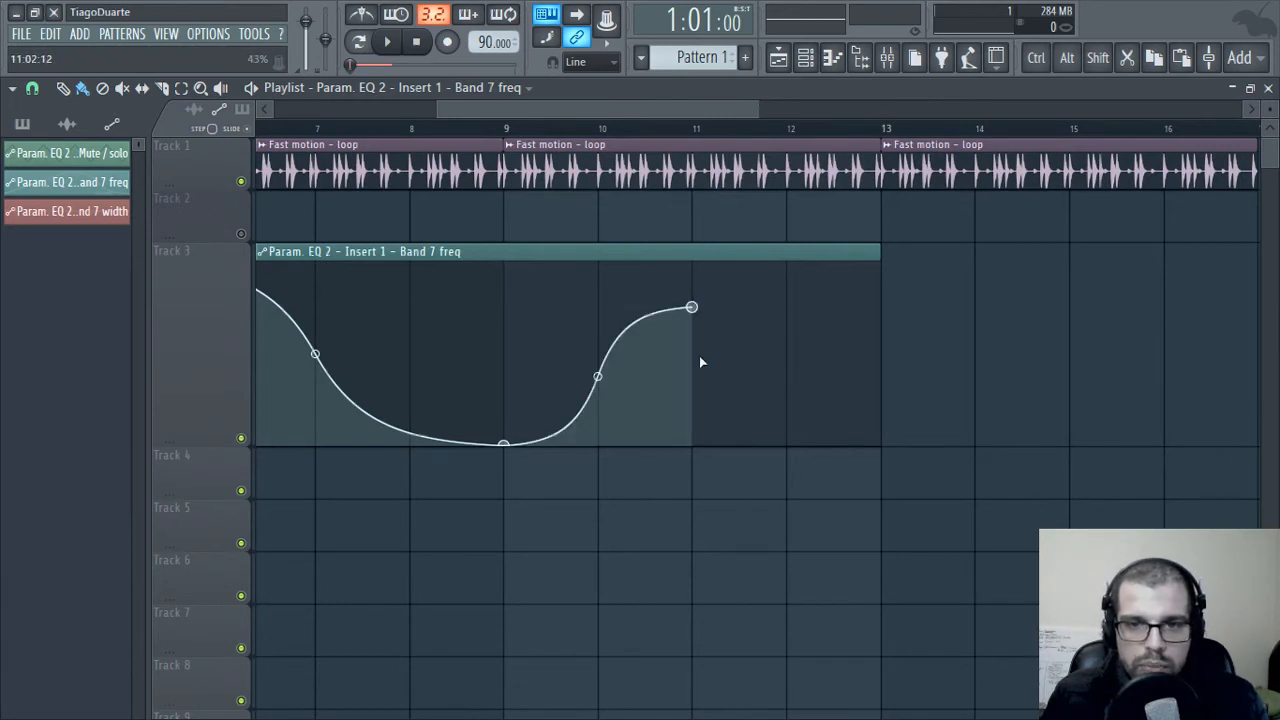
pyautogui.moveTo(692, 308)
pyautogui.mouseDown()
pyautogui.moveTo(694, 260)
pyautogui.moveTo(694, 360)
pyautogui.moveTo(692, 323)
pyautogui.mouseUp()
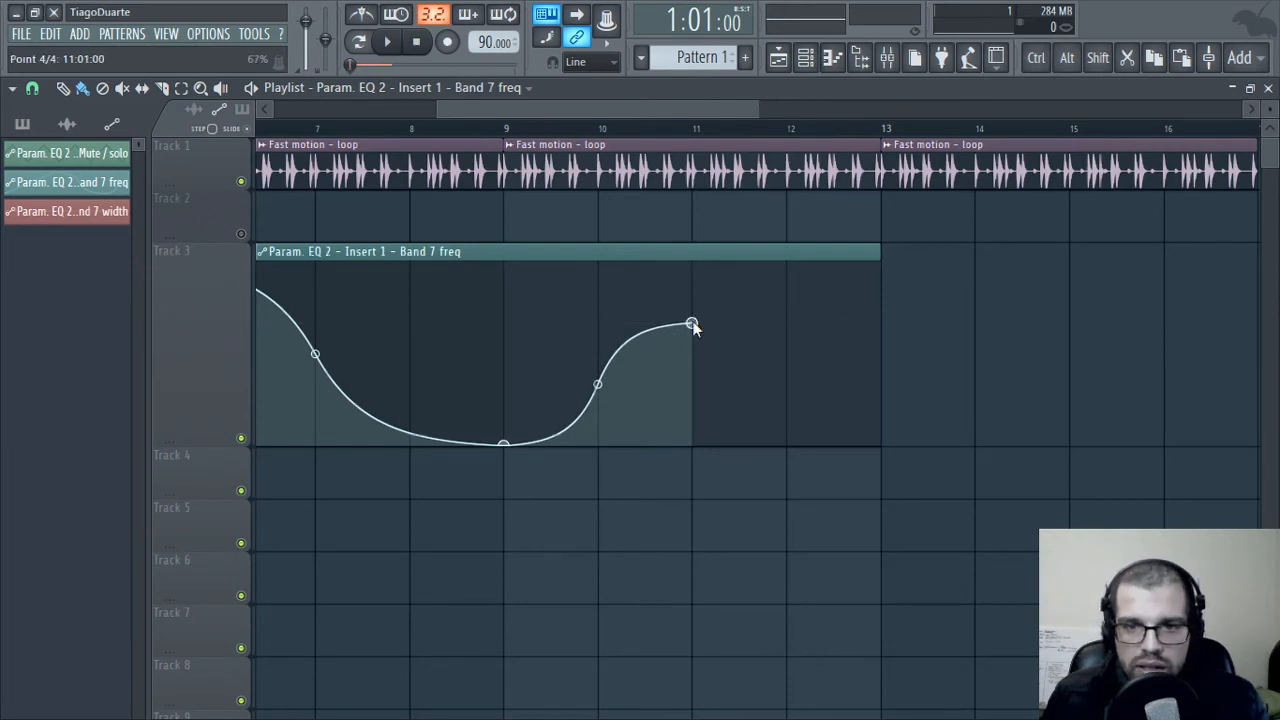
# - Switch the bar 11 point to Stairs mode with about seven steps and add a fifth point at bar 13 at 0%
pyautogui.rightClick(692, 325)
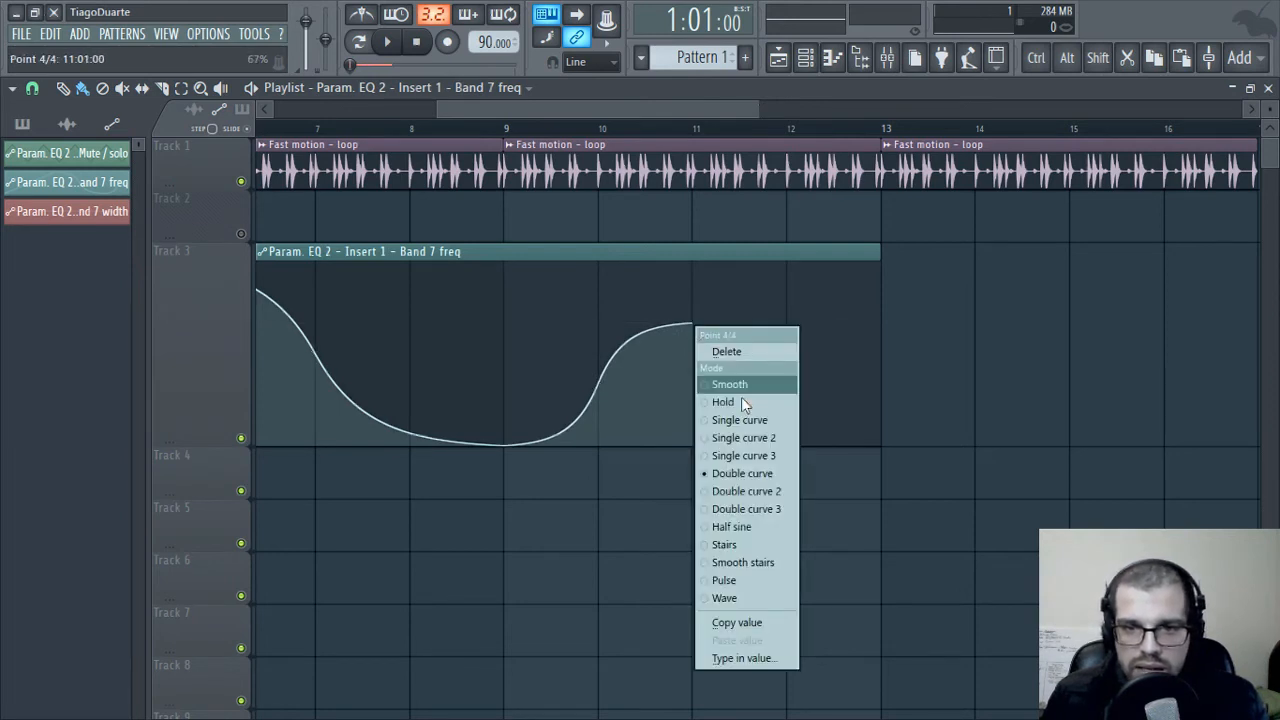
pyautogui.click(733, 545)
pyautogui.moveTo(597, 383)
pyautogui.mouseDown()
pyautogui.moveTo(597, 326)
pyautogui.moveTo(597, 360)
pyautogui.mouseUp()
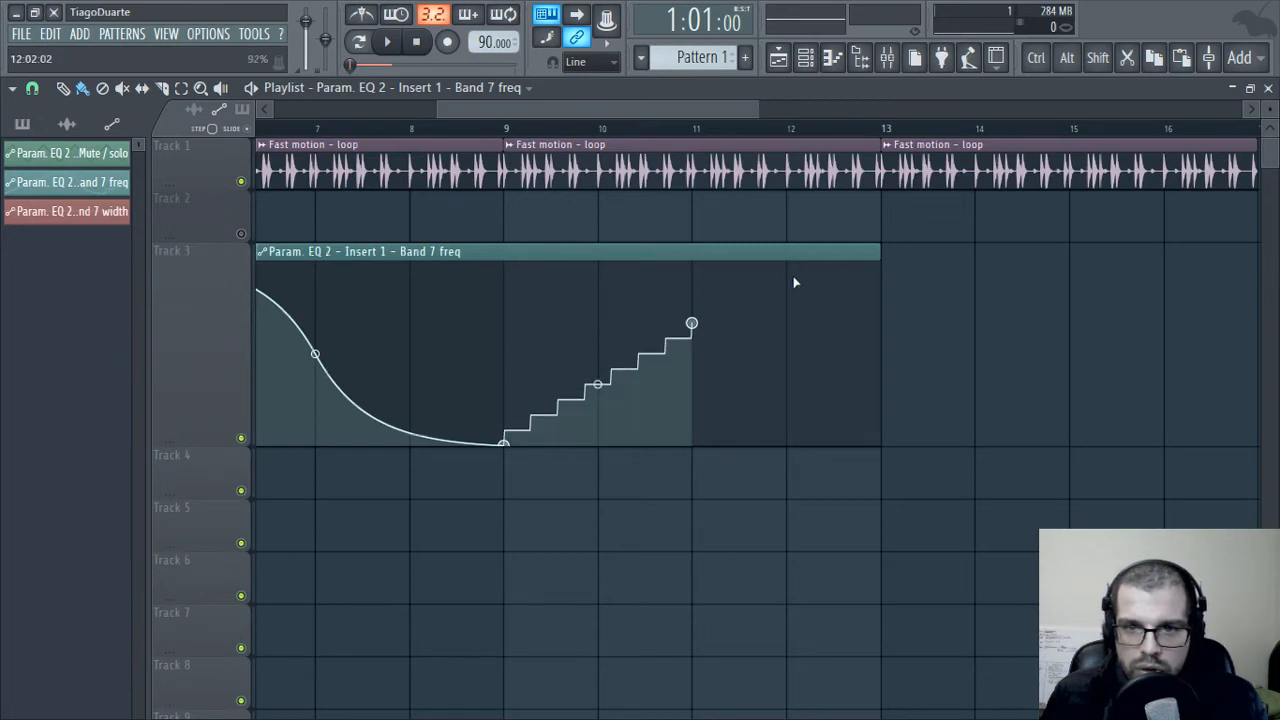
pyautogui.moveTo(845, 417); pyautogui.dragTo(893, 446)
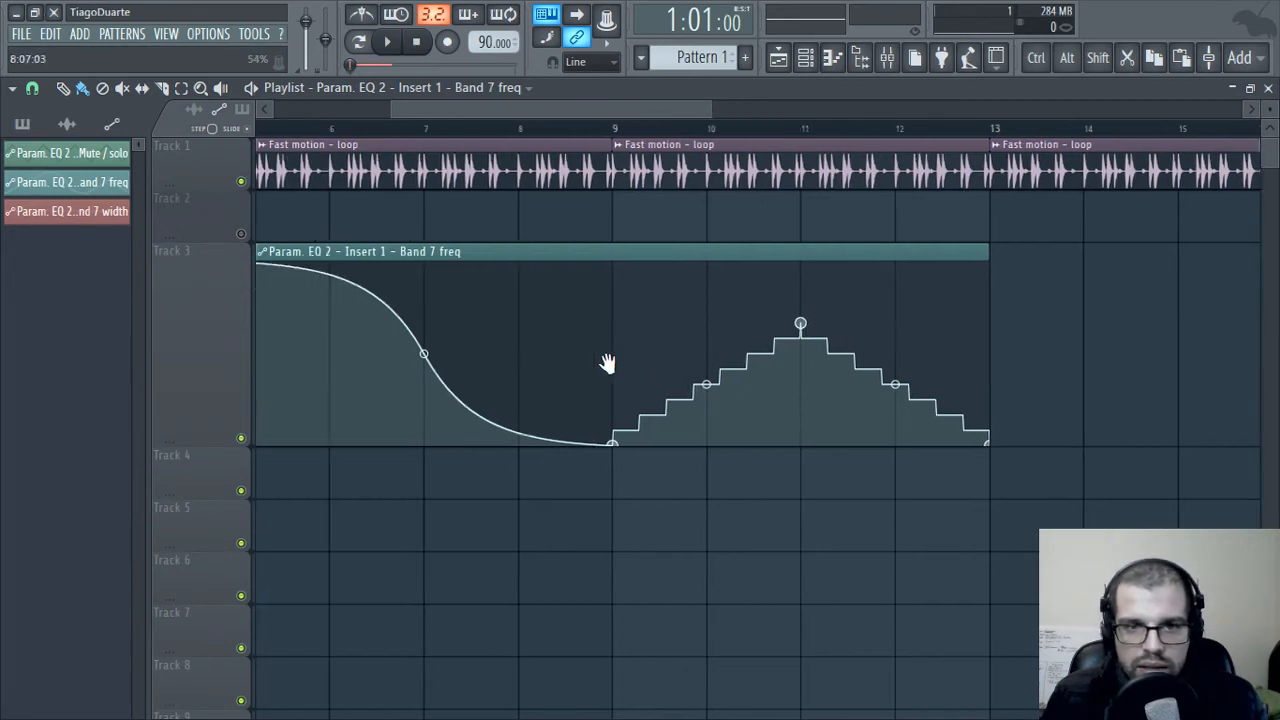
# - Review the curve modes assigned to the Band 7 freq clip's points at bars 9 and 11
pyautogui.hscroll(-3, 606, 363)
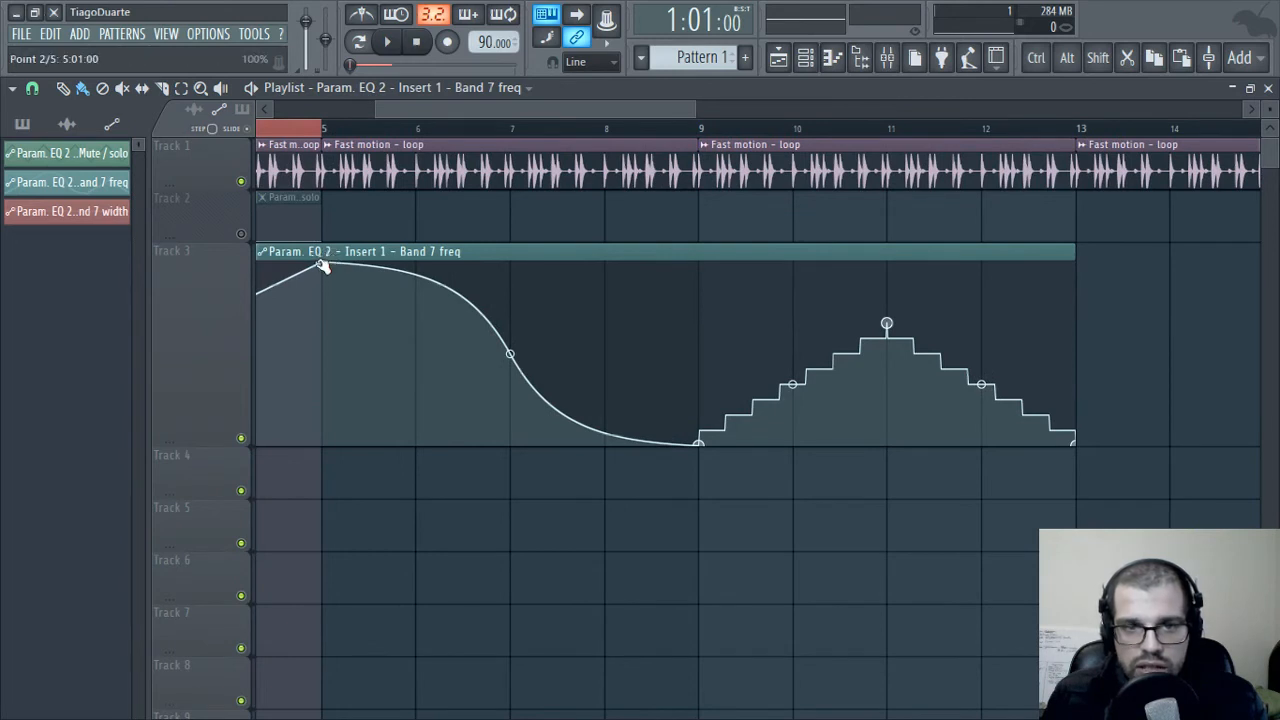
pyautogui.rightClick(703, 445)
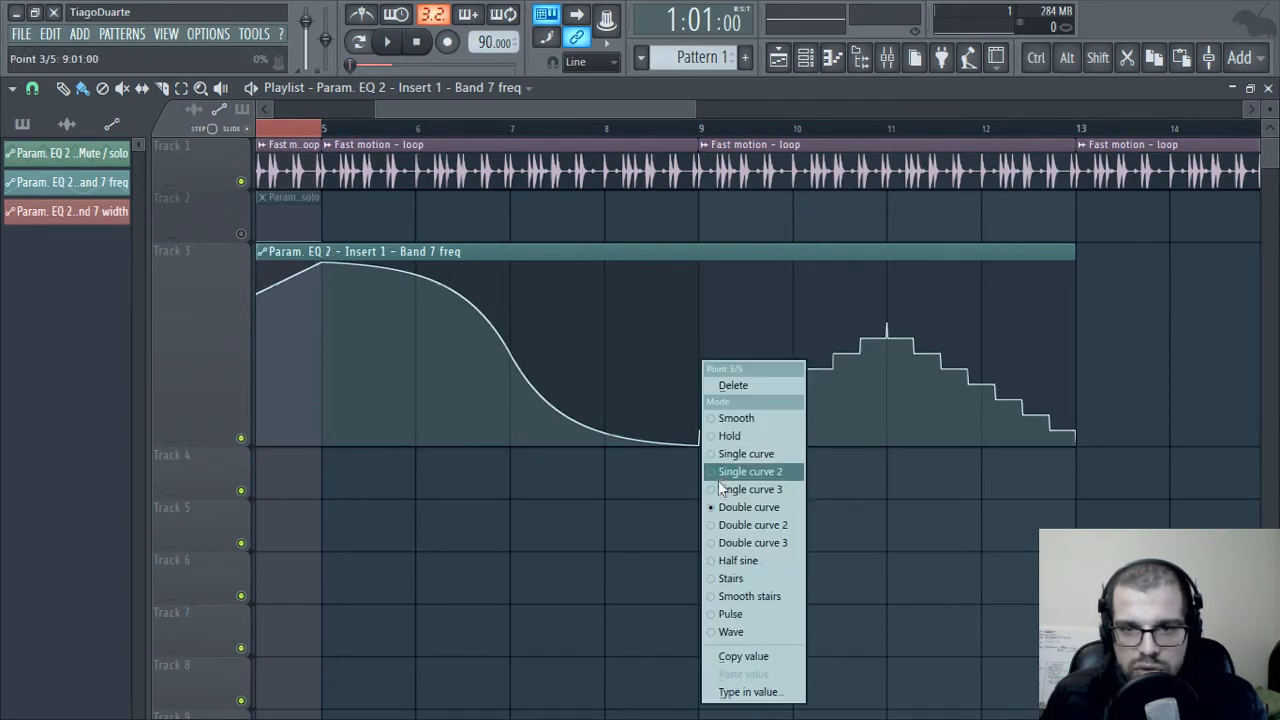
pyautogui.click(934, 514)
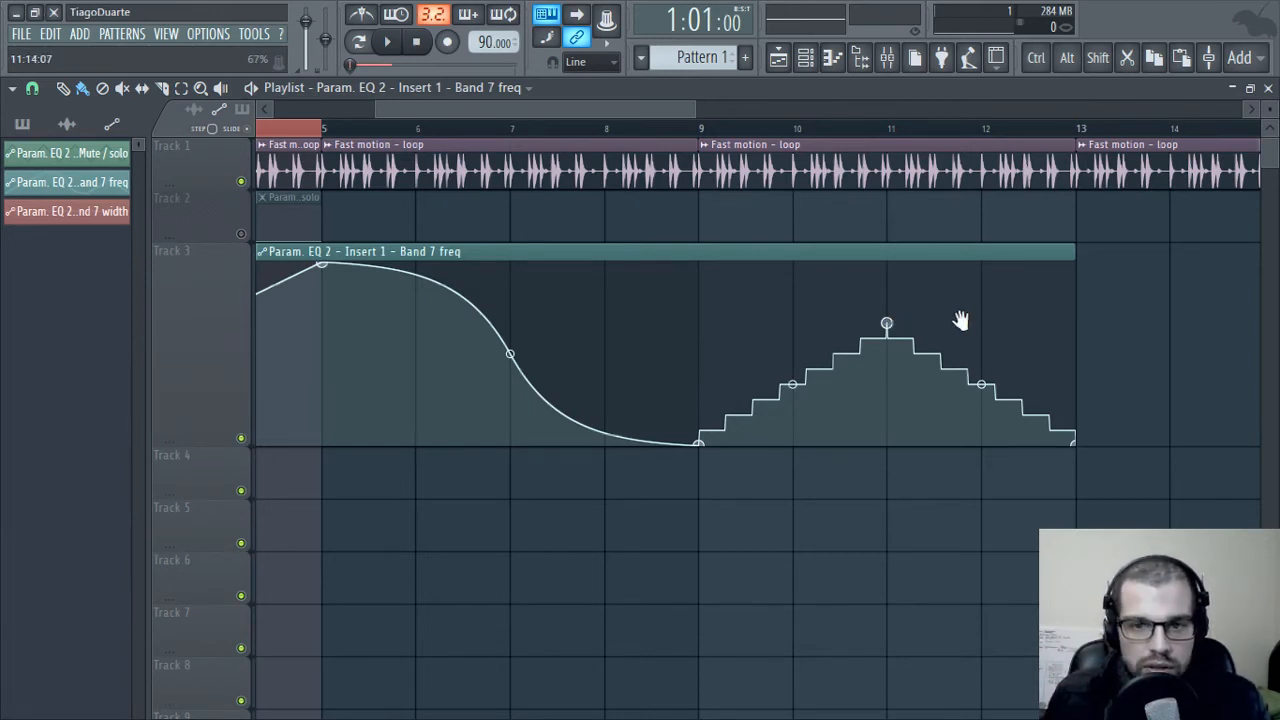
pyautogui.moveTo(961, 320); pyautogui.dragTo(597, 318)
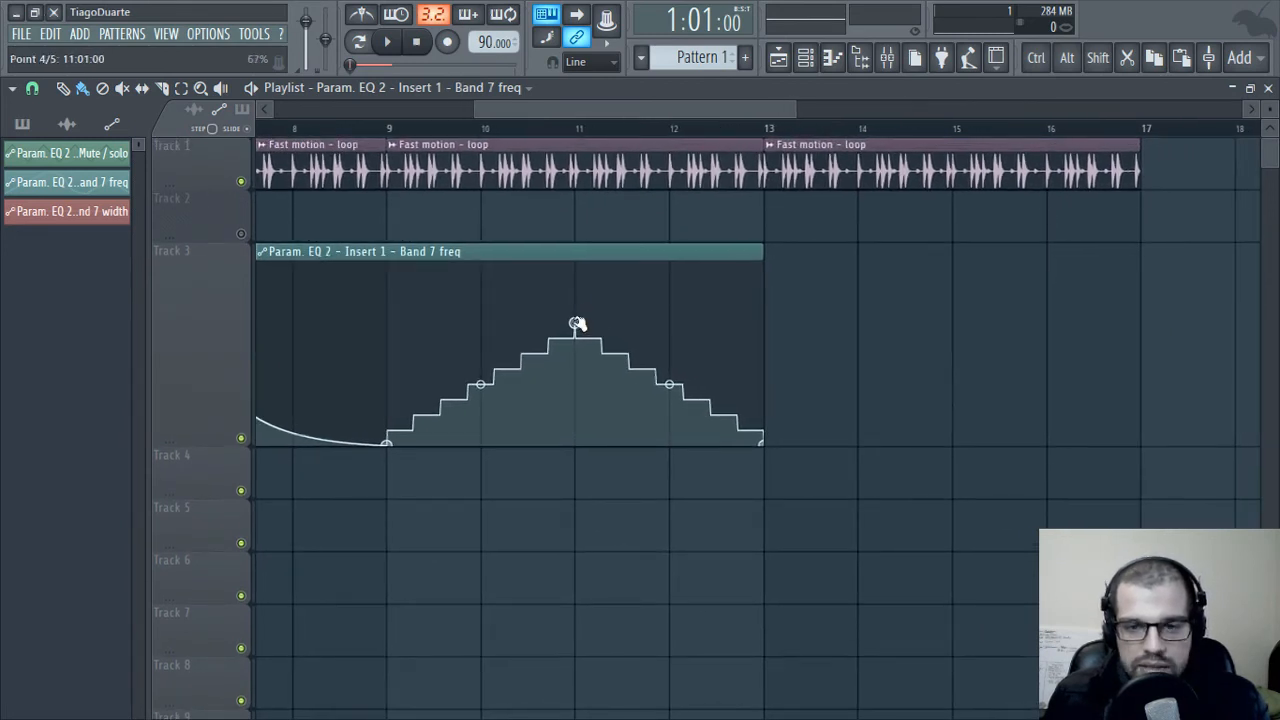
pyautogui.rightClick(576, 323)
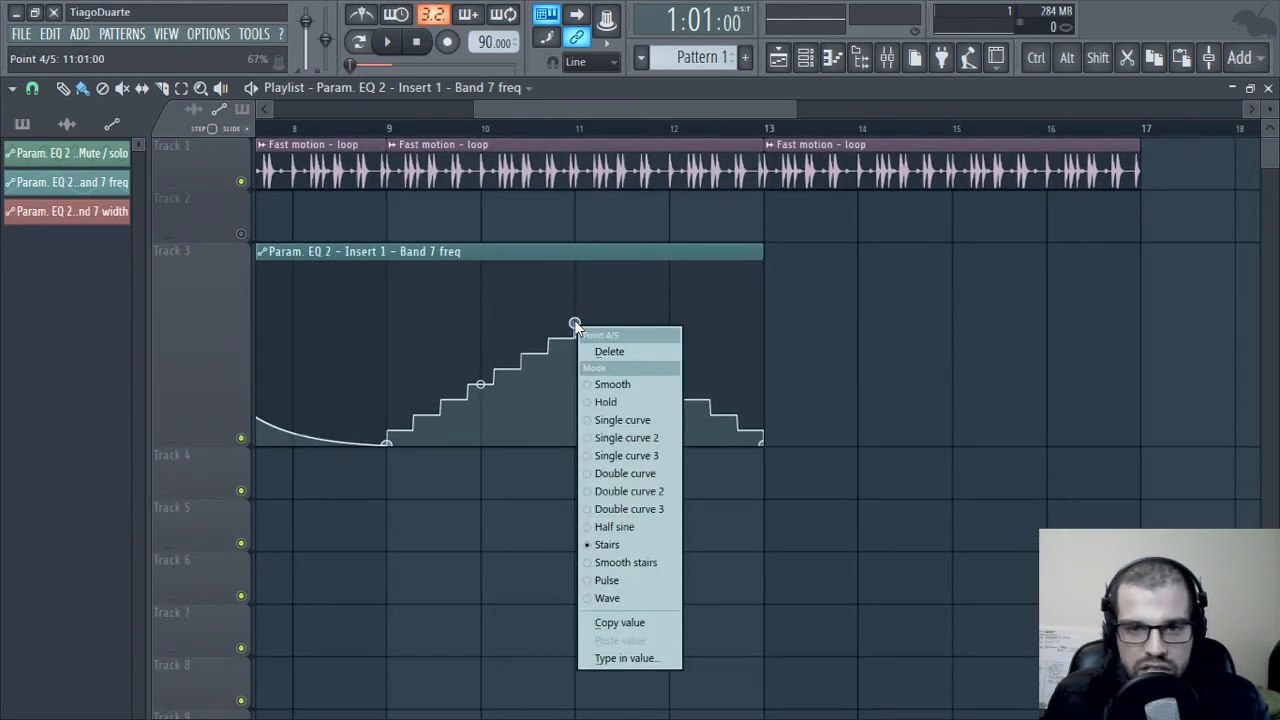
pyautogui.click(600, 545)
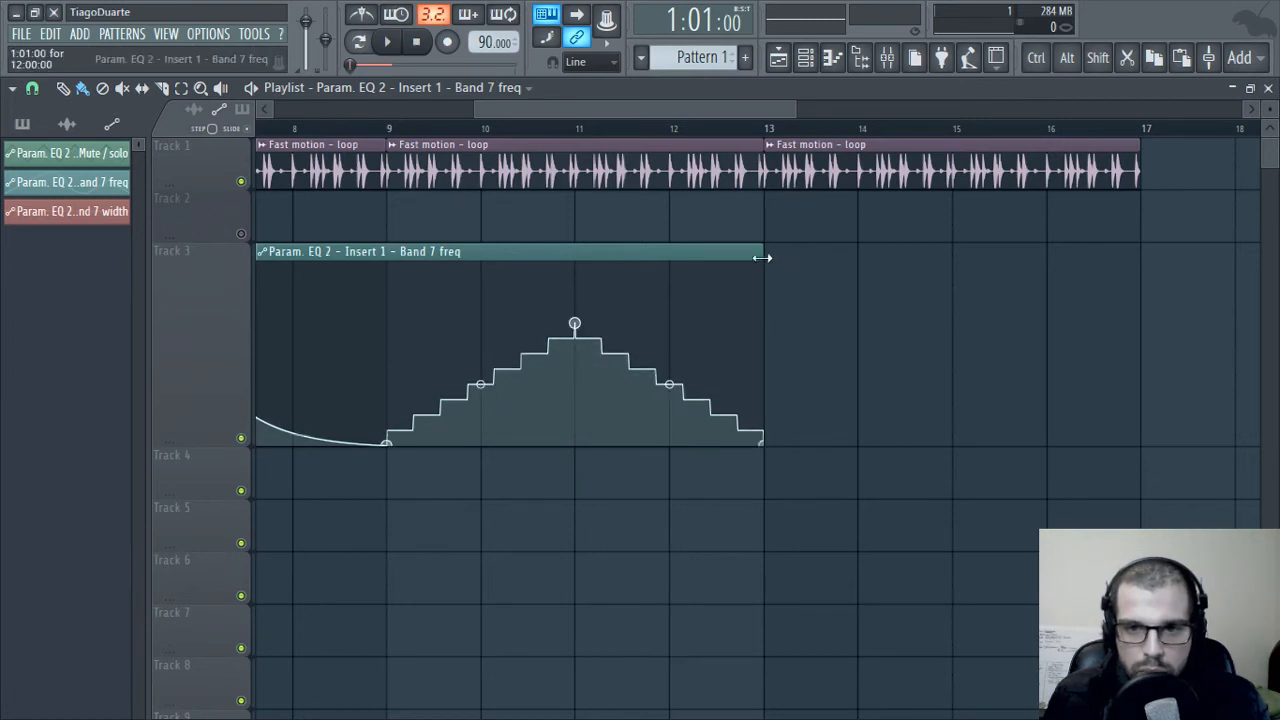
# - Extend the Band 7 freq clip to bar 15, raise its bar 13 point to 29% and set that point to Smooth stairs
pyautogui.moveTo(763, 257); pyautogui.dragTo(987, 260)
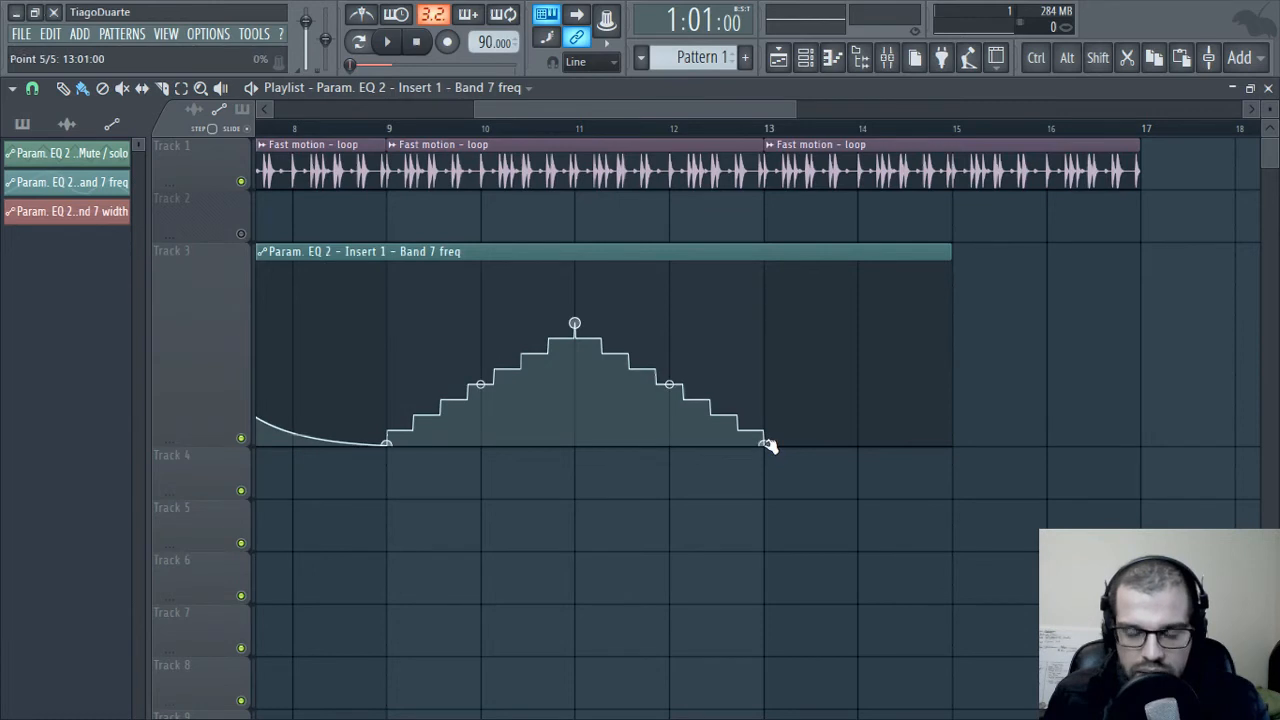
pyautogui.moveTo(765, 446); pyautogui.dragTo(763, 394)
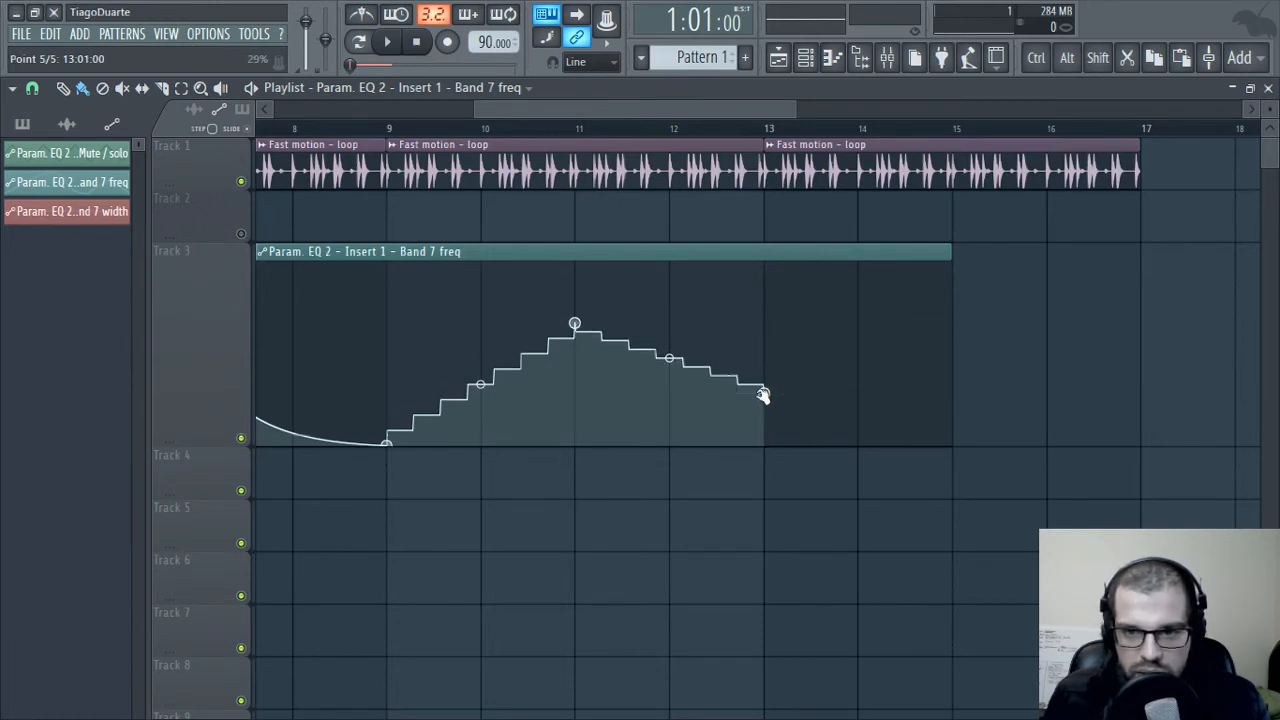
pyautogui.rightClick(766, 396)
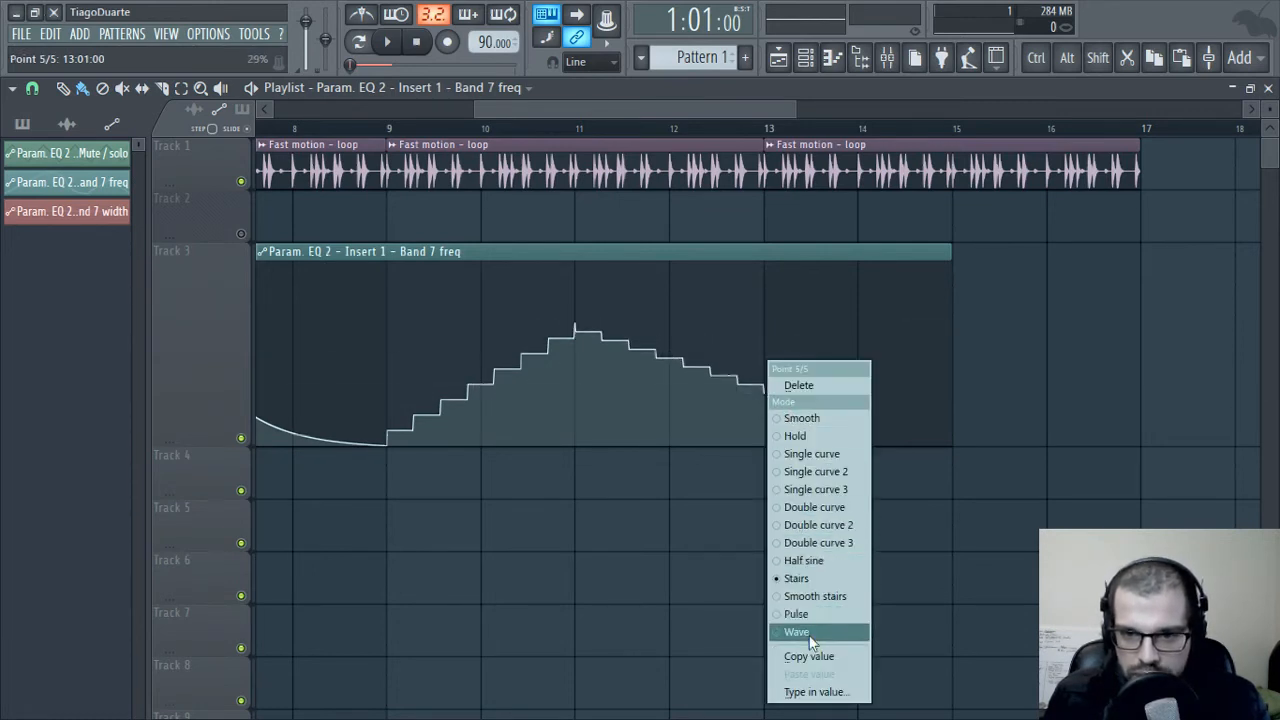
pyautogui.click(827, 598)
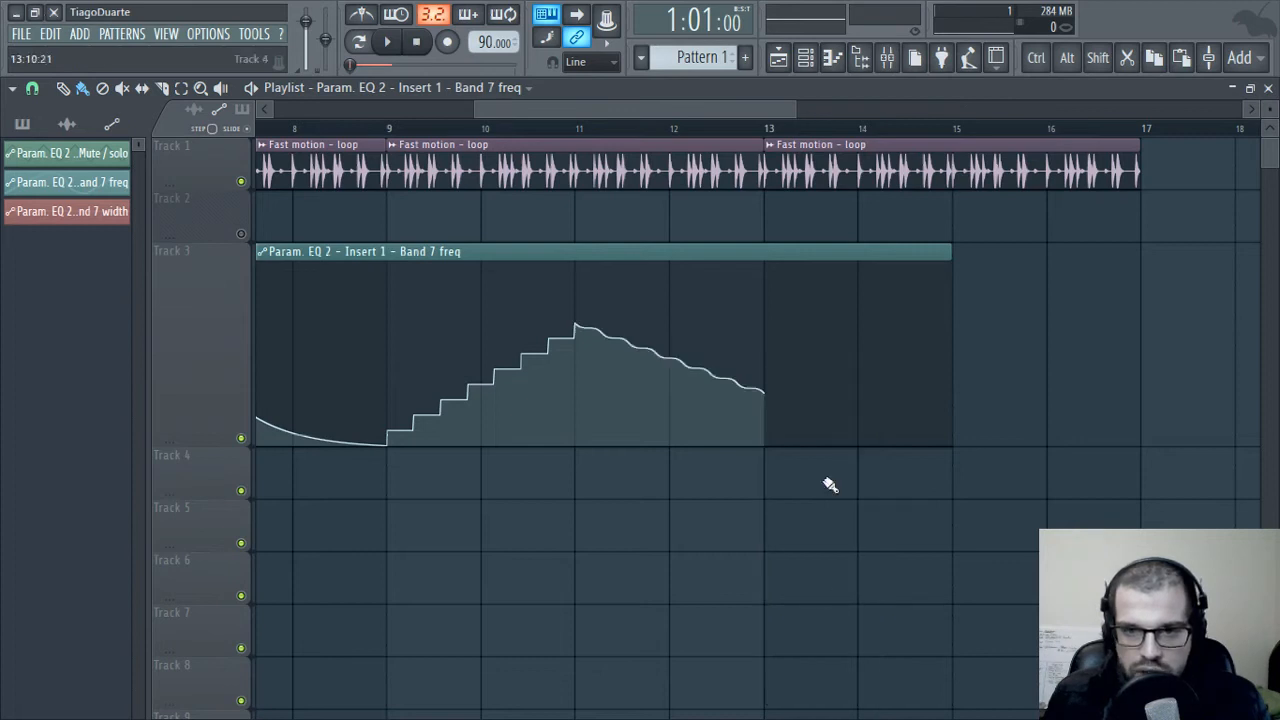
# - Move the clip's last point to bar 15 at the maximum value and adjust its tension to widen the smooth steps slightly
pyautogui.moveTo(770, 396); pyautogui.dragTo(949, 265)
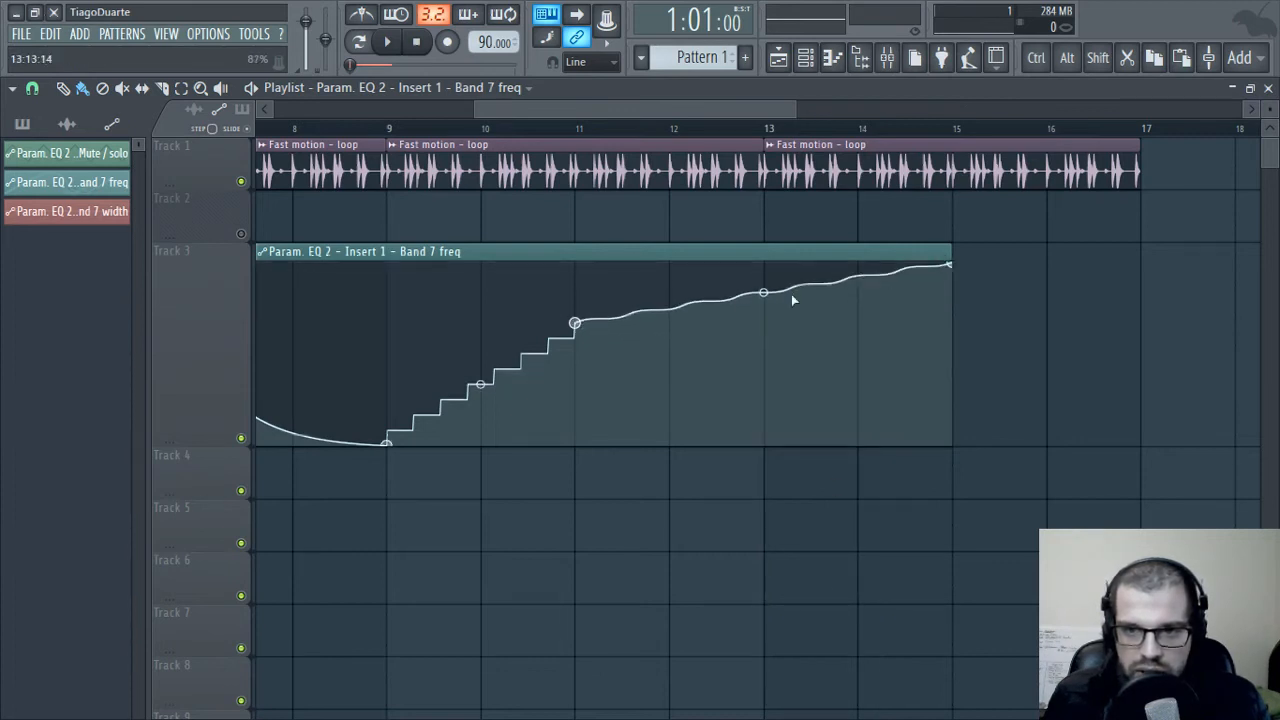
pyautogui.moveTo(763, 292); pyautogui.dragTo(763, 290)
pyautogui.hscroll(-2, 923, 386)
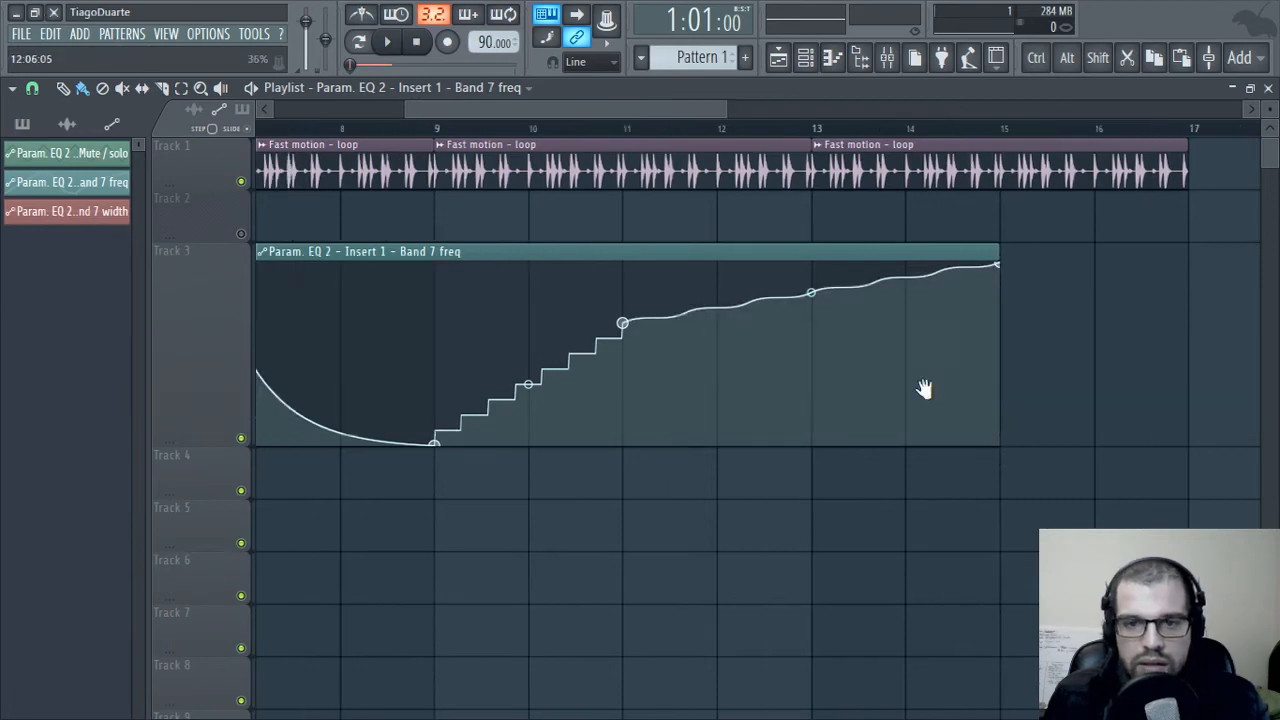
pyautogui.scroll(-4, 630, 465)
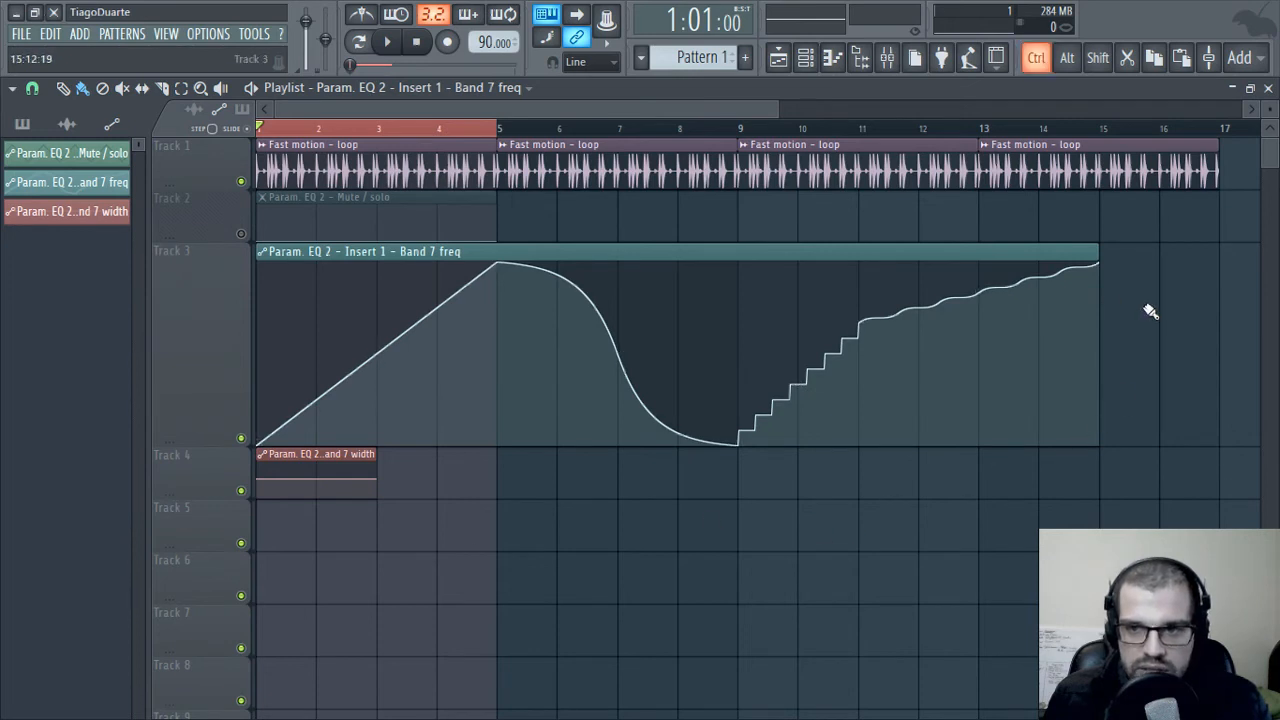
# - Clear the playlist's time selection over bars 1 to 5 and close the playlist
pyautogui.keyDown('ctrl'); pyautogui.moveTo(1141, 306); pyautogui.dragTo(656, 370); pyautogui.keyUp('ctrl')
pyautogui.click(632, 548)
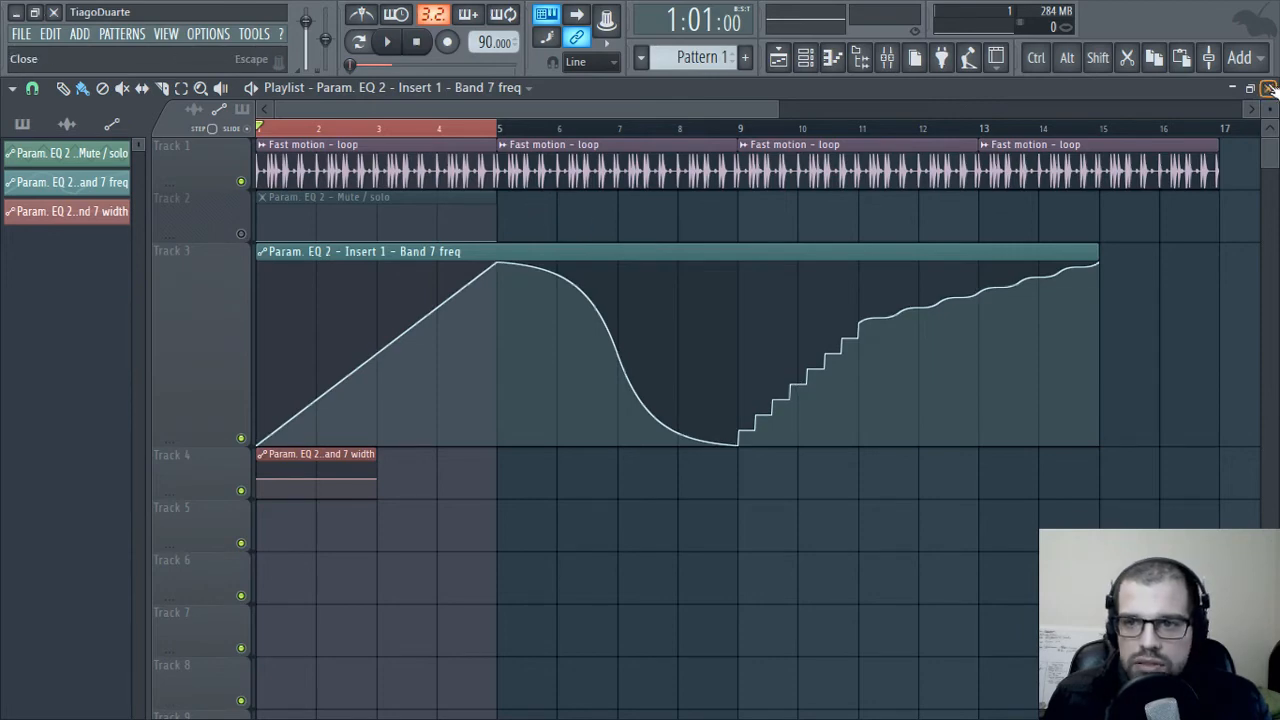
pyautogui.keyDown('ctrl'); pyautogui.click(445, 131); pyautogui.keyUp('ctrl')
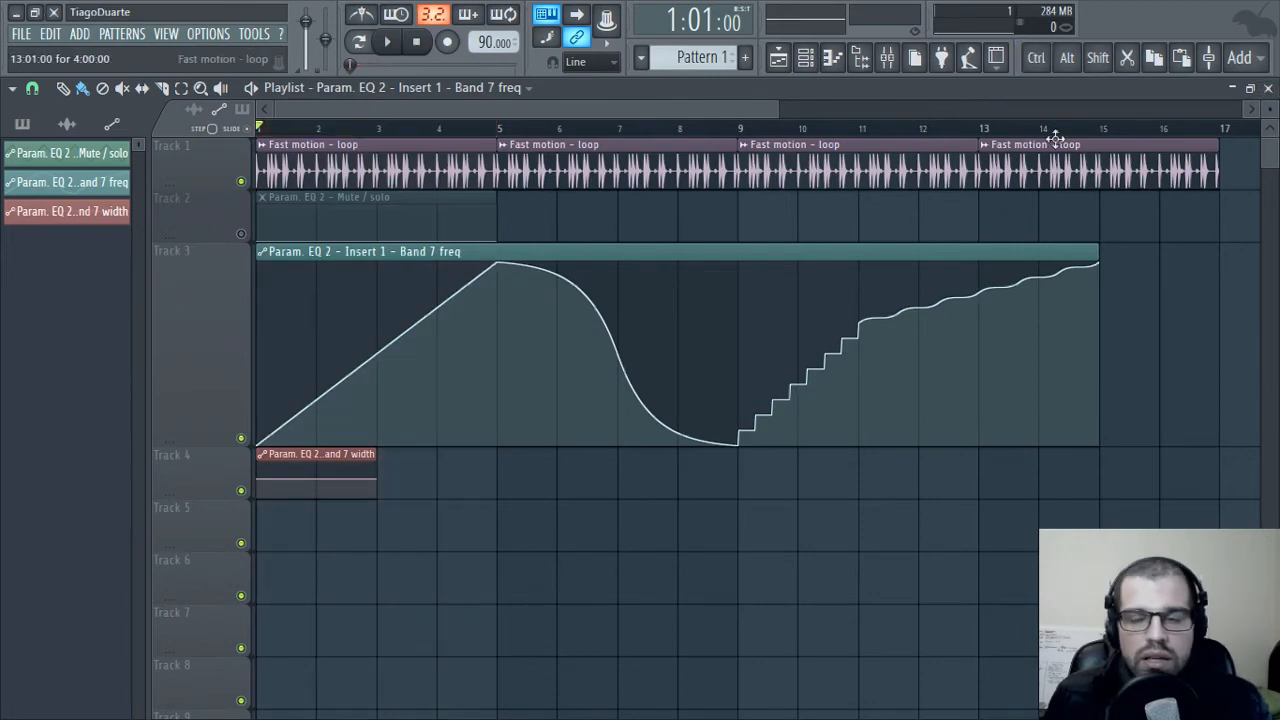
pyautogui.click(1268, 88)
# - Inspect the automation options for the Band 1 level in Fruity parametric EQ 2 and briefly view the playlist
pyautogui.moveTo(393, 412); pyautogui.dragTo(668, 189)
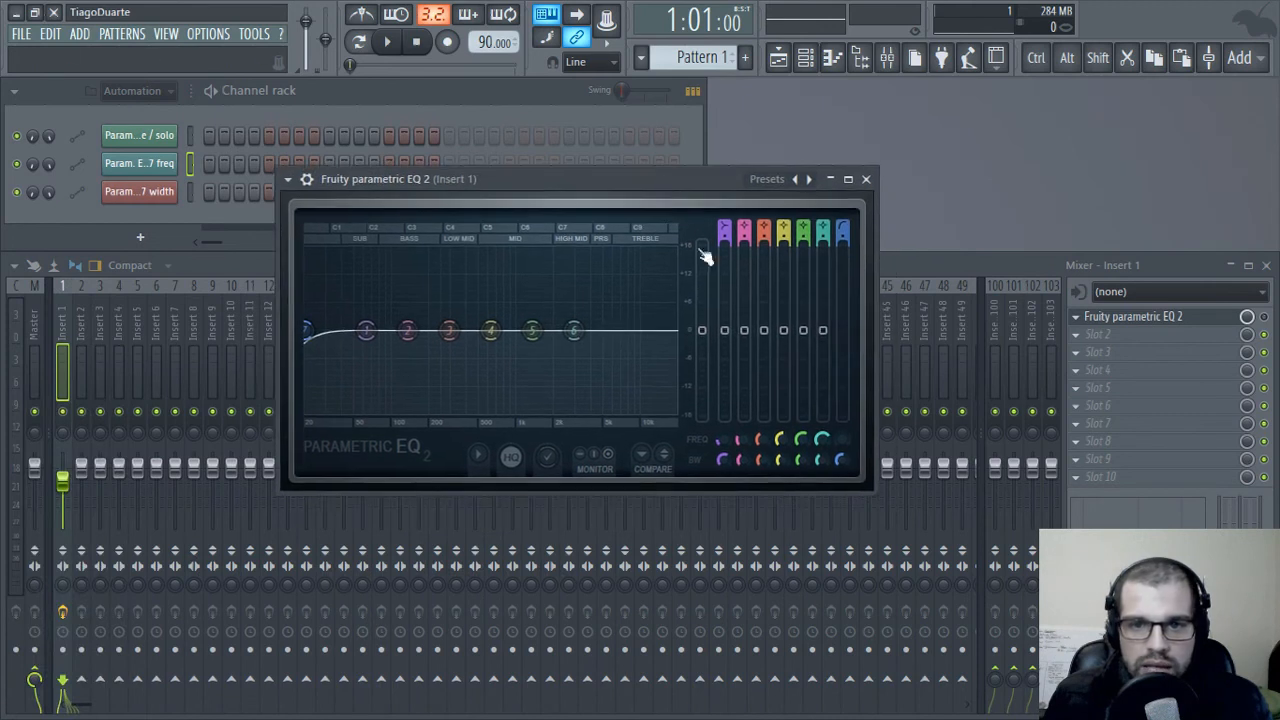
pyautogui.rightClick(728, 334)
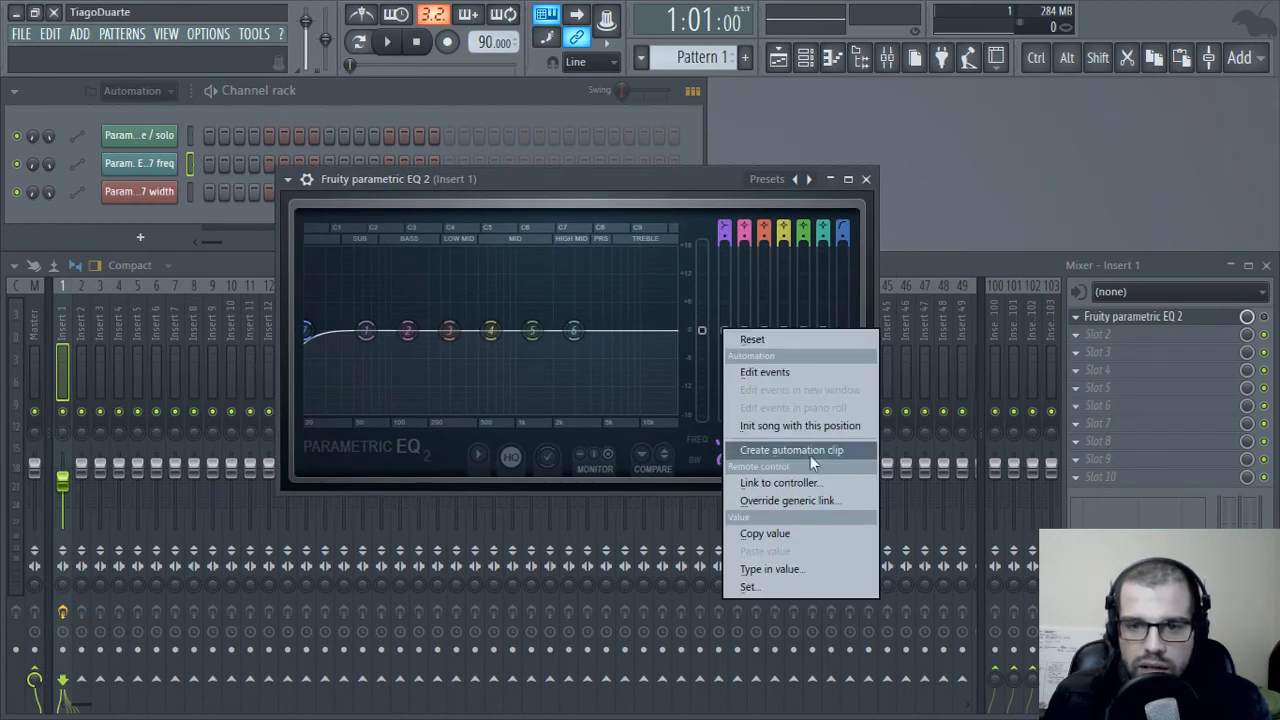
pyautogui.click(779, 58)
pyautogui.click(787, 60)
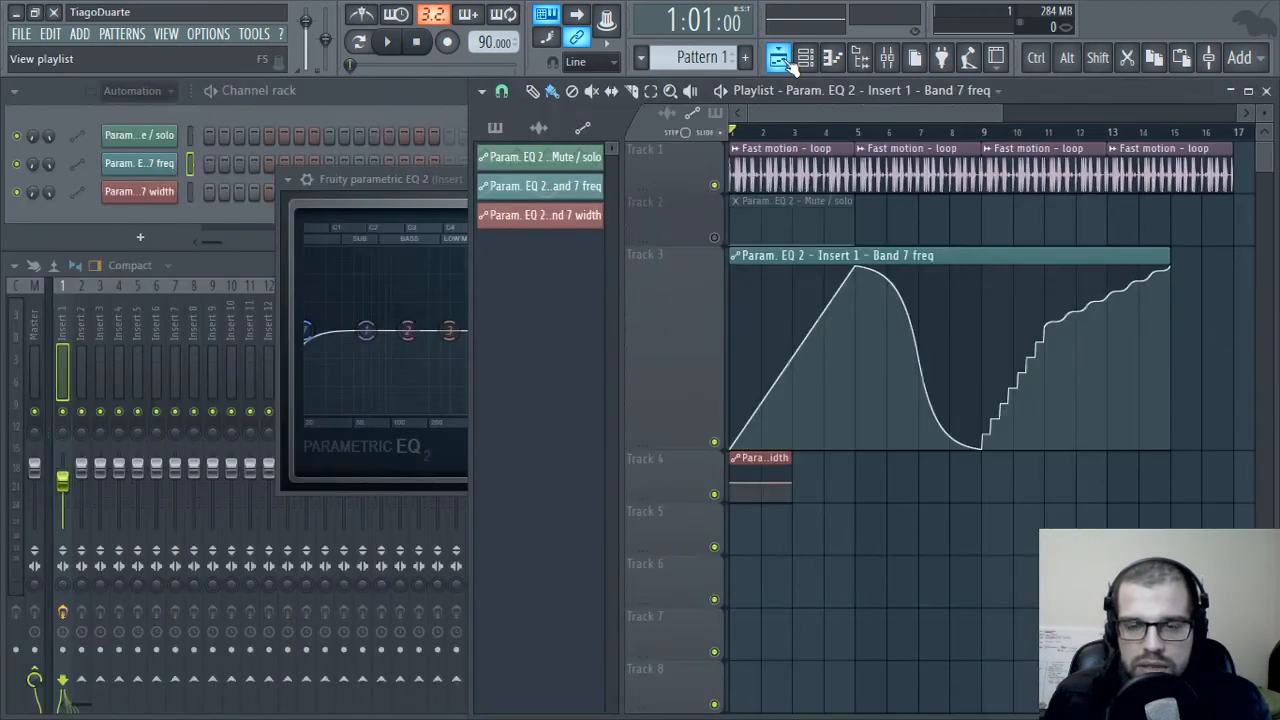
pyautogui.click(1267, 91)
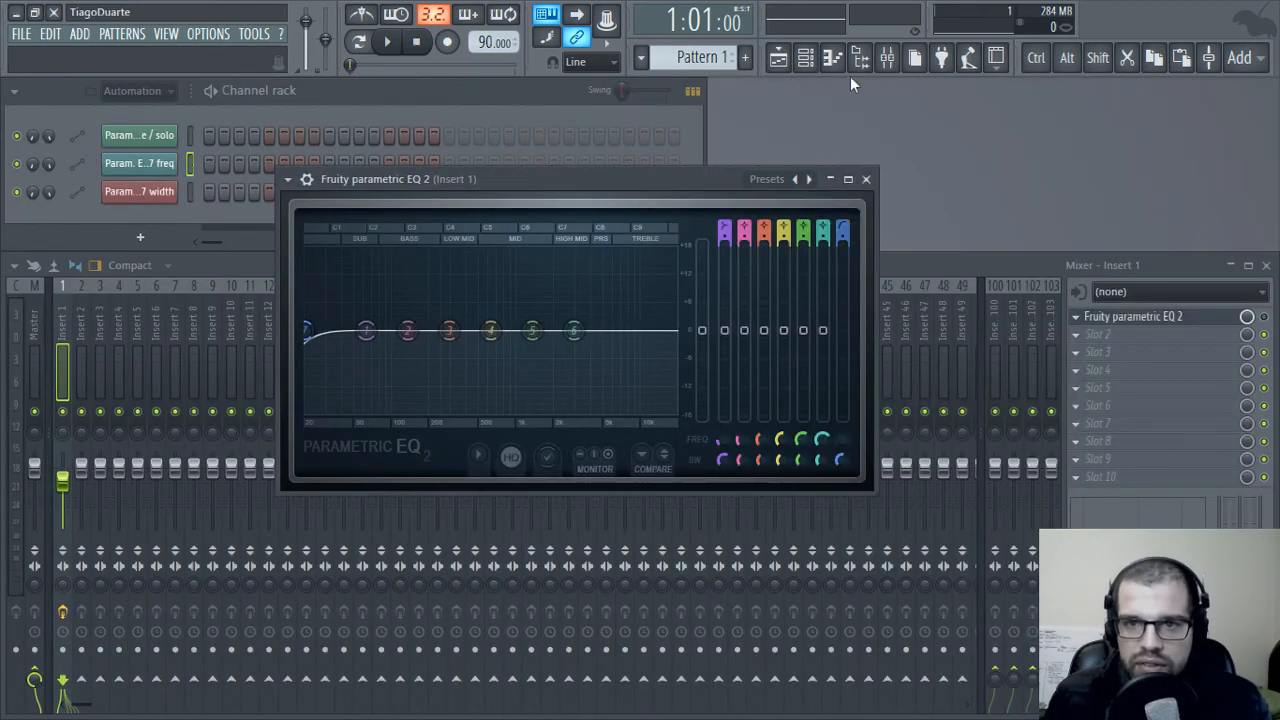
# - Check the pattern selector, main swing and tempo controls for a Create automation clip option
pyautogui.click(680, 57)
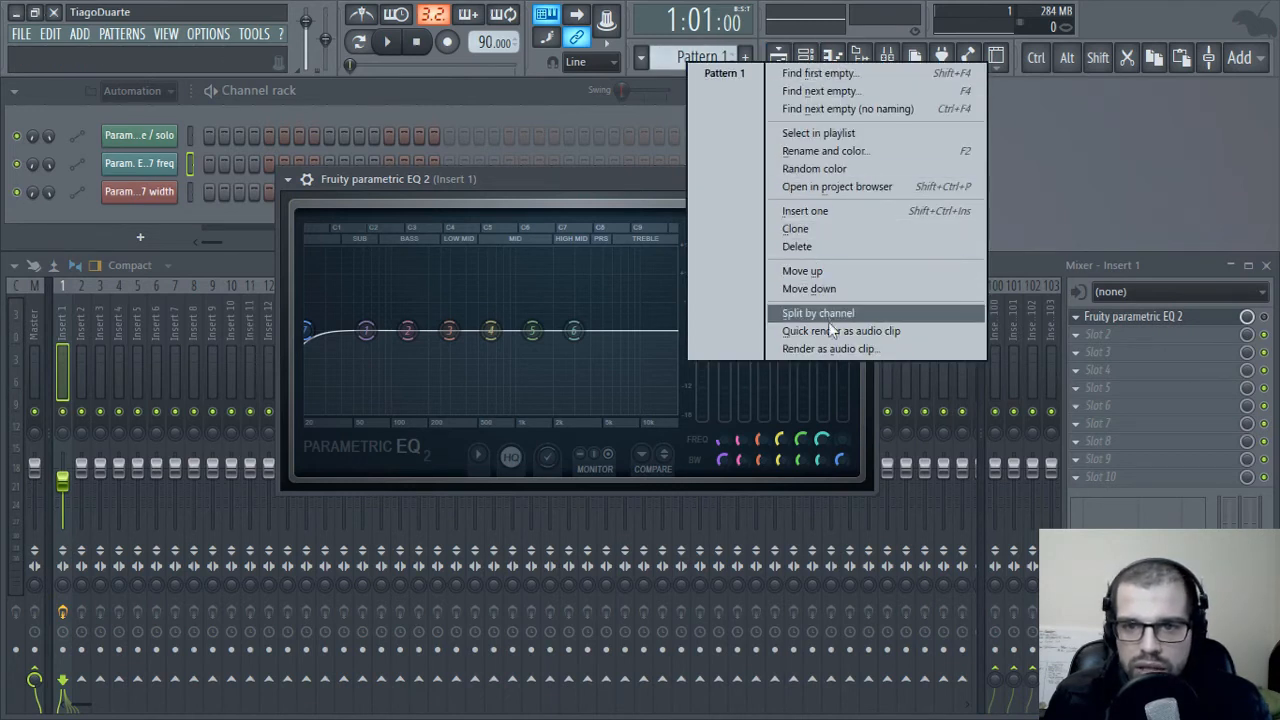
pyautogui.click(528, 97)
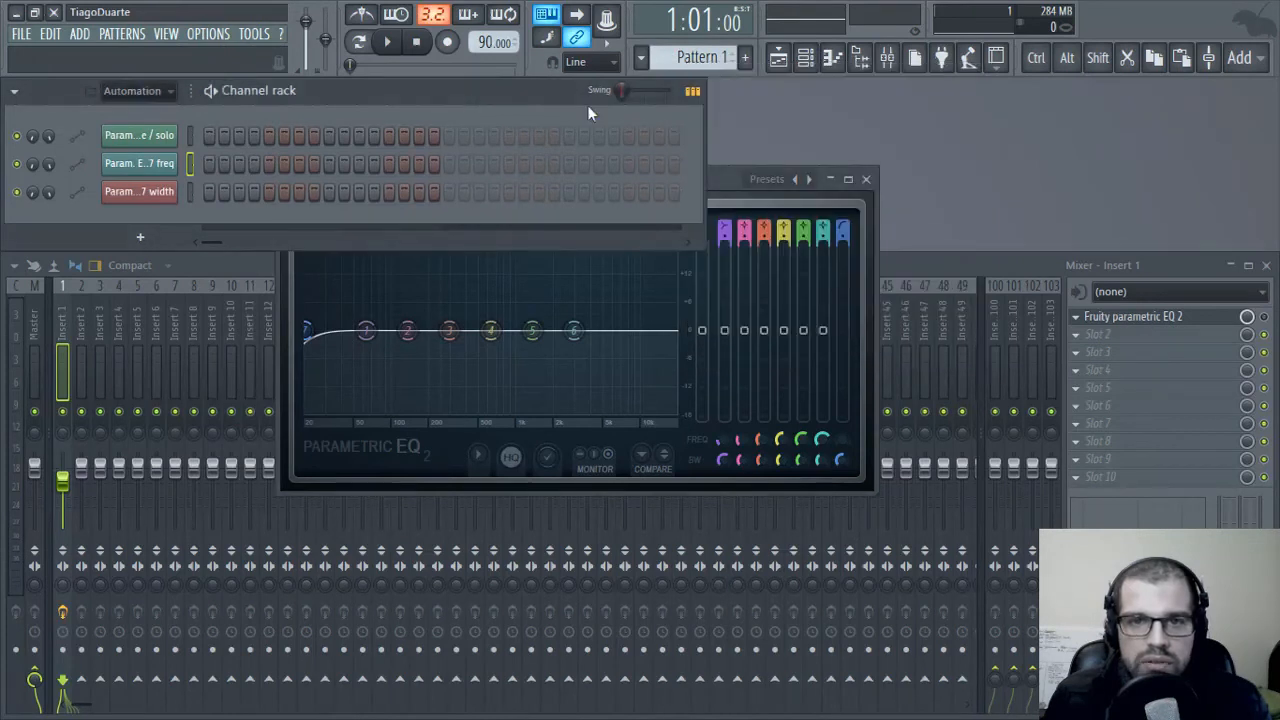
pyautogui.rightClick(622, 90)
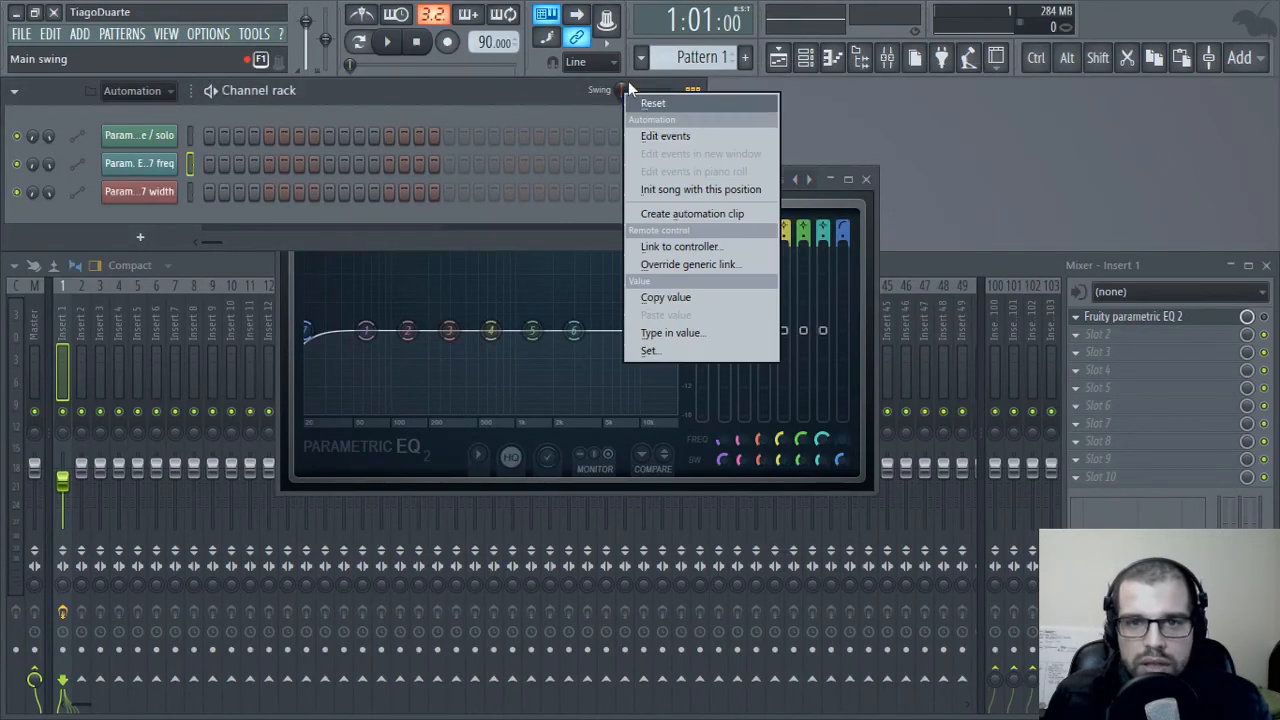
pyautogui.click(522, 96)
pyautogui.rightClick(486, 41)
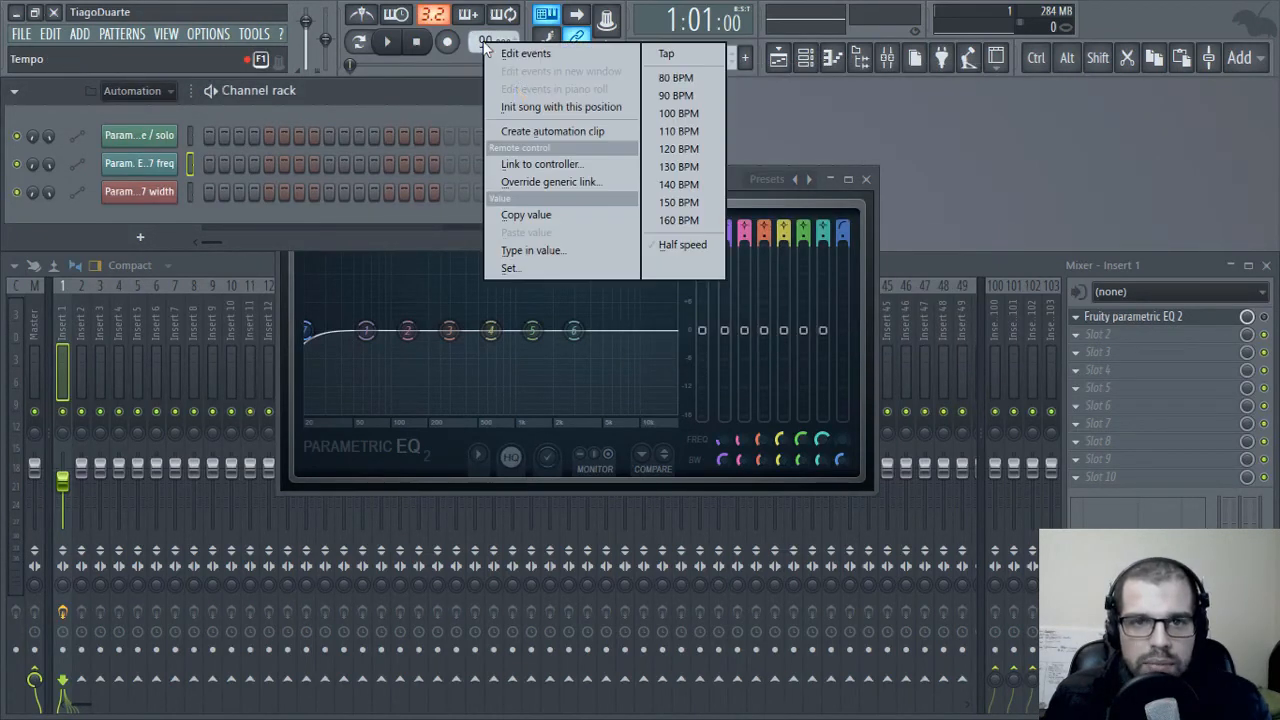
# - Inspect the automation options of the master pitch, the master volume and a channel knob in the channel rack
pyautogui.click(544, 126)
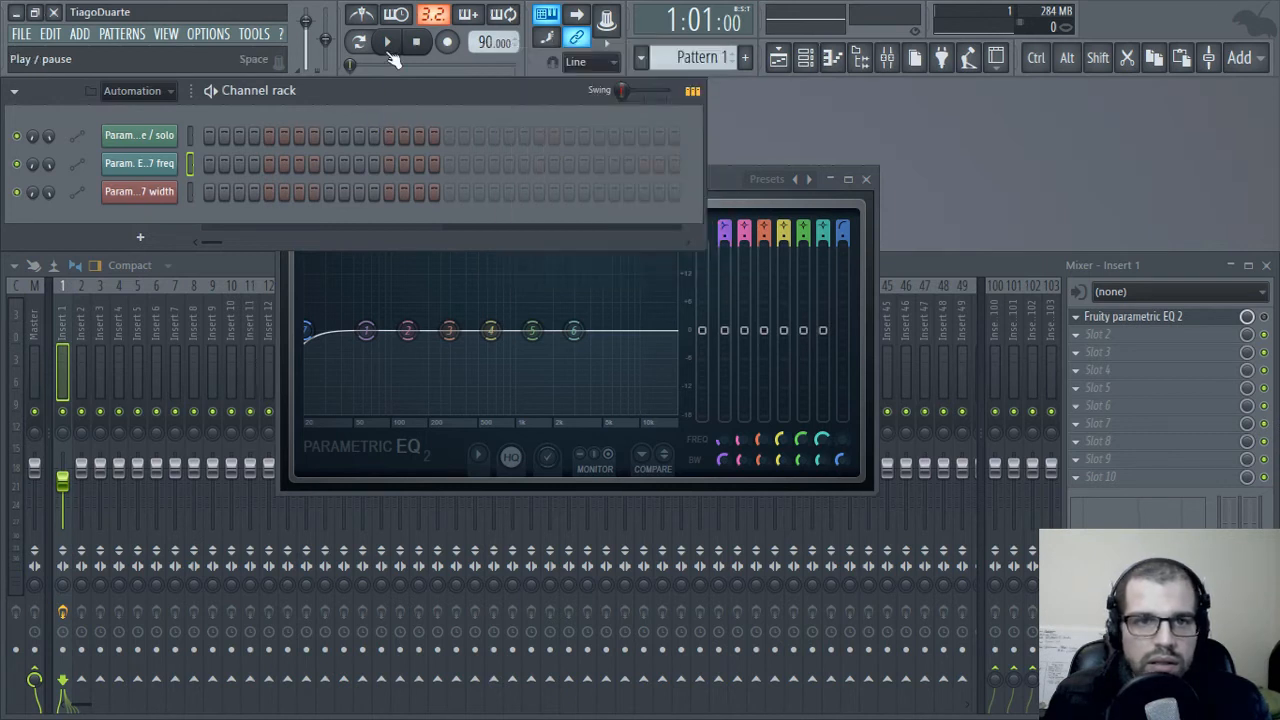
pyautogui.click(383, 65)
pyautogui.moveTo(383, 65); pyautogui.dragTo(350, 65)
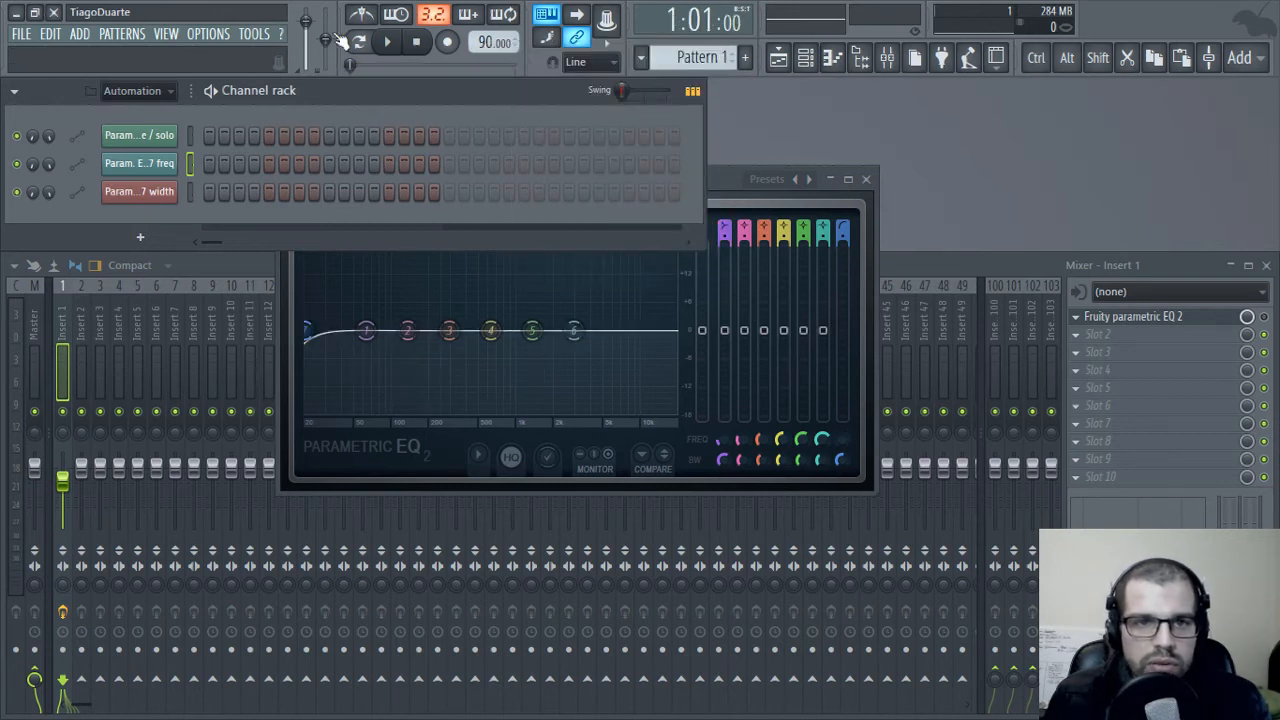
pyautogui.rightClick(307, 22)
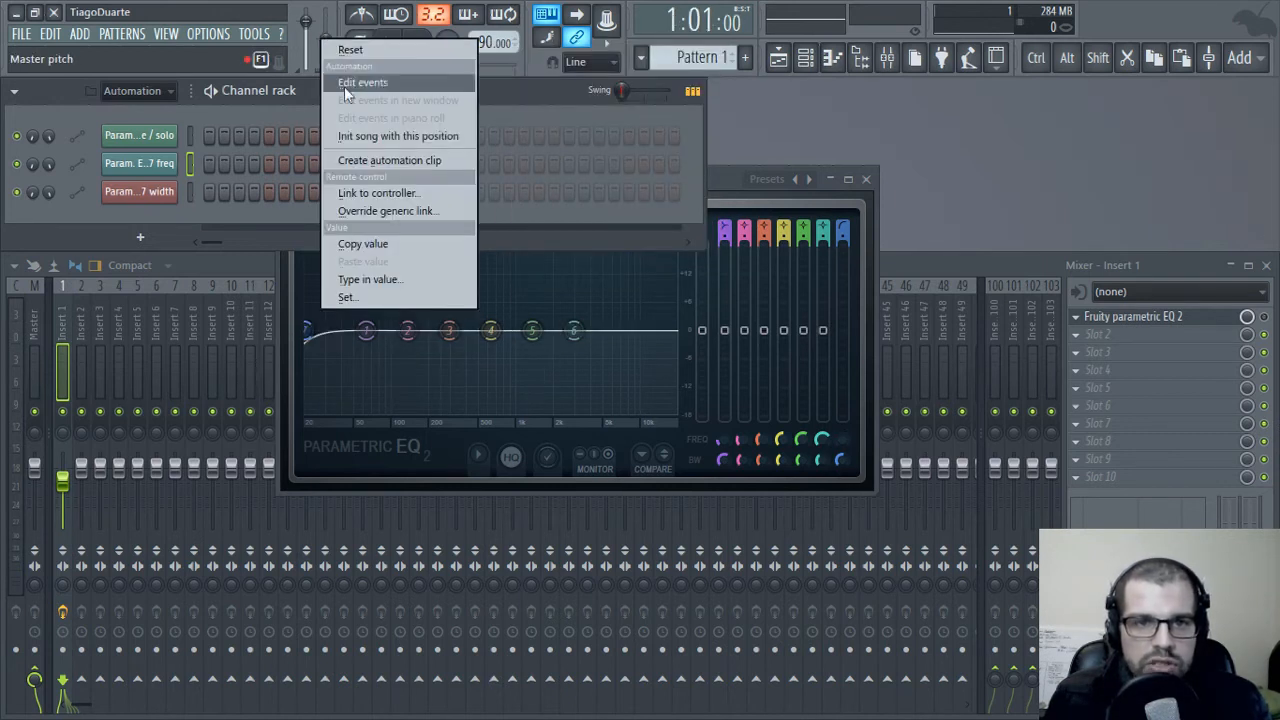
pyautogui.rightClick(309, 21)
pyautogui.click(543, 97)
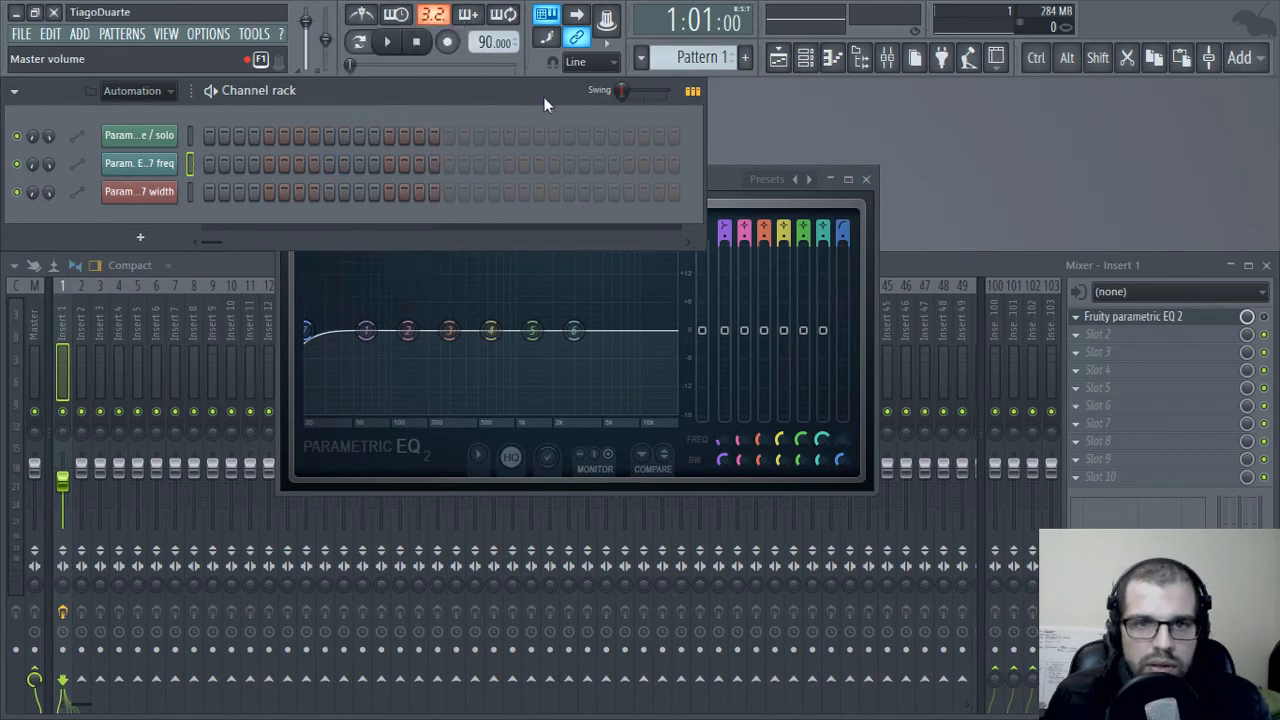
pyautogui.rightClick(50, 192)
pyautogui.click(29, 209)
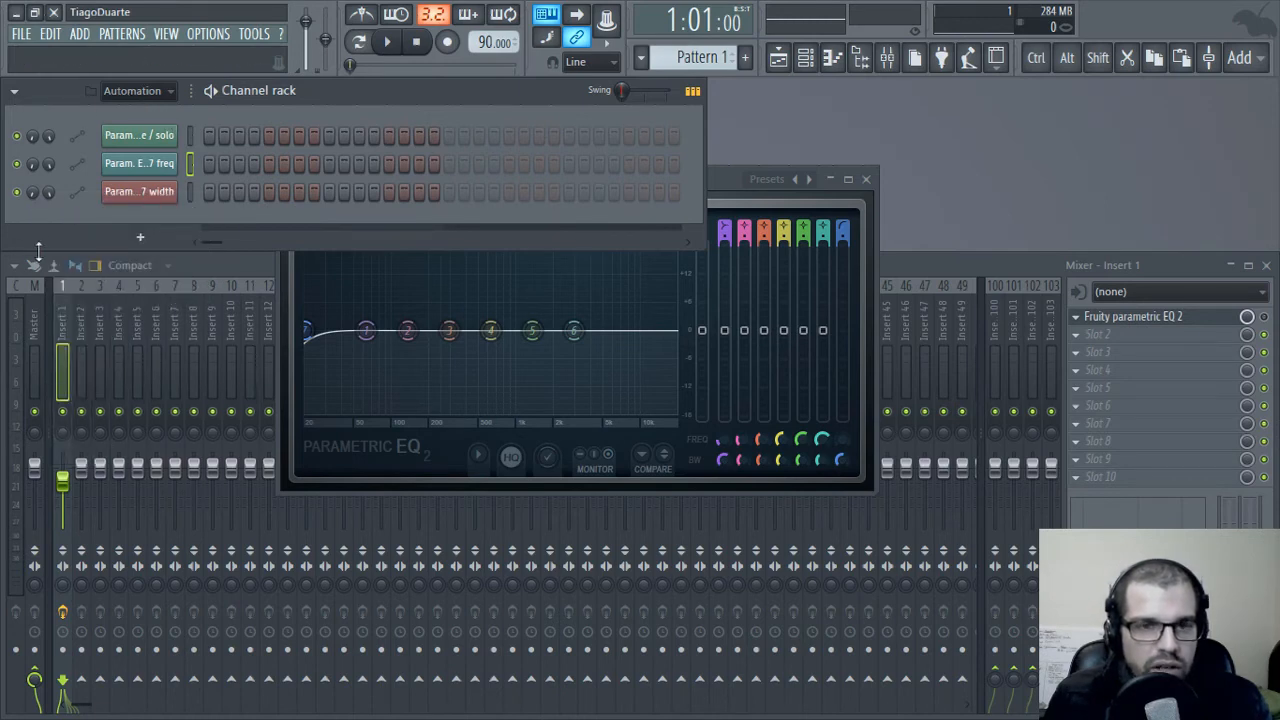
# - Open the Param. EQ 2 - Mute / solo channel's settings, inspect the automation options for output max level and LFO speed, and close it
pyautogui.click(130, 148)
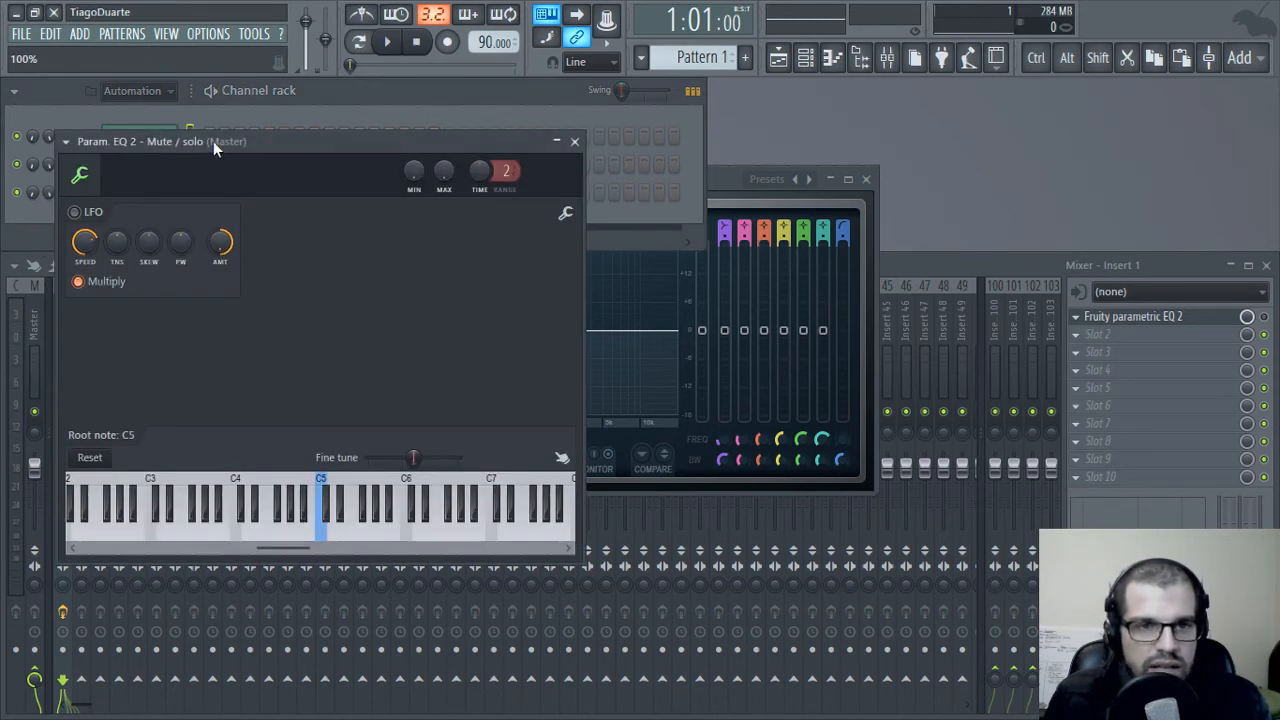
pyautogui.moveTo(213, 141); pyautogui.dragTo(342, 179)
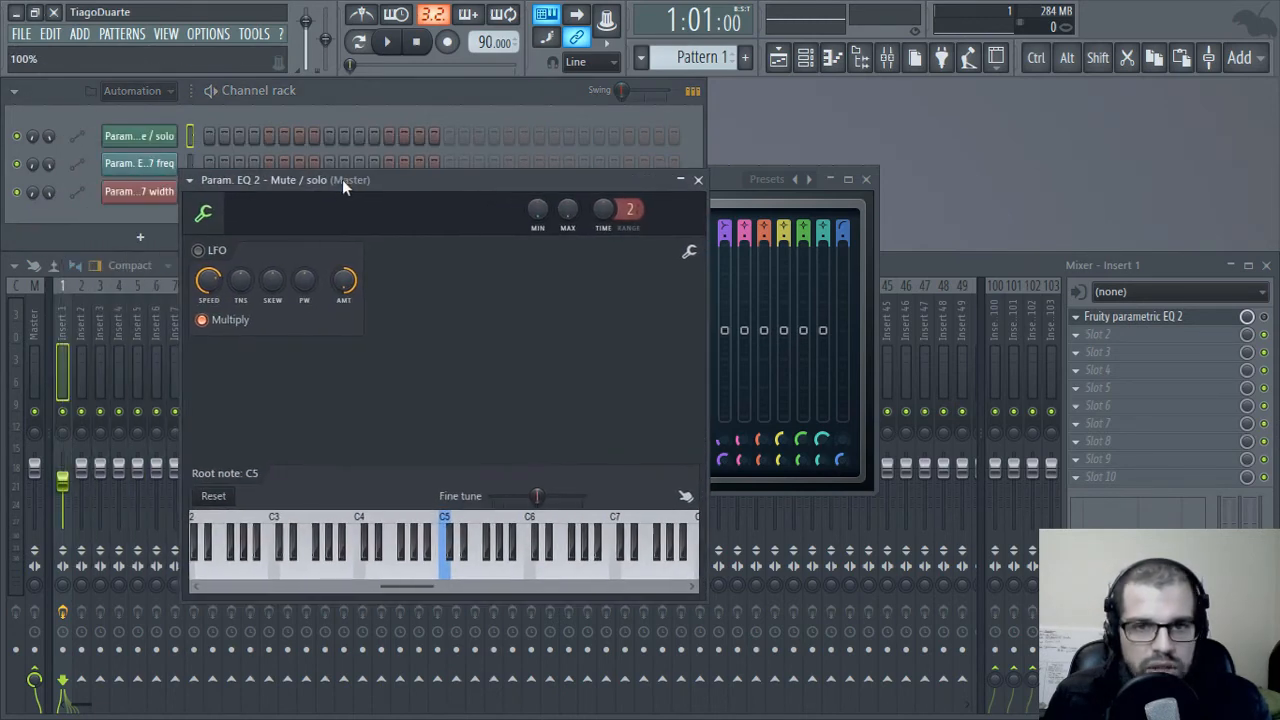
pyautogui.rightClick(567, 212)
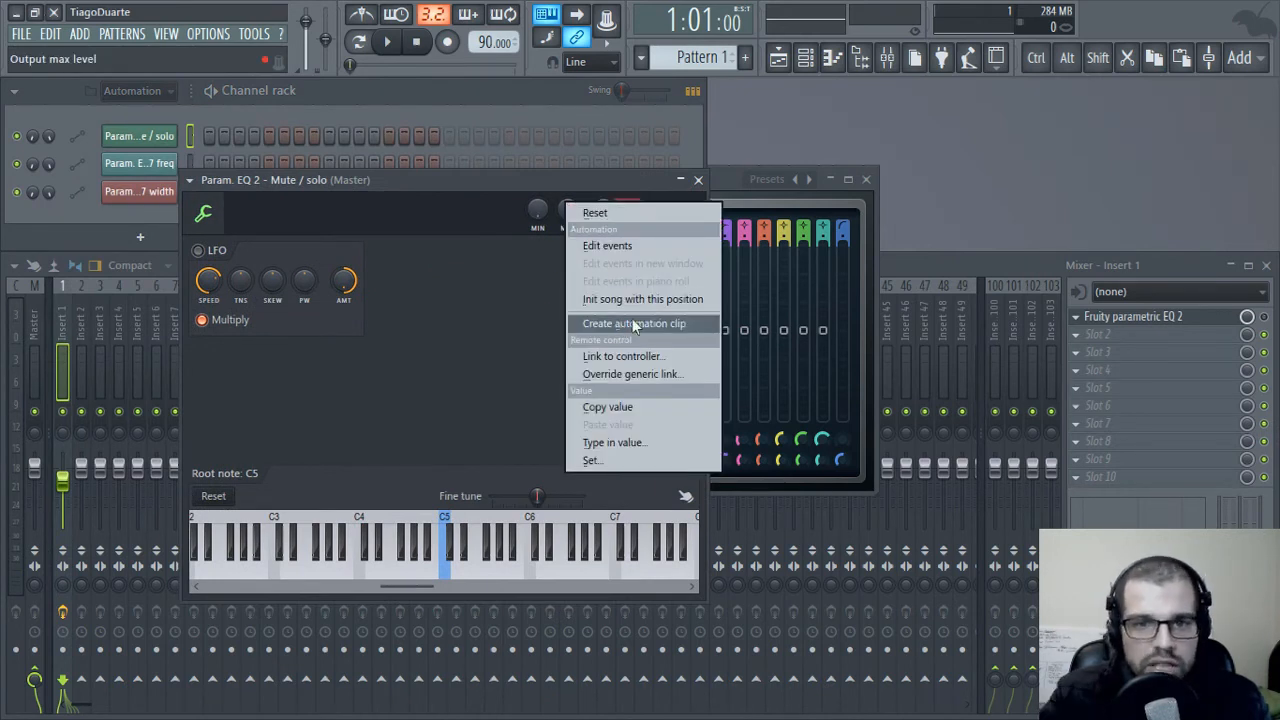
pyautogui.click(372, 205)
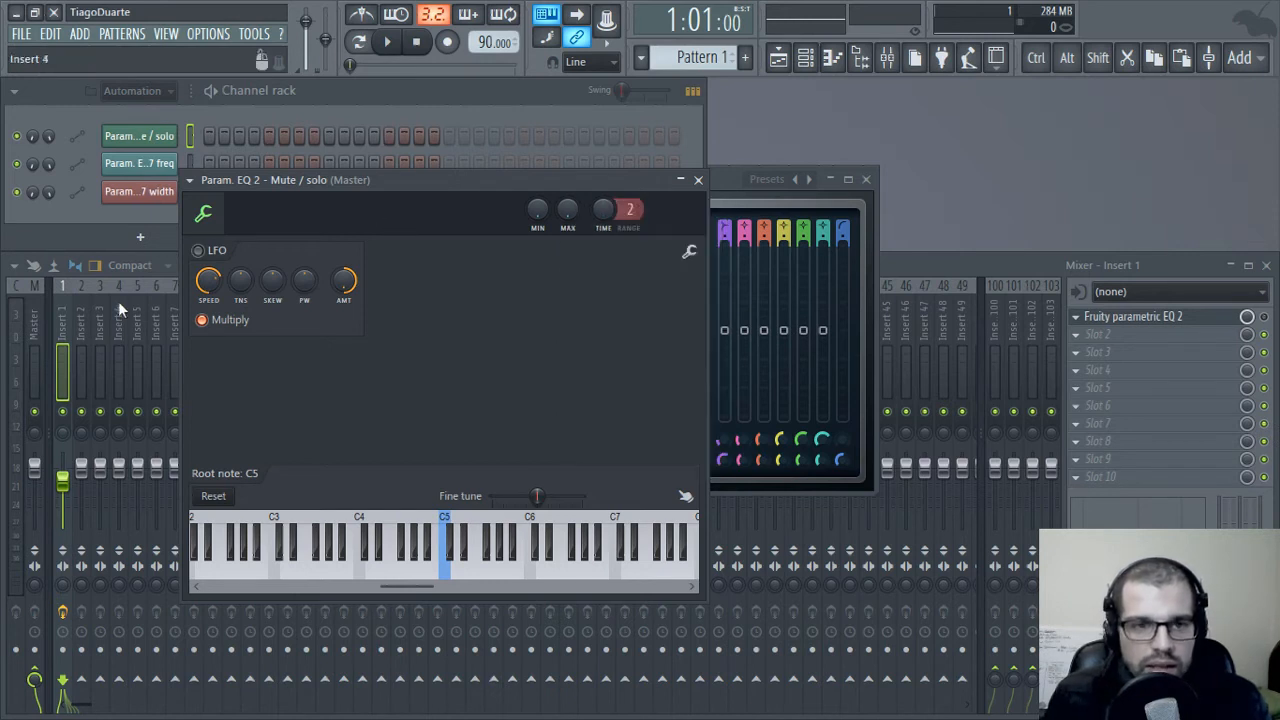
pyautogui.rightClick(209, 282)
pyautogui.click(580, 383)
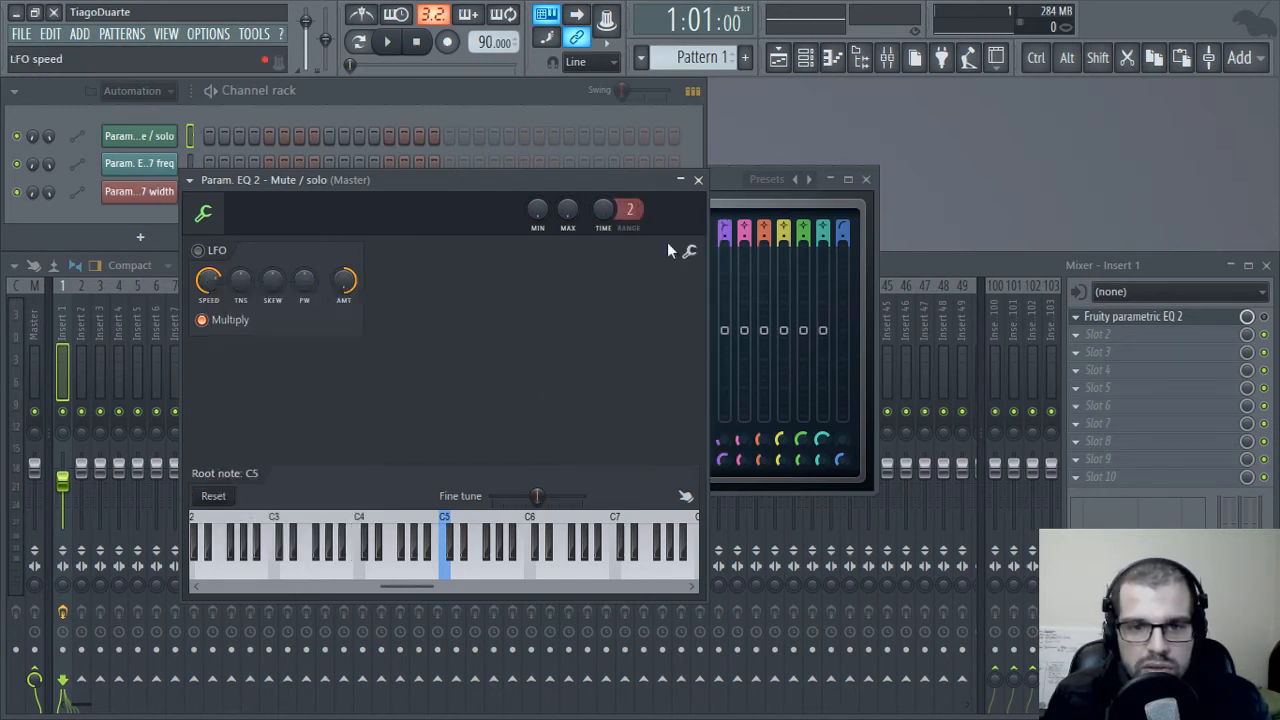
pyautogui.click(698, 181)
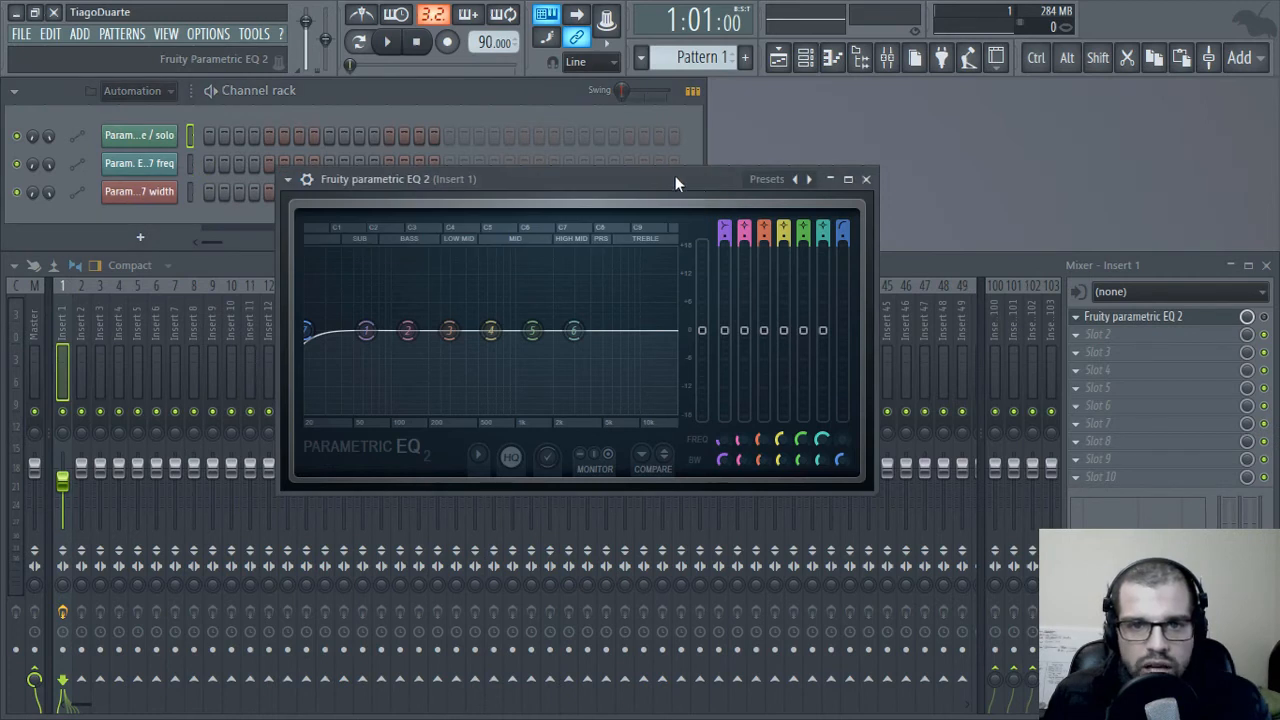
# - Move the Fruity parametric EQ 2 window aside, inspect the automation options of a band 2 control, and close the plugin
pyautogui.moveTo(675, 176); pyautogui.dragTo(517, 163)
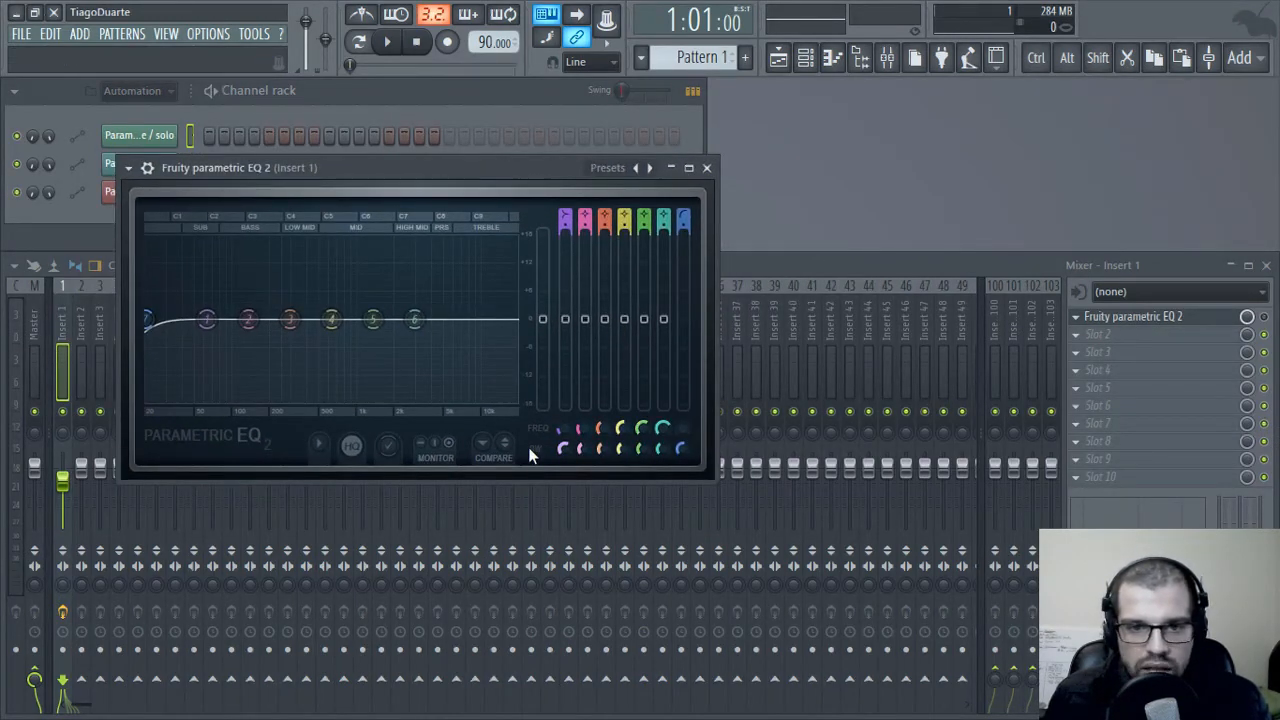
pyautogui.rightClick(584, 224)
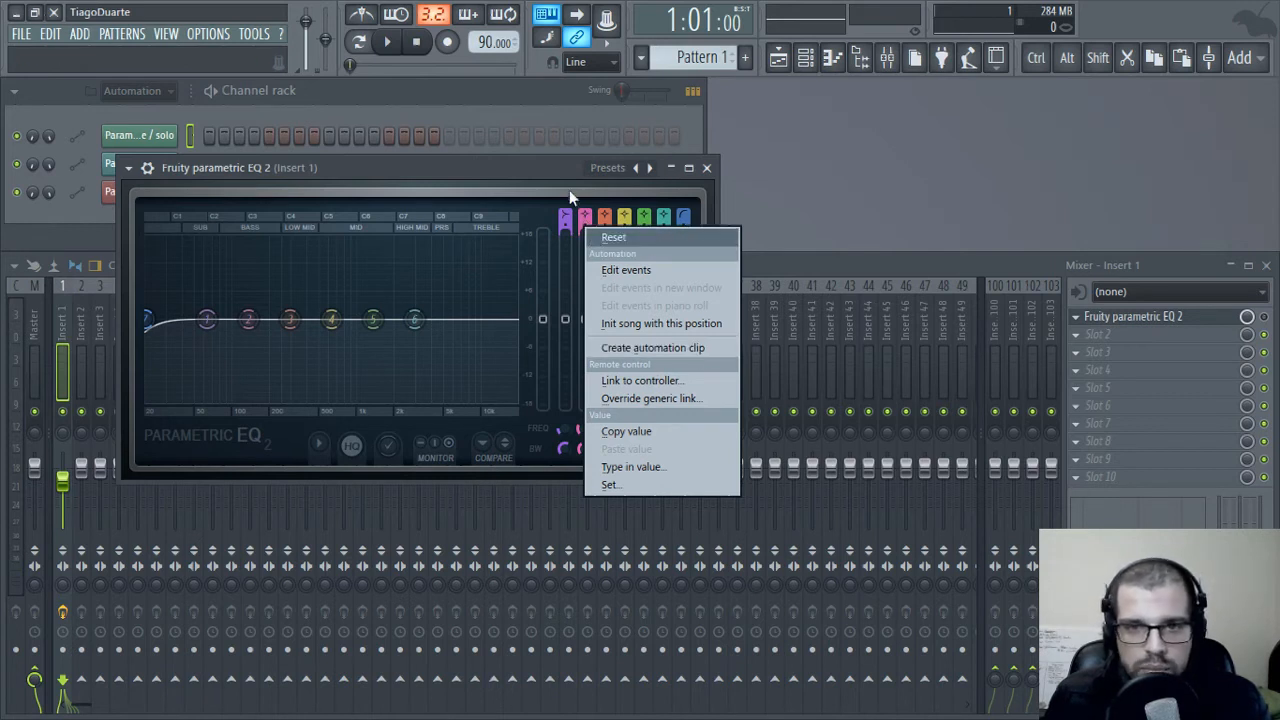
pyautogui.click(545, 175)
pyautogui.click(706, 167)
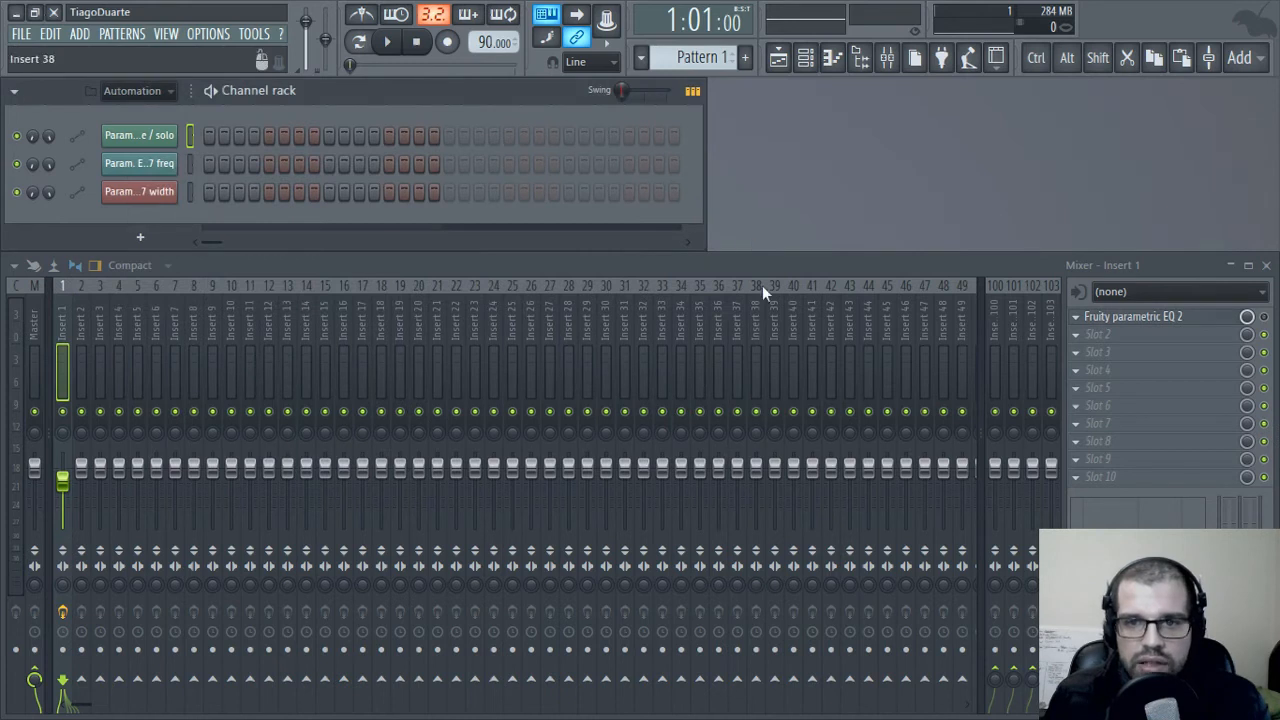
# - Inspect the automation options for Insert 1's volume and built-in EQ low shelf level, and briefly view Fruity parametric EQ 2
pyautogui.rightClick(61, 584)
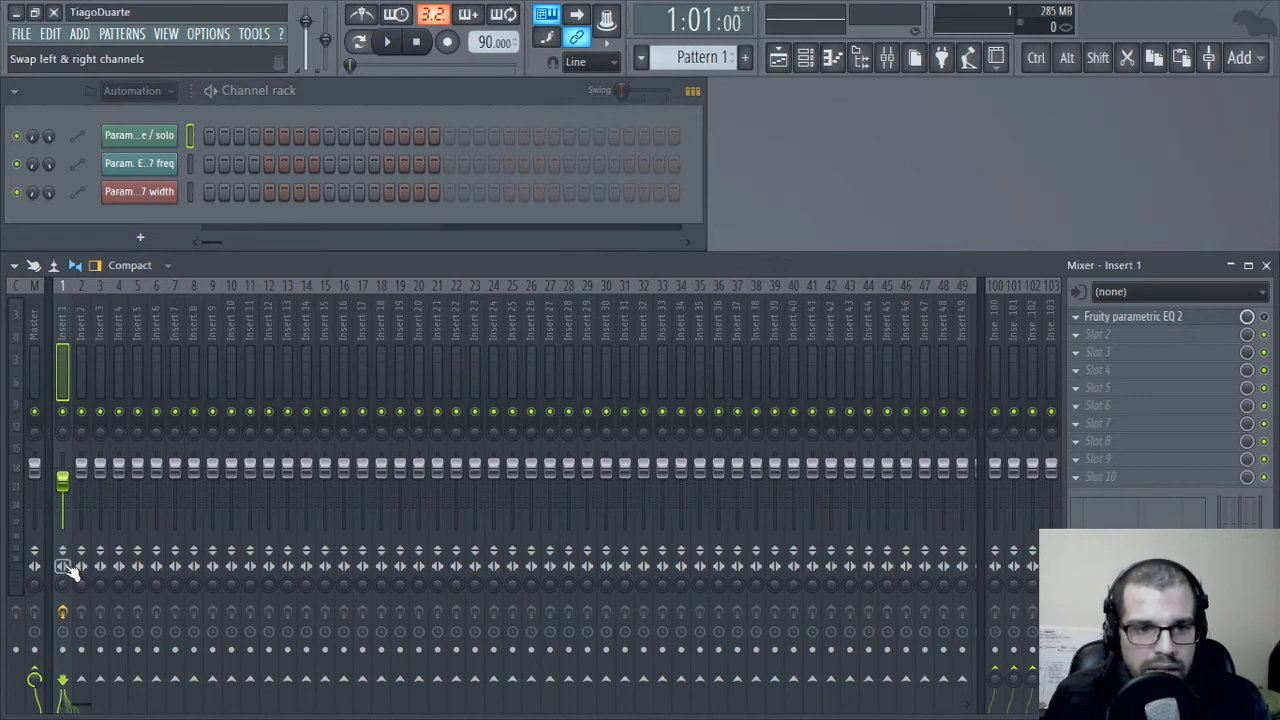
pyautogui.rightClick(65, 488)
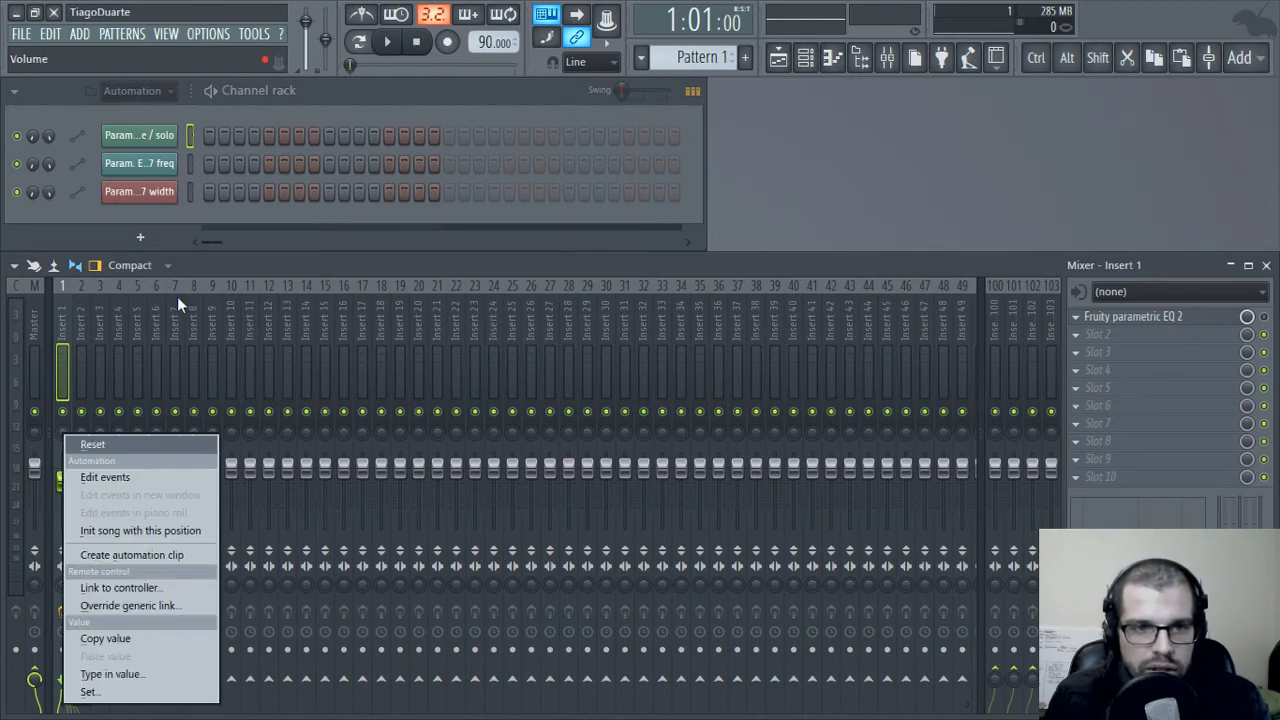
pyautogui.click(247, 258)
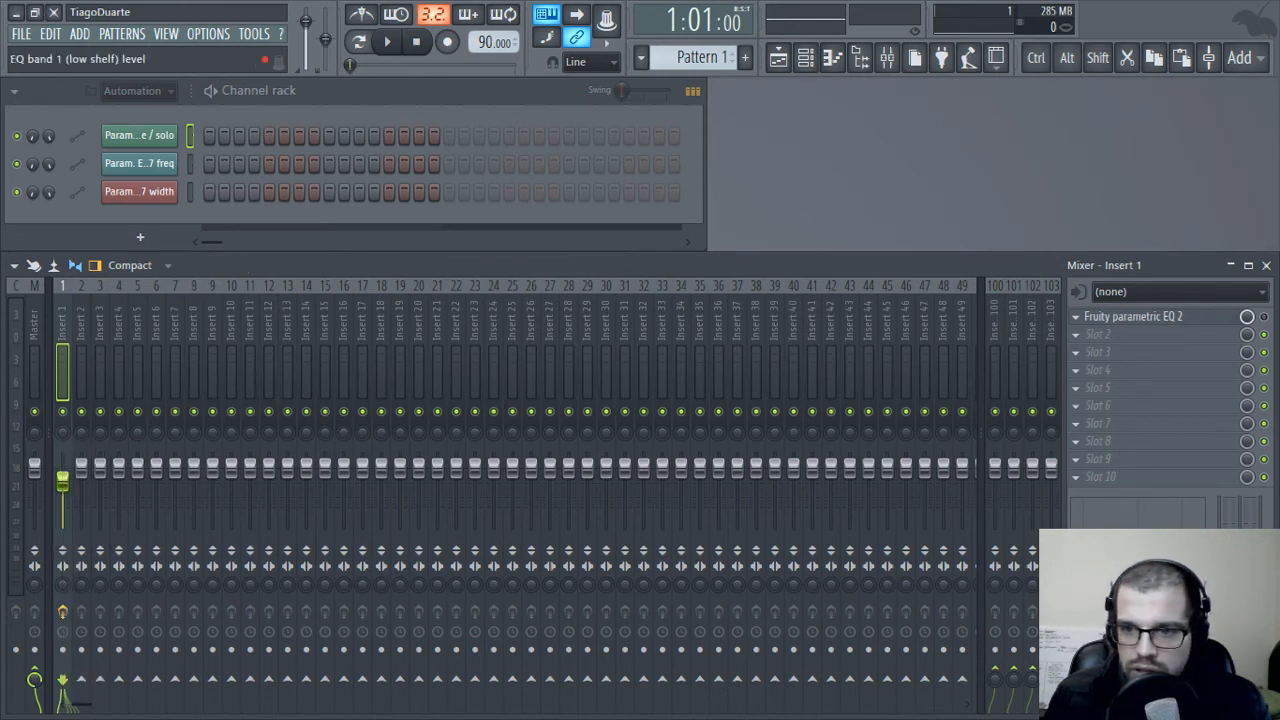
pyautogui.rightClick(1222, 545)
pyautogui.click(1046, 257)
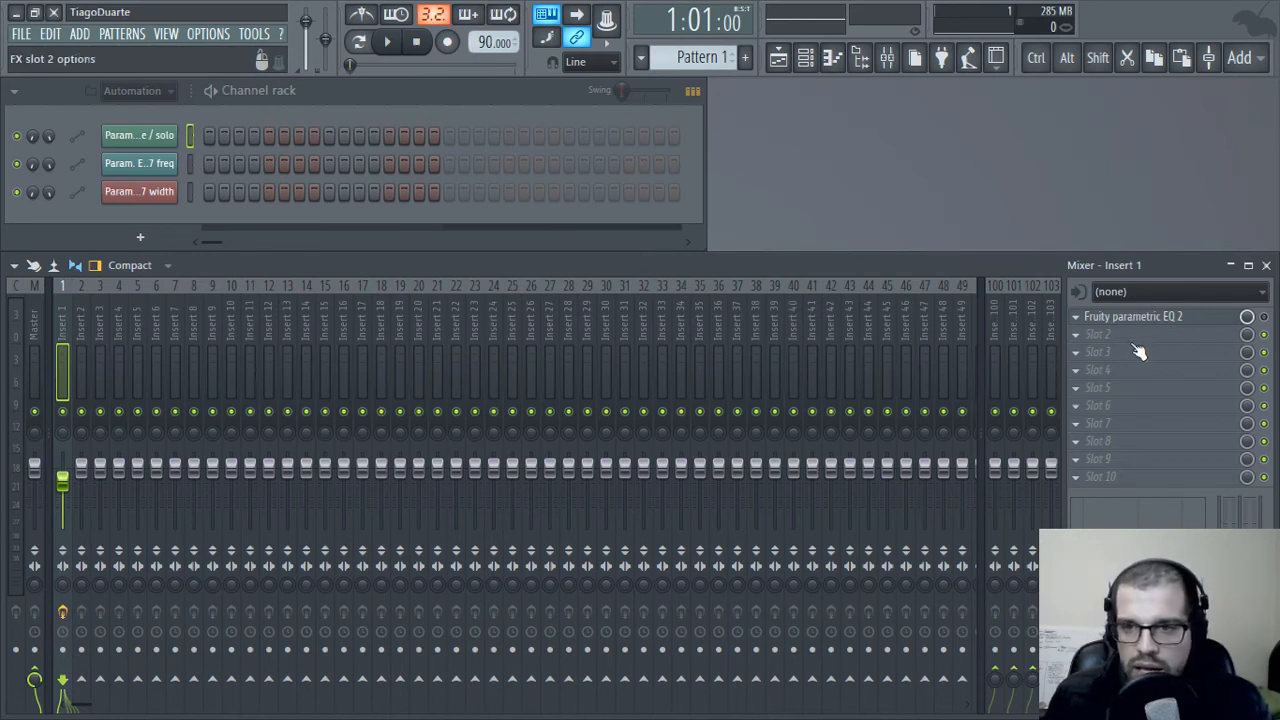
pyautogui.click(1153, 320)
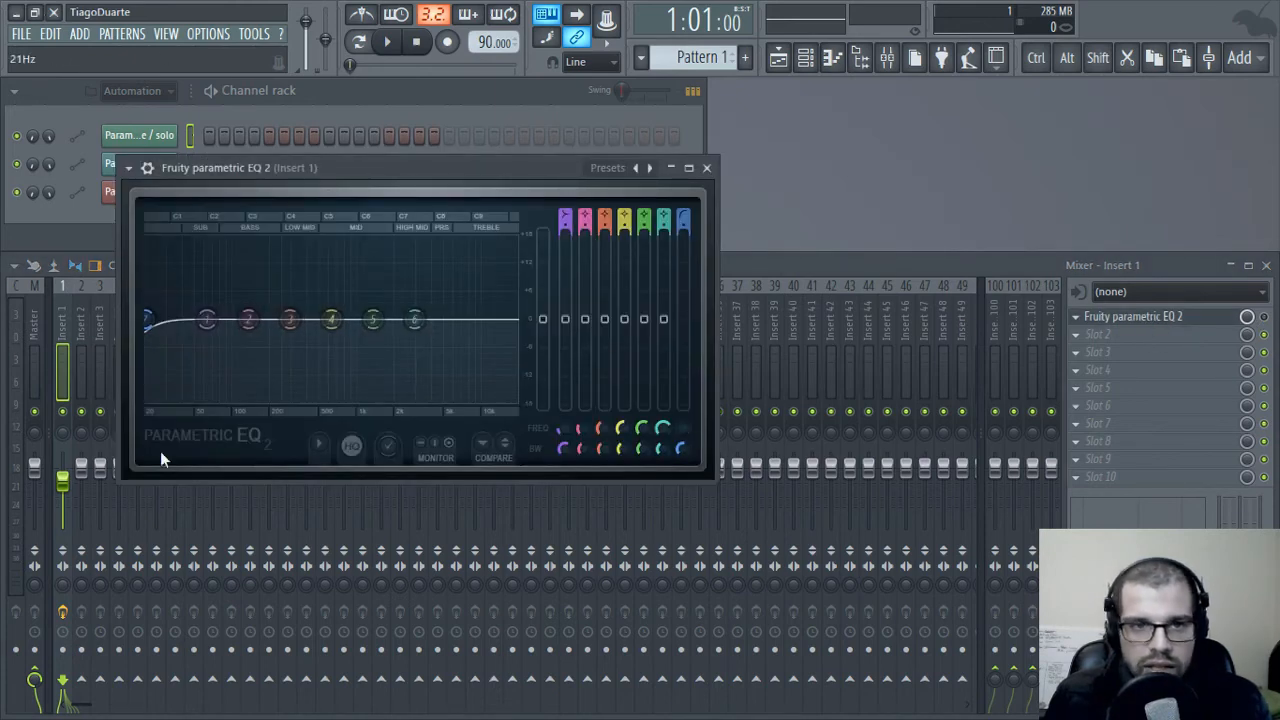
pyautogui.click(706, 167)
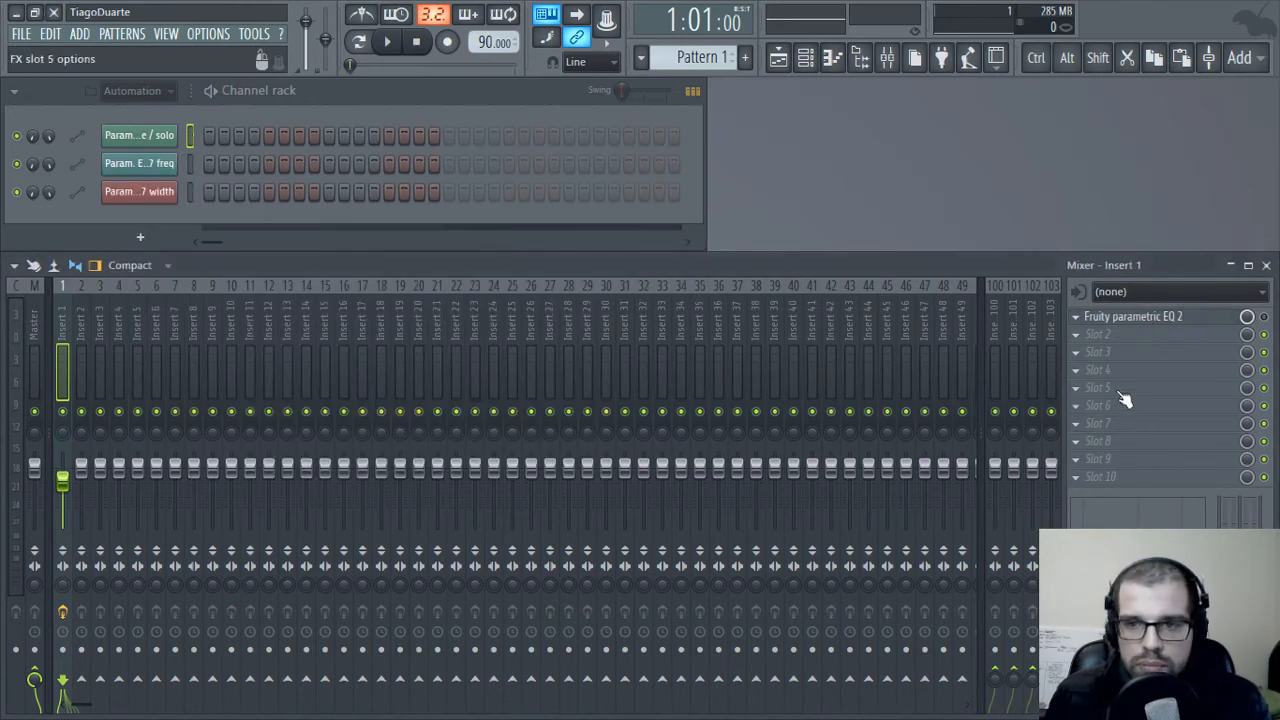
# - Load the third-party effect FidelityEQ [64bit] into slot 2 of Insert 1
pyautogui.click(1128, 336)
pyautogui.moveTo(1134, 315)
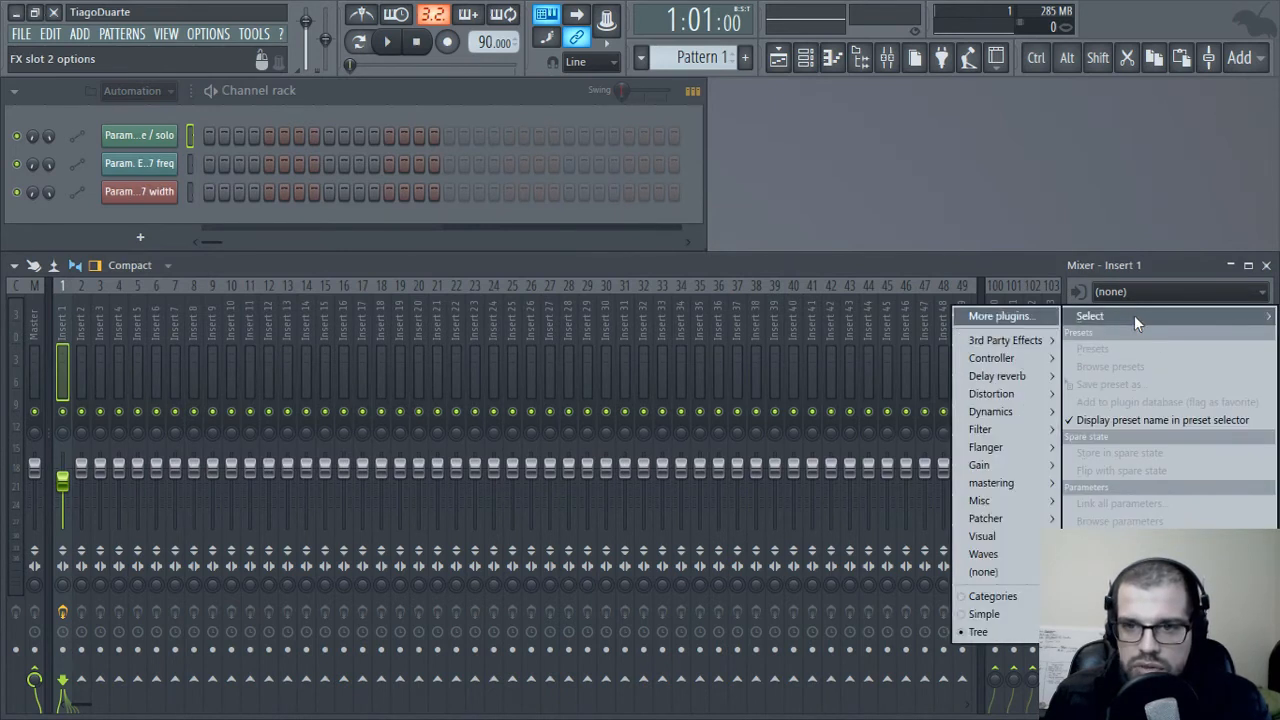
pyautogui.moveTo(1012, 340)
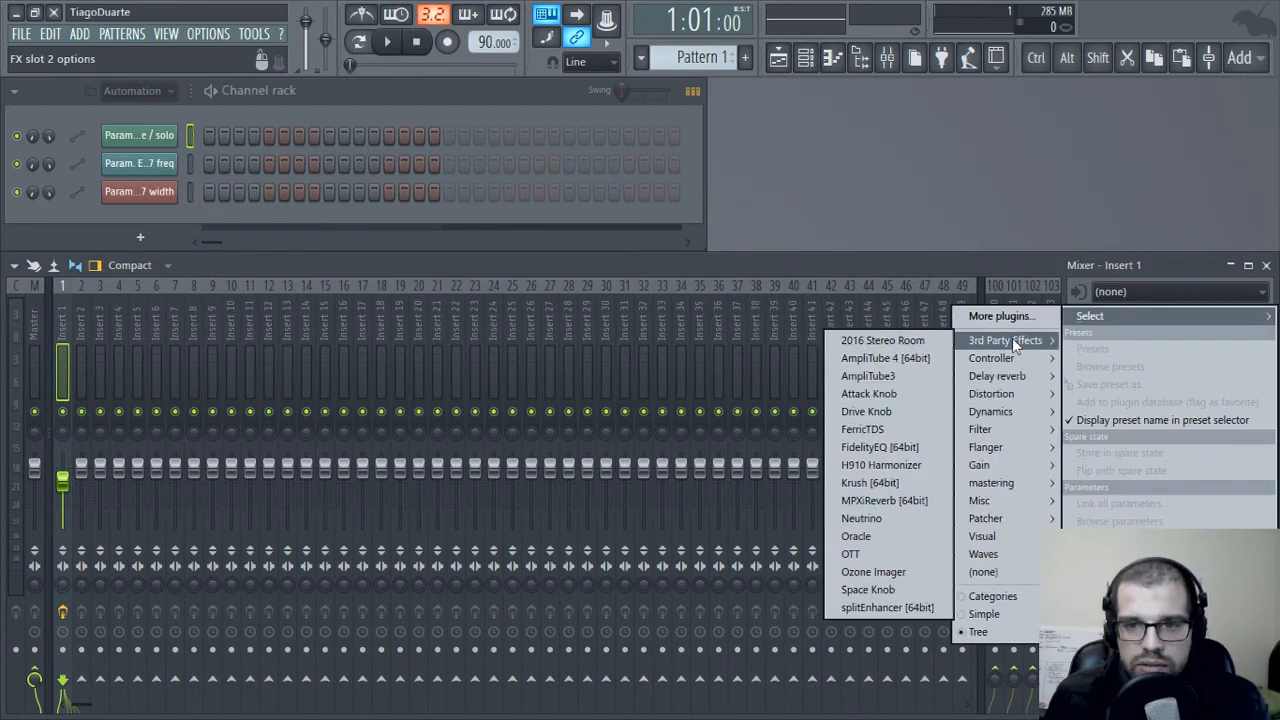
pyautogui.click(880, 448)
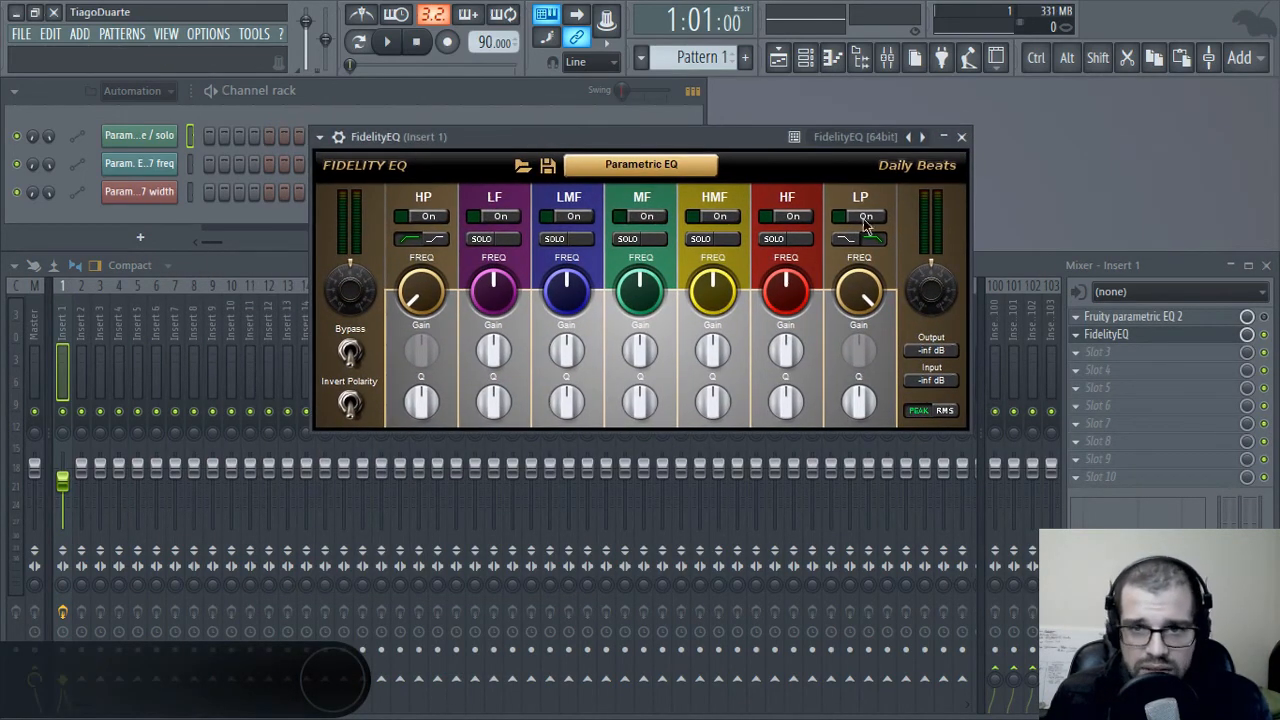
# - Check FidelityEQ's high-pass frequency knob for a Create automation clip option
pyautogui.rightClick(428, 297)
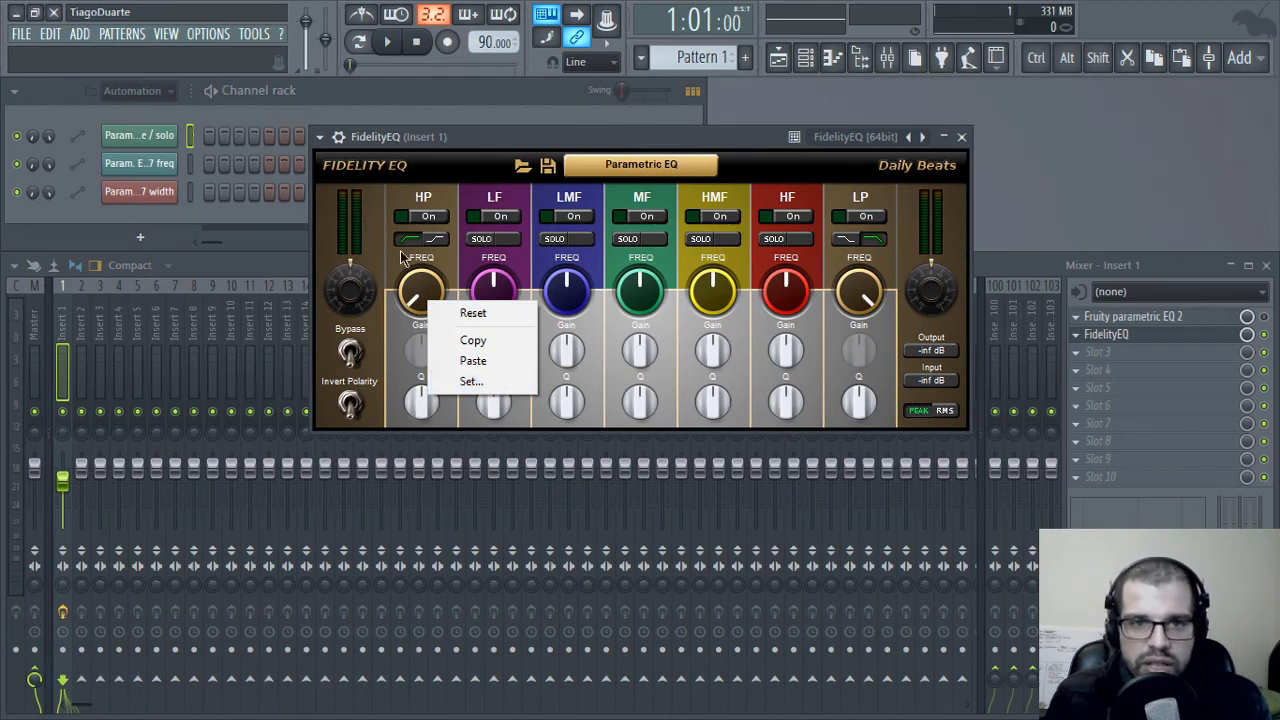
pyautogui.click(358, 178)
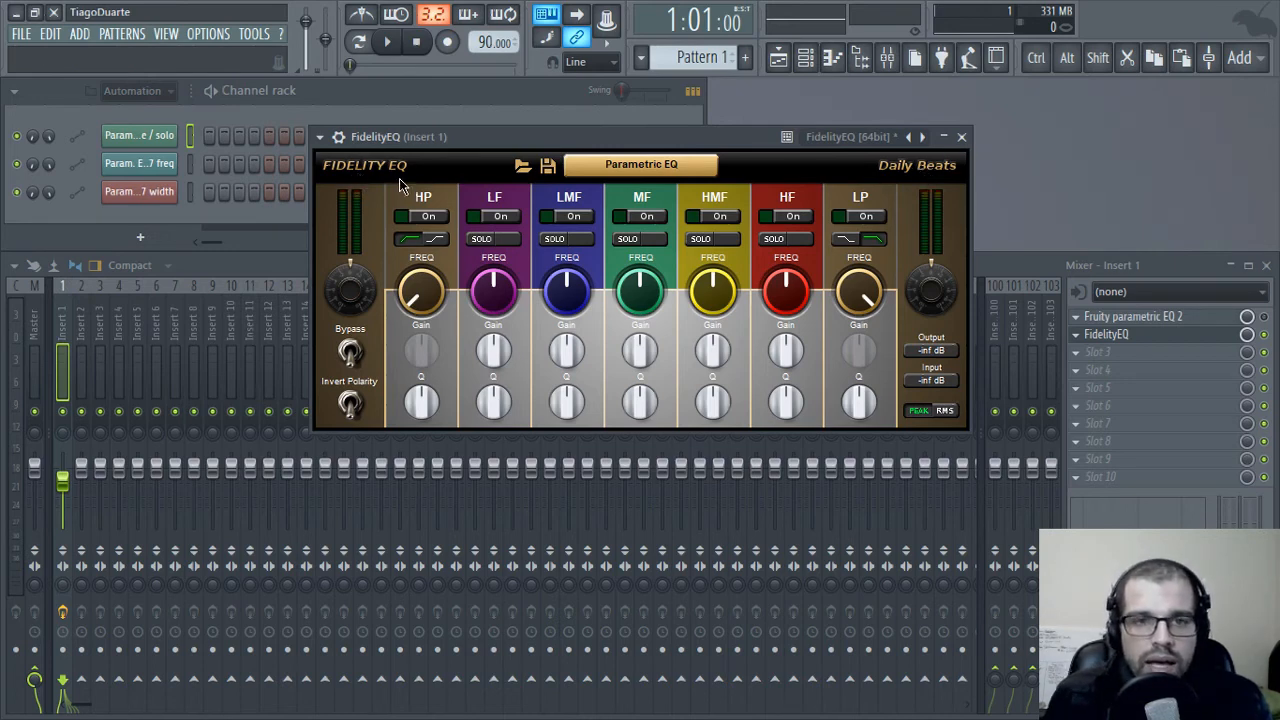
pyautogui.rightClick(423, 304)
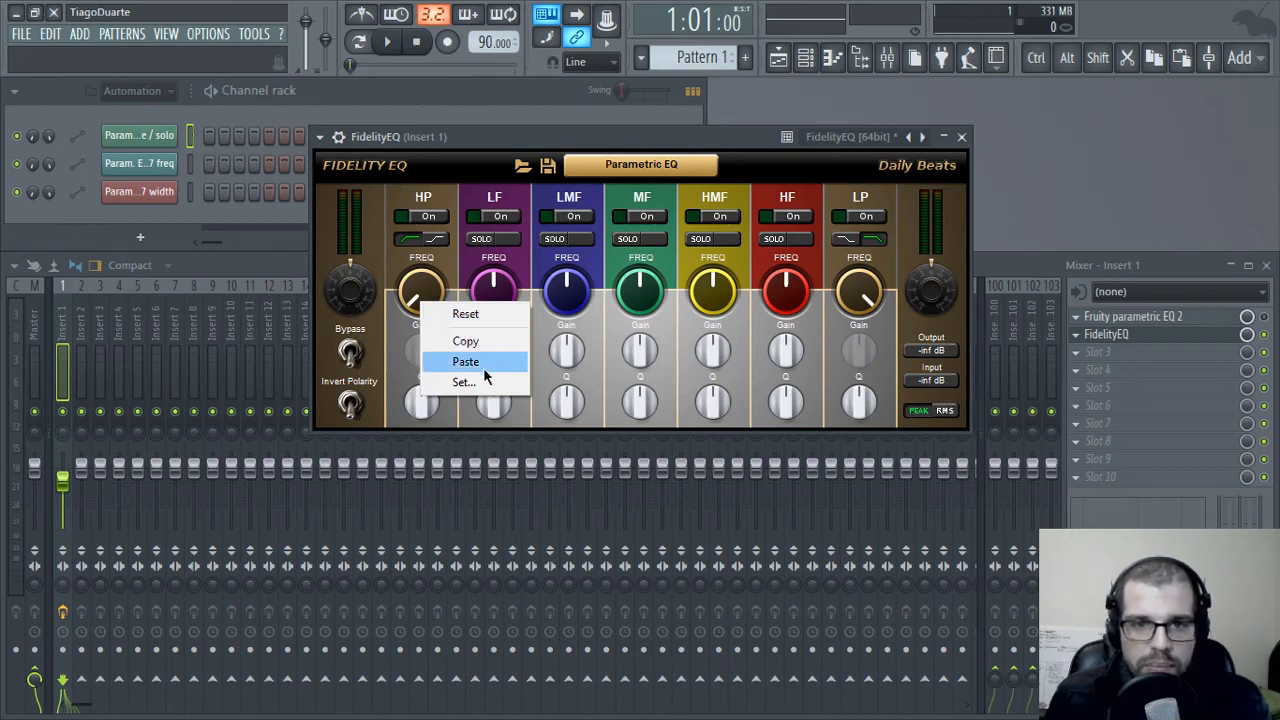
pyautogui.click(471, 180)
pyautogui.rightClick(418, 321)
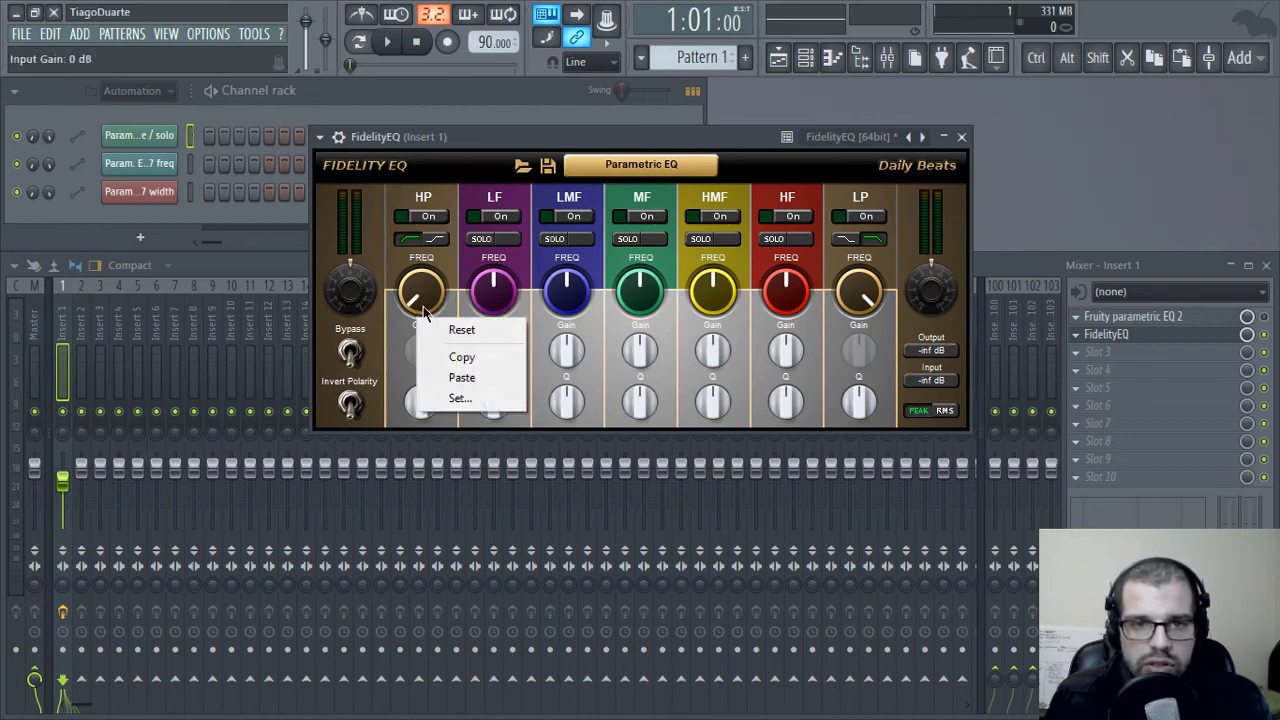
# - Tweak FidelityEQ's high-pass frequency, return it to 20 Hz, and shift the plugin window slightly
pyautogui.click(461, 331)
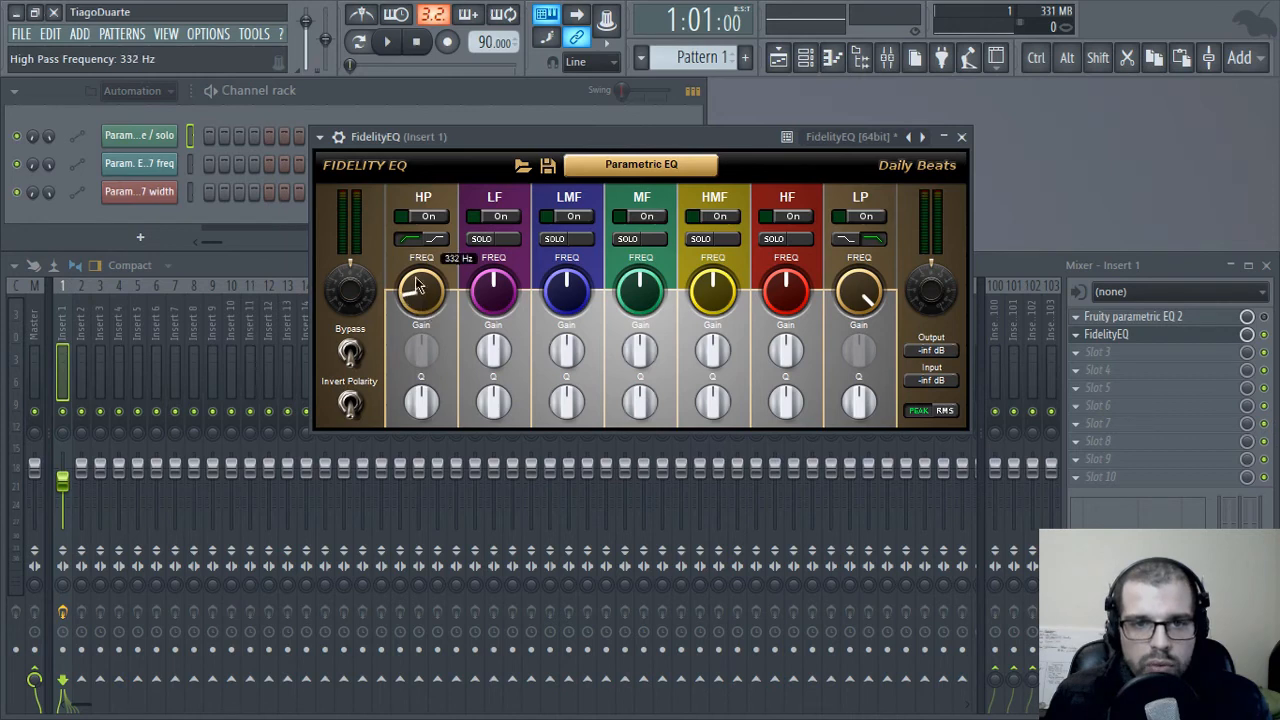
pyautogui.moveTo(424, 326)
pyautogui.mouseDown()
pyautogui.moveTo(424, 290)
pyautogui.moveTo(424, 326)
pyautogui.mouseUp()
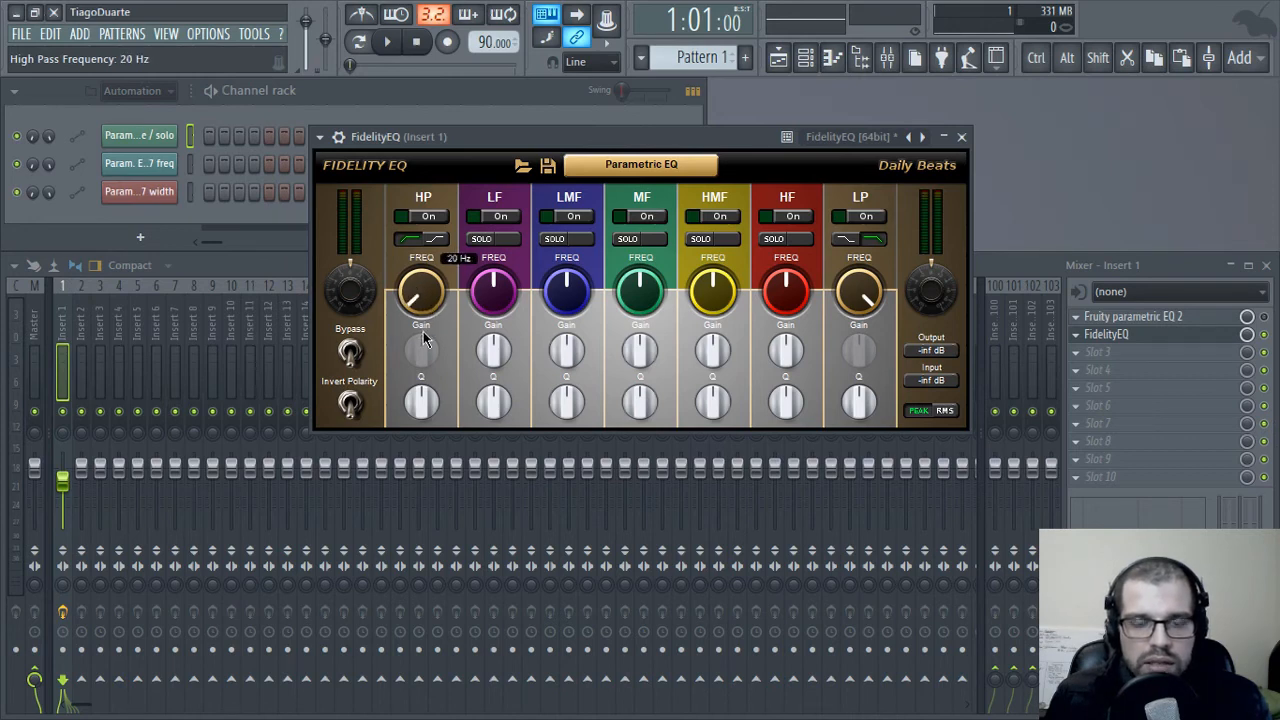
pyautogui.moveTo(705, 142)
pyautogui.mouseDown()
pyautogui.moveTo(762, 160)
pyautogui.moveTo(718, 152)
pyautogui.mouseUp()
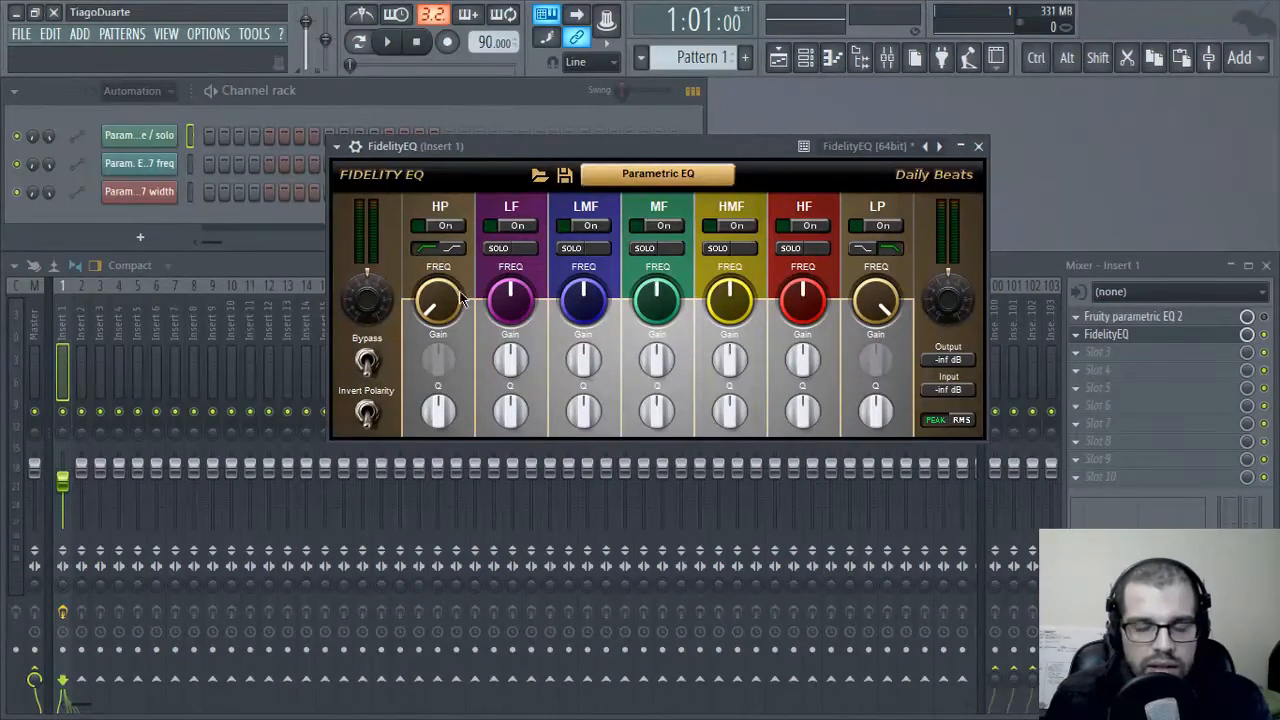
pyautogui.moveTo(443, 317); pyautogui.dragTo(451, 352)
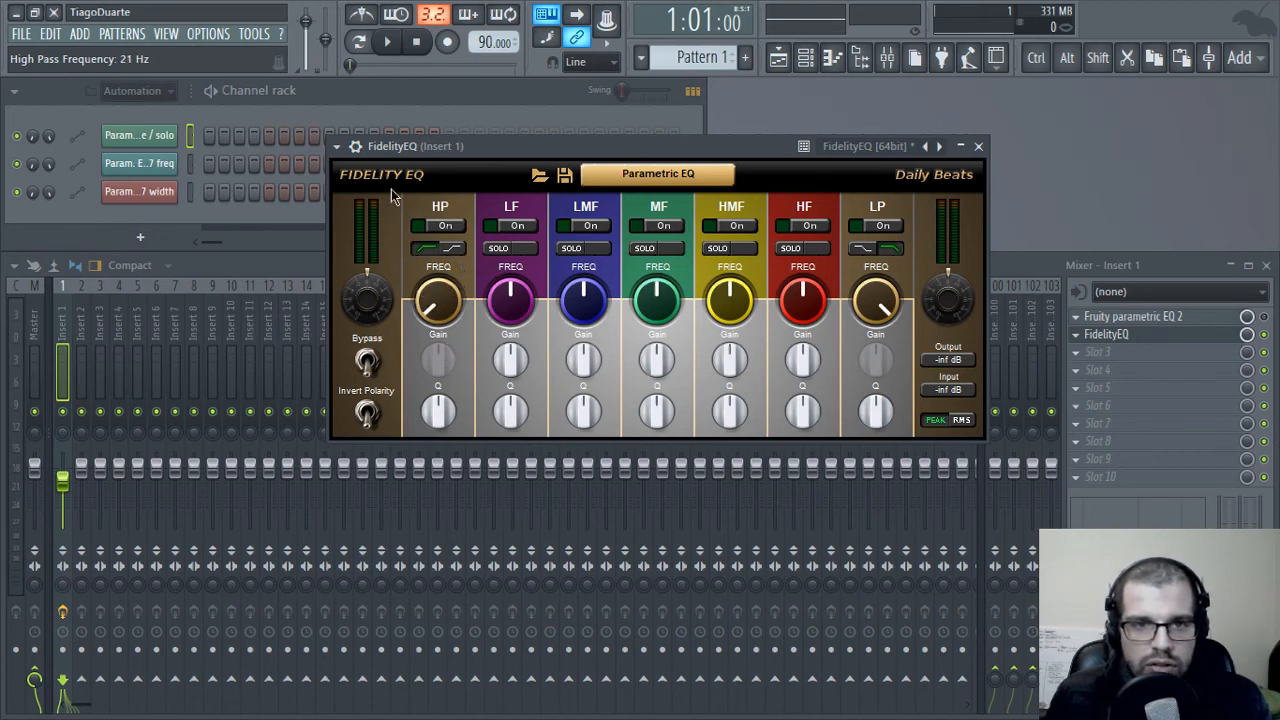
pyautogui.moveTo(432, 300); pyautogui.dragTo(418, 250)
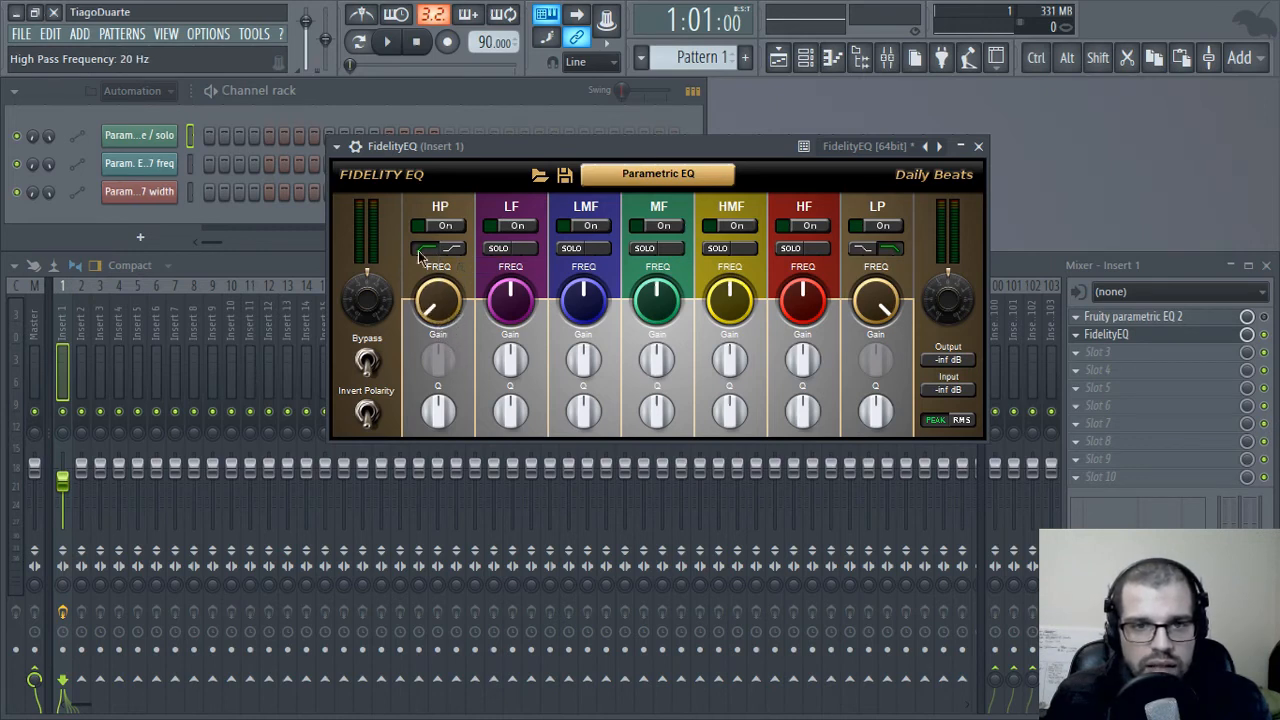
# - List FidelityEQ's parameters in the browser and locate High Pass Frequency
pyautogui.click(339, 147)
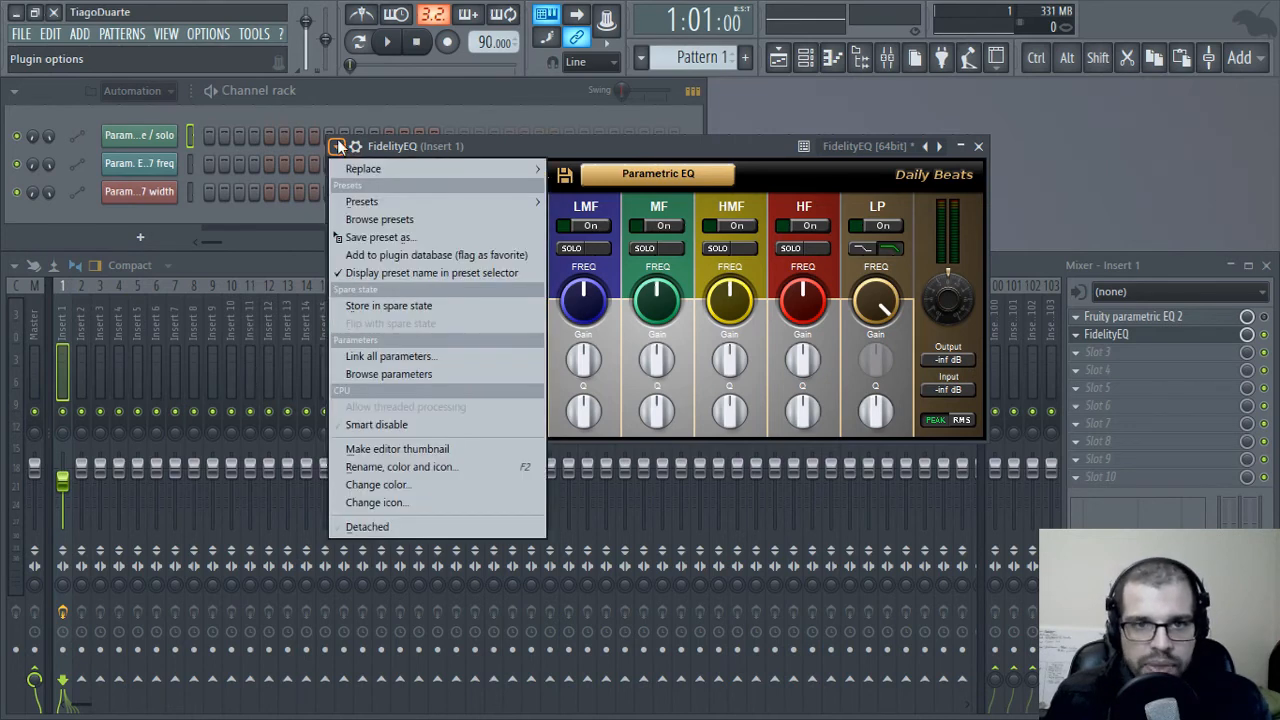
pyautogui.click(437, 374)
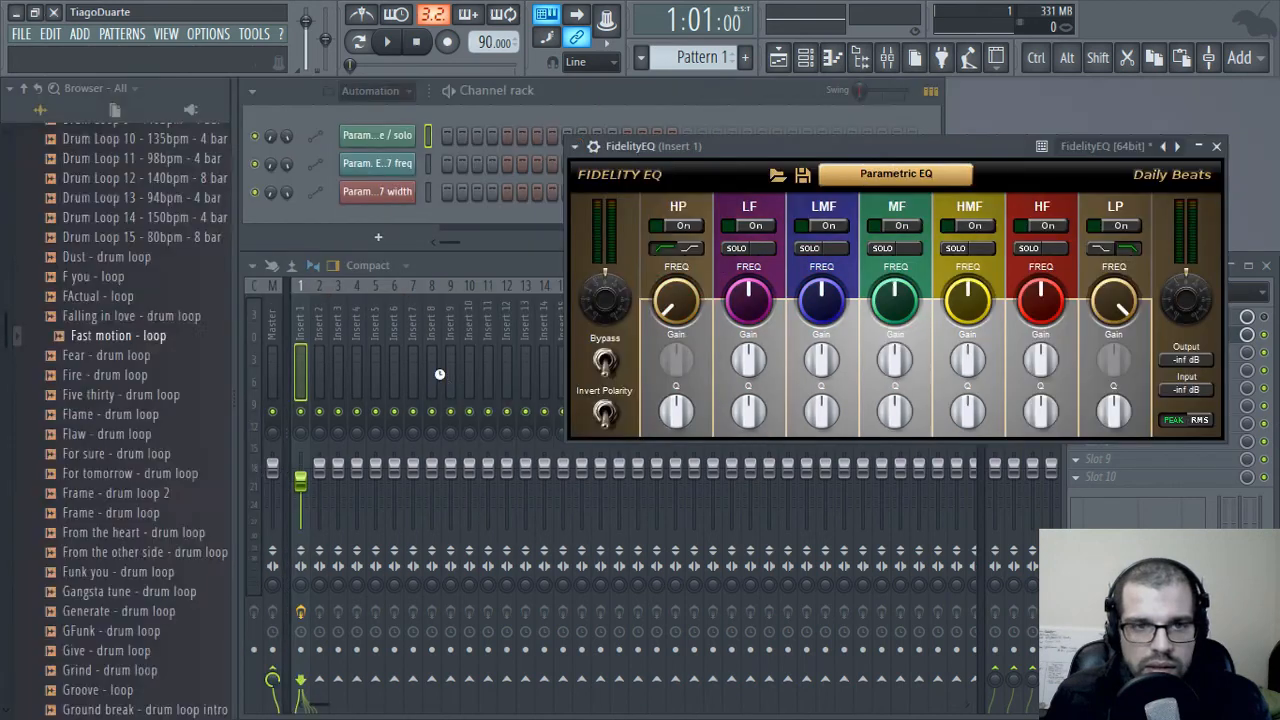
pyautogui.scroll(-3, 190, 430)
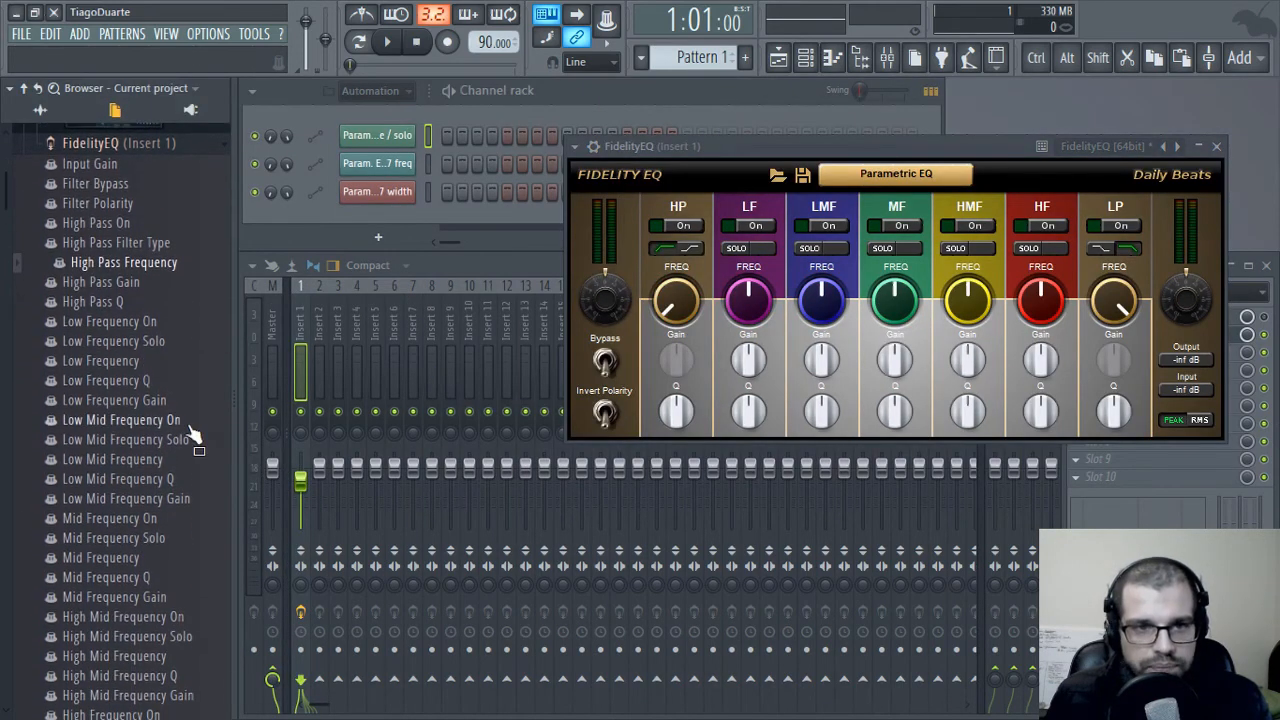
# - Look through FidelityEQ's parameter list, nudge Input Gain from the browser, and reset that knob in the plugin
pyautogui.scroll(-10, 129, 250)
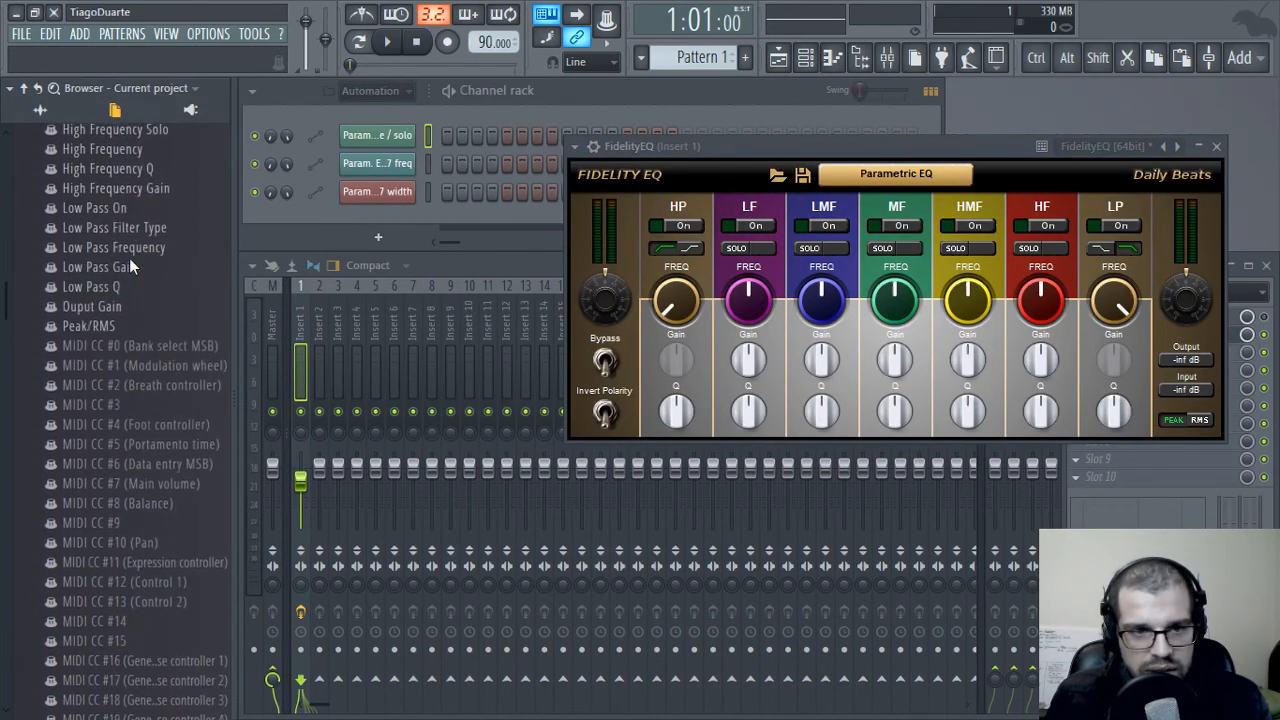
pyautogui.scroll(5, 150, 300)
pyautogui.scroll(6, 155, 316)
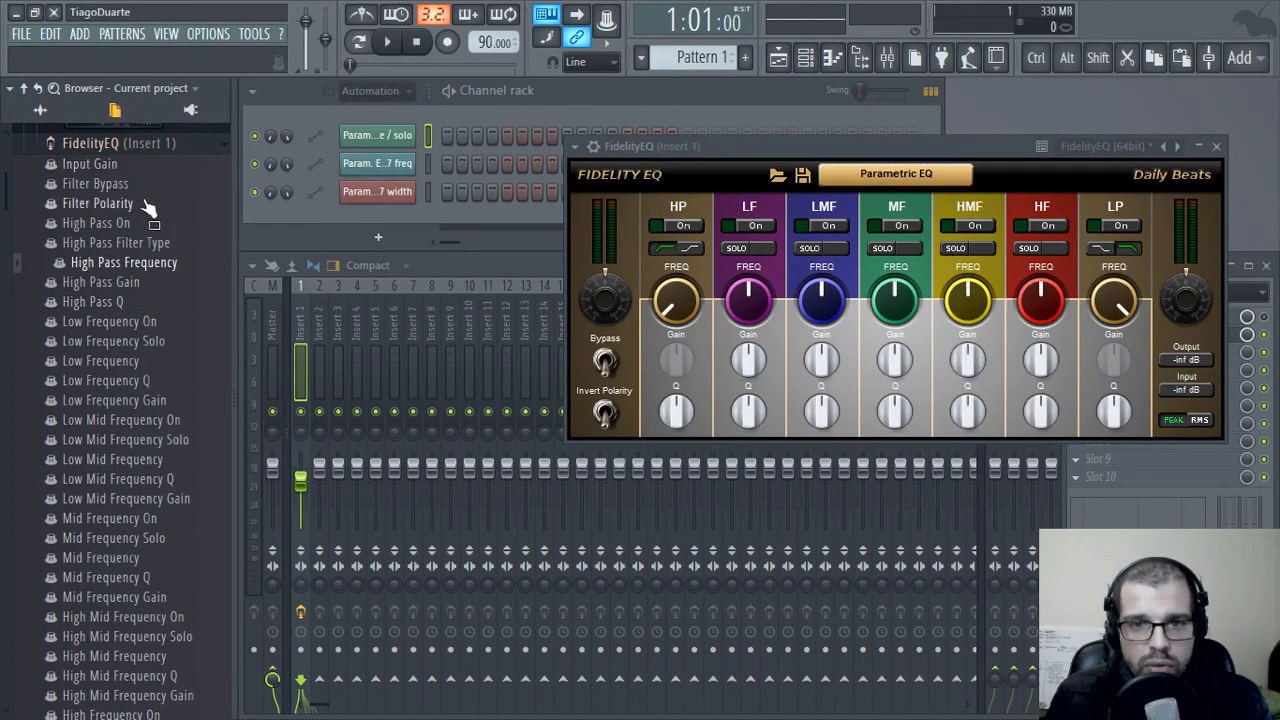
pyautogui.click(114, 164)
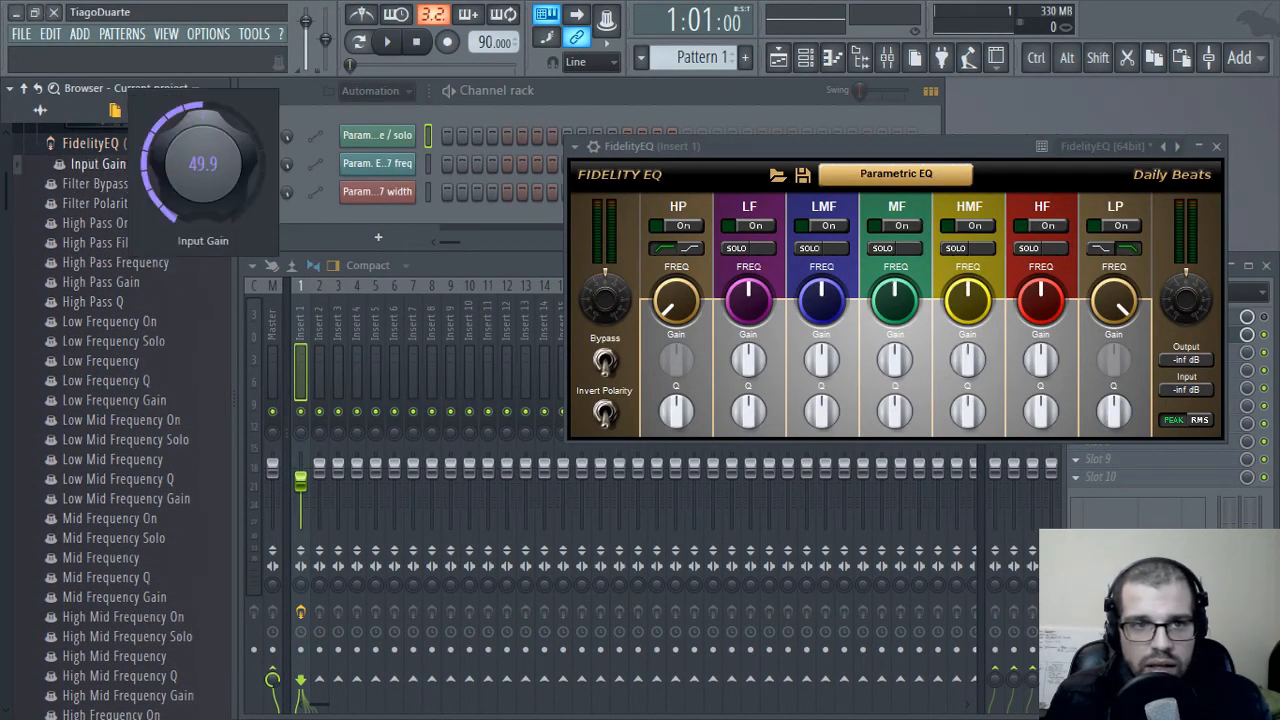
pyautogui.moveTo(114, 170)
pyautogui.mouseDown()
pyautogui.moveTo(114, 192)
pyautogui.moveTo(114, 149)
pyautogui.moveTo(127, 178)
pyautogui.mouseUp()
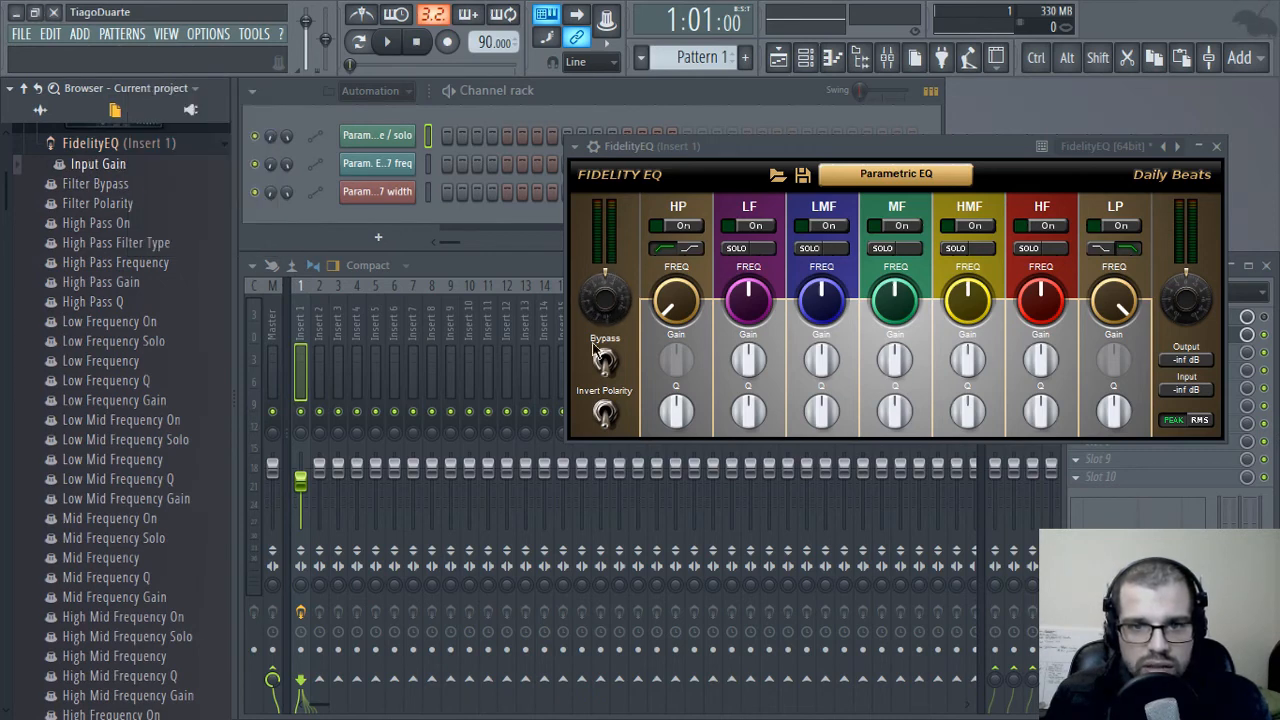
pyautogui.rightClick(608, 300)
pyautogui.click(650, 317)
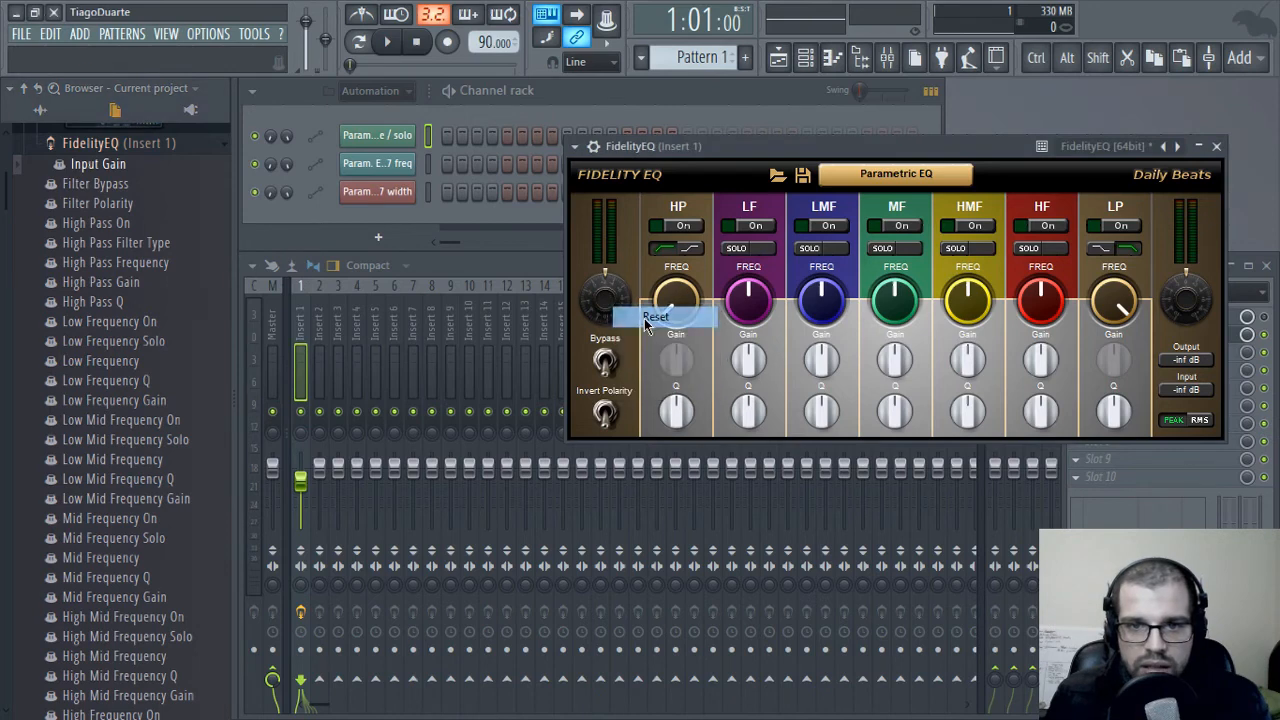
# - Try out FidelityEQ's Filter Bypass and High Pass Frequency from the browser and create an automation clip for High Pass Frequency
pyautogui.moveTo(105, 184)
pyautogui.mouseDown()
pyautogui.moveTo(105, 98)
pyautogui.moveTo(105, 184)
pyautogui.mouseUp()
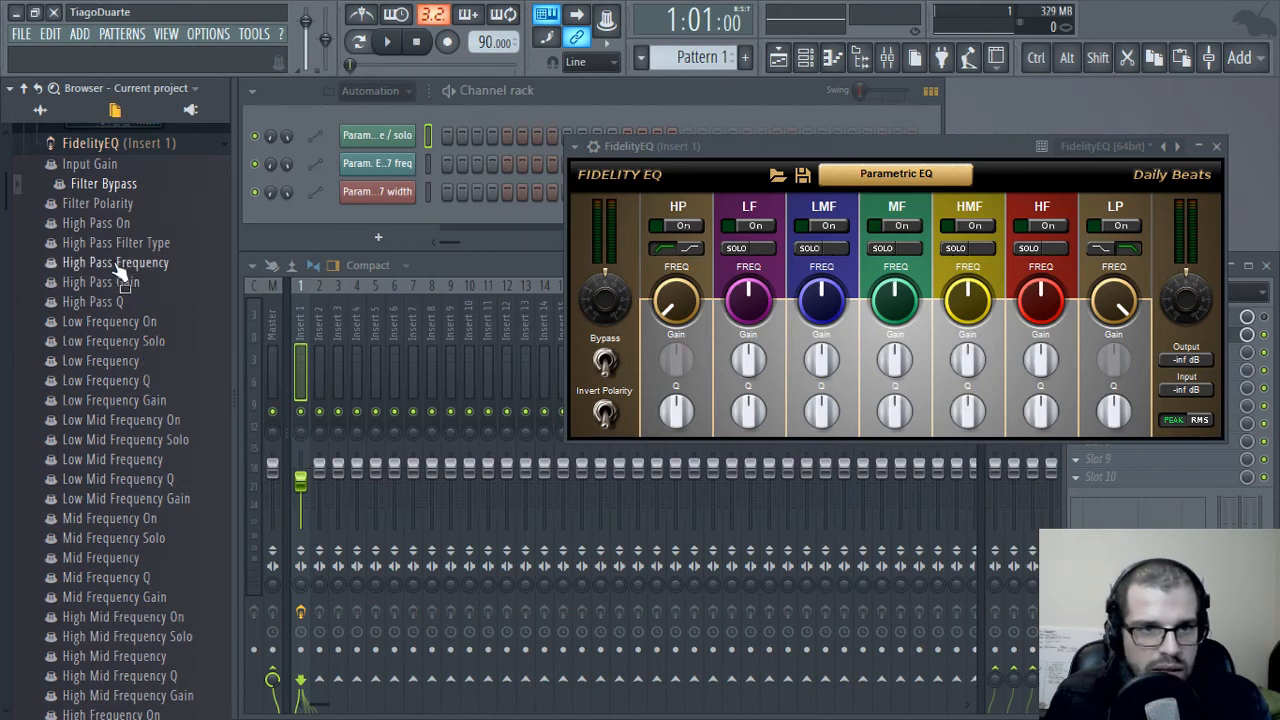
pyautogui.moveTo(95, 266)
pyautogui.mouseDown()
pyautogui.moveTo(95, 130)
pyautogui.moveTo(95, 266)
pyautogui.mouseUp()
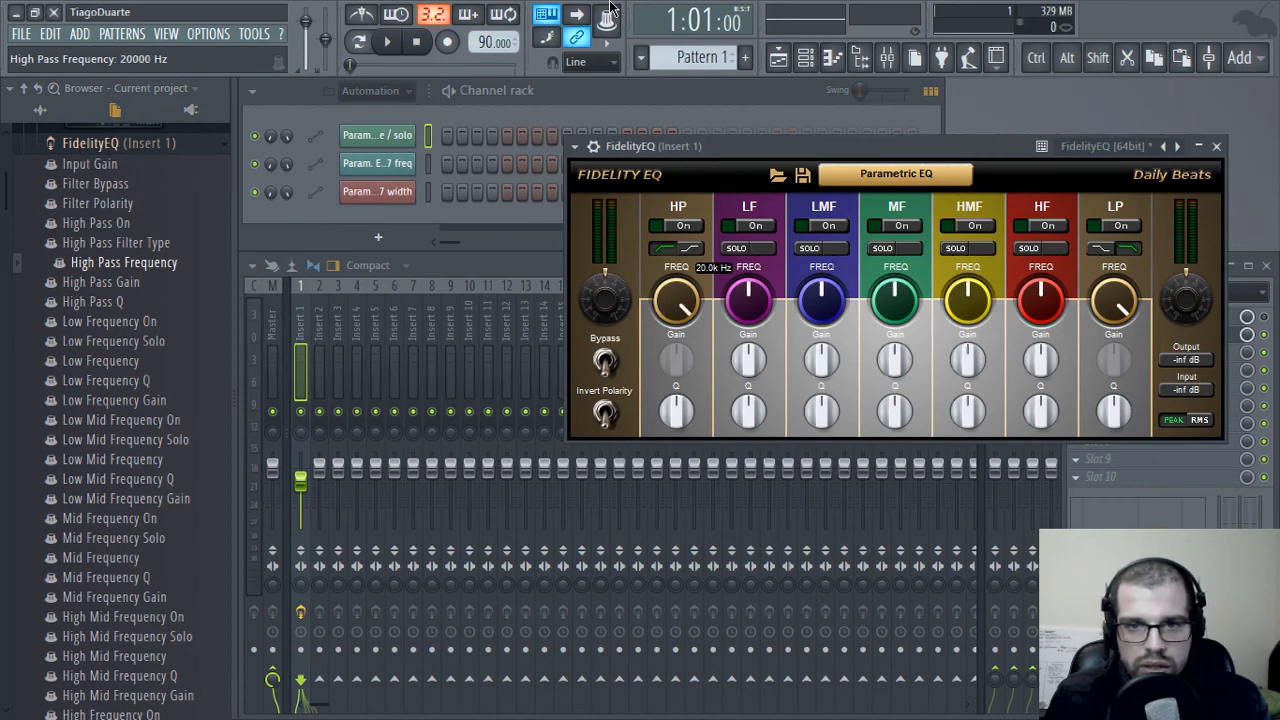
pyautogui.rightClick(137, 262)
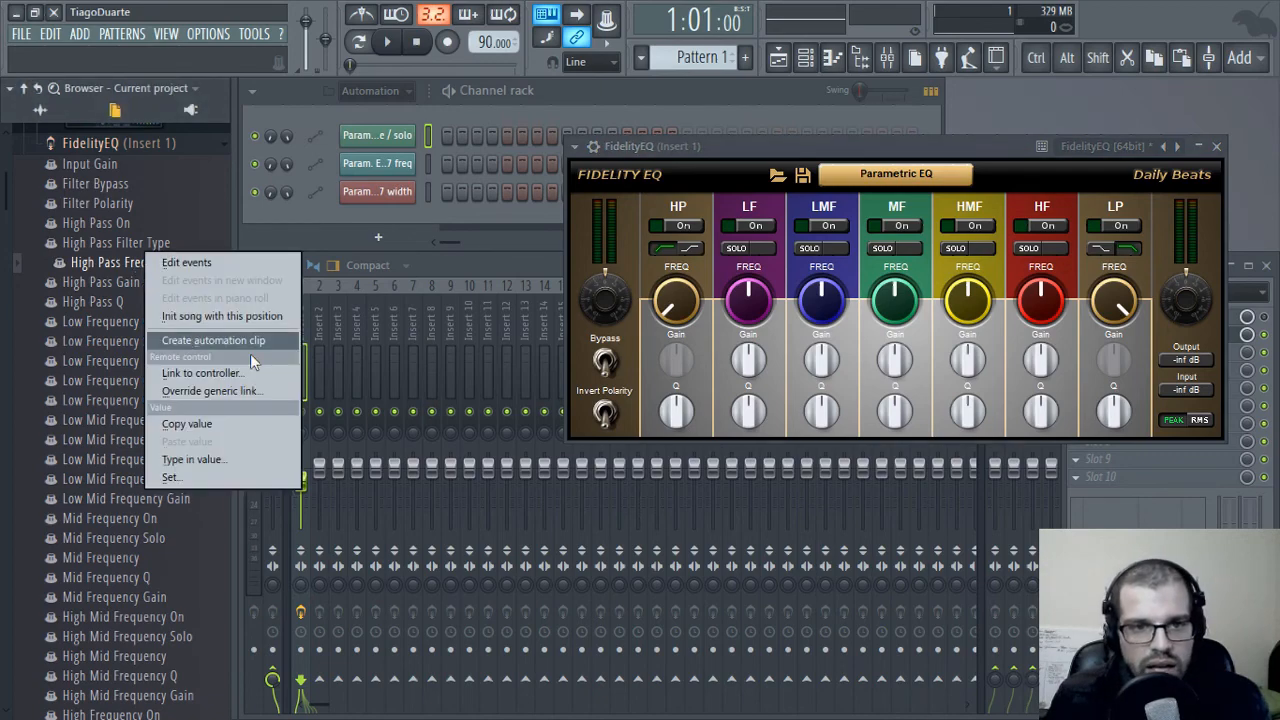
pyautogui.click(222, 341)
# - Open the playlist, move the FidelityEQ window clear of it, and widen the playlist
pyautogui.moveTo(713, 146); pyautogui.dragTo(526, 364)
pyautogui.click(778, 57)
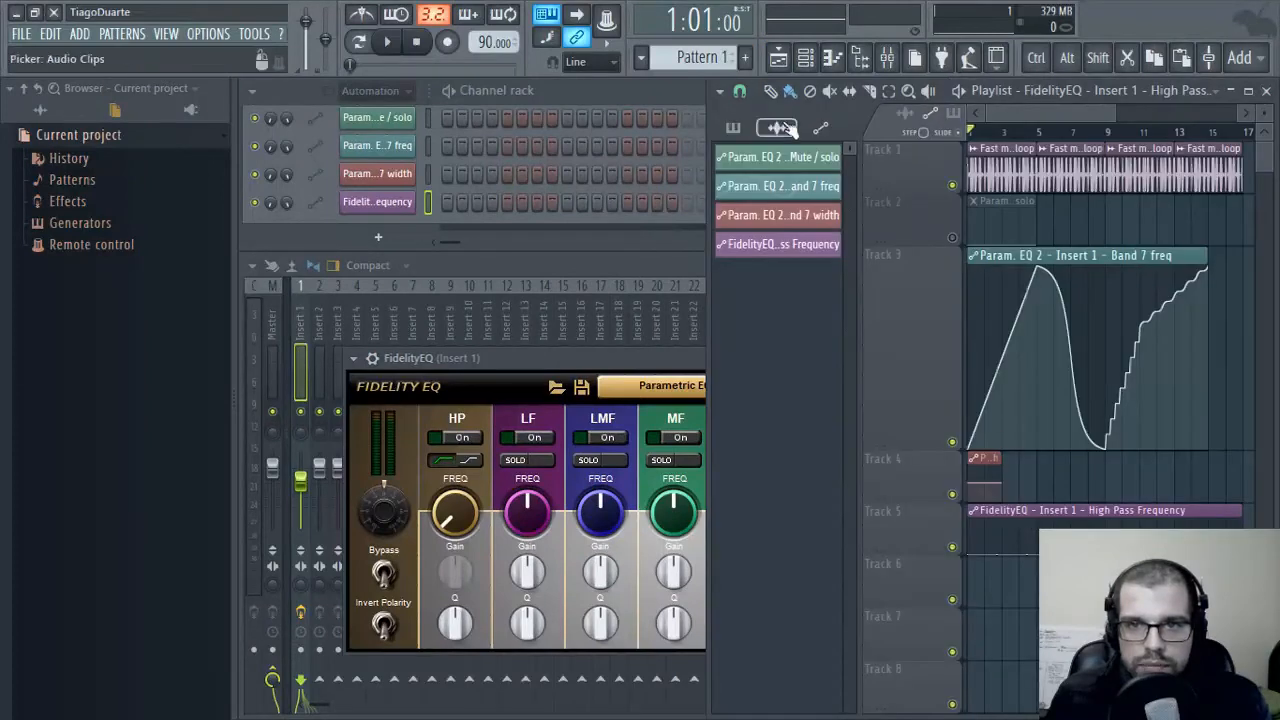
pyautogui.moveTo(609, 370); pyautogui.dragTo(279, 412)
pyautogui.click(285, 351)
pyautogui.click(332, 700)
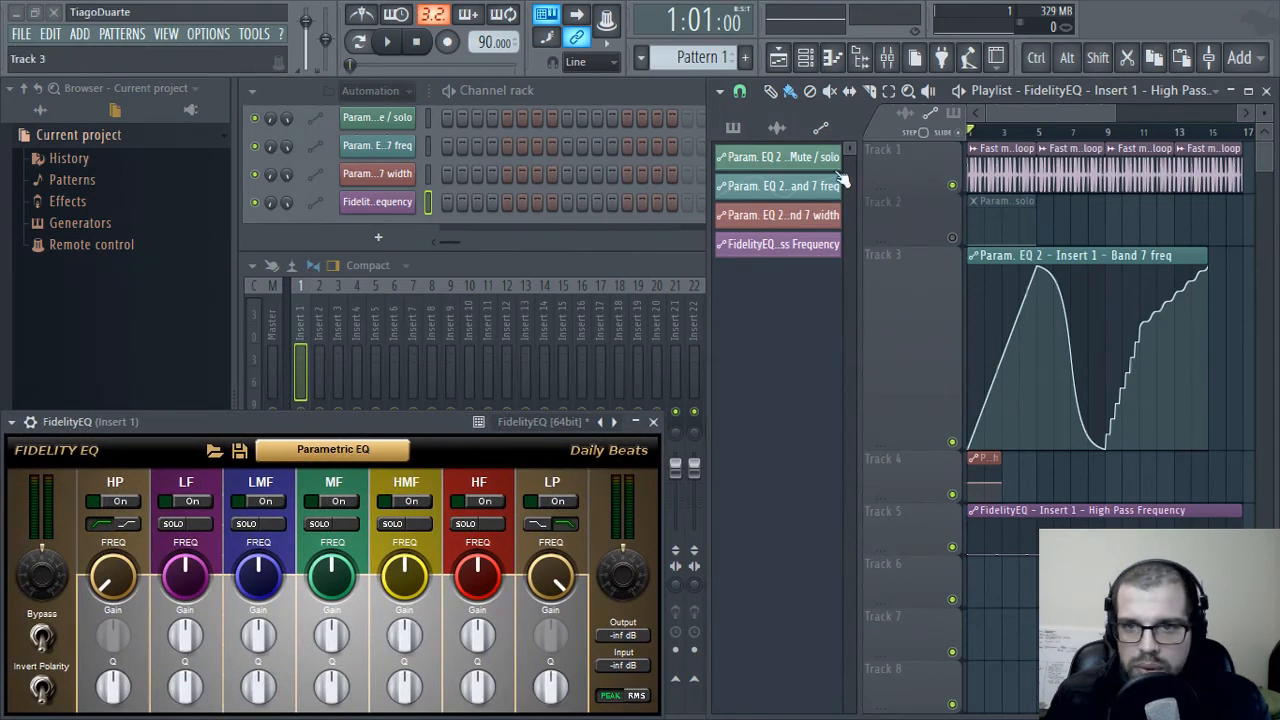
pyautogui.moveTo(709, 284); pyautogui.dragTo(498, 289)
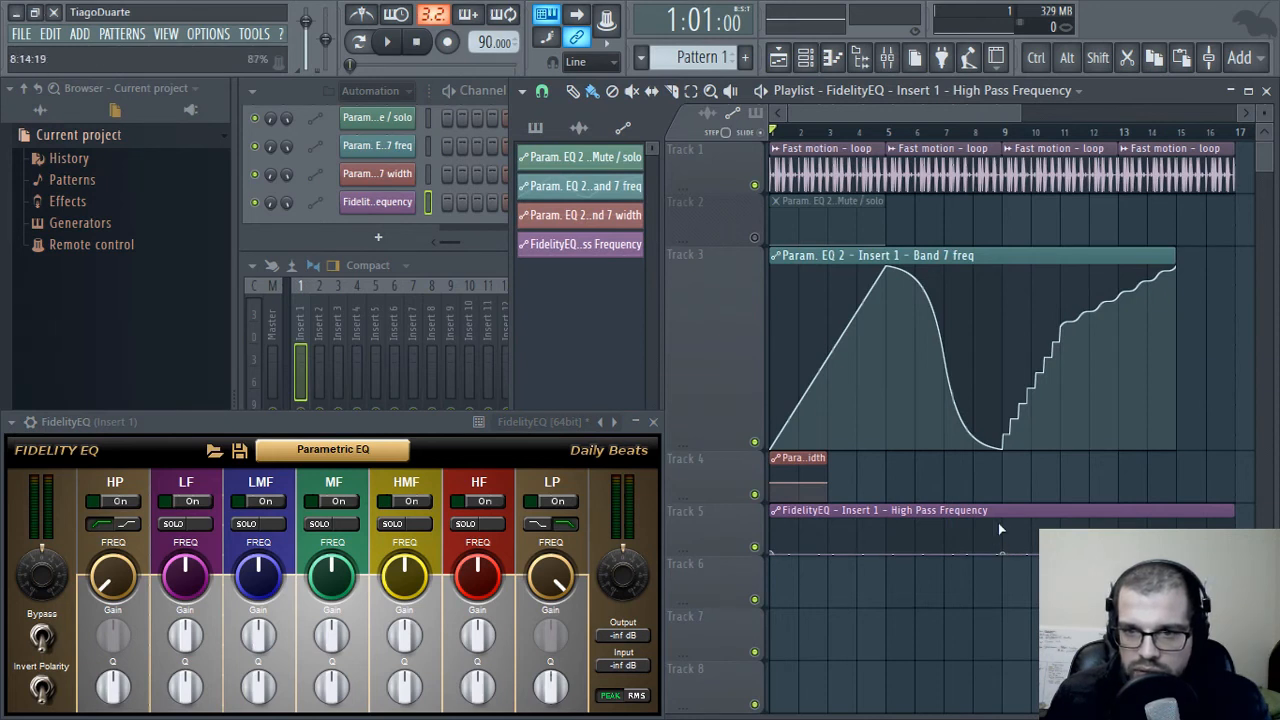
# - Raise the bar 9 point of the FidelityEQ High Pass Frequency clip near its maximum and mute Tracks 3 and 4
pyautogui.moveTo(1001, 550); pyautogui.dragTo(1007, 515)
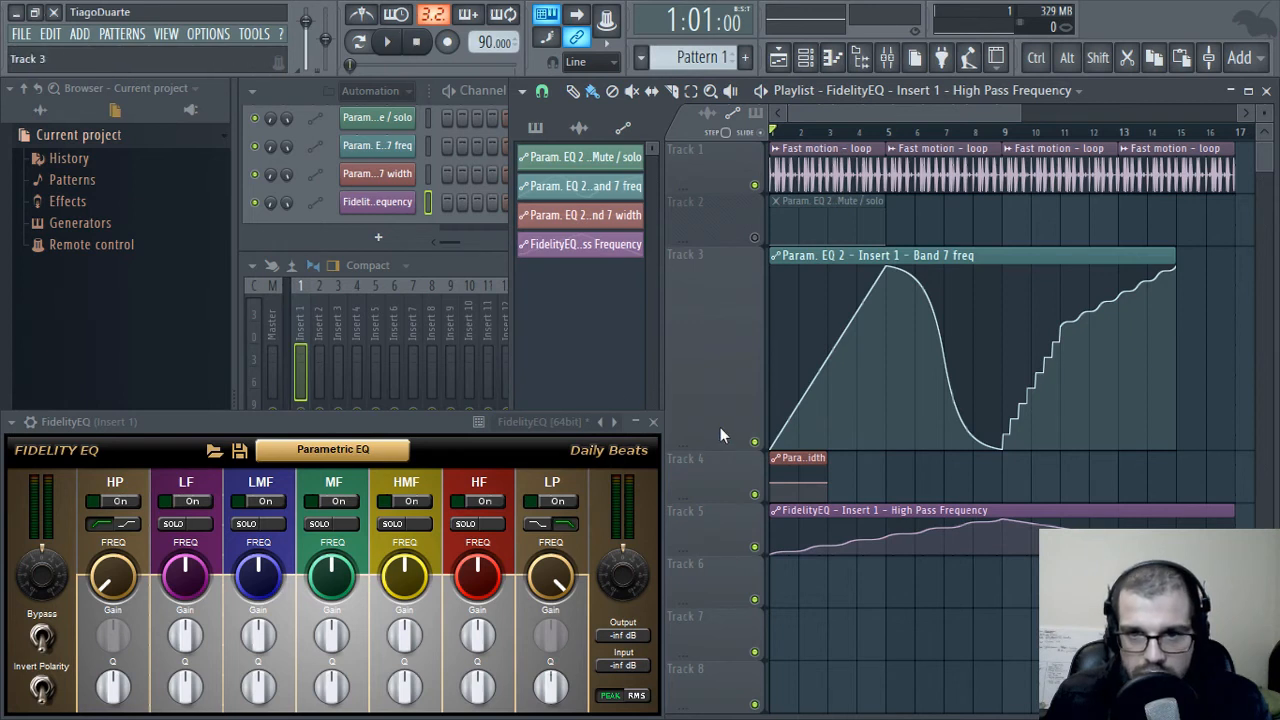
pyautogui.click(755, 441)
pyautogui.click(756, 494)
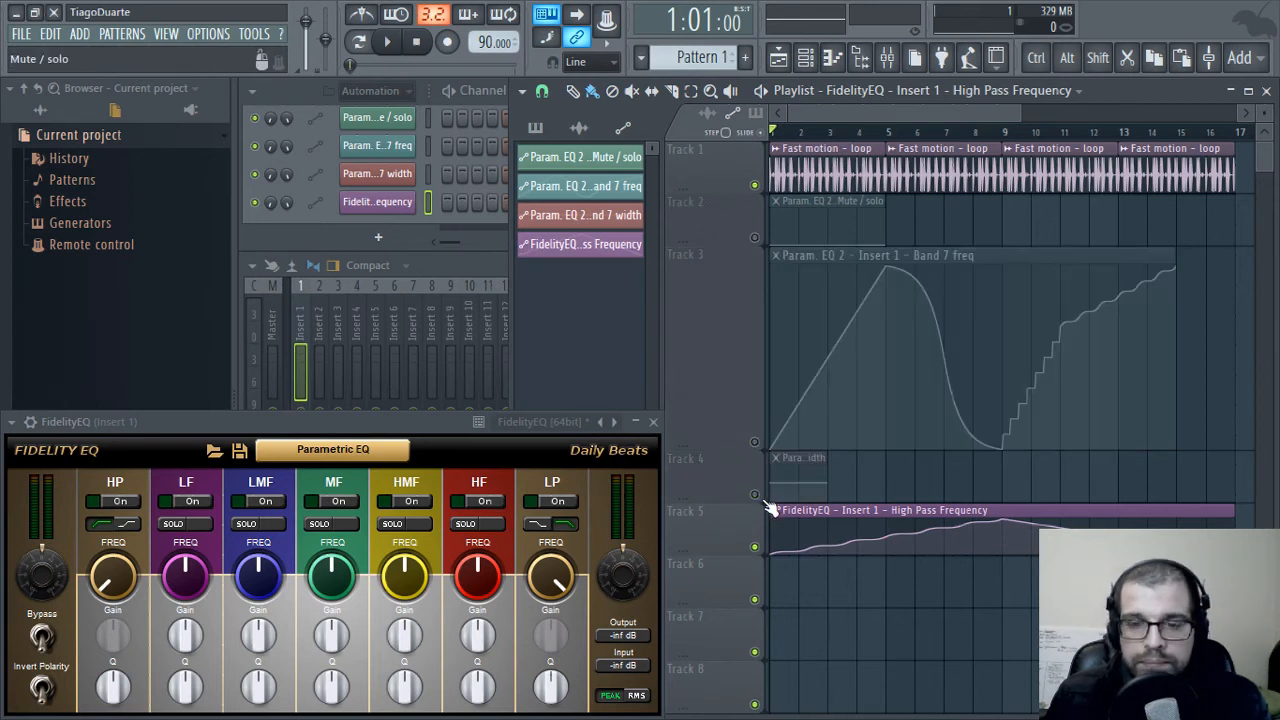
# - Play the song to check the FidelityEQ high-pass automation, stop playback, and close the FidelityEQ and playlist windows
pyautogui.click(393, 47)
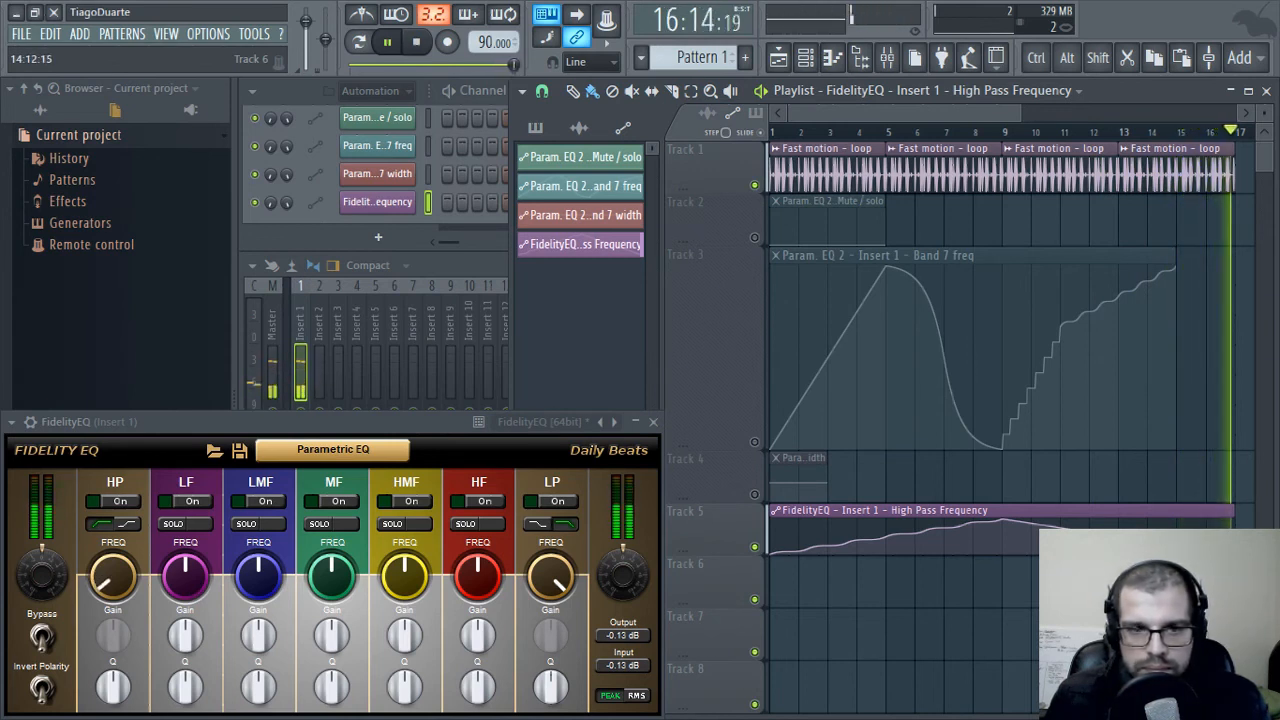
pyautogui.press('space')
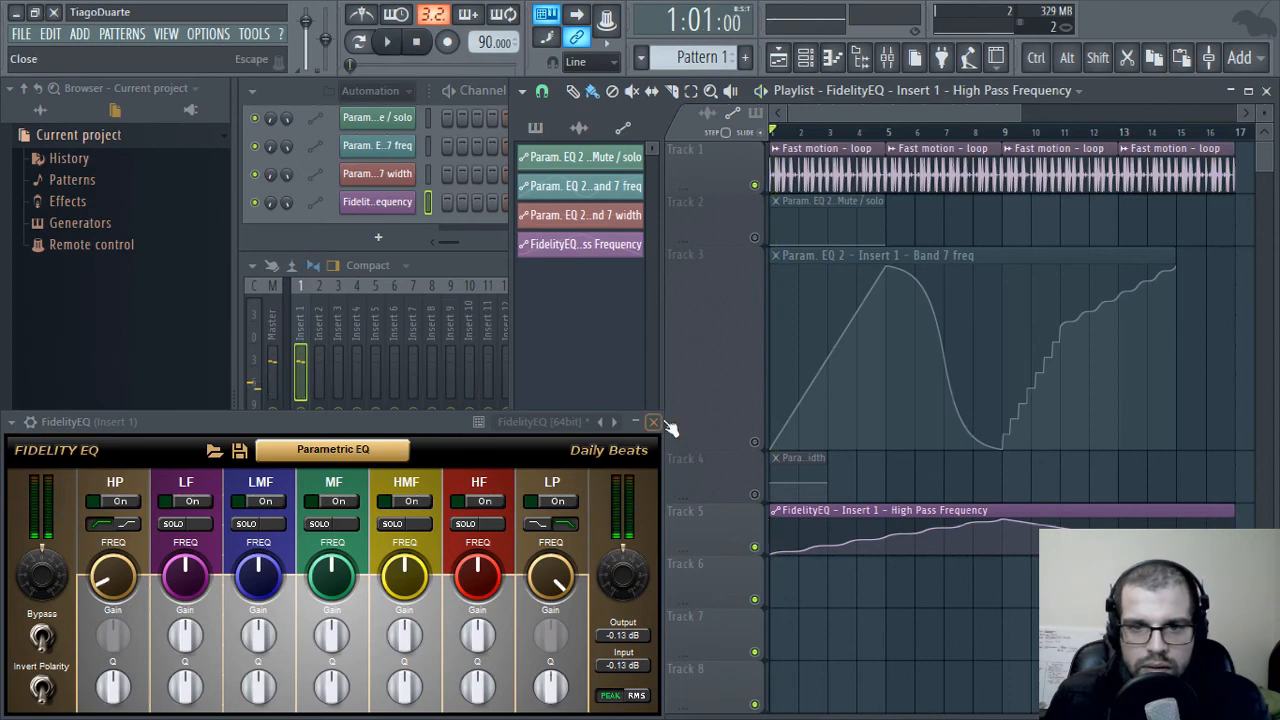
pyautogui.click(653, 422)
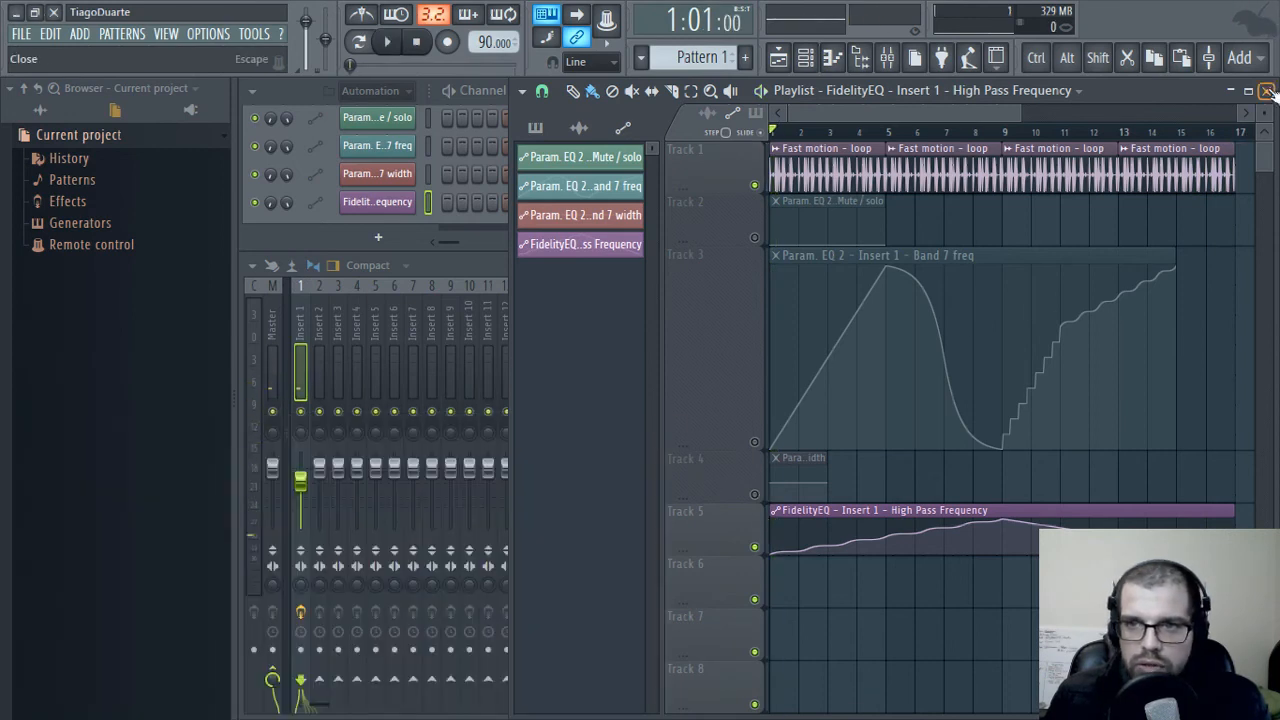
pyautogui.click(1267, 91)
pyautogui.click(322, 244)
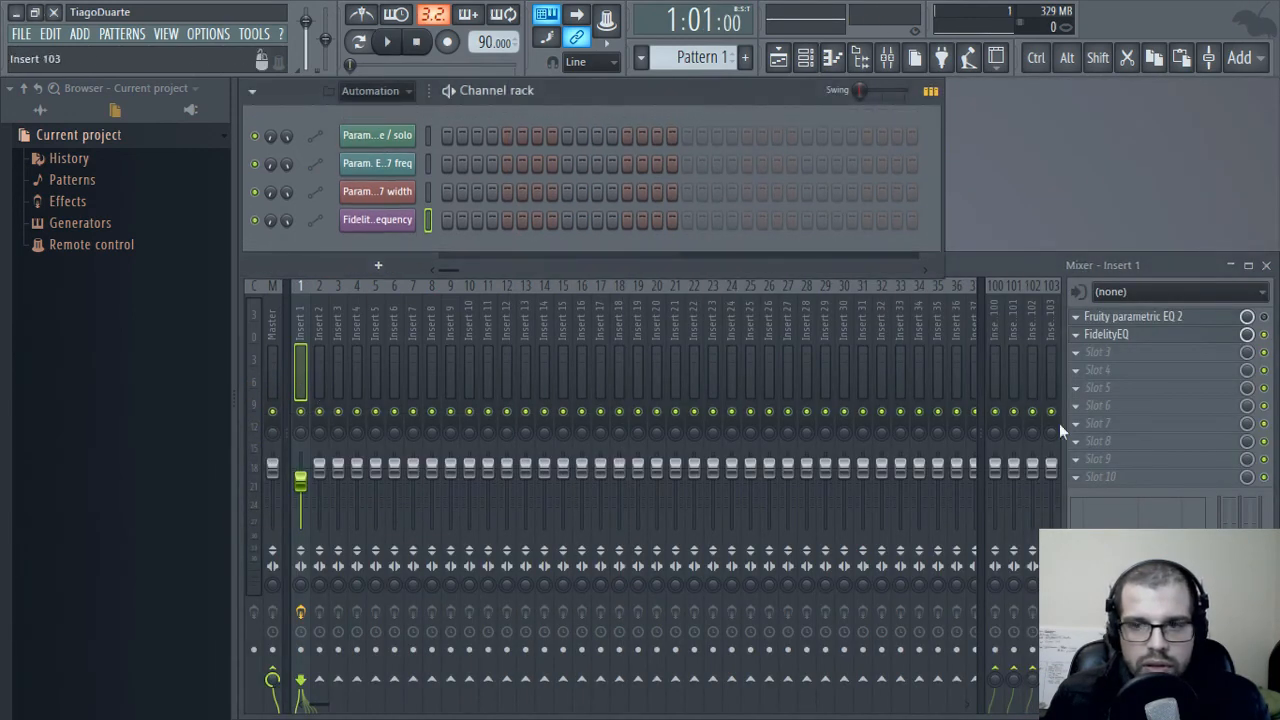
pyautogui.click(1112, 335)
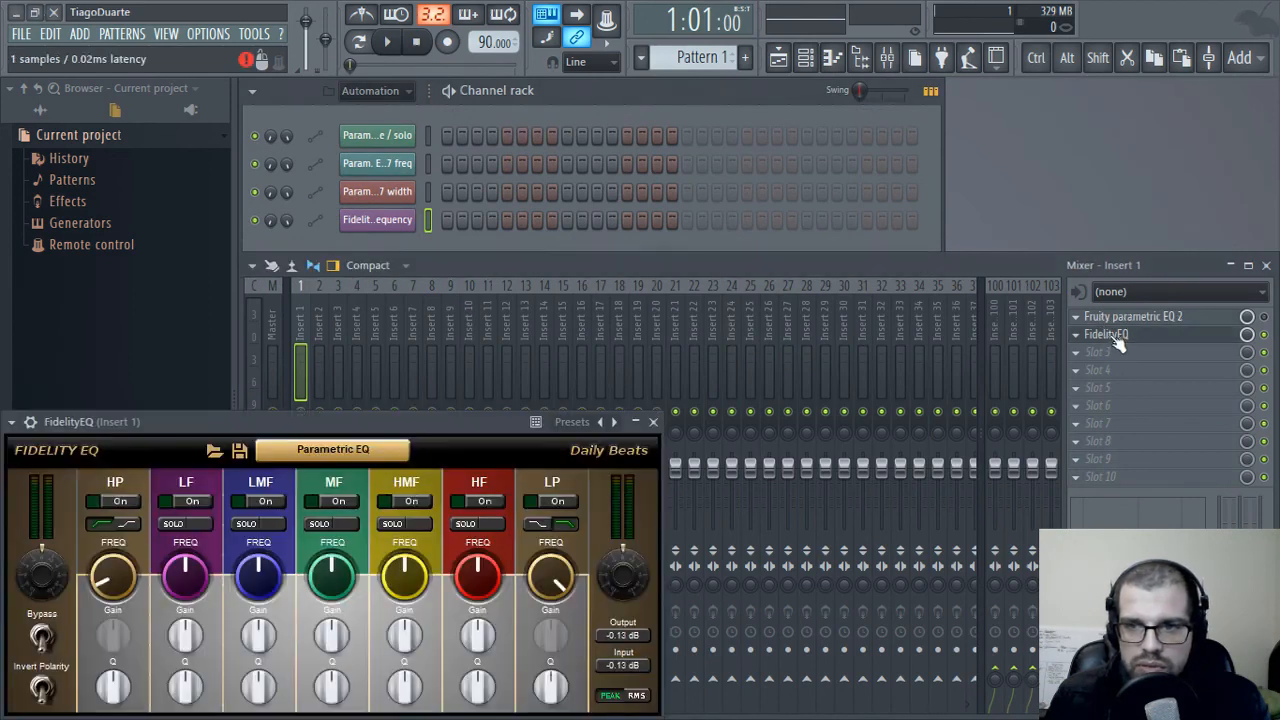
pyautogui.moveTo(484, 437); pyautogui.dragTo(760, 315)
pyautogui.click(928, 302)
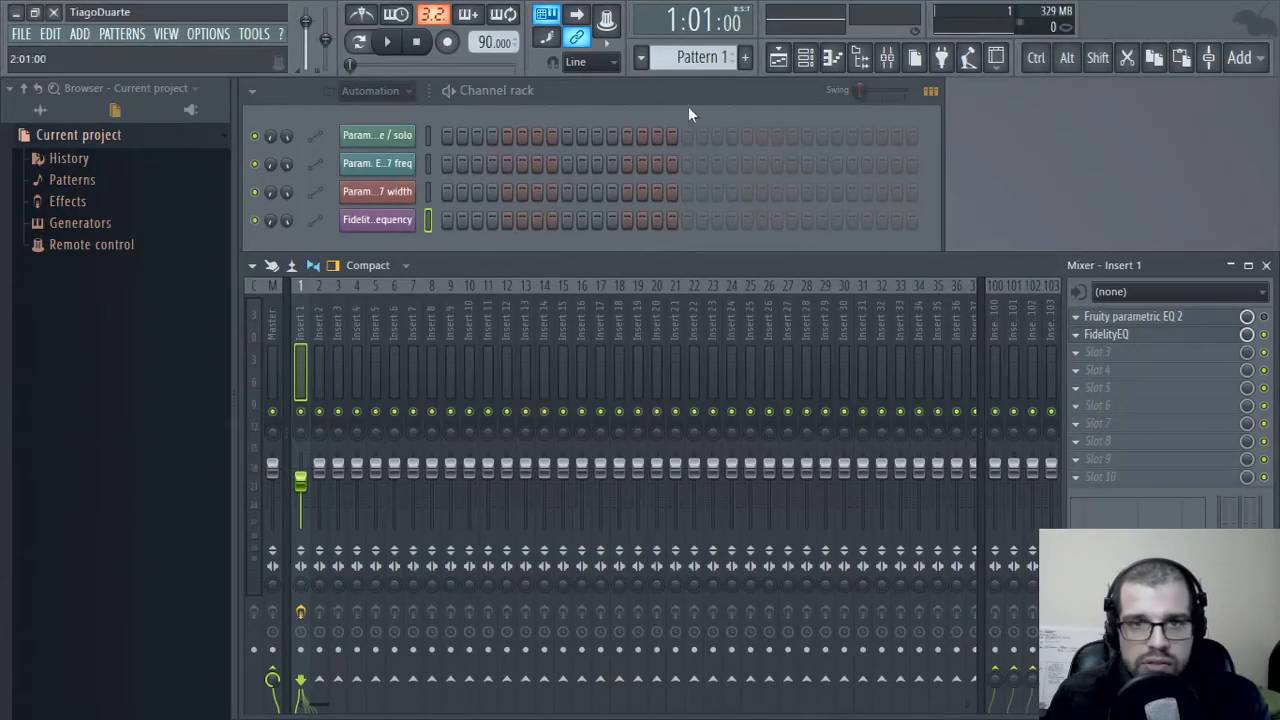
pyautogui.click(378, 265)
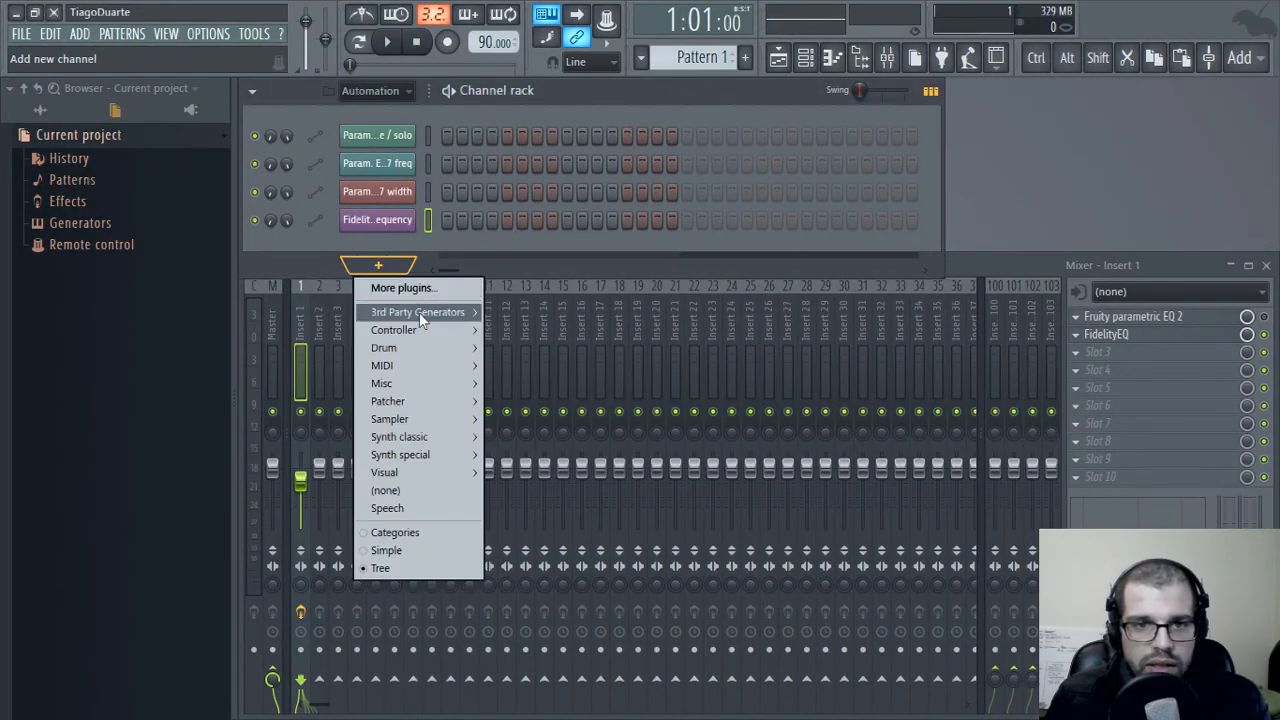
pyautogui.moveTo(421, 318)
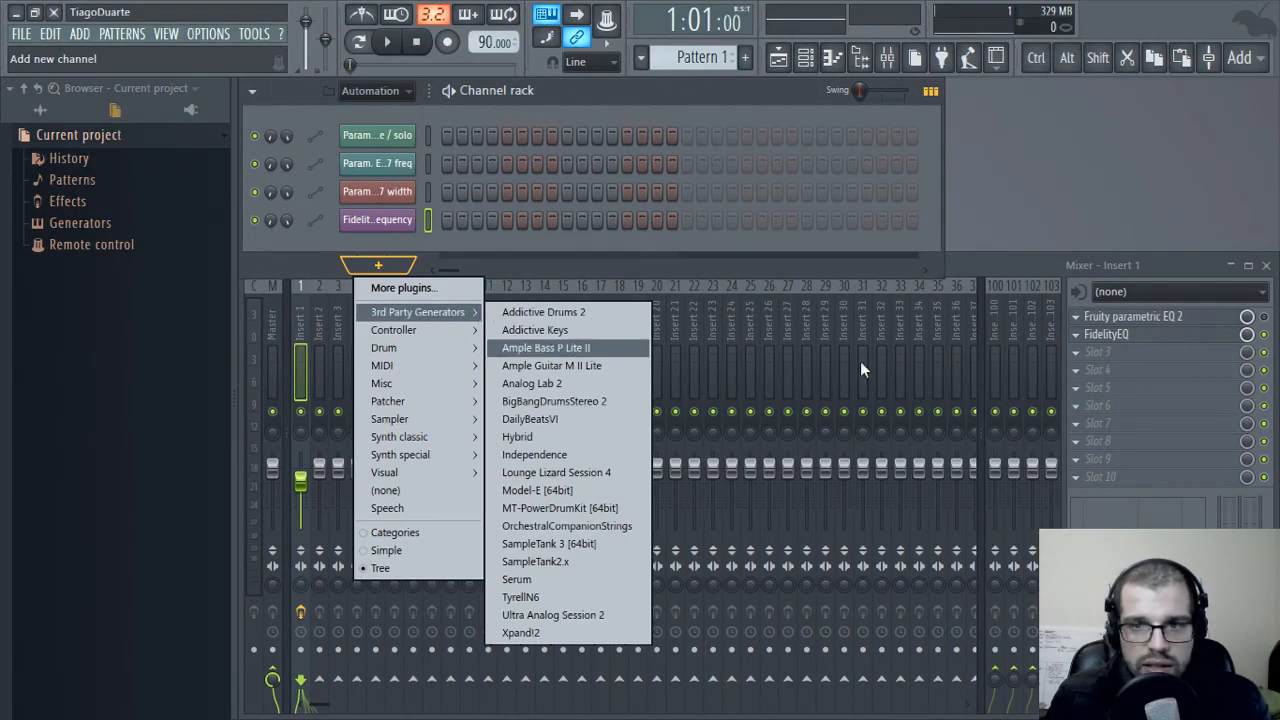
pyautogui.click(1093, 262)
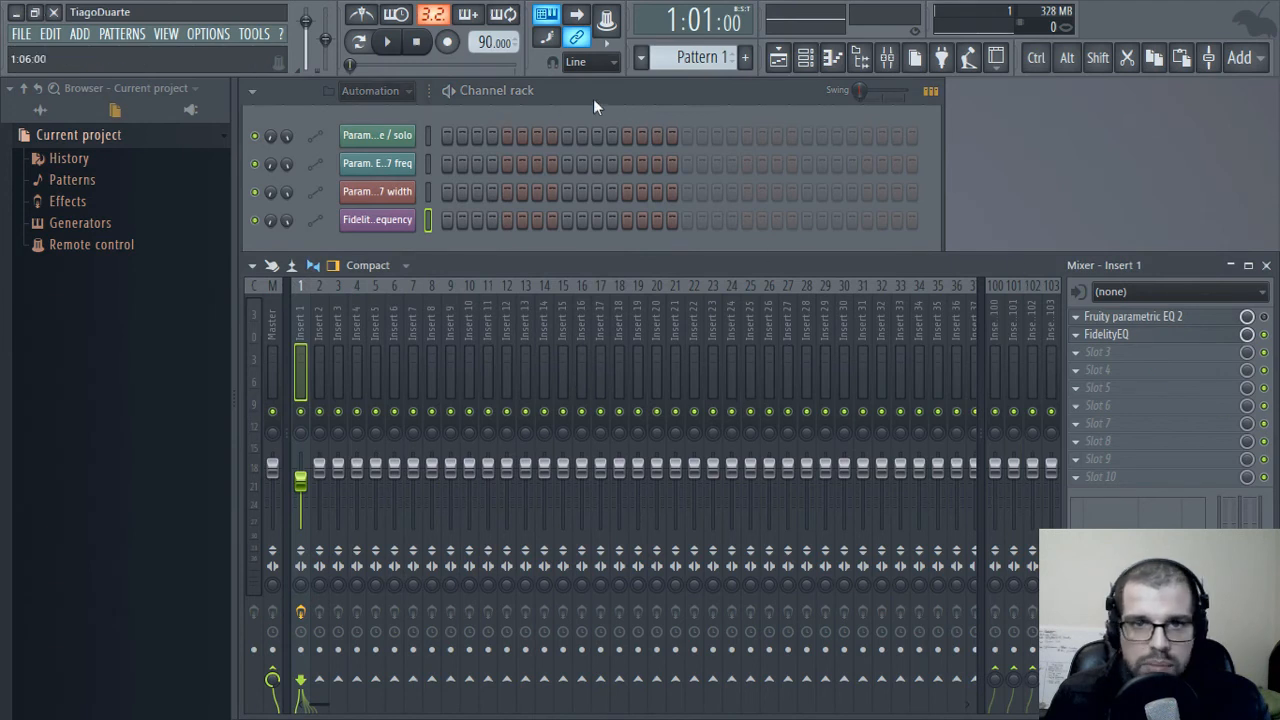
# - Add the third-party generator DailyBeatsVI as a new channel and tidy its window by hiding the channel settings
pyautogui.click(379, 265)
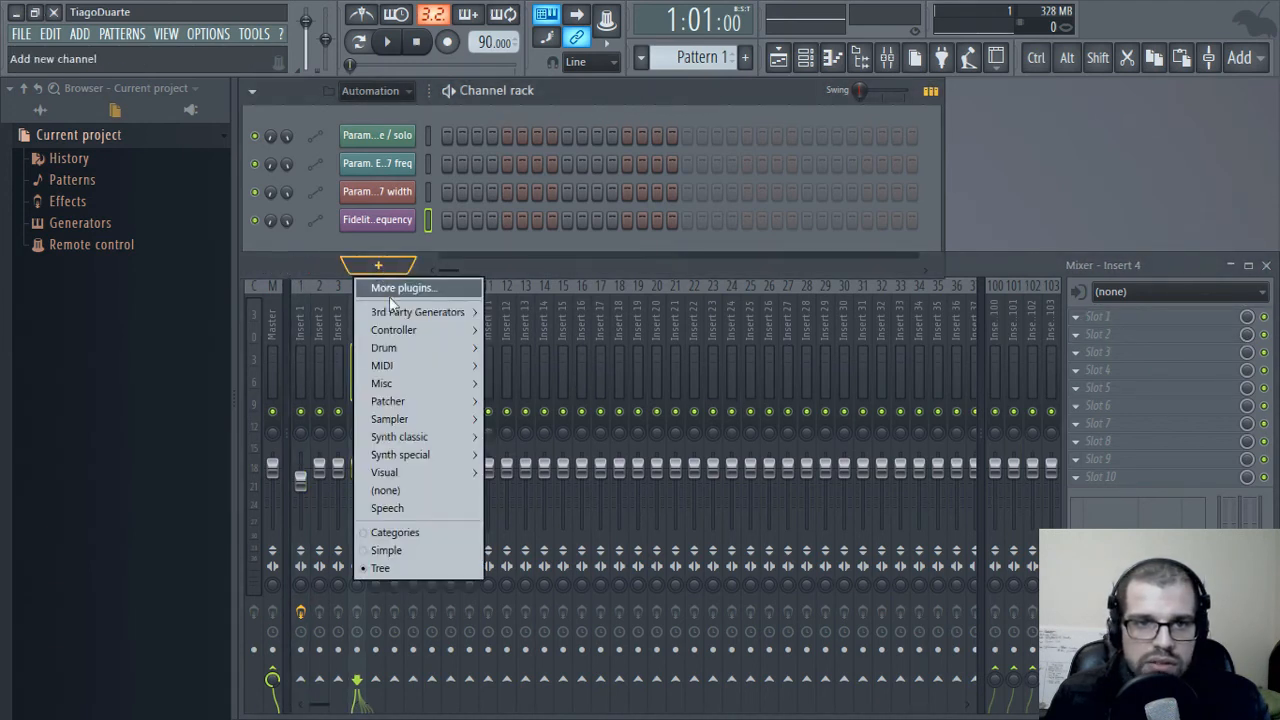
pyautogui.moveTo(414, 320)
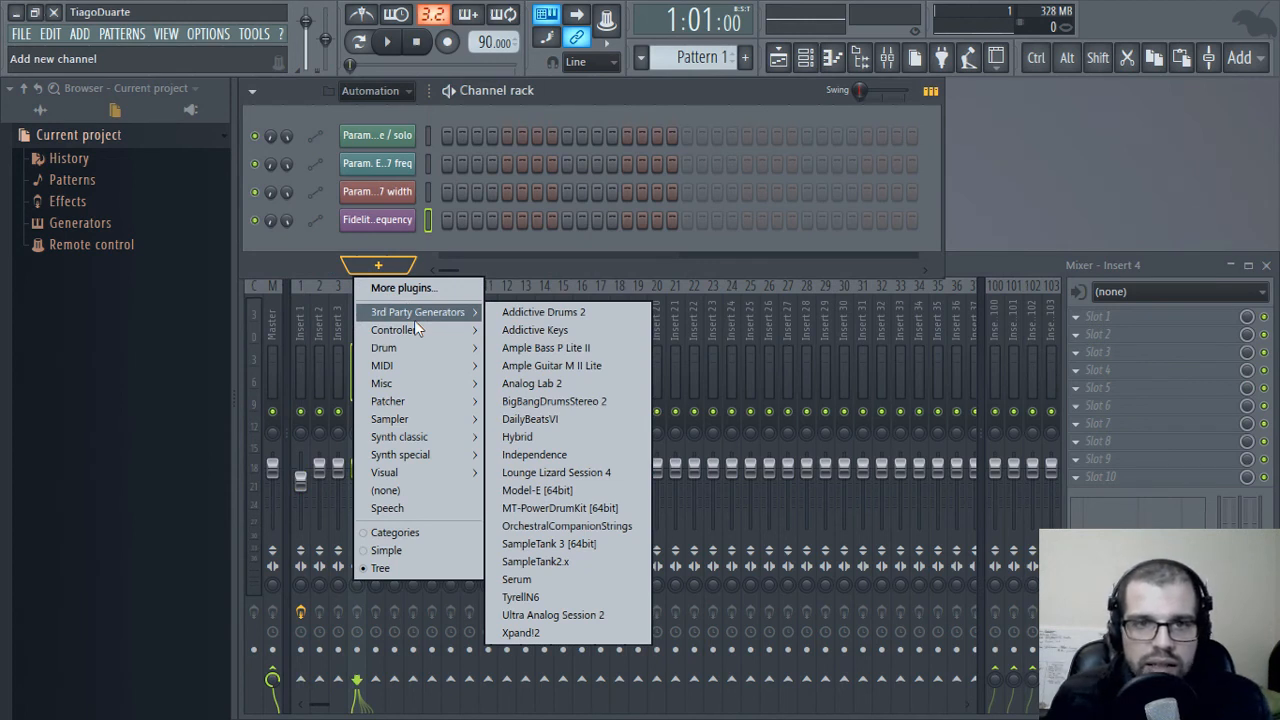
pyautogui.click(533, 420)
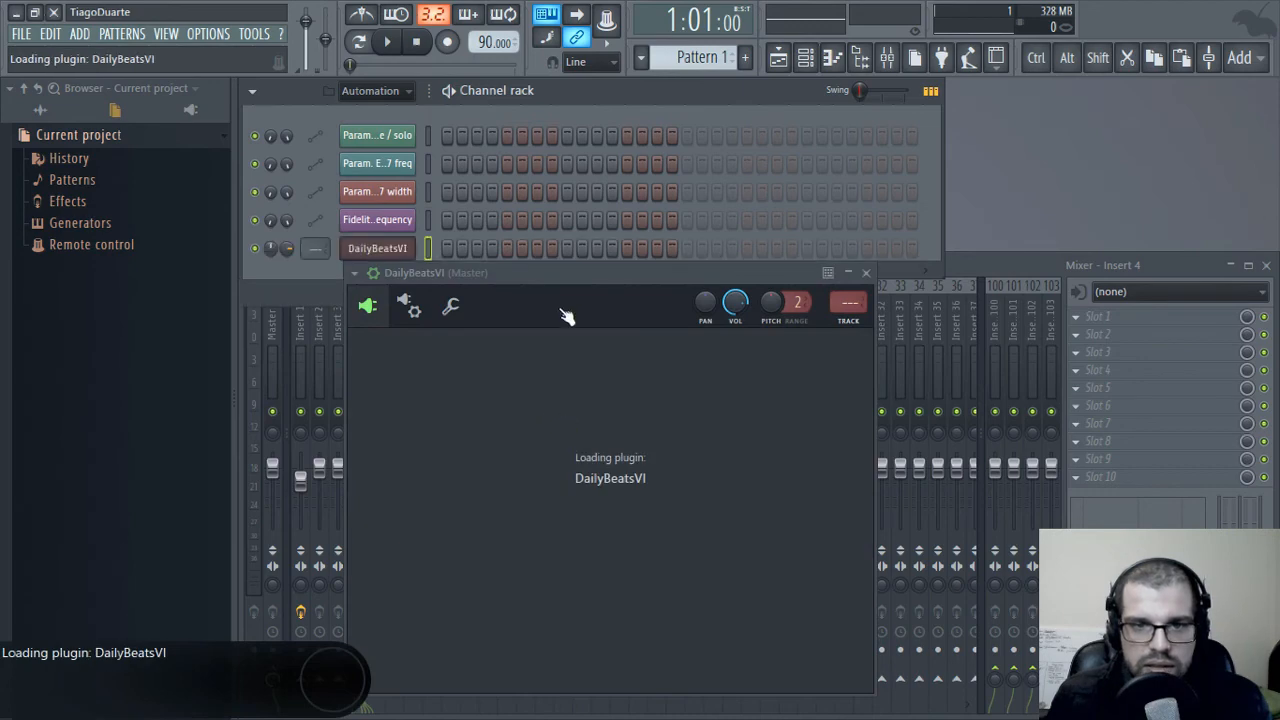
pyautogui.moveTo(625, 226); pyautogui.dragTo(594, 101)
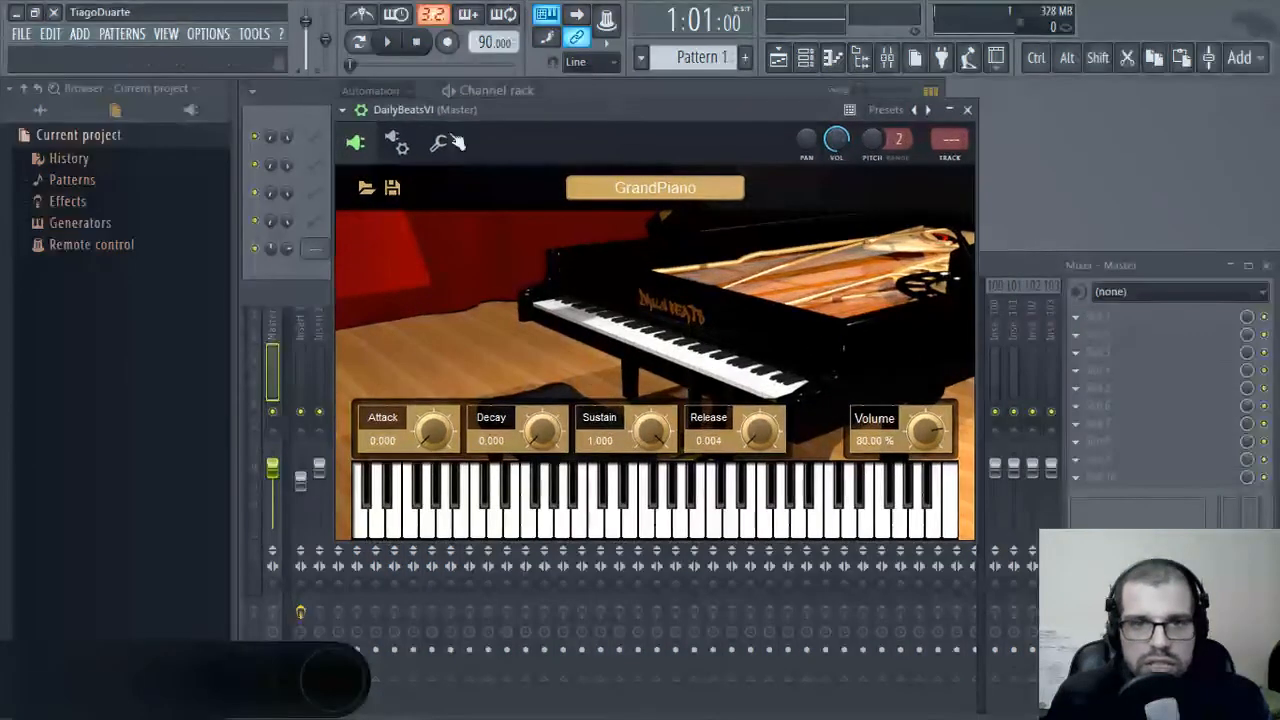
pyautogui.click(362, 110)
pyautogui.moveTo(481, 111); pyautogui.dragTo(482, 151)
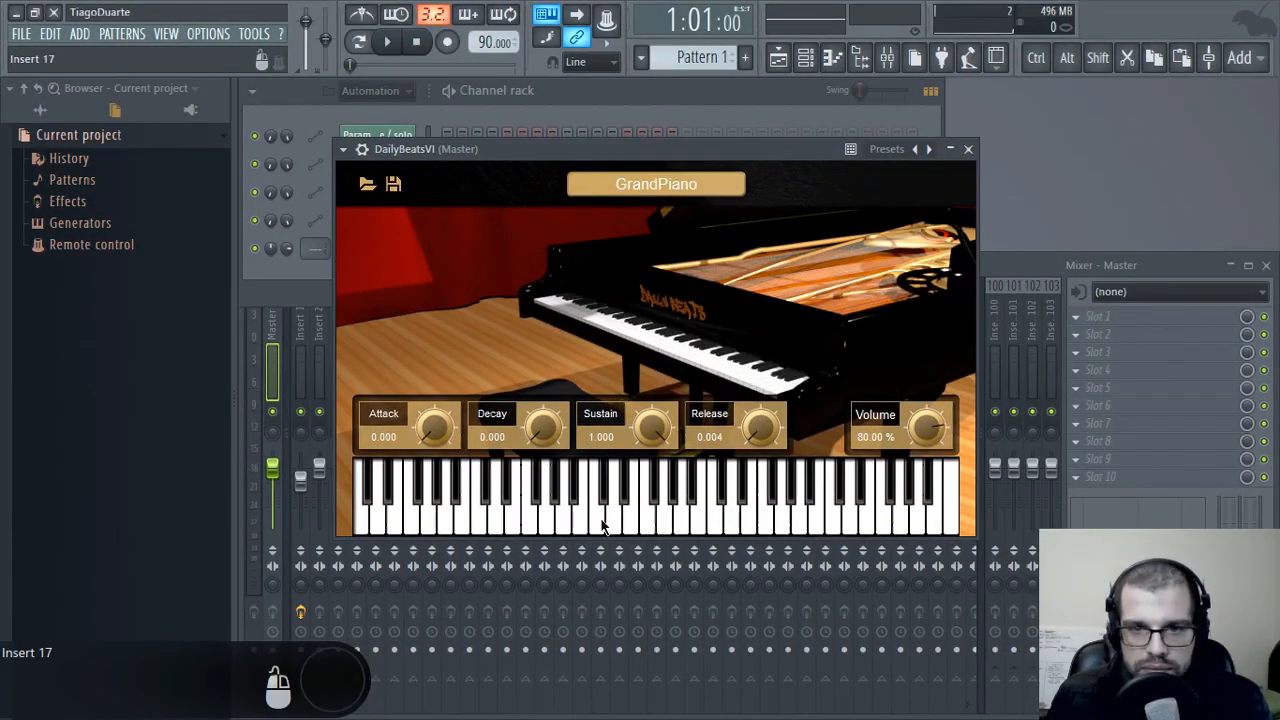
# - Set the GrandPiano envelope release to 0.049 in DailyBeatsVI and audition several notes on its keyboard
pyautogui.moveTo(765, 437); pyautogui.dragTo(773, 432)
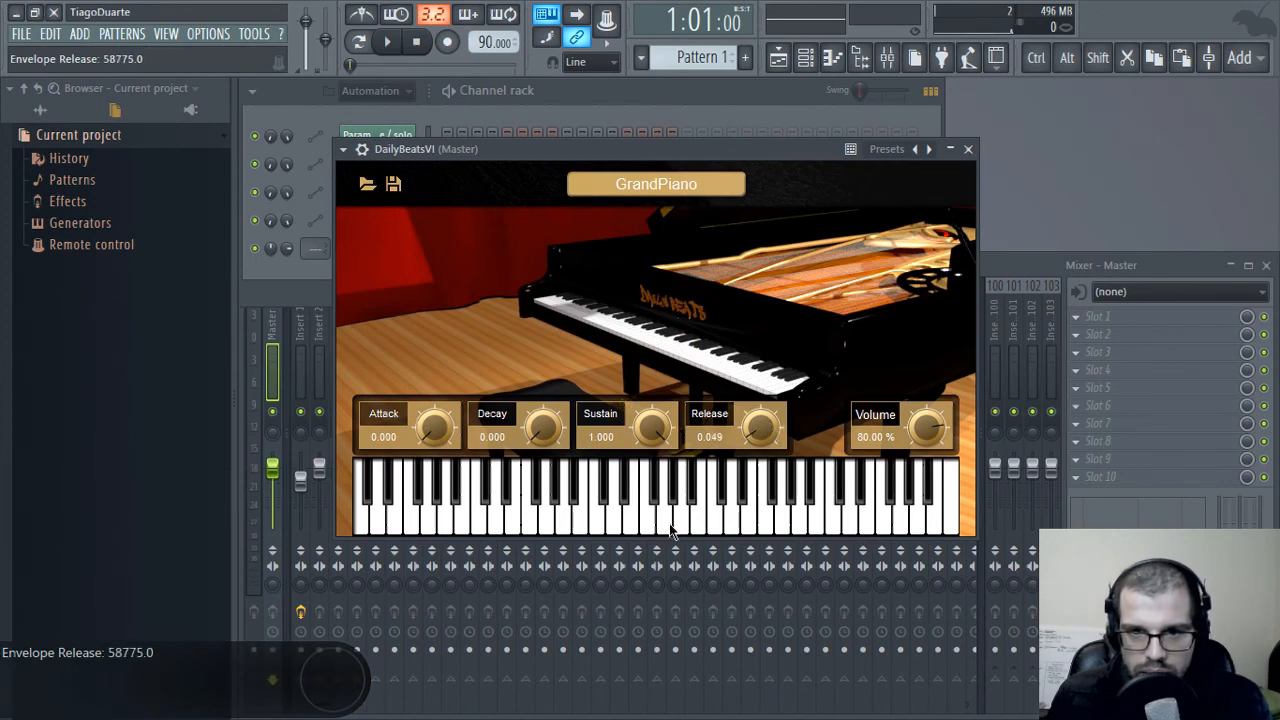
pyautogui.click(670, 525)
pyautogui.click(527, 527)
pyautogui.click(376, 526)
pyautogui.click(362, 525)
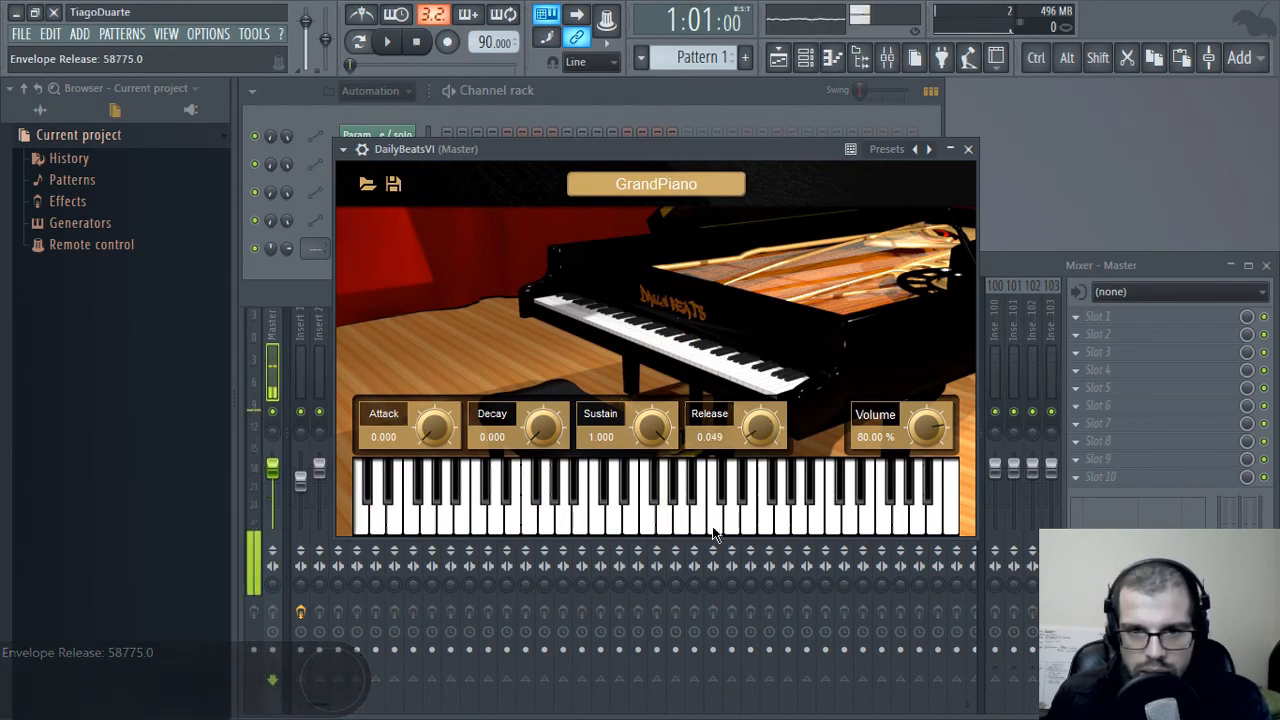
pyautogui.click(834, 529)
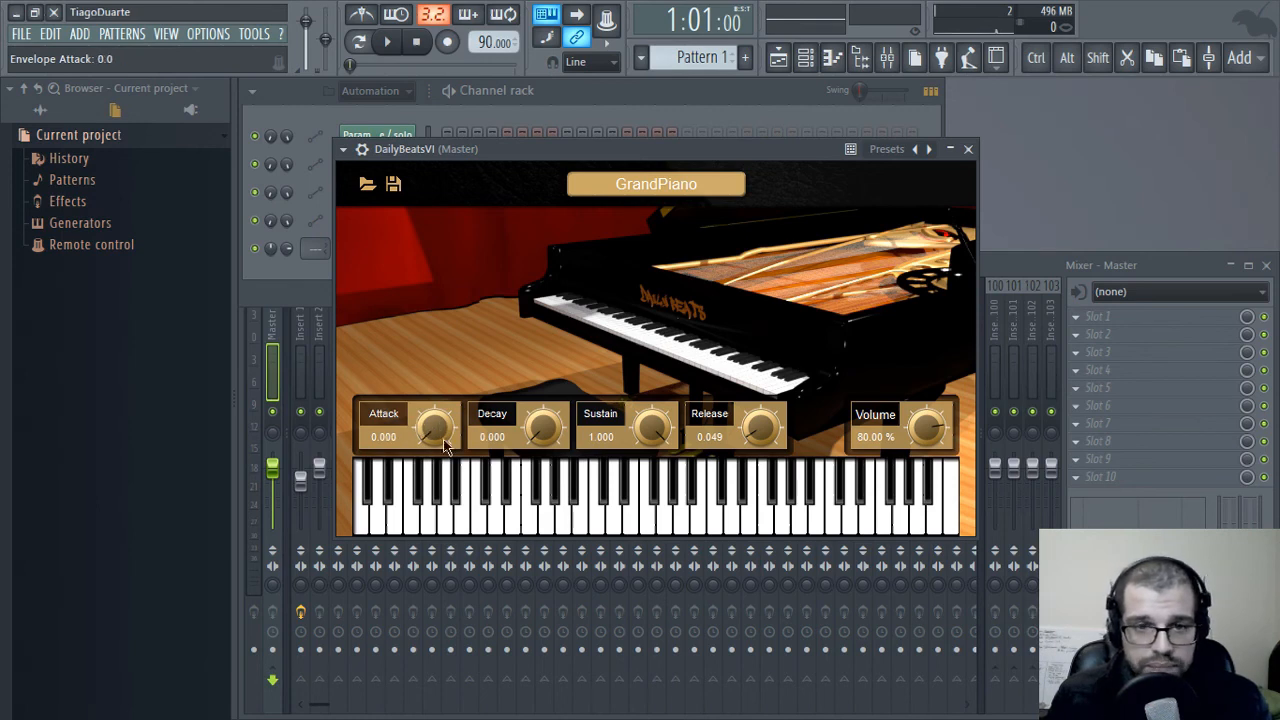
# - List DailyBeatsVI's parameters in the browser and select Envelope Attack
pyautogui.click(343, 149)
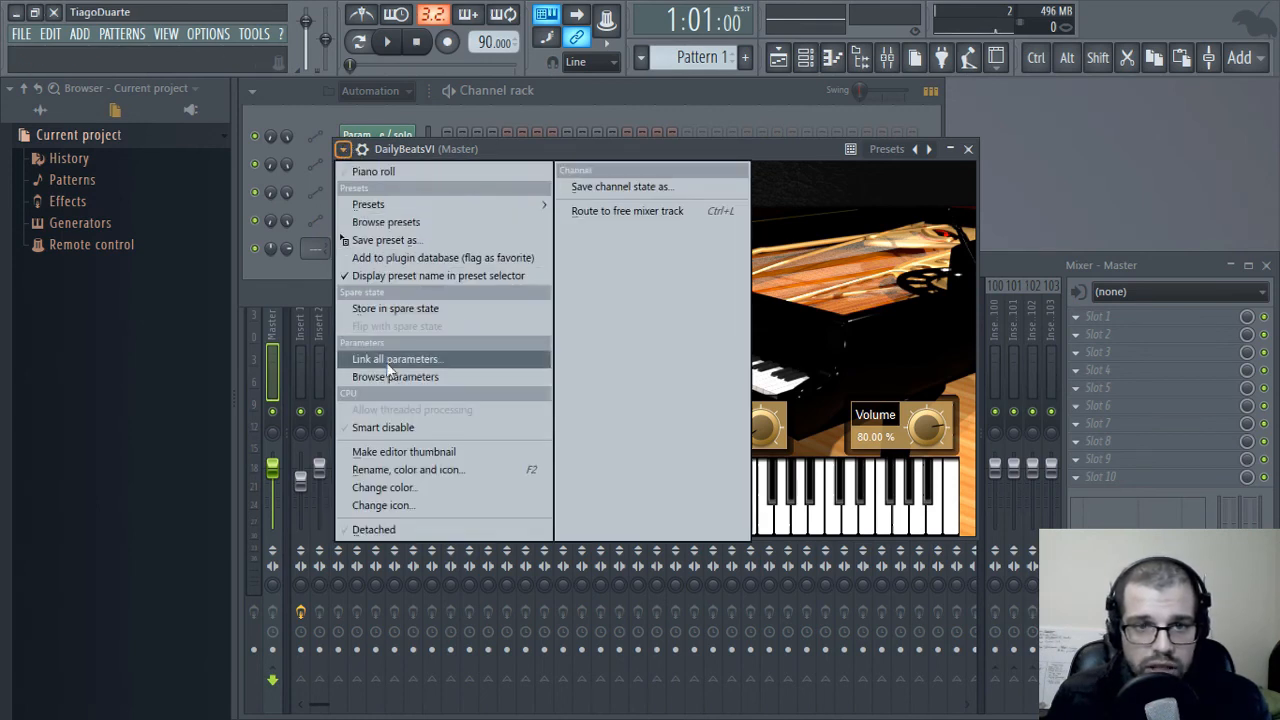
pyautogui.click(430, 380)
pyautogui.scroll(-2, 168, 455)
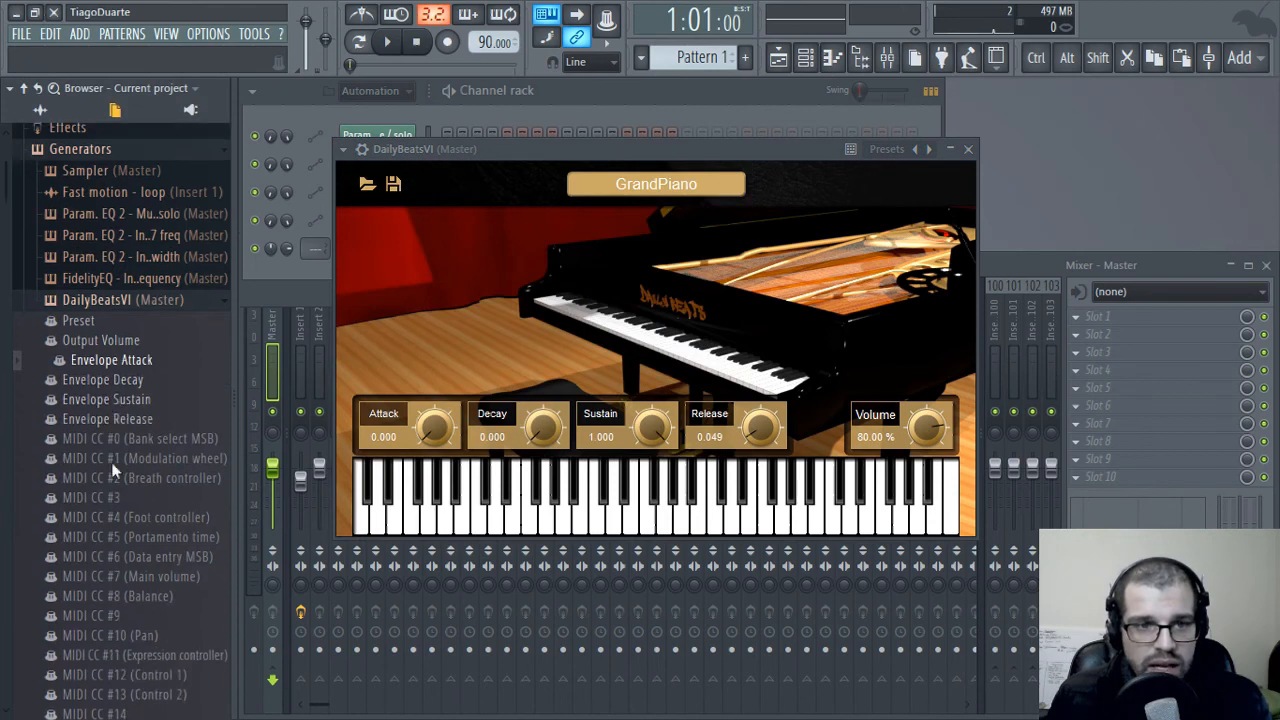
pyautogui.moveTo(128, 357)
pyautogui.mouseDown()
pyautogui.moveTo(128, 105)
pyautogui.moveTo(128, 357)
pyautogui.mouseUp()
# - Create an automation clip for DailyBeatsVI's Envelope Attack, and swap the plugin window for the playlist
pyautogui.rightClick(126, 366)
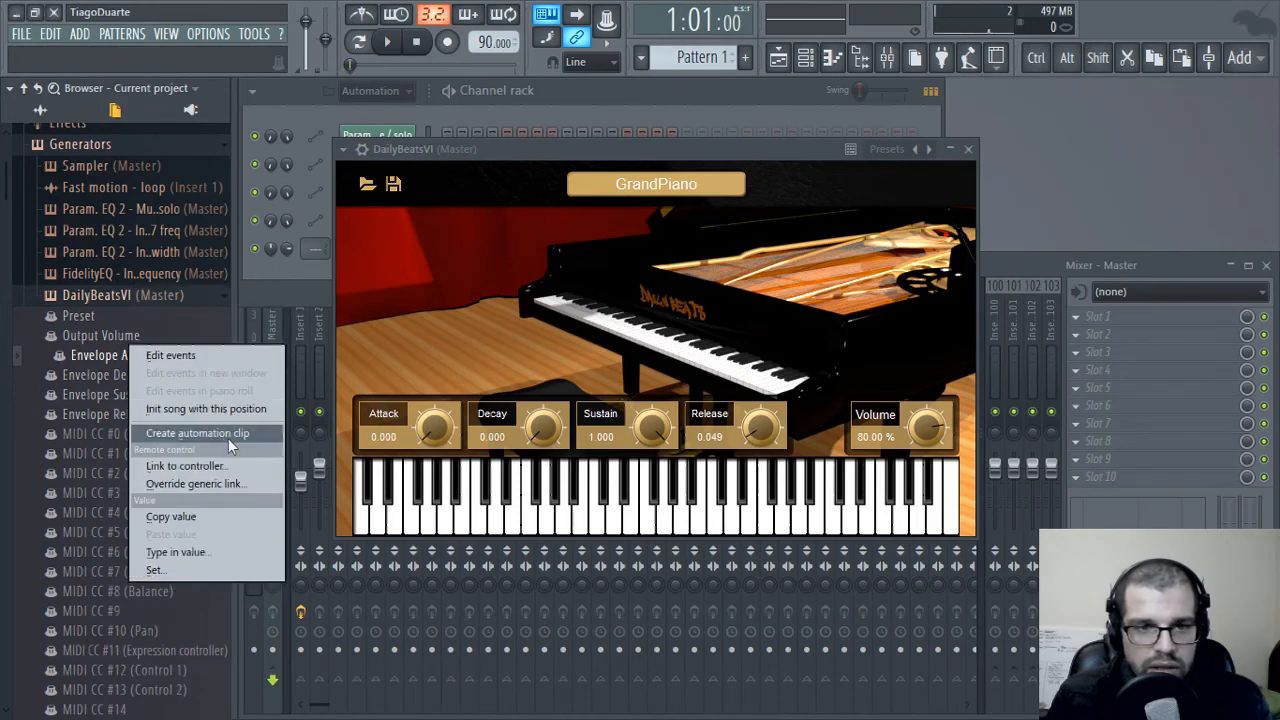
pyautogui.click(180, 438)
pyautogui.click(969, 150)
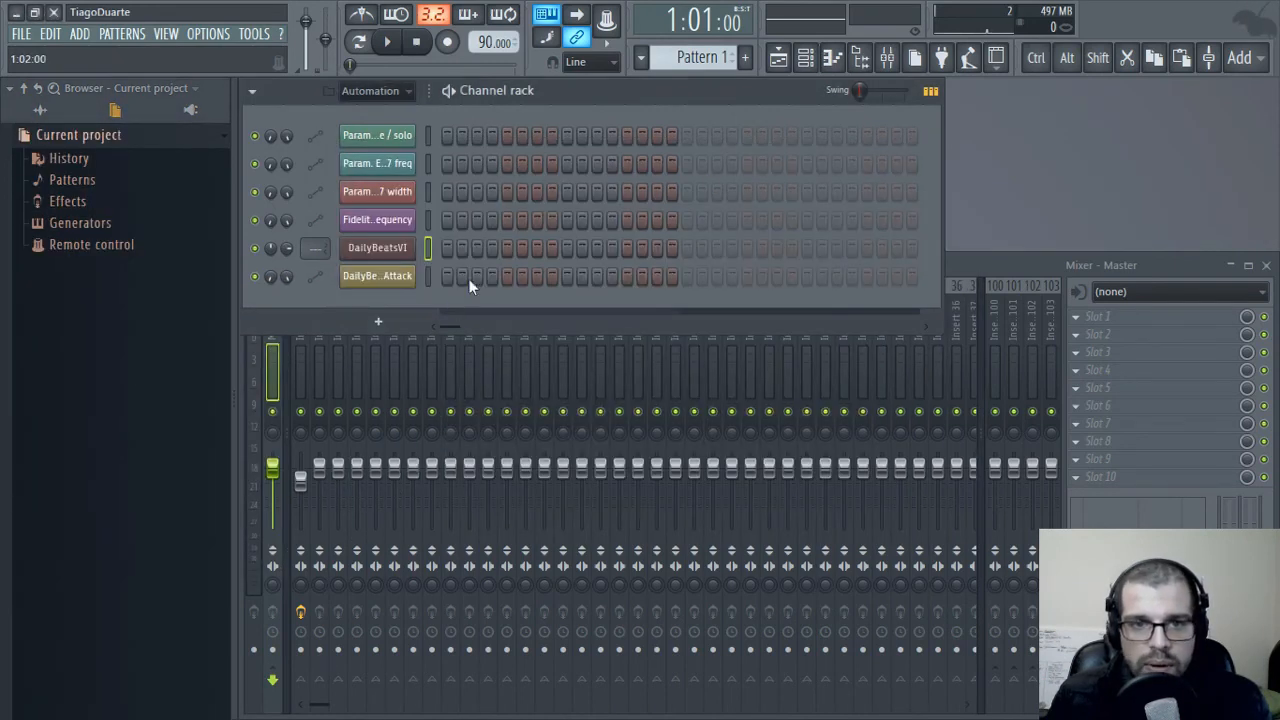
pyautogui.click(778, 57)
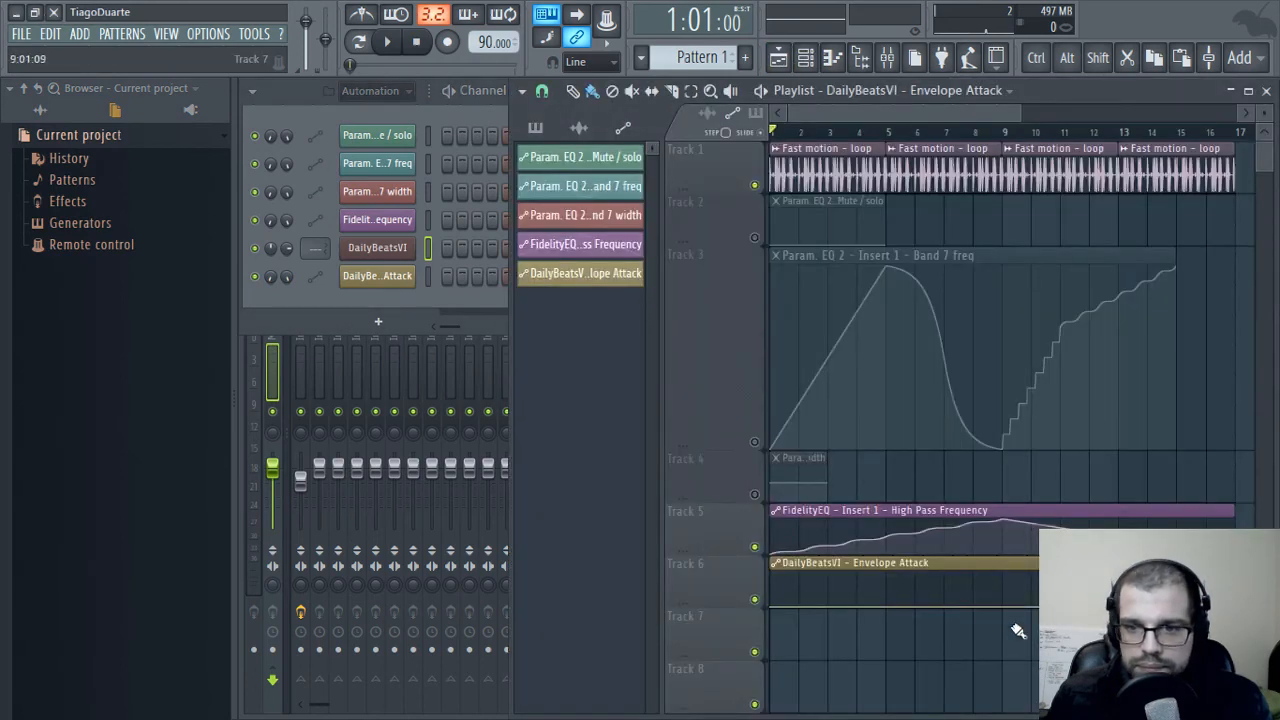
# - Shape the DailyBeatsVI Envelope Attack clip into a gently stepped rise, and play it back with the plugin's Attack knob in view
pyautogui.moveTo(945, 605); pyautogui.dragTo(948, 590)
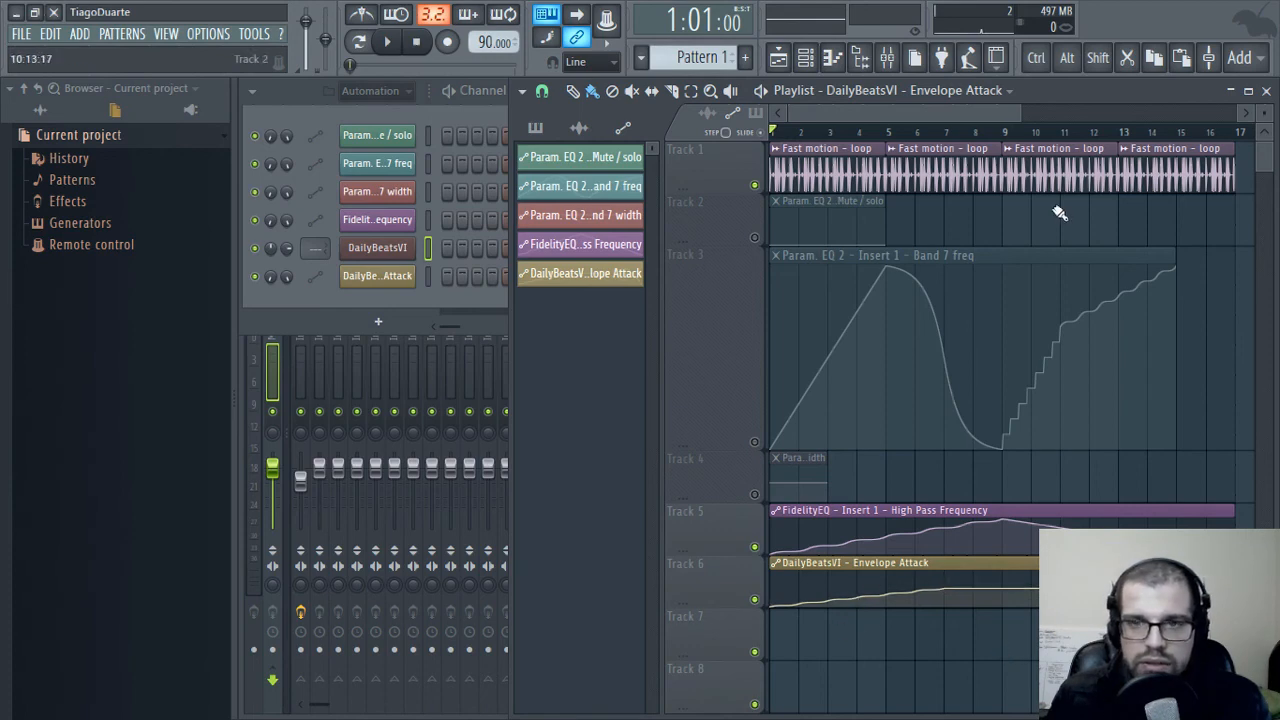
pyautogui.click(380, 246)
pyautogui.moveTo(577, 166)
pyautogui.mouseDown()
pyautogui.moveTo(457, 171)
pyautogui.moveTo(575, 170)
pyautogui.mouseUp()
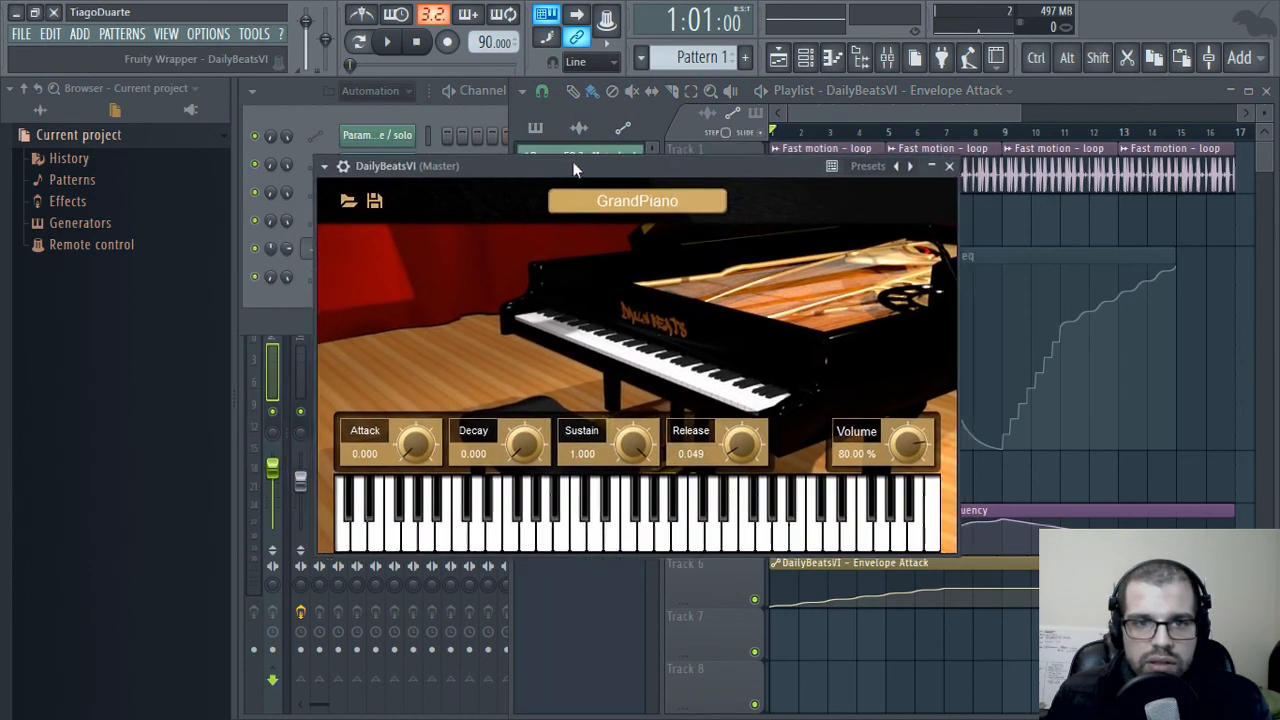
pyautogui.click(325, 166)
pyautogui.click(407, 548)
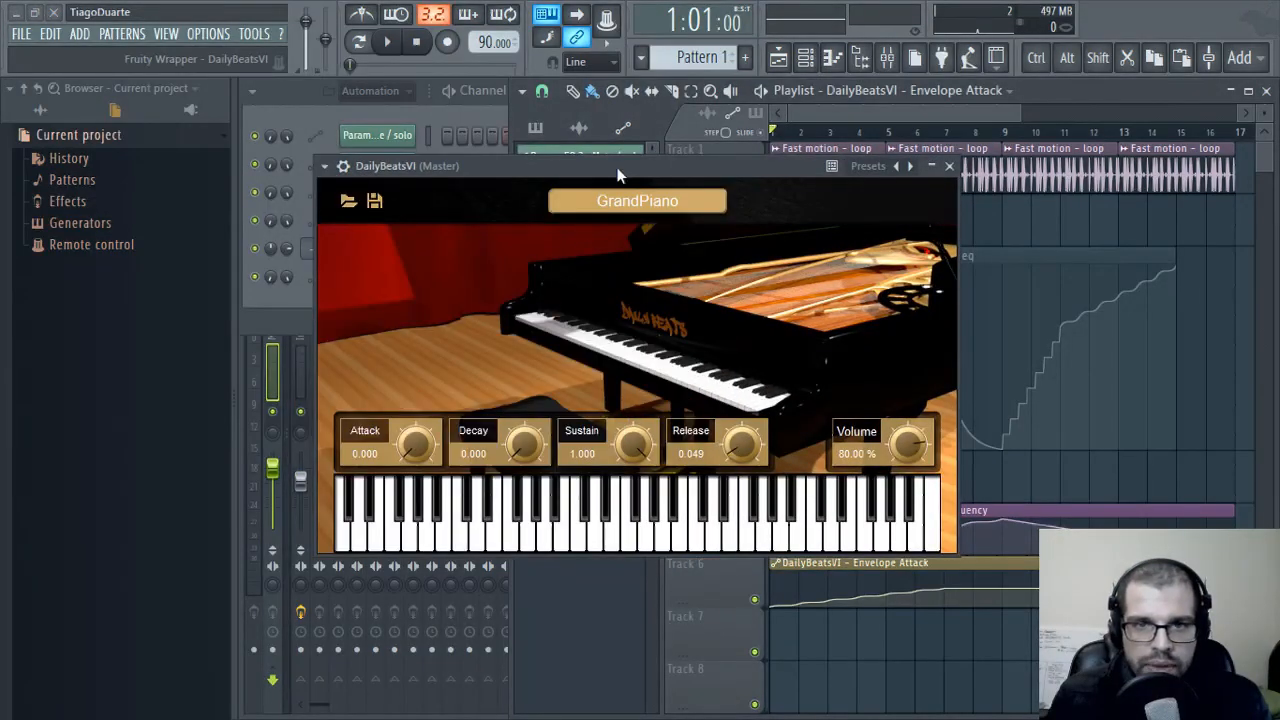
pyautogui.moveTo(610, 165); pyautogui.dragTo(301, 75)
pyautogui.press('space')
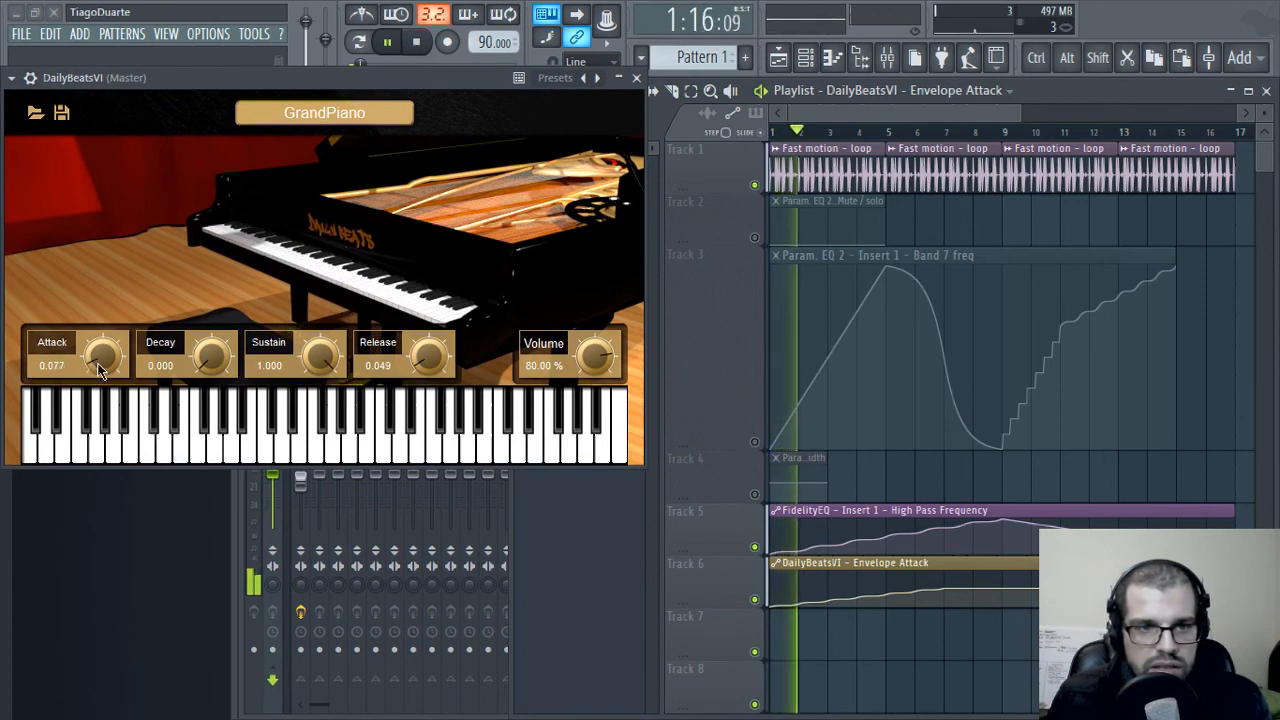
pyautogui.press('space')
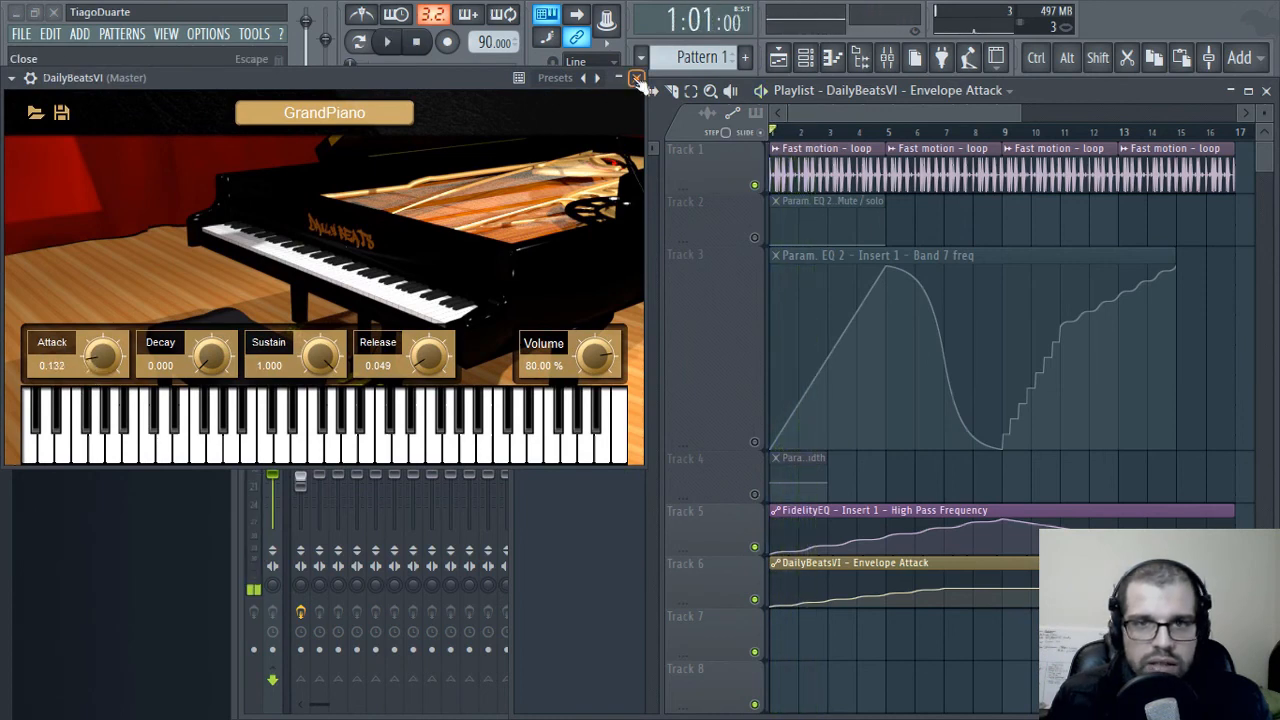
pyautogui.click(636, 77)
# - Add the classic synth GMS as a new channel and position its window so all its controls are in view
pyautogui.click(312, 297)
pyautogui.click(396, 331)
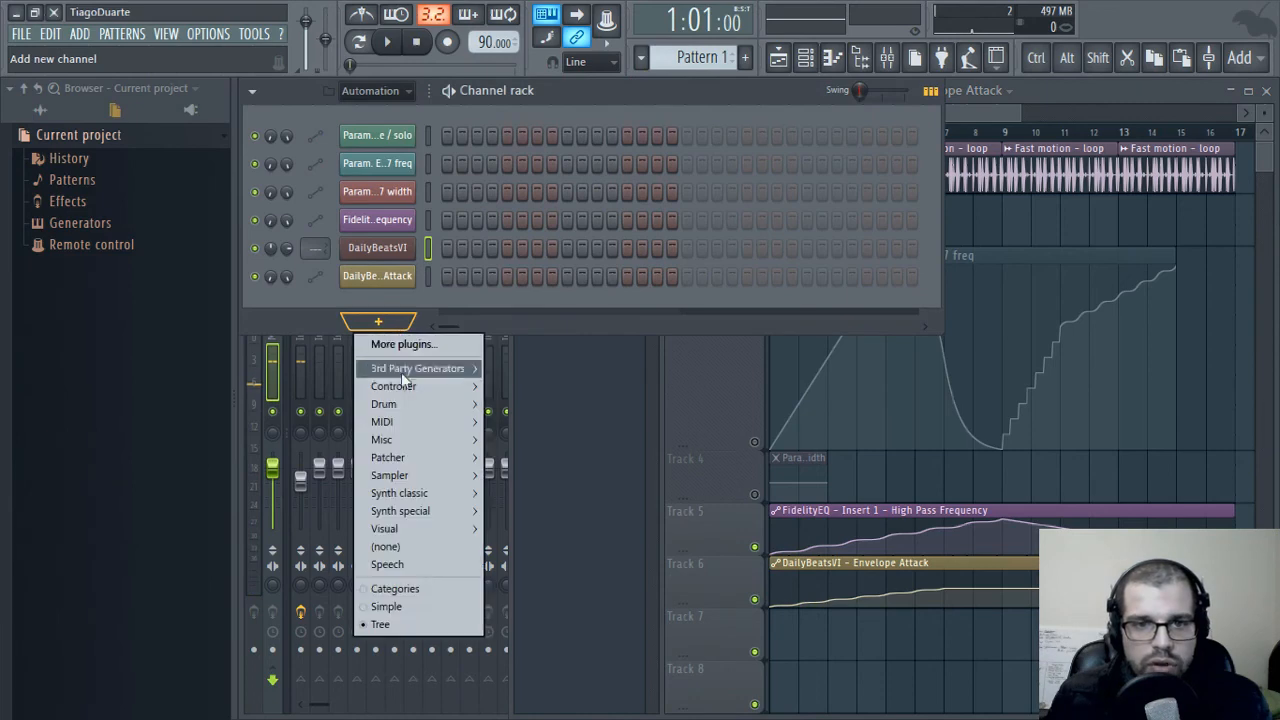
pyautogui.moveTo(421, 496)
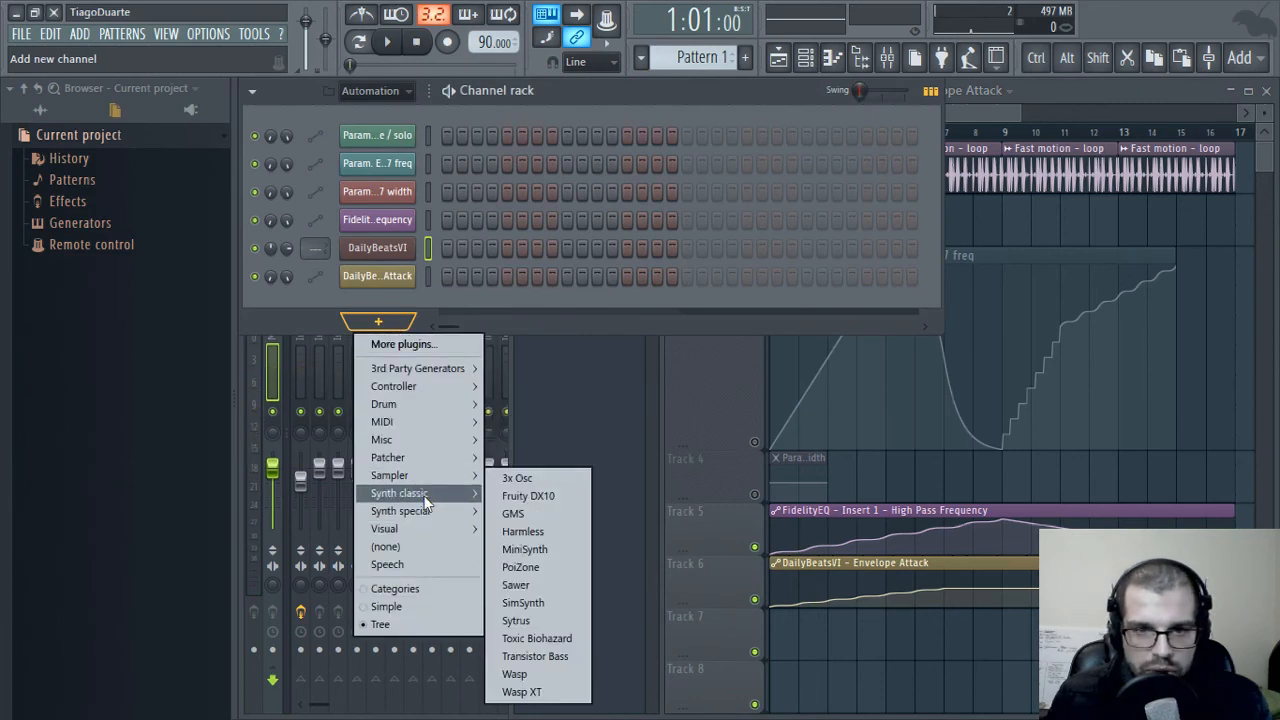
pyautogui.click(552, 509)
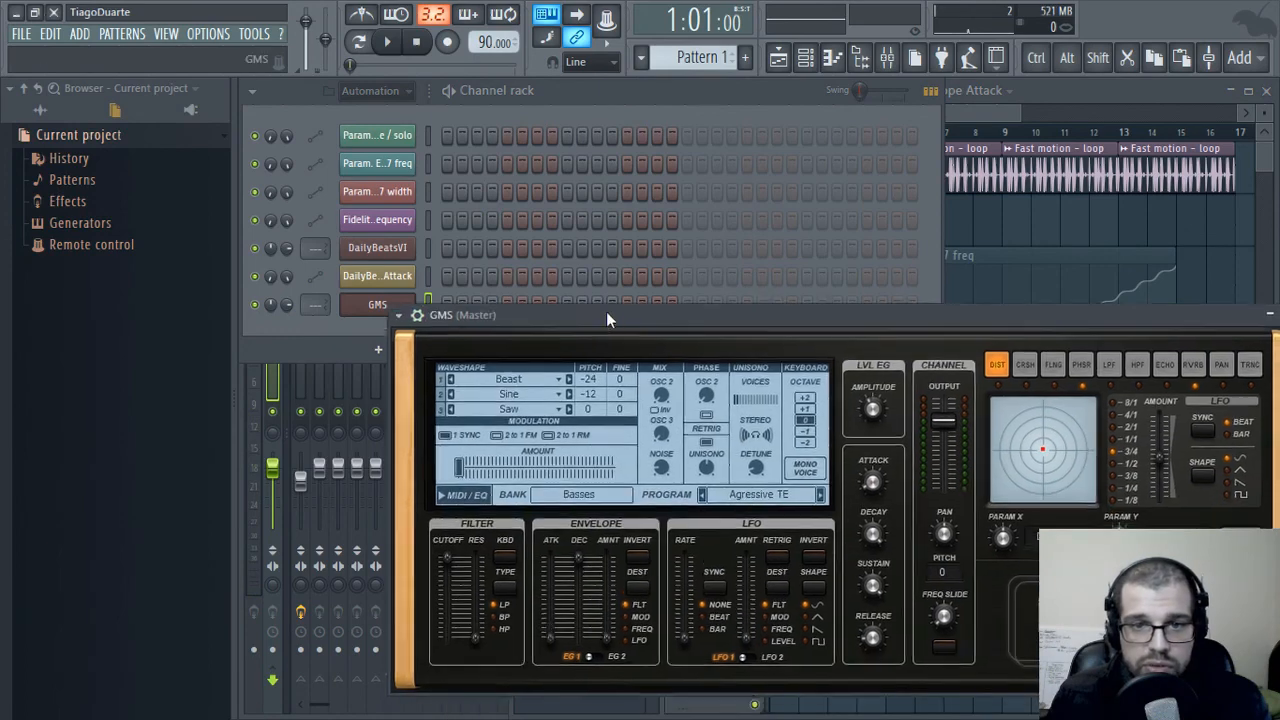
pyautogui.moveTo(606, 311); pyautogui.dragTo(479, 104)
# - Examine the automation options offered for GMS's attack, output and envelope controls and for the channel rack's main swing
pyautogui.rightClick(741, 270)
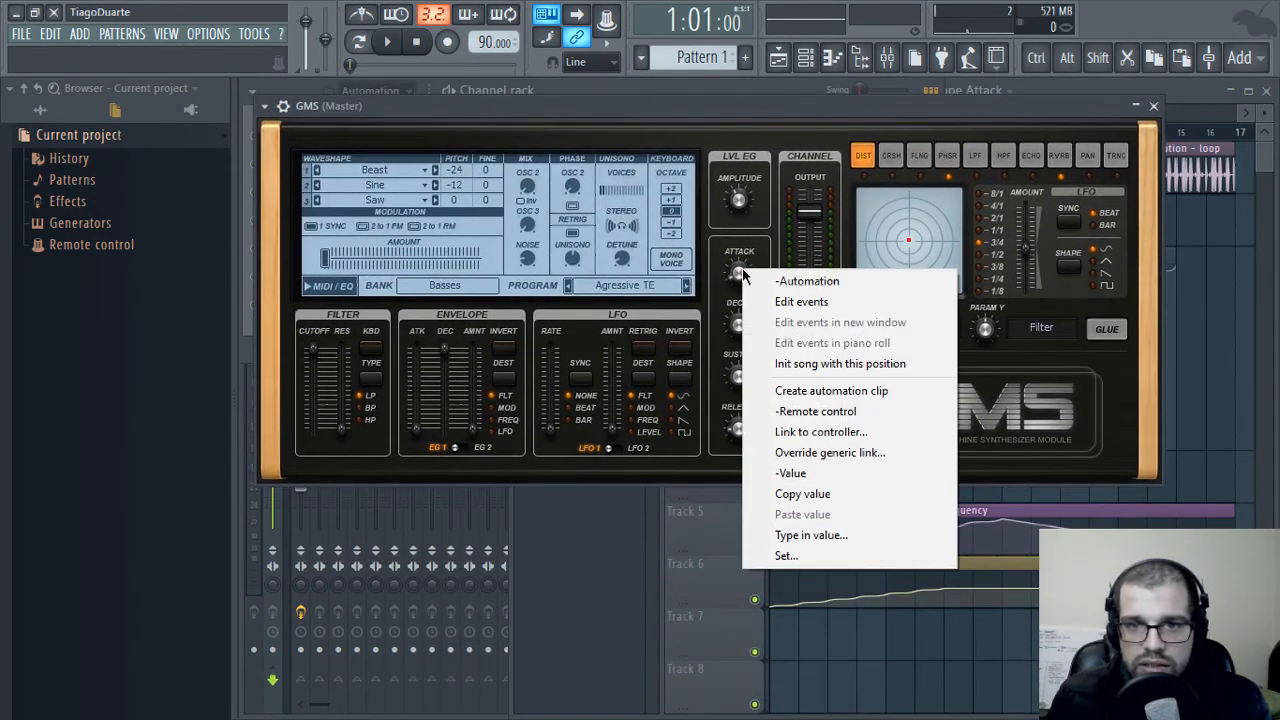
pyautogui.rightClick(810, 212)
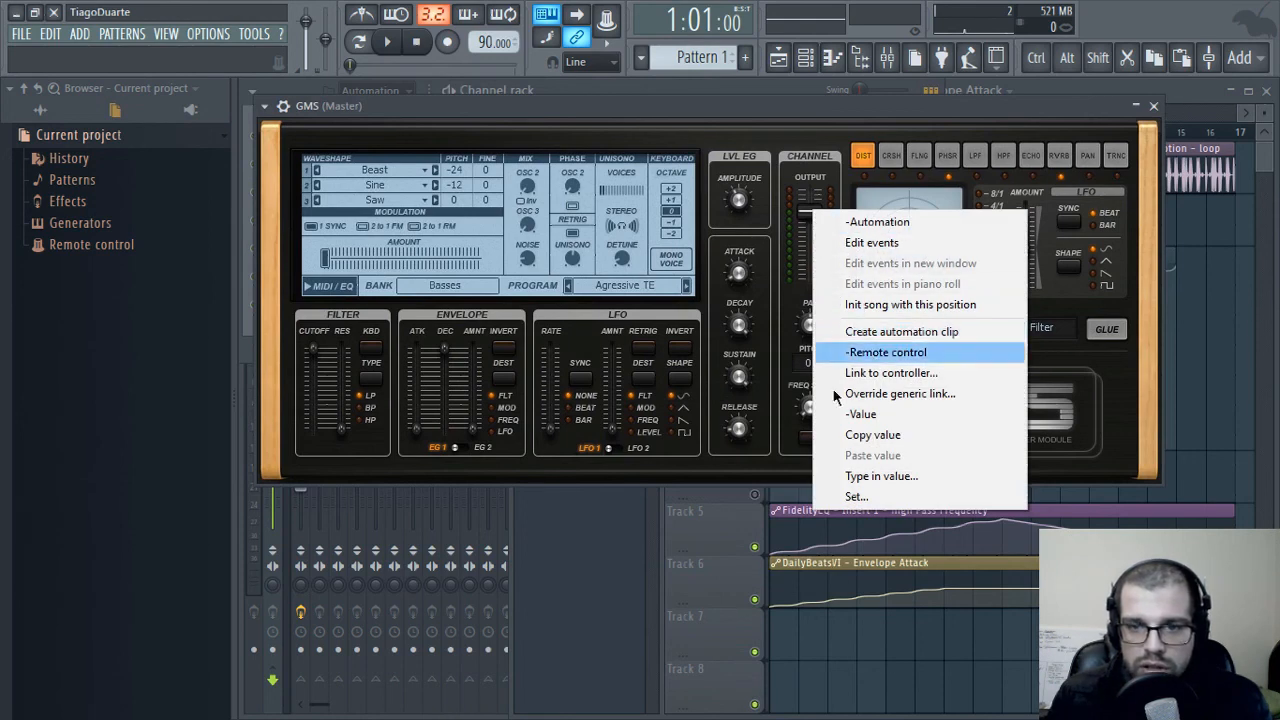
pyautogui.click(732, 109)
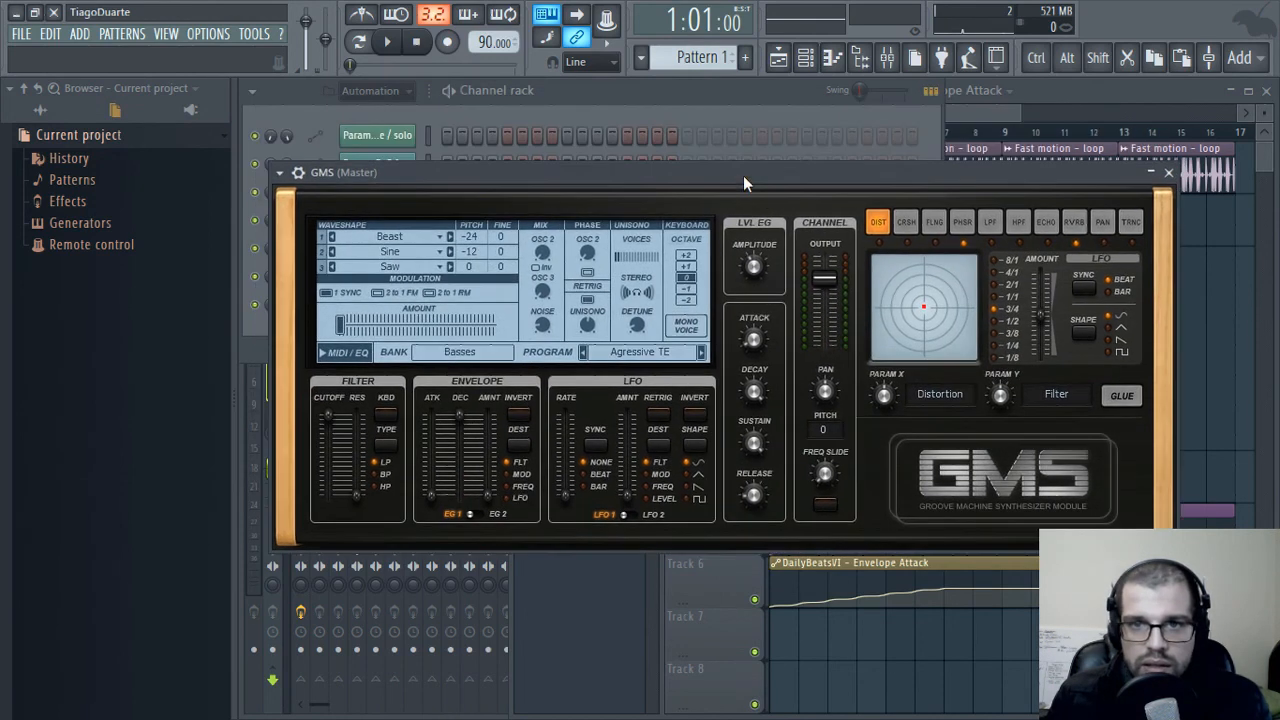
pyautogui.rightClick(862, 92)
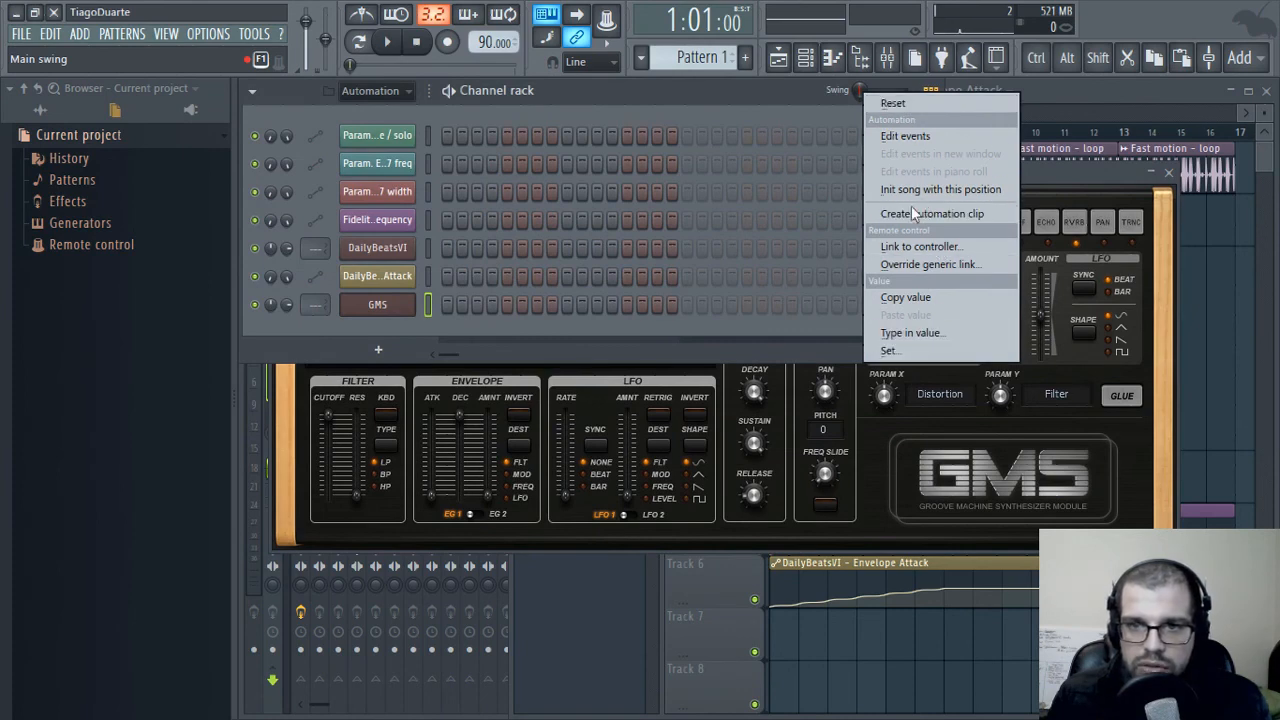
pyautogui.click(1049, 177)
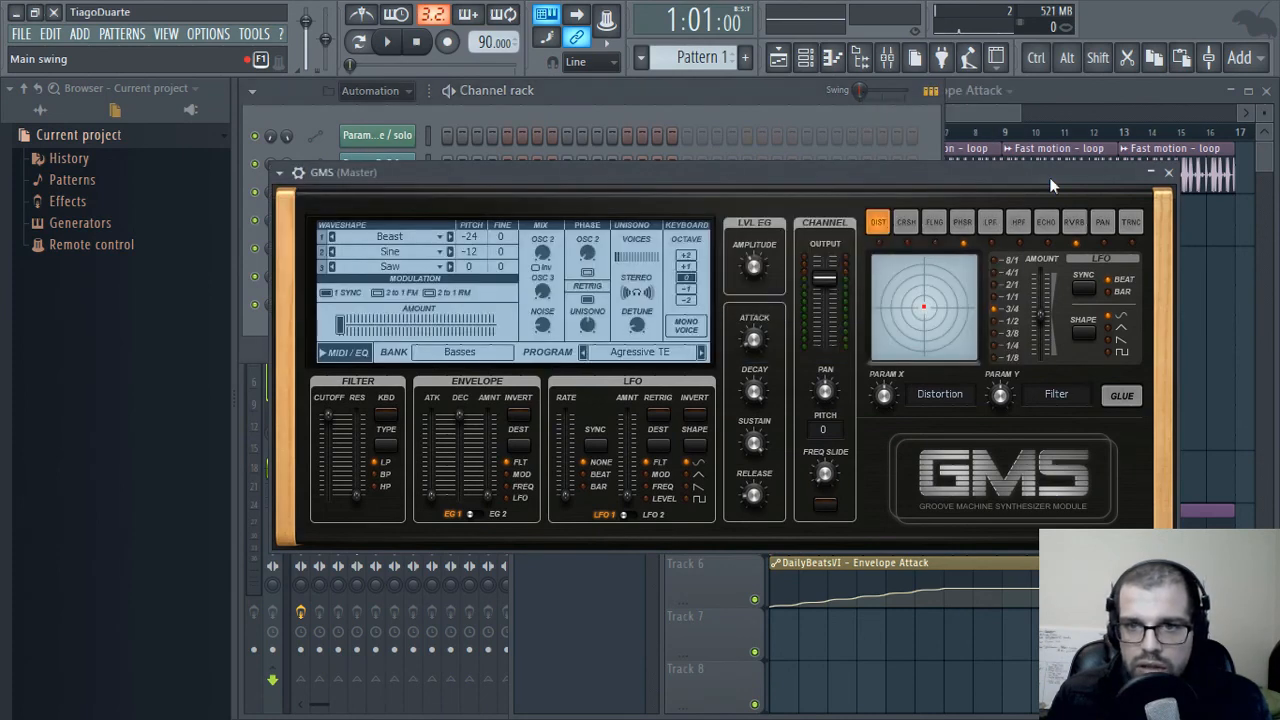
pyautogui.rightClick(831, 281)
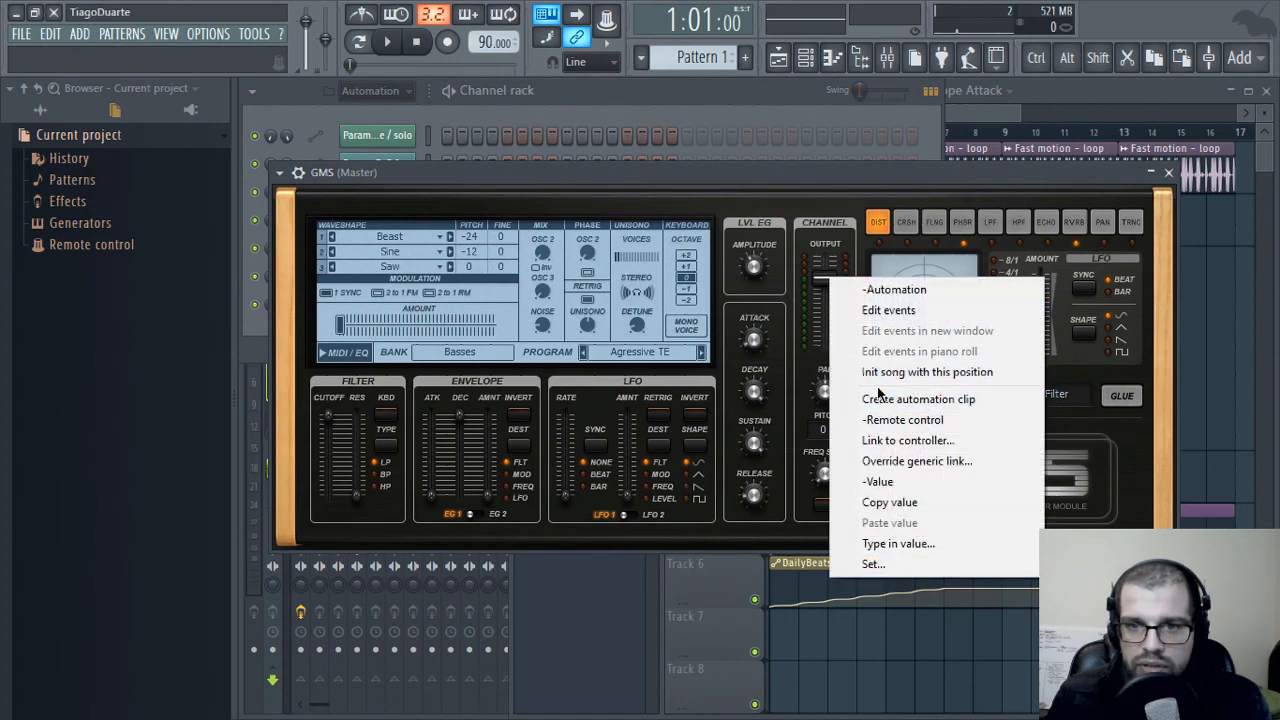
pyautogui.rightClick(522, 451)
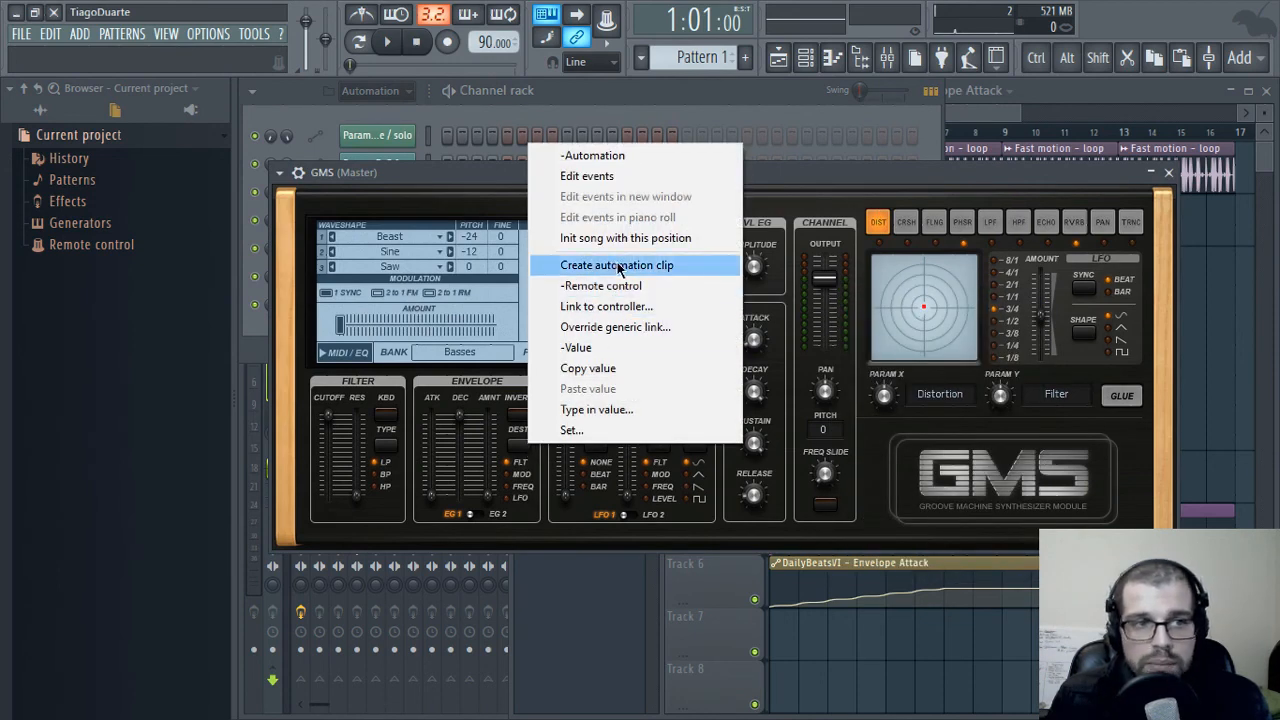
pyautogui.click(852, 176)
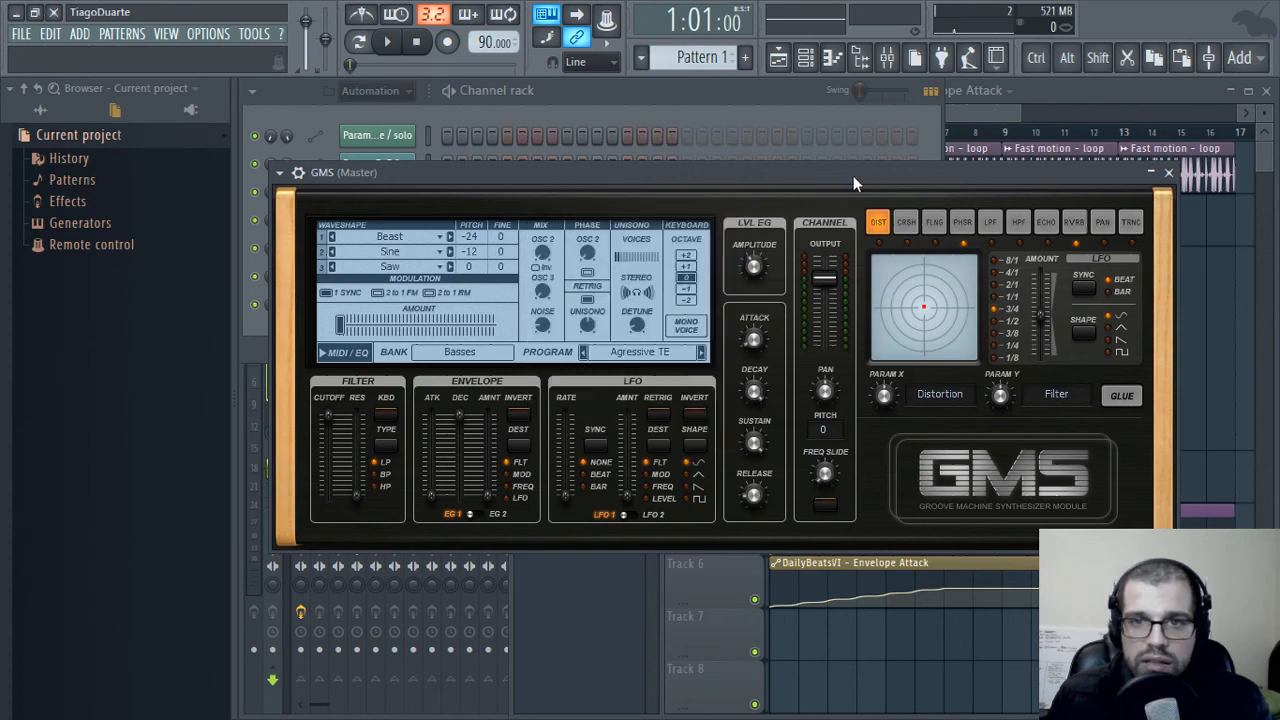
# - Close the GMS window and expand the playlist across the whole workspace with the browser hidden
pyautogui.click(1169, 171)
pyautogui.click(1026, 93)
pyautogui.doubleClick(1063, 91)
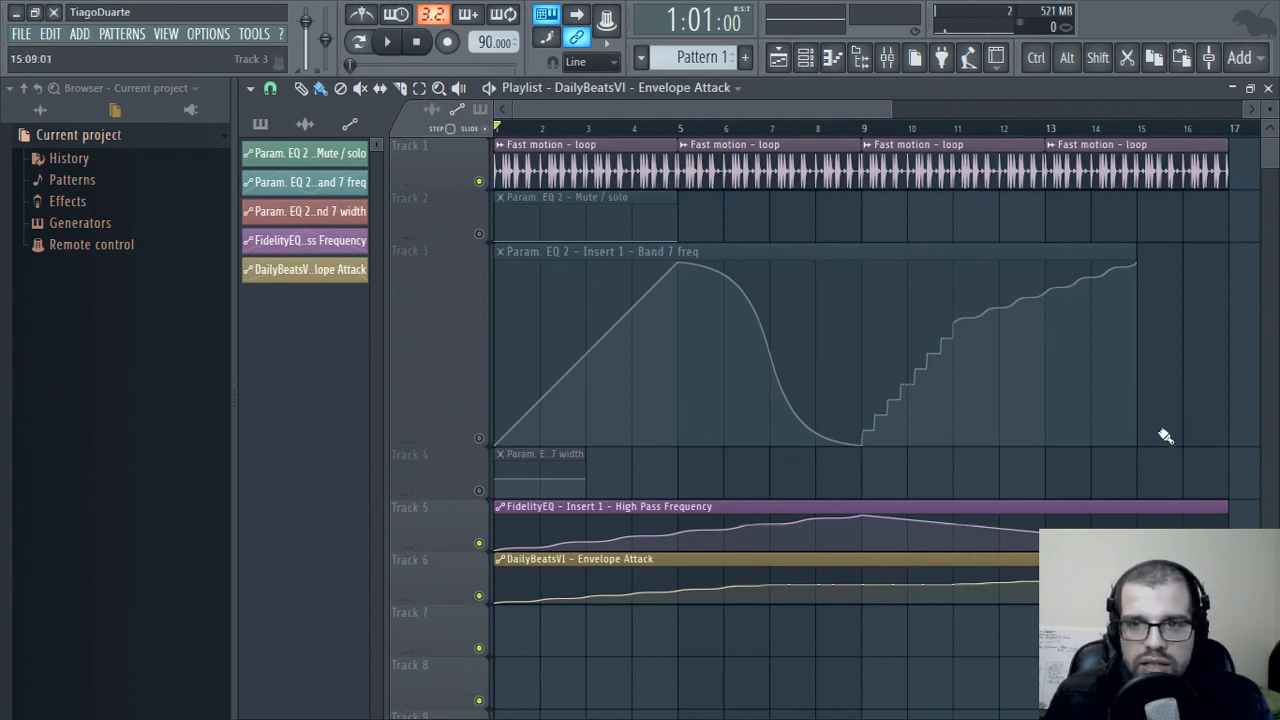
pyautogui.moveTo(1255, 705); pyautogui.dragTo(443, 107)
pyautogui.keyDown('ctrl'); pyautogui.click(1208, 327); pyautogui.keyUp('ctrl')
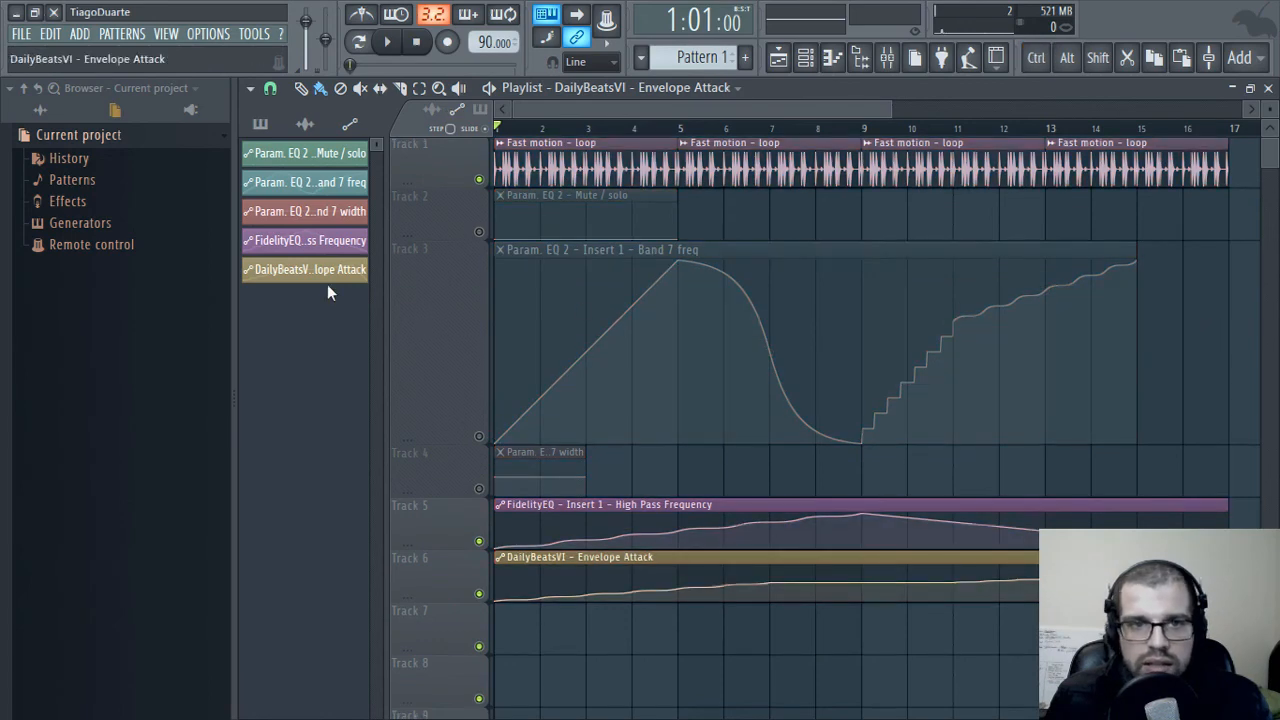
pyautogui.click(860, 57)
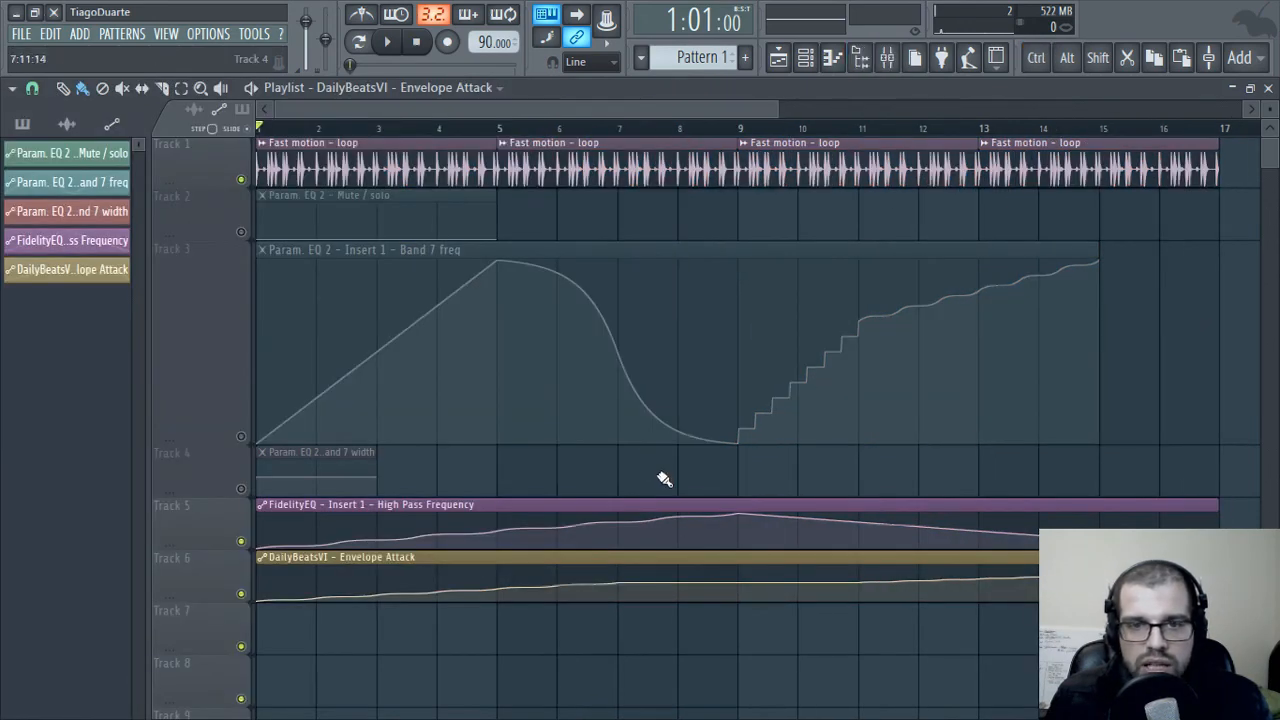
# - Review the curve modes available for the point at bar 9 in the FidelityEQ High Pass Frequency clip
pyautogui.rightClick(742, 516)
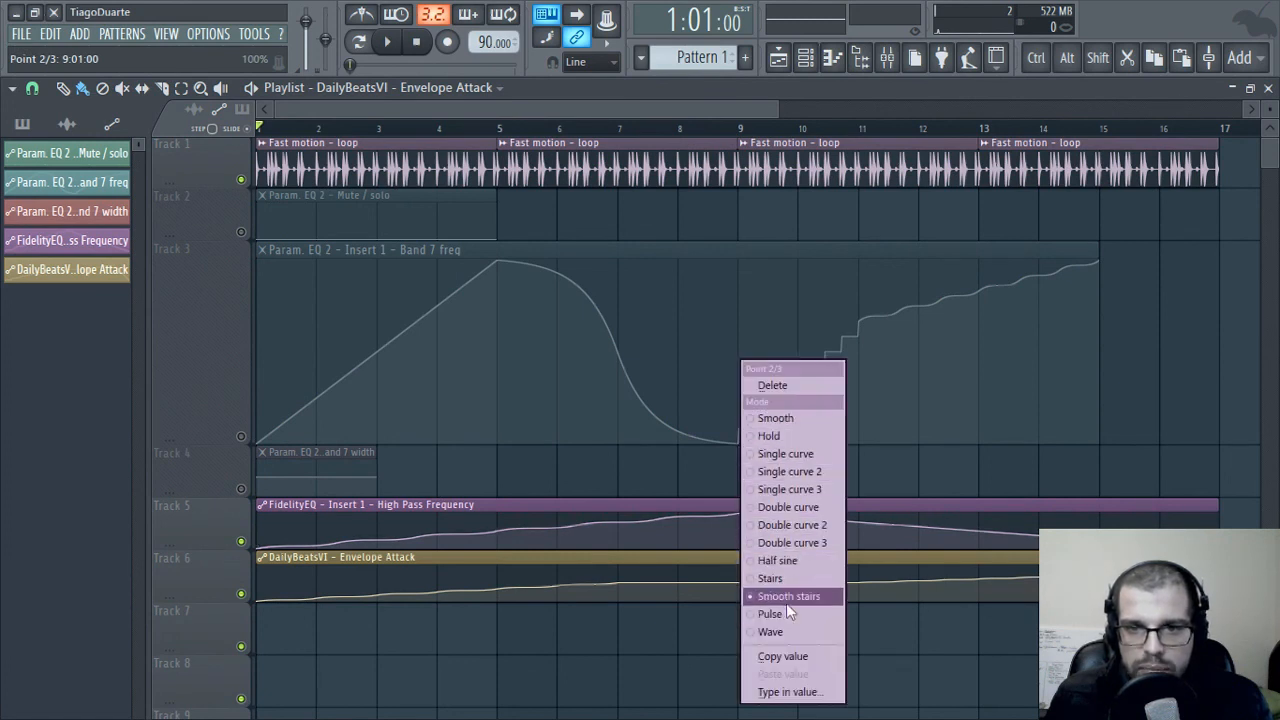
pyautogui.click(613, 662)
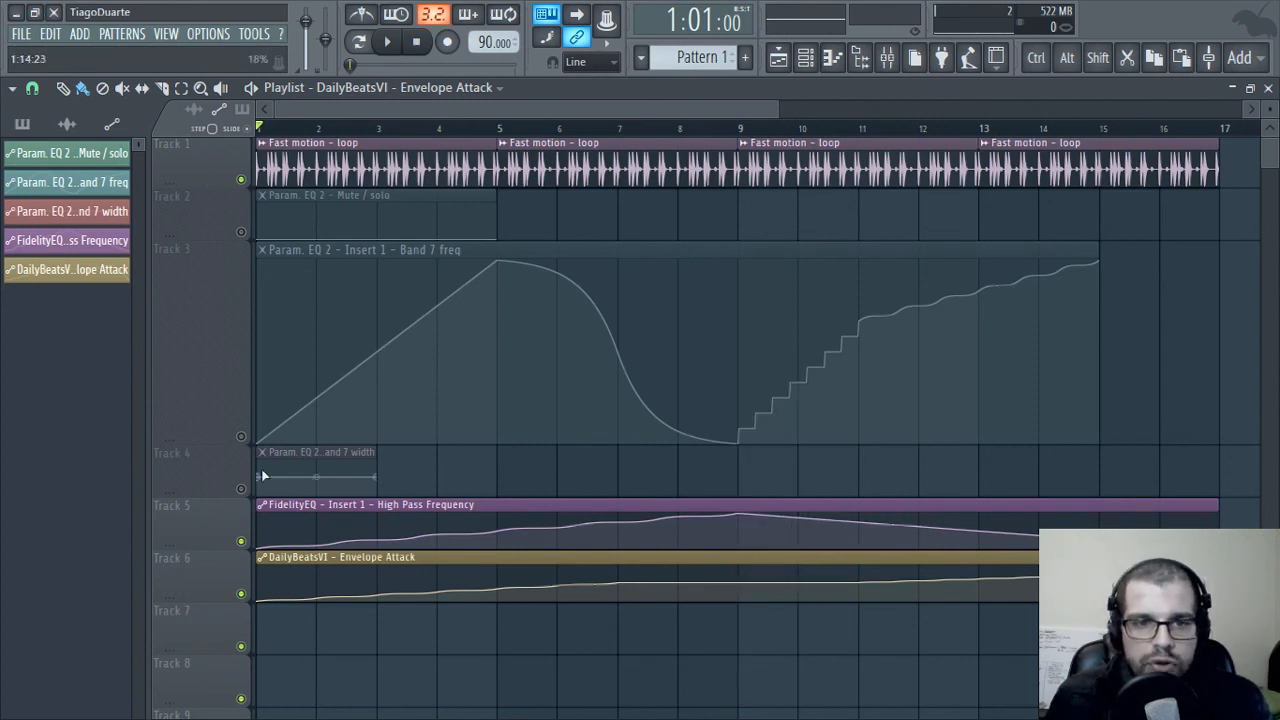
# - Shrink Track 3 to match the other playlist tracks, and unmute Tracks 2, 3 and 4
pyautogui.moveTo(200, 455); pyautogui.dragTo(191, 288)
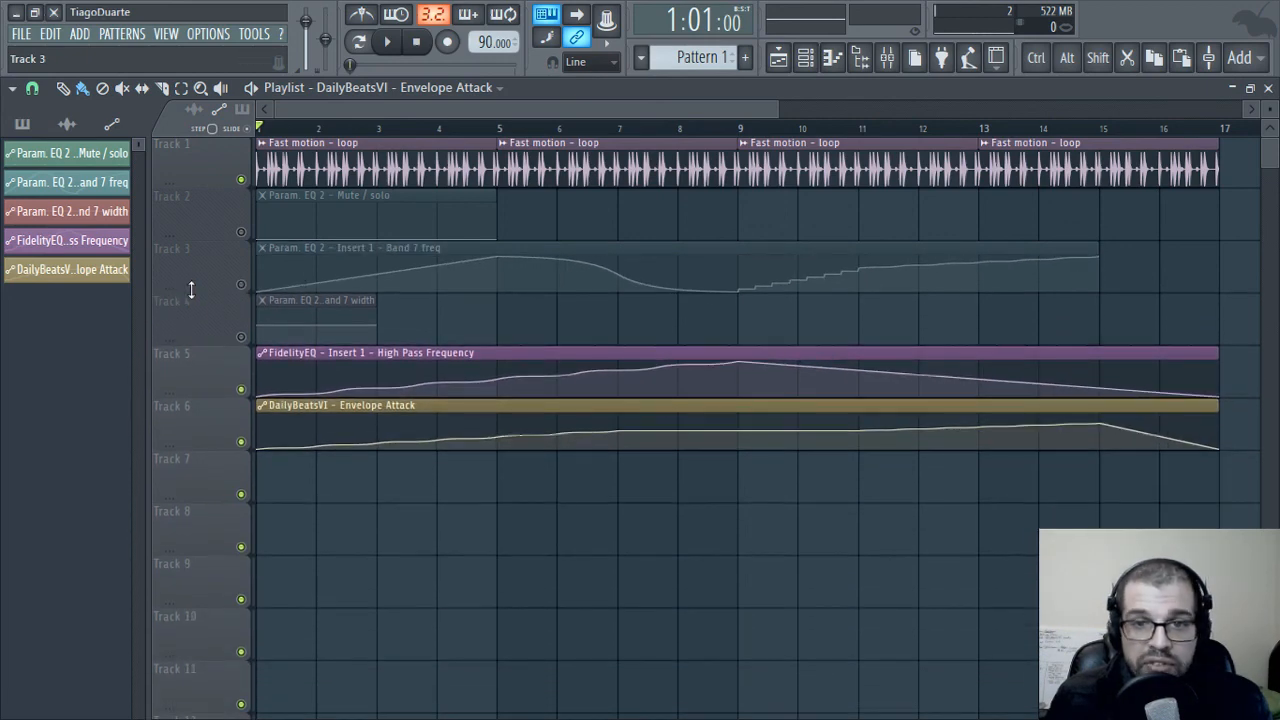
pyautogui.scroll(2, 614, 571)
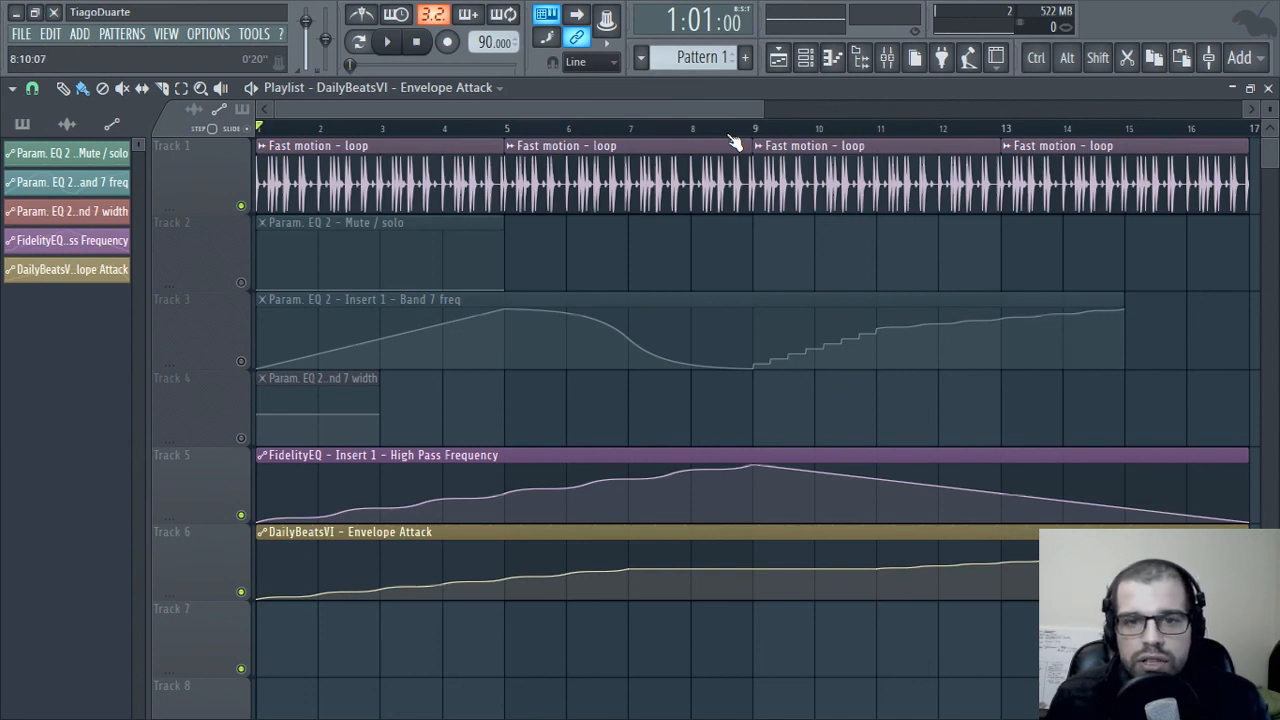
pyautogui.click(241, 283)
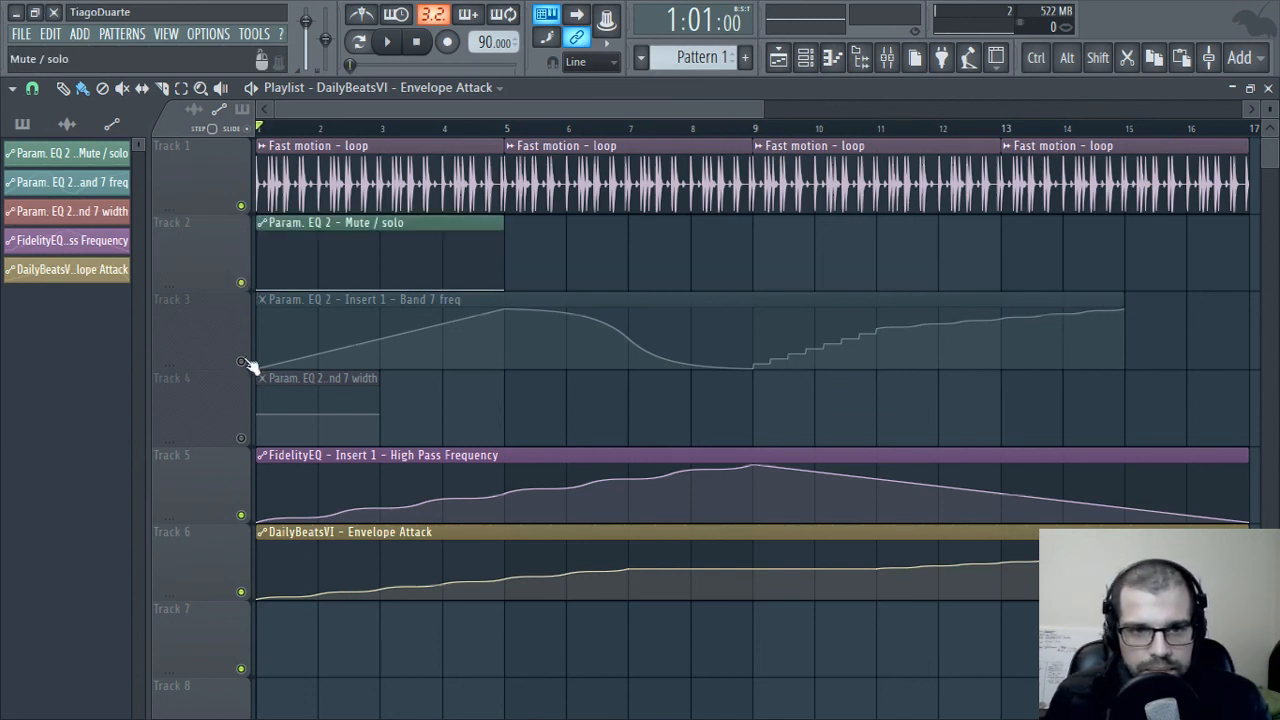
pyautogui.click(241, 361)
pyautogui.click(241, 438)
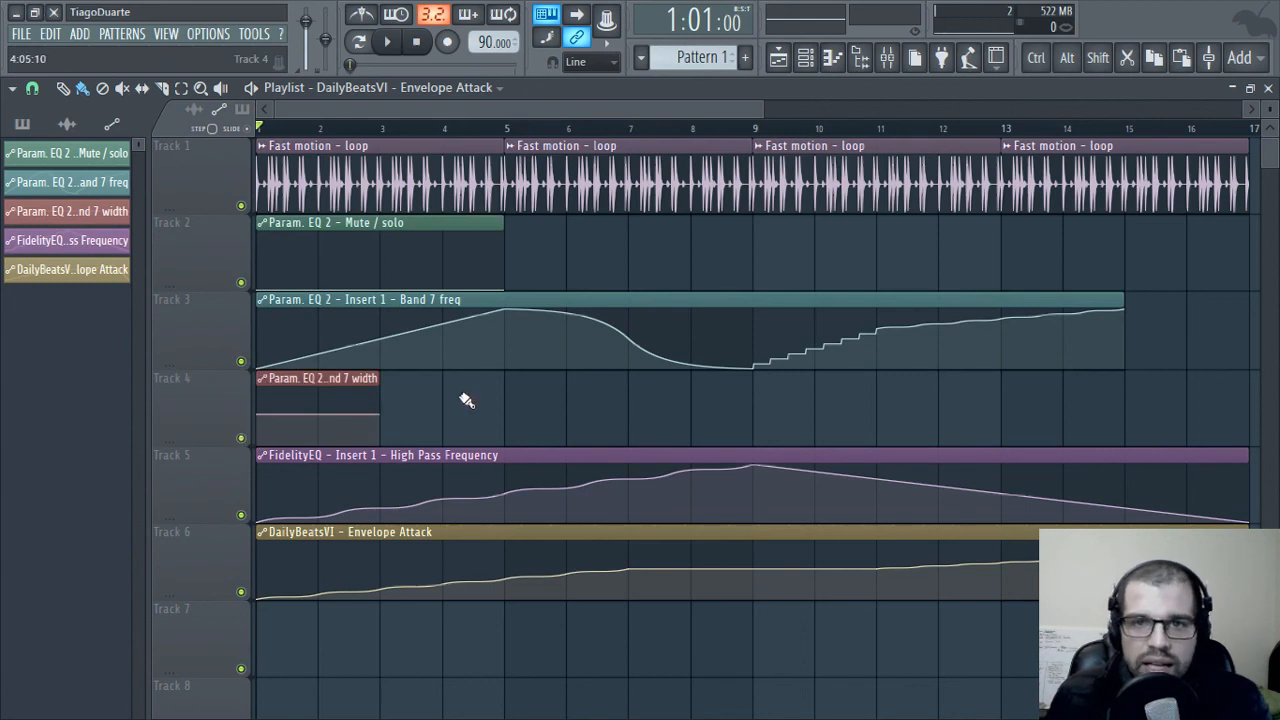